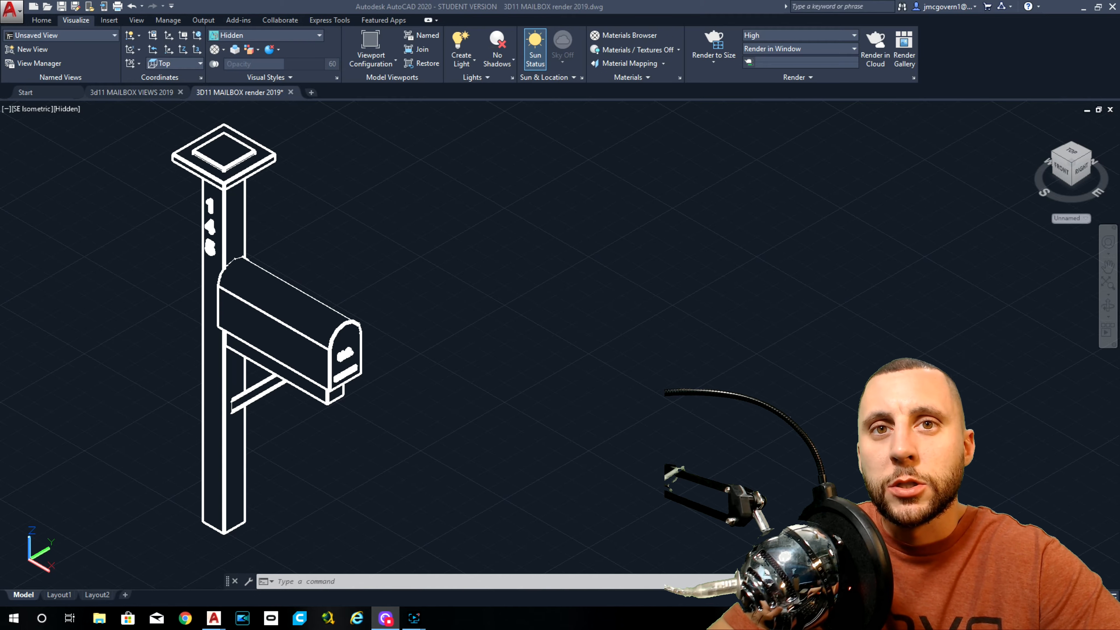
# Examine the dimensioned front and side views in the mailbox views drawing, including the post cap dimensions.
pyautogui.click(142, 92)
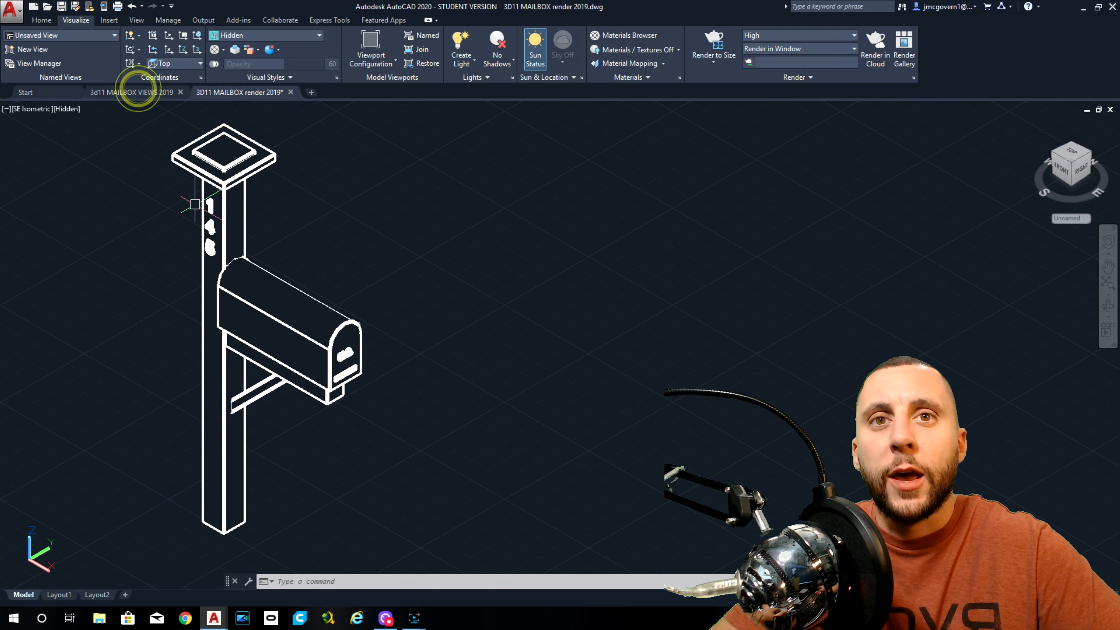
pyautogui.click(142, 89)
pyautogui.click(142, 92)
pyautogui.moveTo(498, 325)
pyautogui.mouseDown(button='middle')
pyautogui.moveTo(410, 295)
pyautogui.moveTo(196, 283)
pyautogui.mouseUp(button='middle')
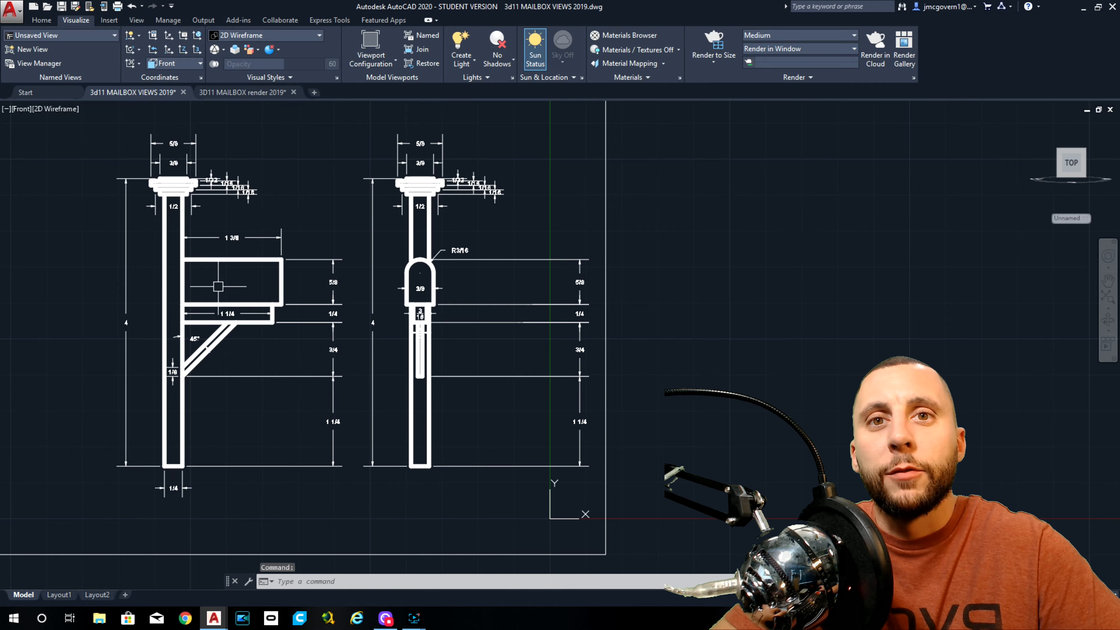
pyautogui.moveTo(422, 290)
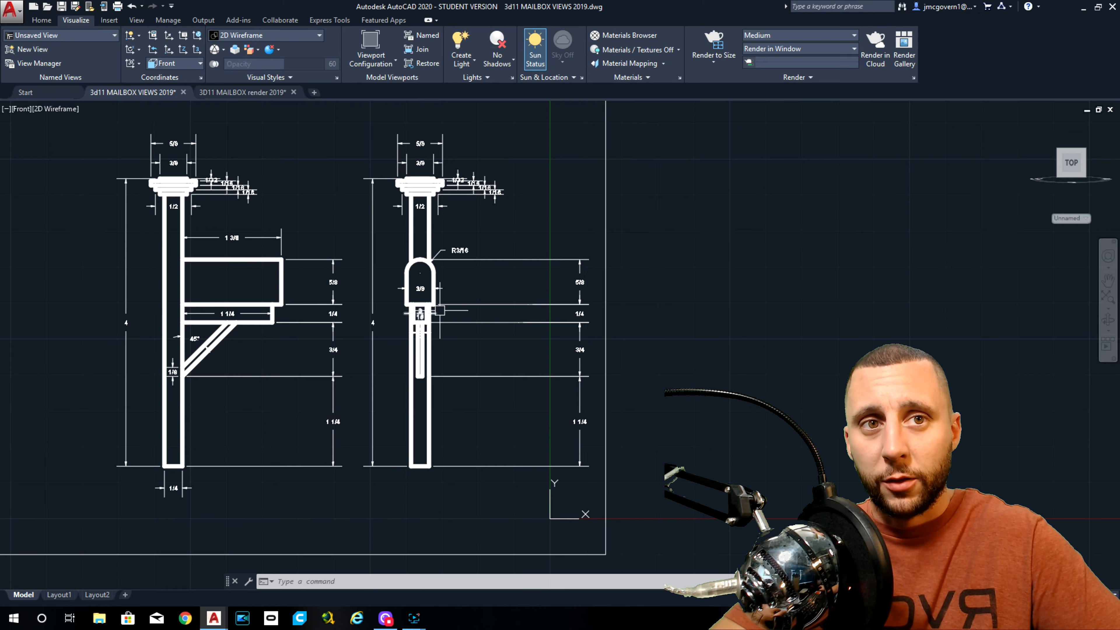
pyautogui.moveTo(439, 310)
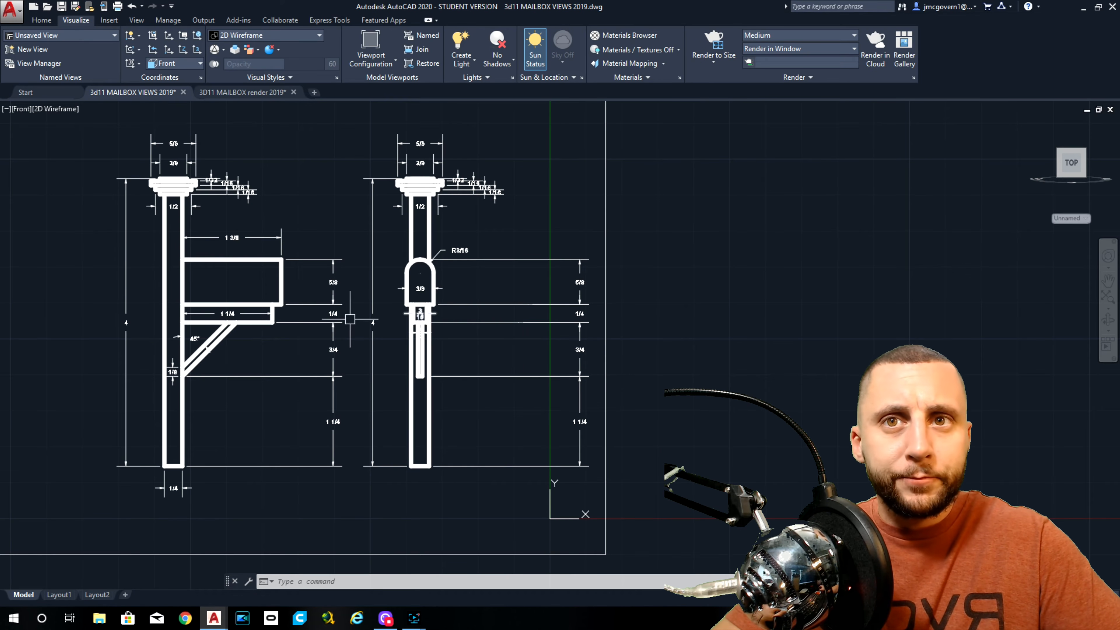
pyautogui.scroll(2, 131, 327)
pyautogui.moveTo(135, 322)
pyautogui.mouseDown(button='middle')
pyautogui.moveTo(133, 293)
pyautogui.moveTo(133, 371)
pyautogui.mouseUp(button='middle')
pyautogui.moveTo(135, 276); pyautogui.dragTo(134, 292, button='middle')
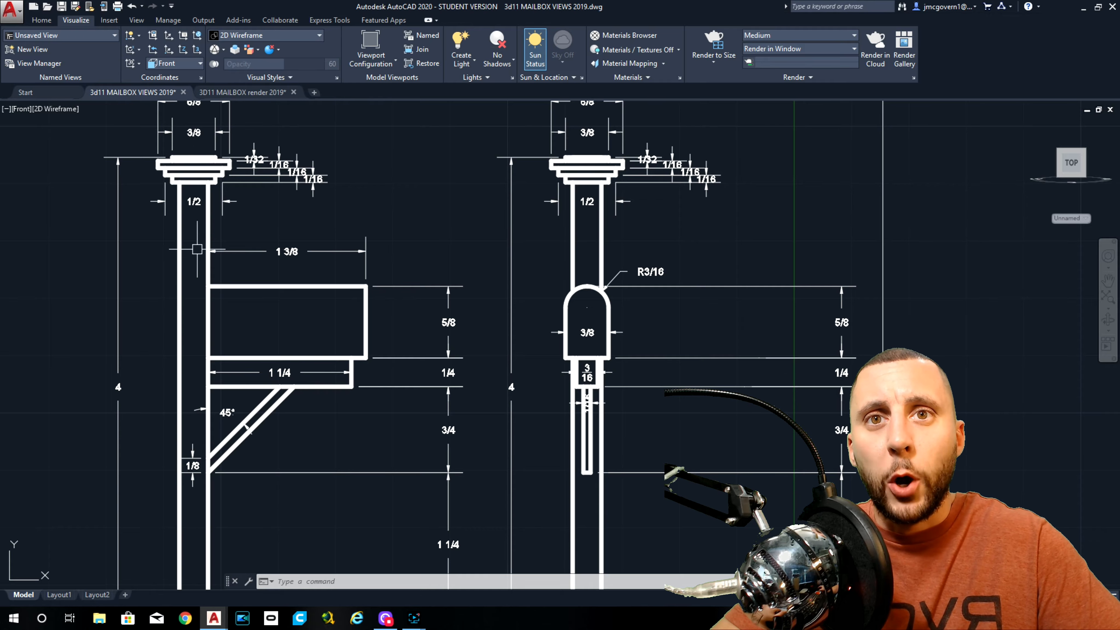
pyautogui.scroll(4, 160, 134)
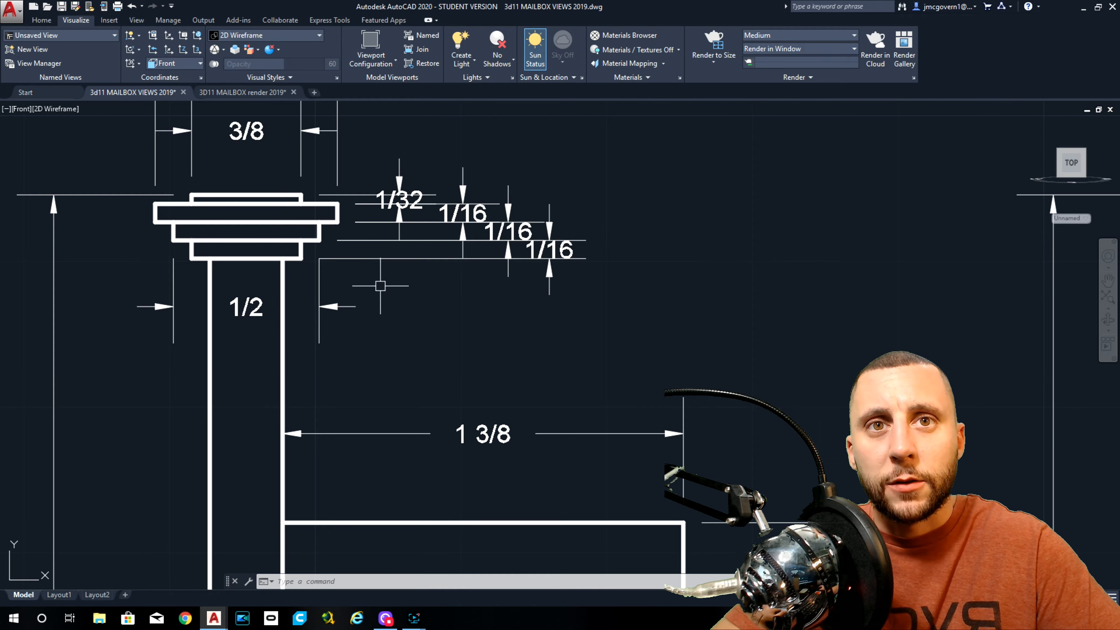
pyautogui.scroll(-8, 380, 285)
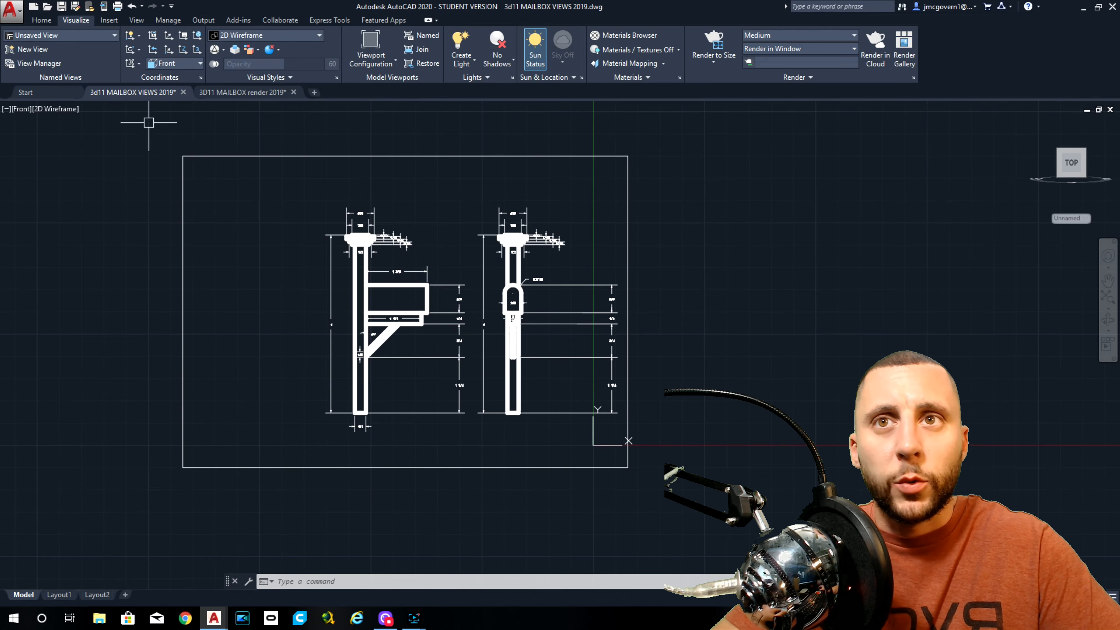
pyautogui.click(230, 92)
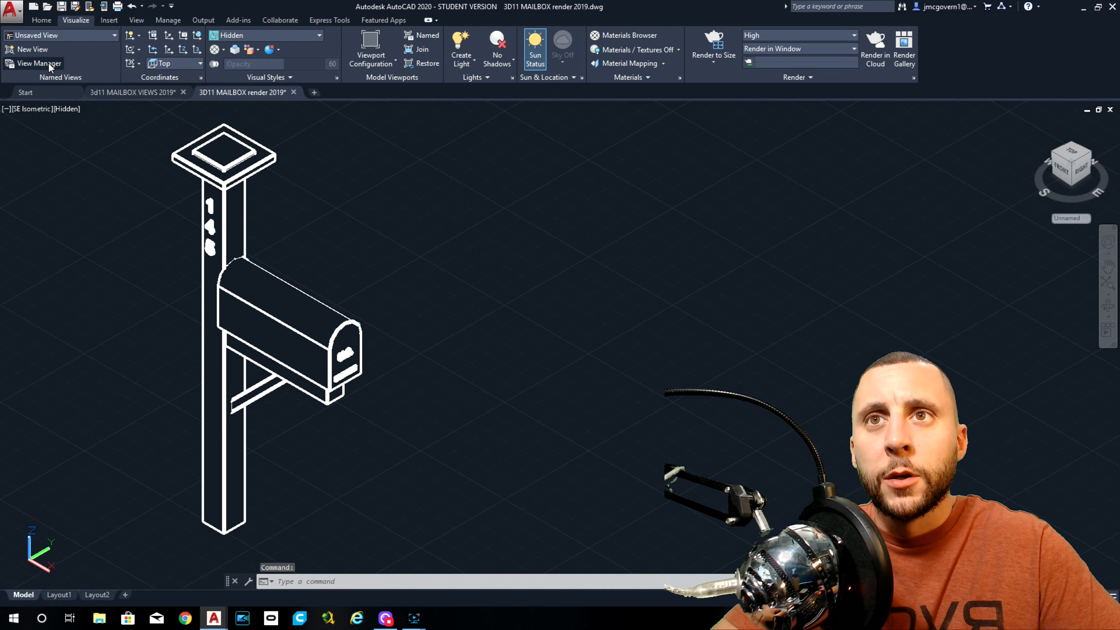
pyautogui.click(42, 20)
pyautogui.click(288, 61)
pyautogui.click(298, 108)
pyautogui.click(484, 367)
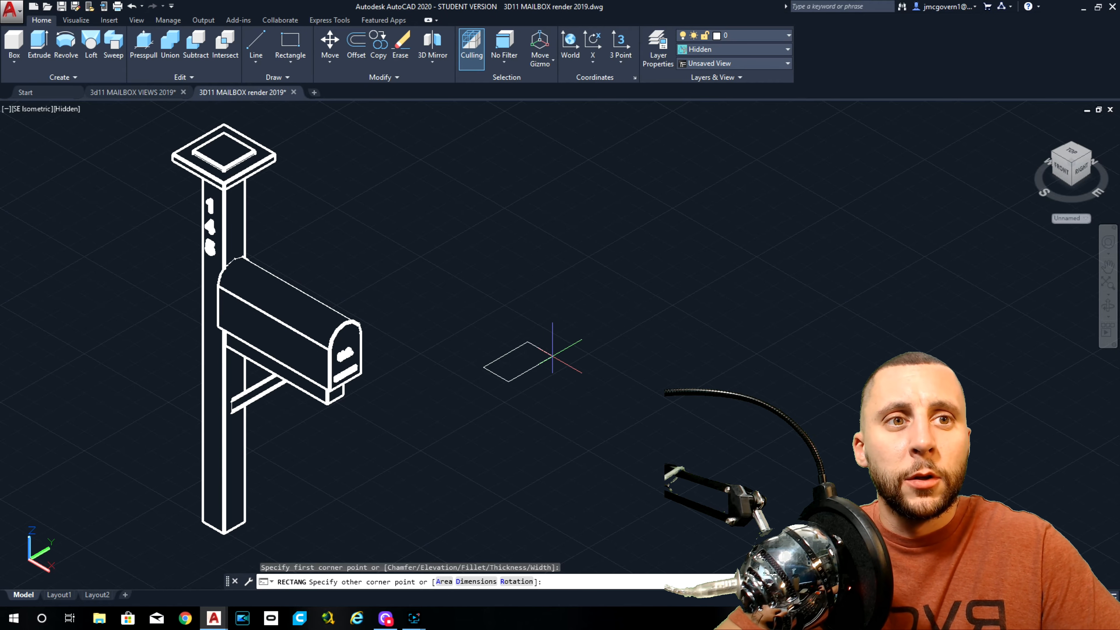
pyautogui.press('Escape')
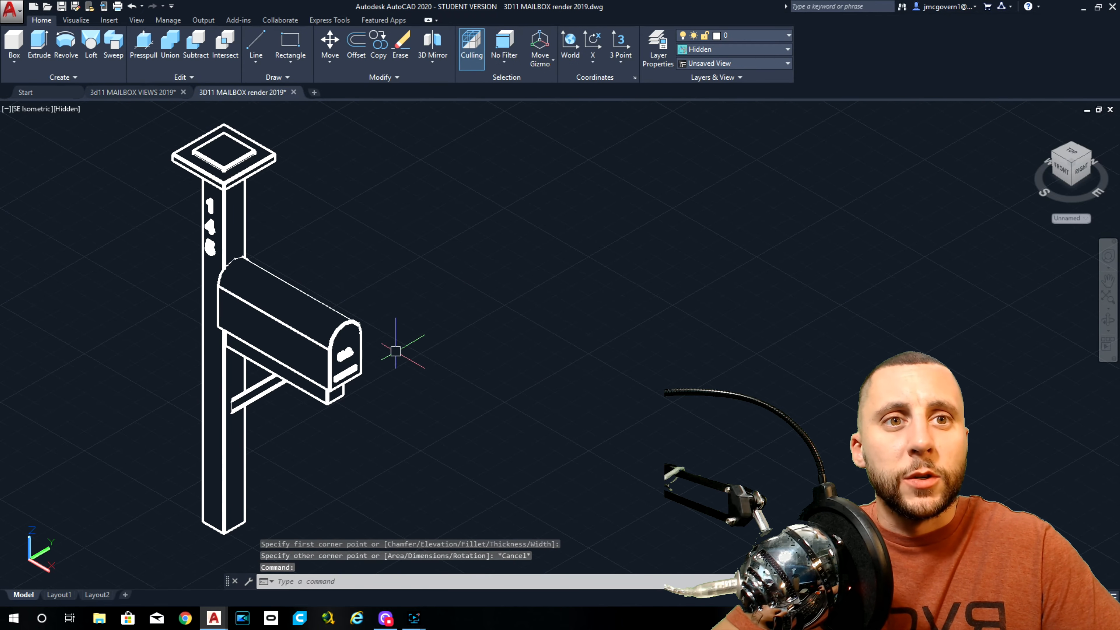
# Check the width and height dimensions of the post in the mailbox views drawing.
pyautogui.click(133, 92)
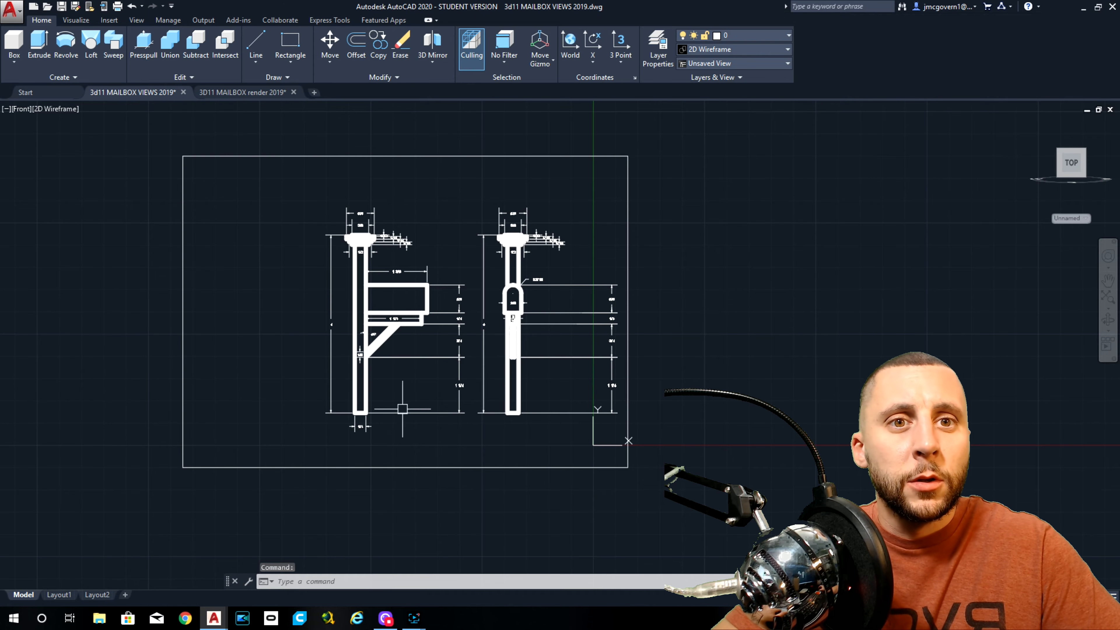
pyautogui.scroll(5, 372, 434)
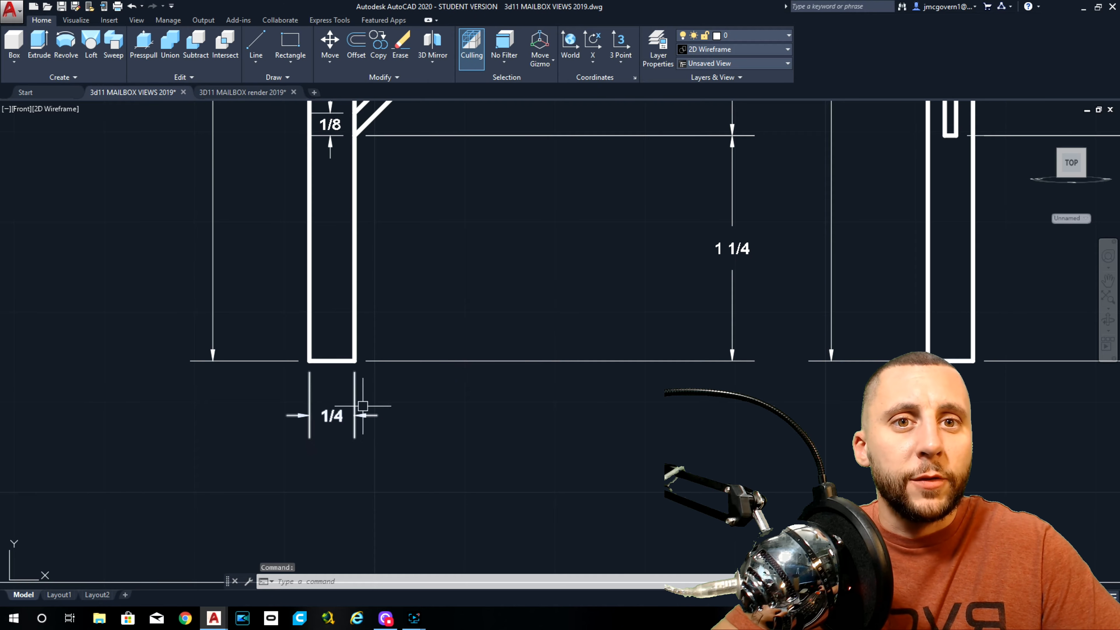
pyautogui.scroll(-6, 332, 400)
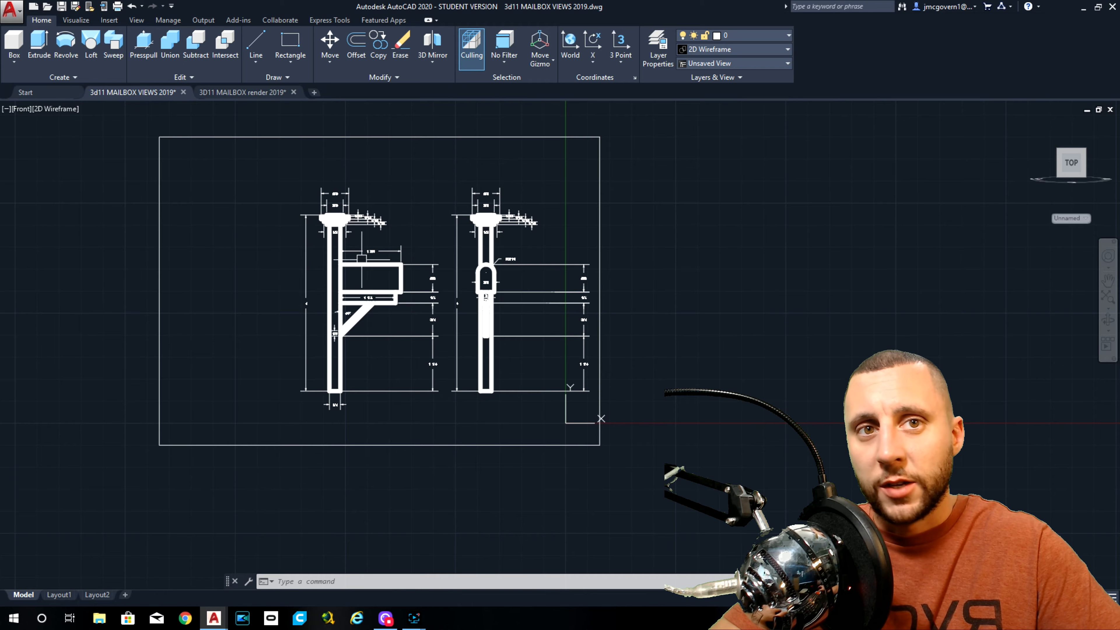
pyautogui.scroll(5, 336, 400)
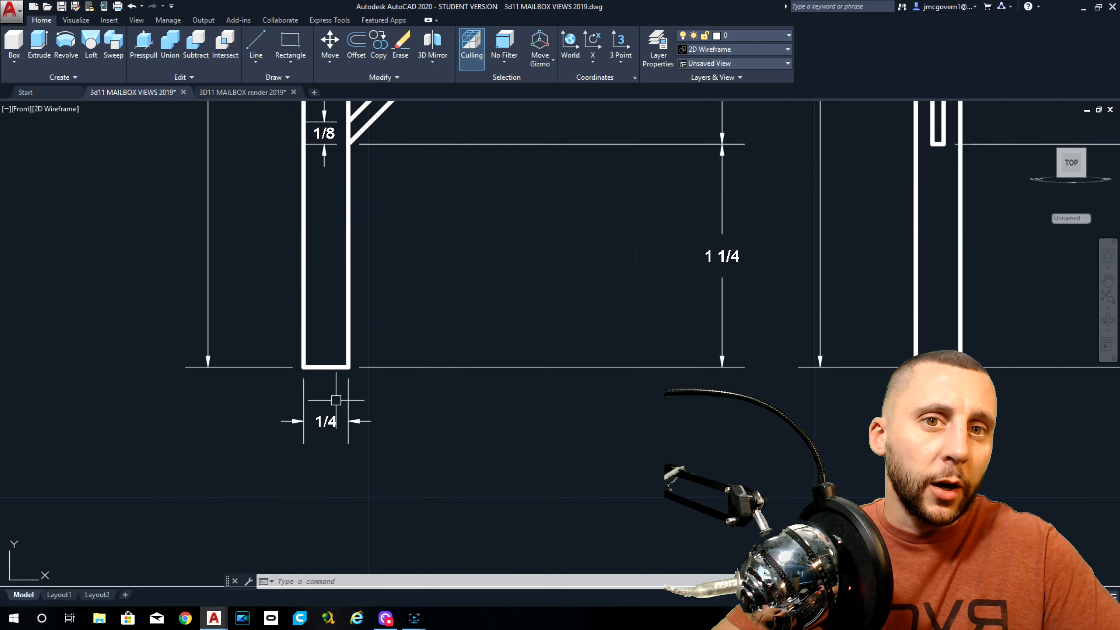
pyautogui.scroll(-5, 396, 397)
pyautogui.moveTo(505, 375)
pyautogui.mouseDown(button='middle')
pyautogui.moveTo(444, 392)
pyautogui.moveTo(451, 400)
pyautogui.mouseUp(button='middle')
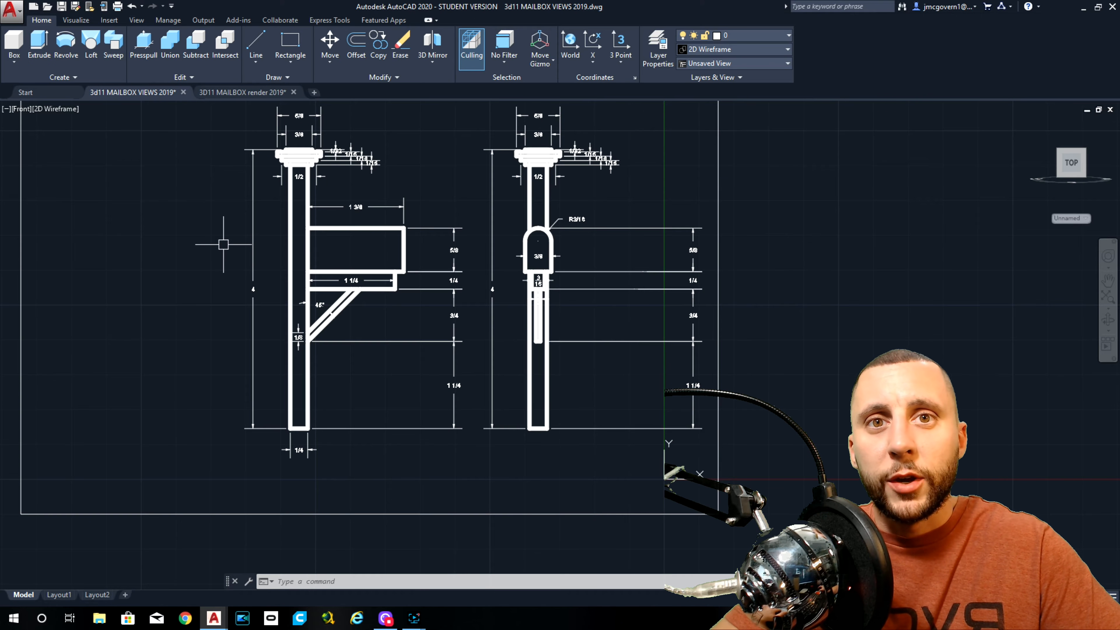
pyautogui.click(214, 91)
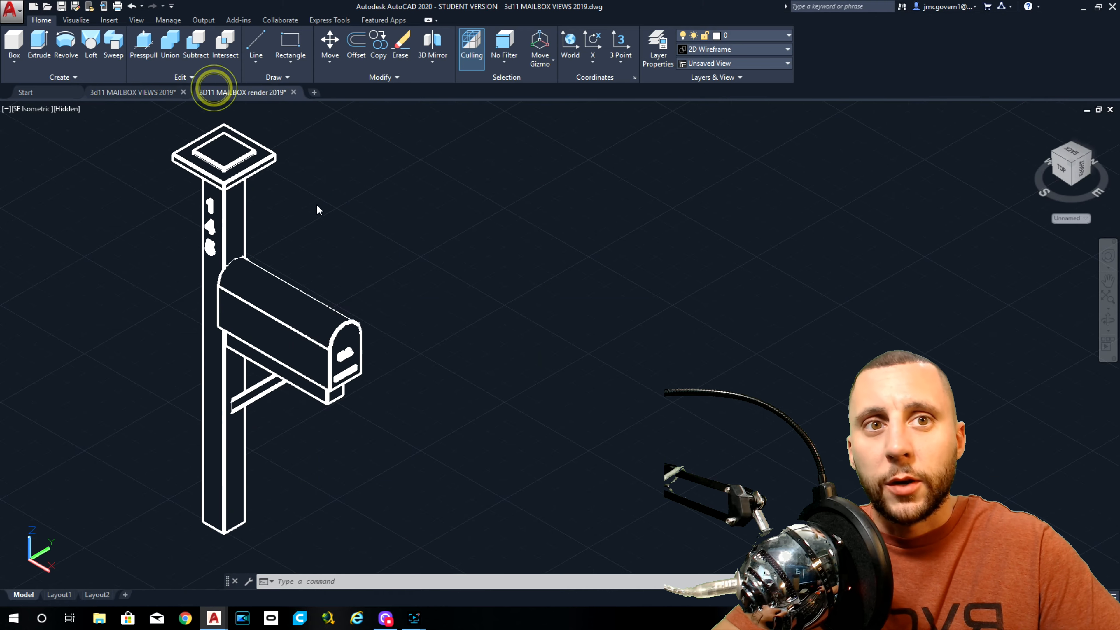
pyautogui.click(290, 40)
pyautogui.click(440, 395)
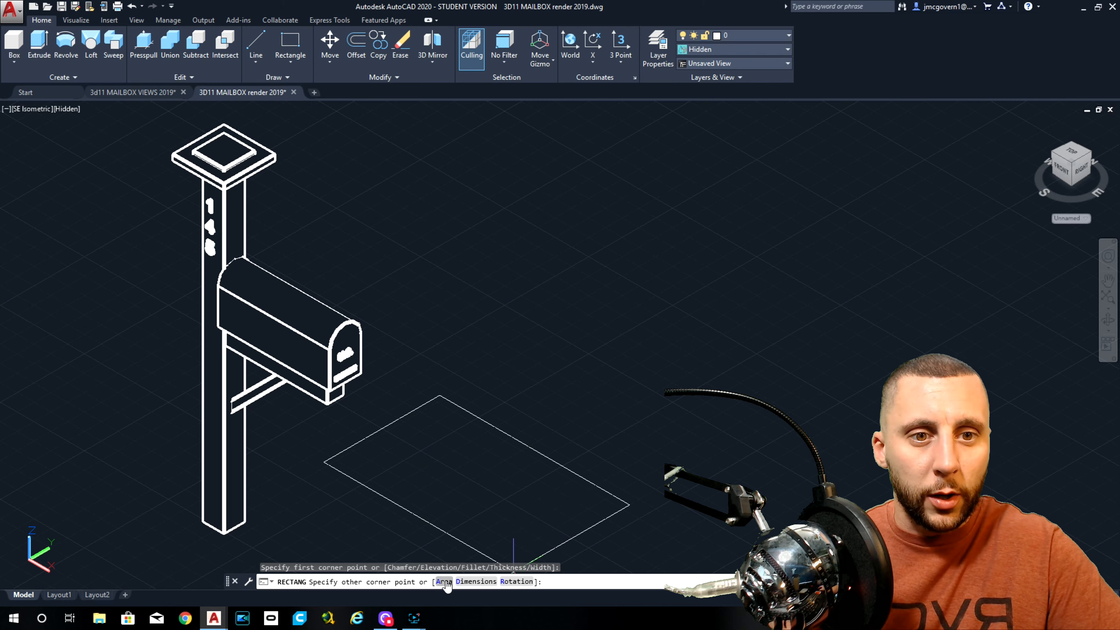
pyautogui.click(478, 582)
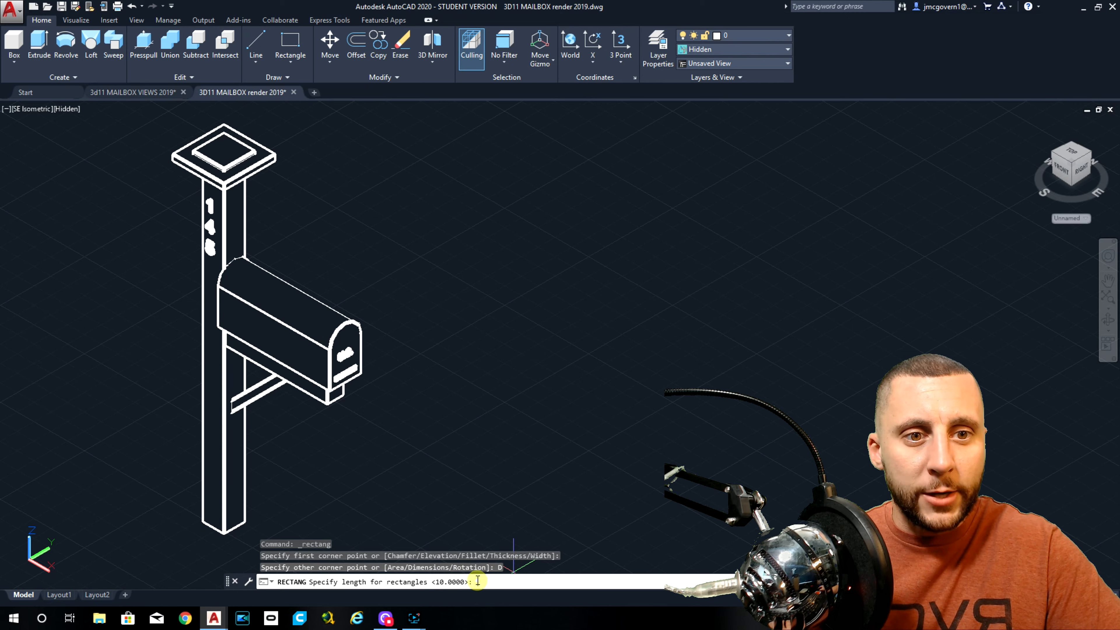
pyautogui.write('1/4')
pyautogui.press('Return')
pyautogui.write('1/')
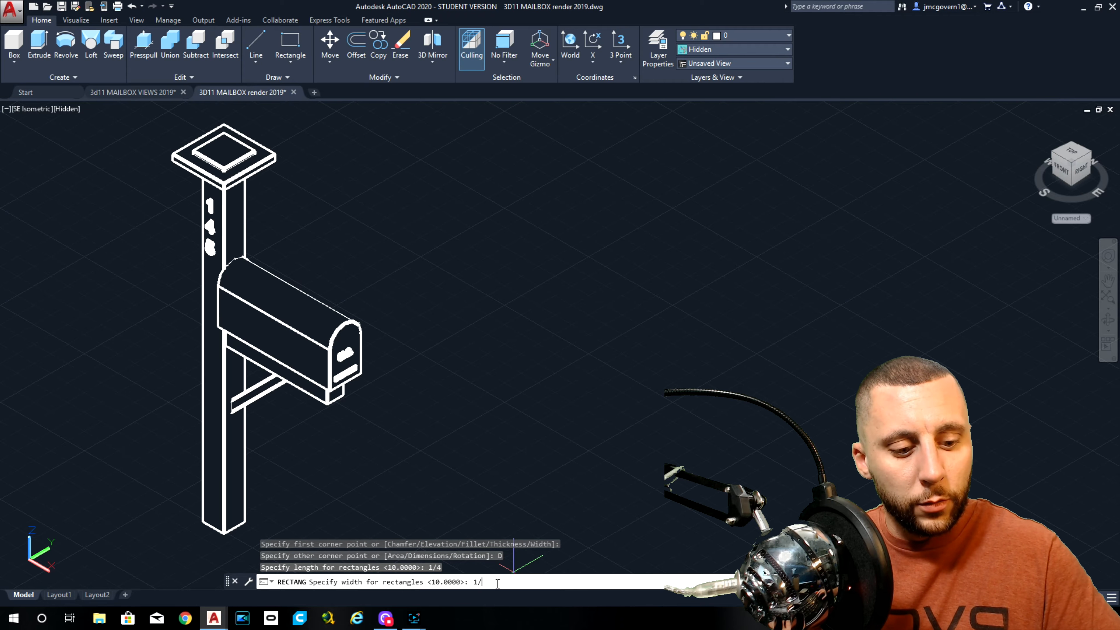
pyautogui.write('4')
pyautogui.press('Return')
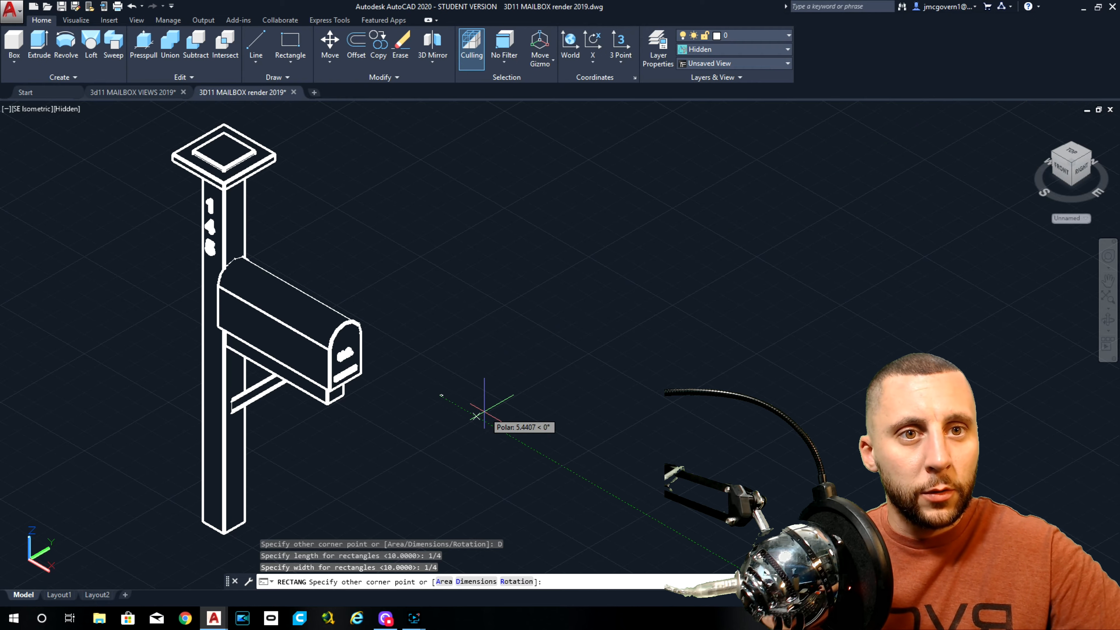
pyautogui.press('Escape')
pyautogui.press('Escape')
pyautogui.press('Escape')
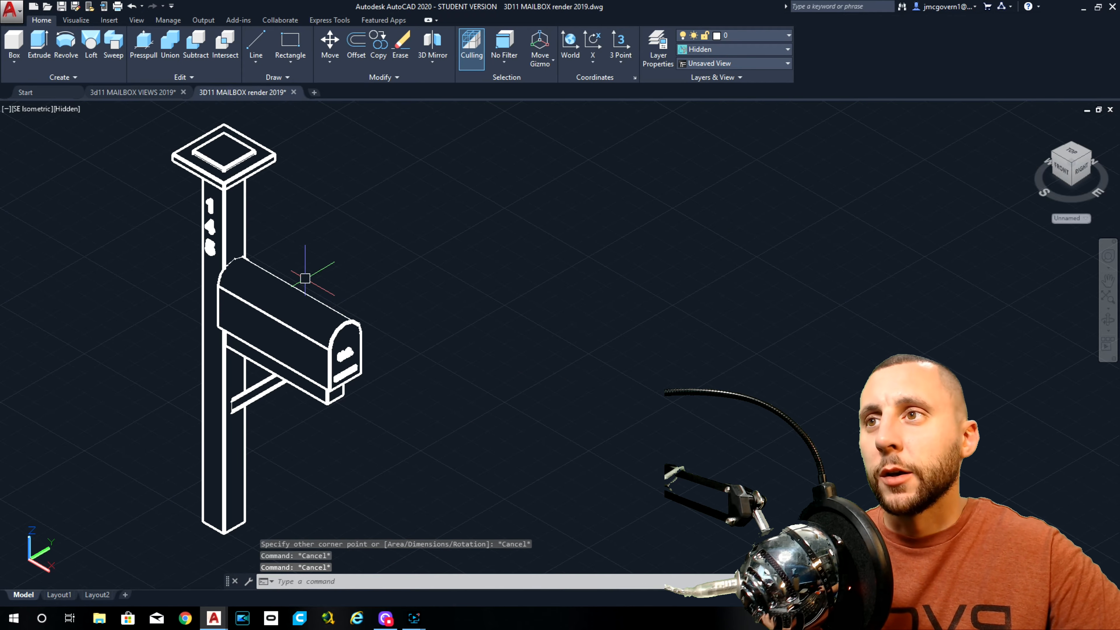
# Scale the whole existing mailbox model by a factor of 1/12 about the bottom corner of its post.
pyautogui.scroll(-3, 305, 278)
pyautogui.click(338, 180)
pyautogui.click(215, 424)
pyautogui.write('s')
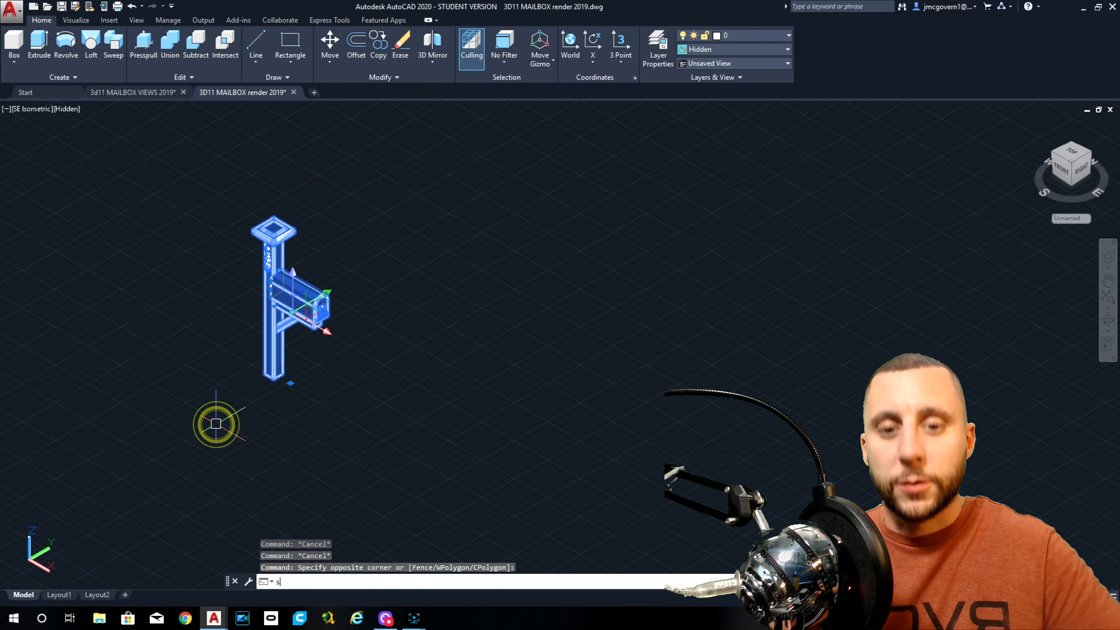
pyautogui.write('cale')
pyautogui.press('Return')
pyautogui.click(272, 383)
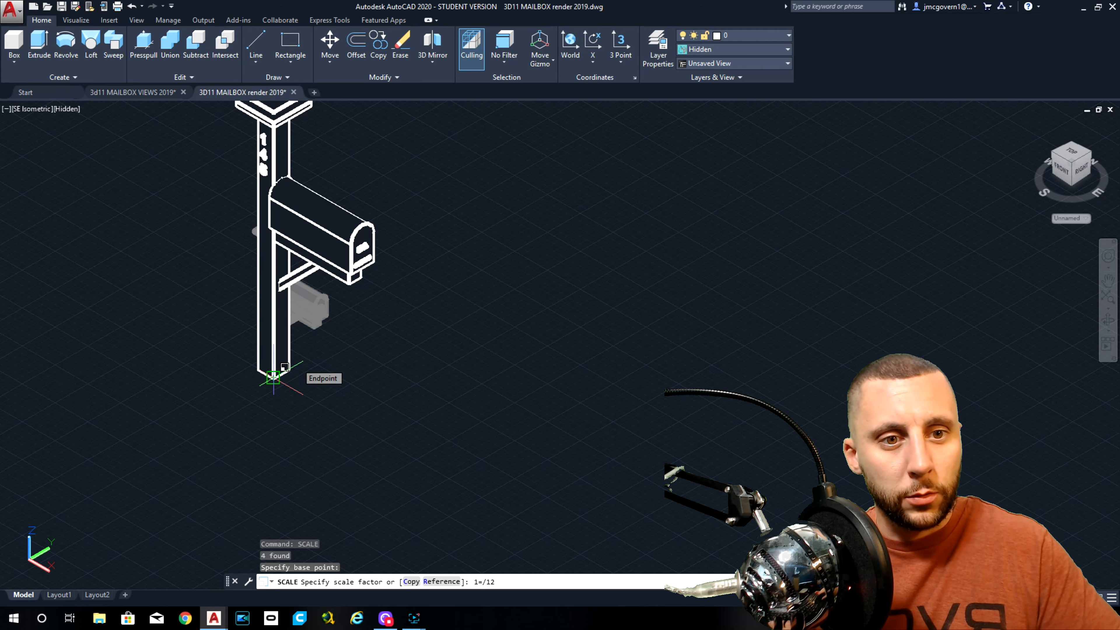
pyautogui.press('Return')
# Draw a rectangle 1/4 long and 1/4 wide in the empty space beside the mailbox model.
pyautogui.moveTo(307, 370)
pyautogui.mouseDown(button='middle')
pyautogui.moveTo(383, 314)
pyautogui.moveTo(306, 353)
pyautogui.mouseUp(button='middle')
pyautogui.scroll(12, 348, 318)
pyautogui.click(290, 44)
pyautogui.click(513, 288)
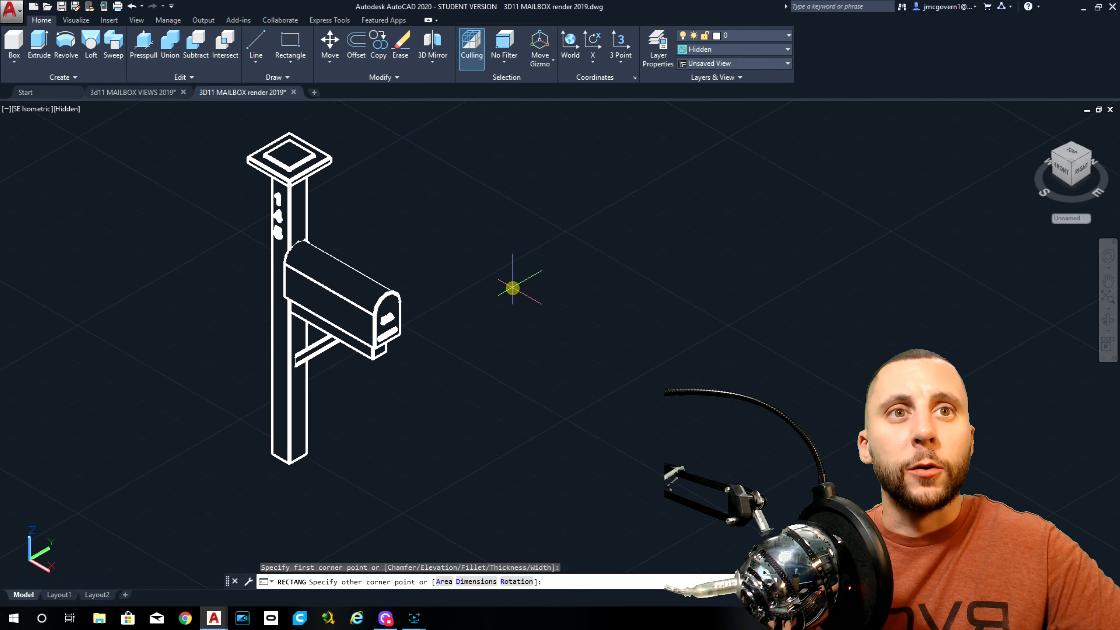
pyautogui.write('D')
pyautogui.press('Return')
pyautogui.write('1/4')
pyautogui.press('Return')
pyautogui.write('1/4')
pyautogui.press('Return')
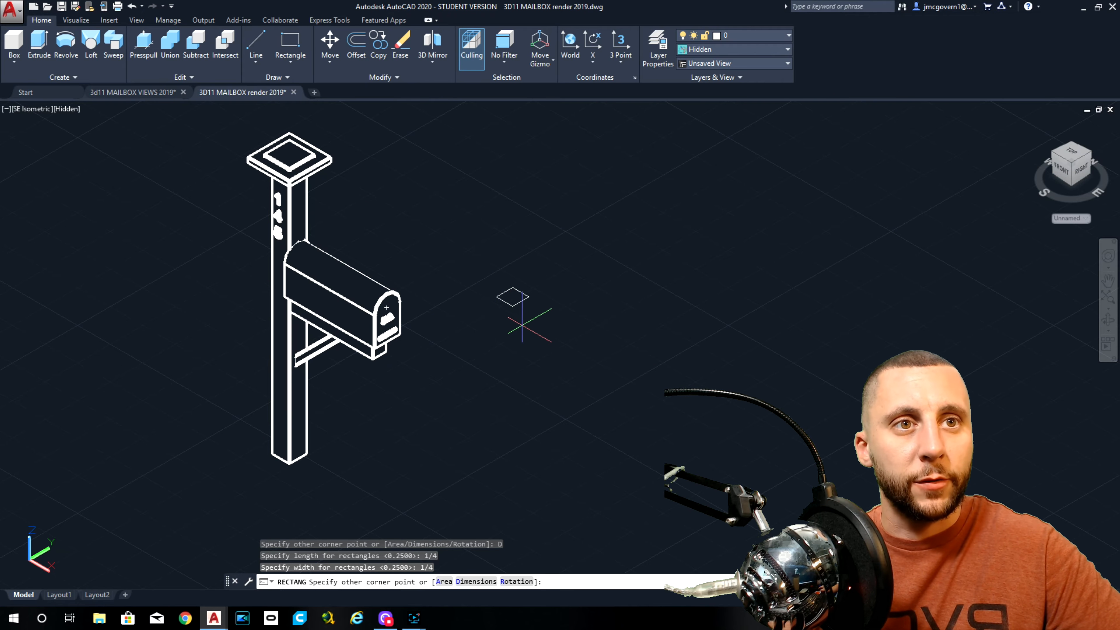
pyautogui.click(522, 326)
# Extrude the 1/4 square to a height of 3-25/32 to form the post.
pyautogui.click(522, 301)
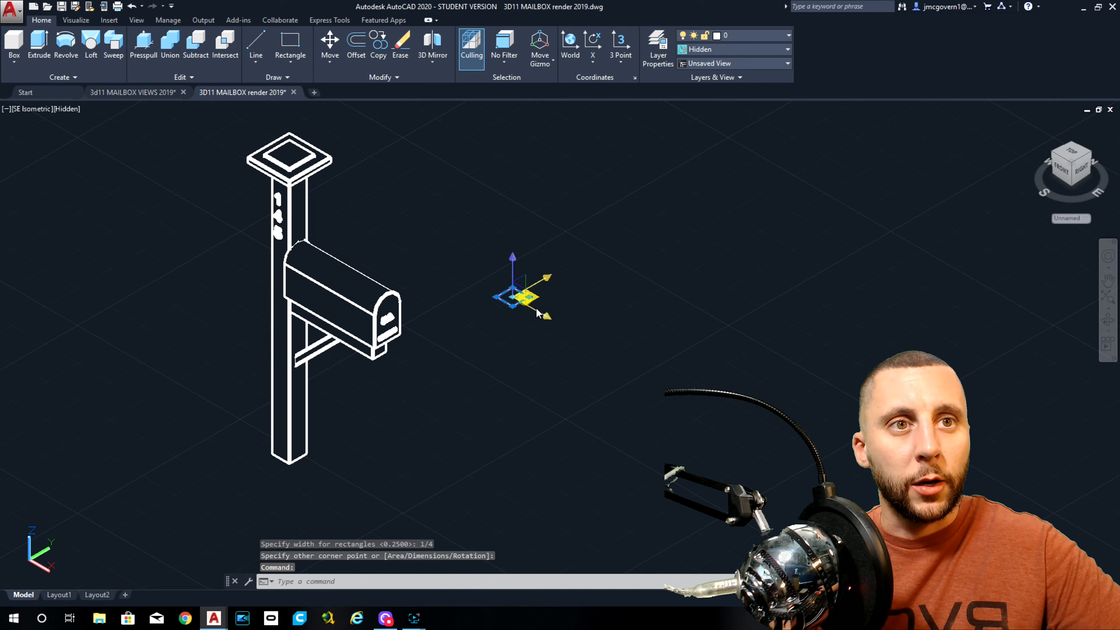
pyautogui.click(40, 45)
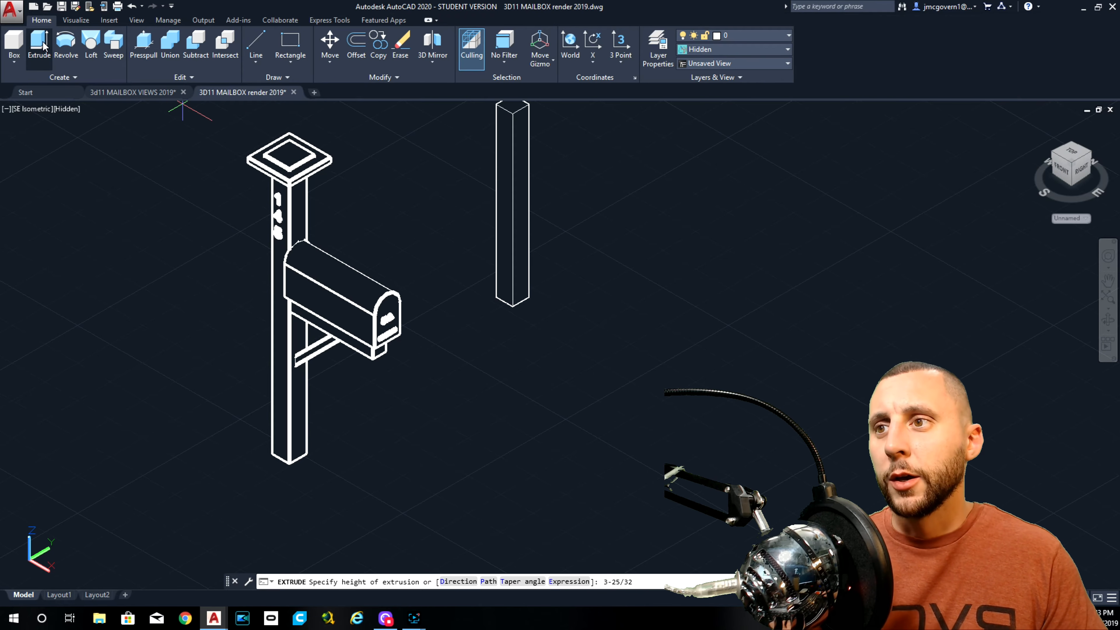
pyautogui.write('3-25/32')
pyautogui.press('Return')
pyautogui.scroll(-2, 400, 212)
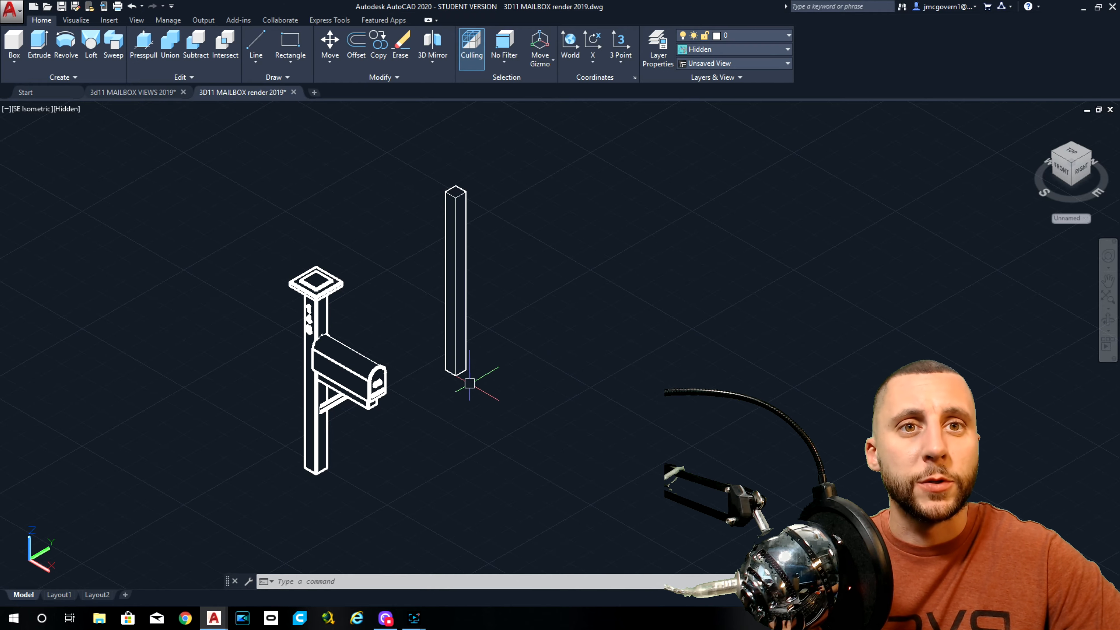
pyautogui.moveTo(438, 401); pyautogui.dragTo(469, 385, button='middle')
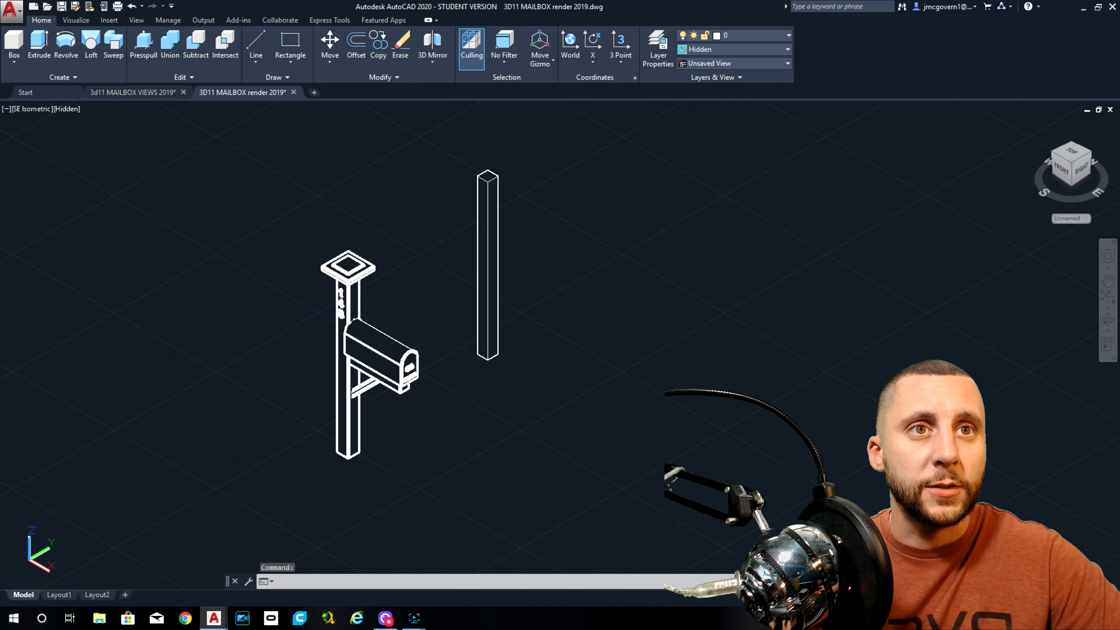
pyautogui.moveTo(493, 165); pyautogui.dragTo(413, 189, button='middle')
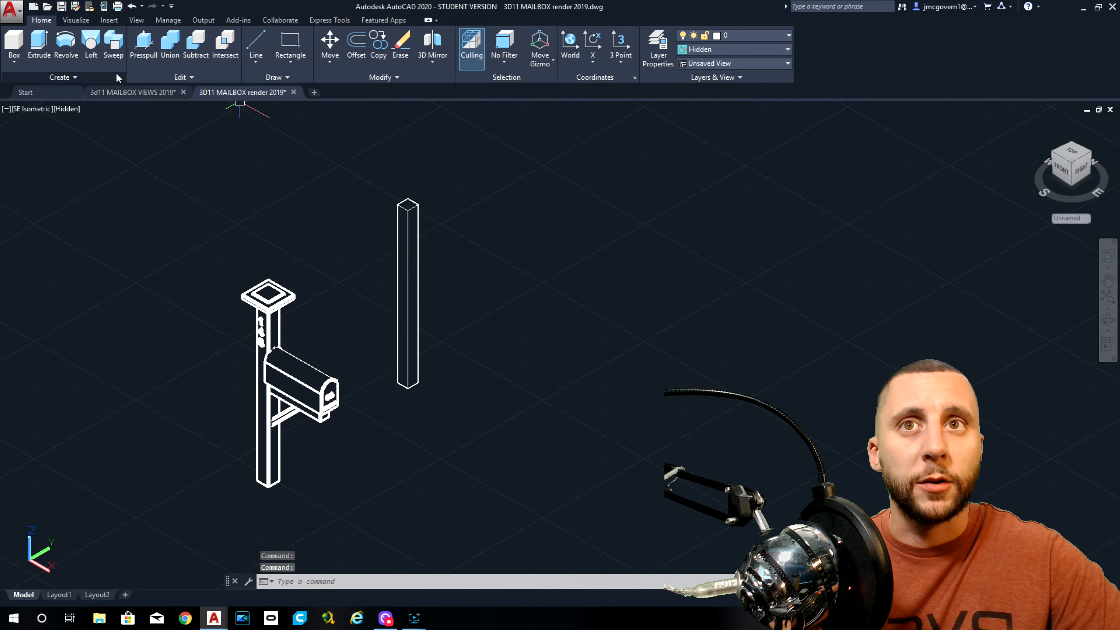
# Examine the width and thickness dimensions of the stacked post cap layers in the mailbox views drawing.
pyautogui.click(133, 92)
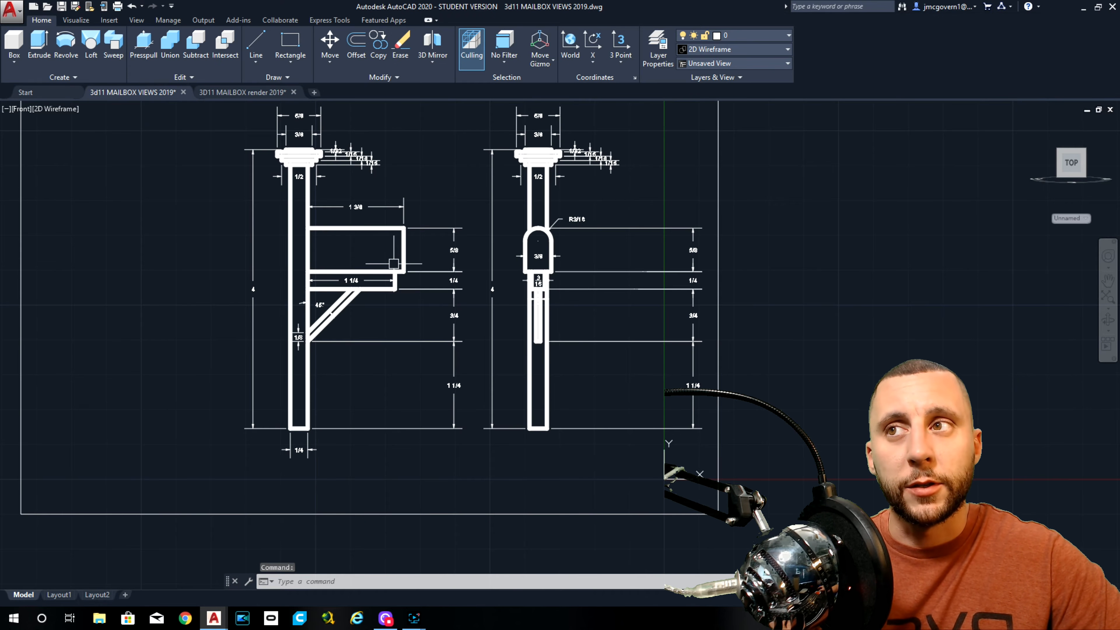
pyautogui.moveTo(501, 169); pyautogui.dragTo(469, 195, button='middle')
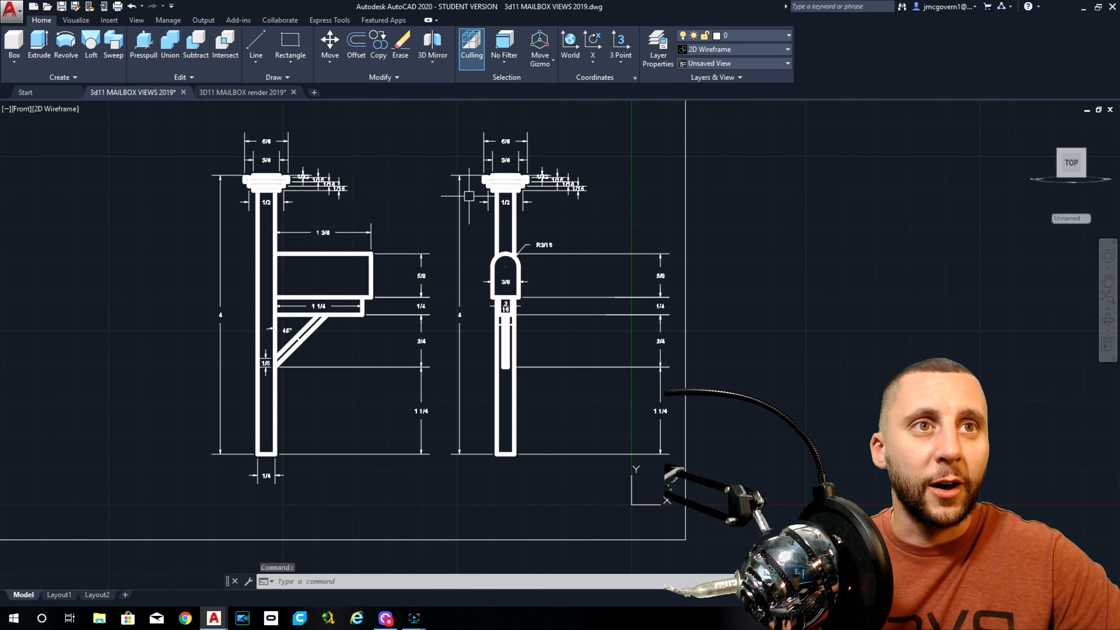
pyautogui.scroll(4, 498, 135)
pyautogui.moveTo(497, 134); pyautogui.dragTo(738, 182, button='middle')
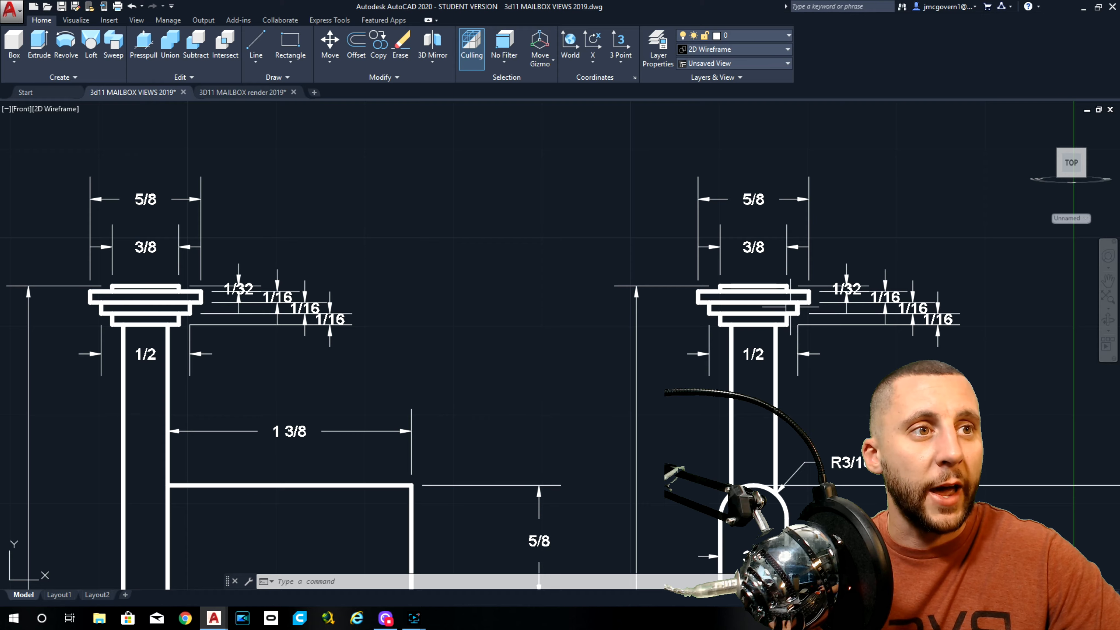
# Create a box 5/8 long, 5/8 wide and 1/16 high beside the new post in the 3D11 MAILBOX render 2019 drawing.
pyautogui.click(238, 92)
pyautogui.moveTo(501, 243); pyautogui.dragTo(435, 255, button='middle')
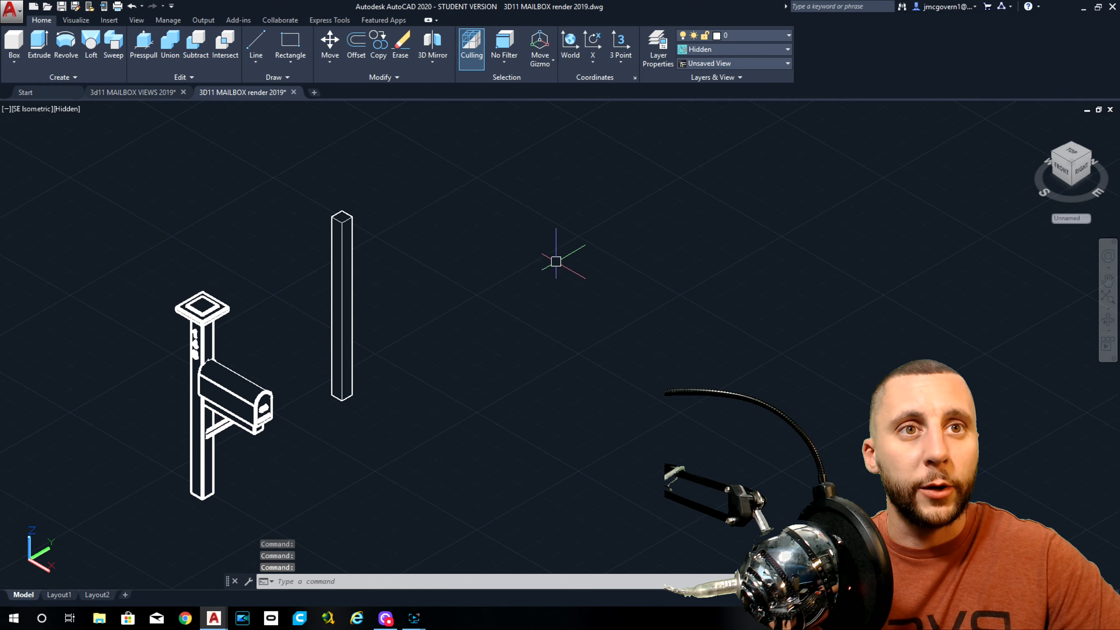
pyautogui.click(13, 40)
pyautogui.click(14, 41)
pyautogui.click(440, 227)
pyautogui.write('L')
pyautogui.press('Return')
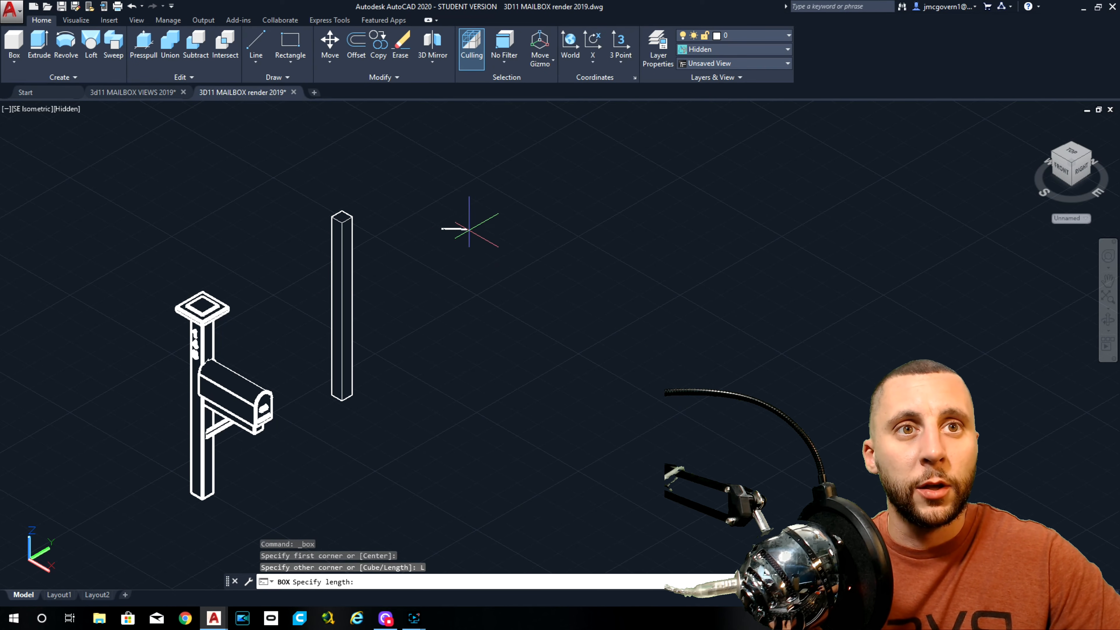
pyautogui.write('5/8')
pyautogui.press('Return')
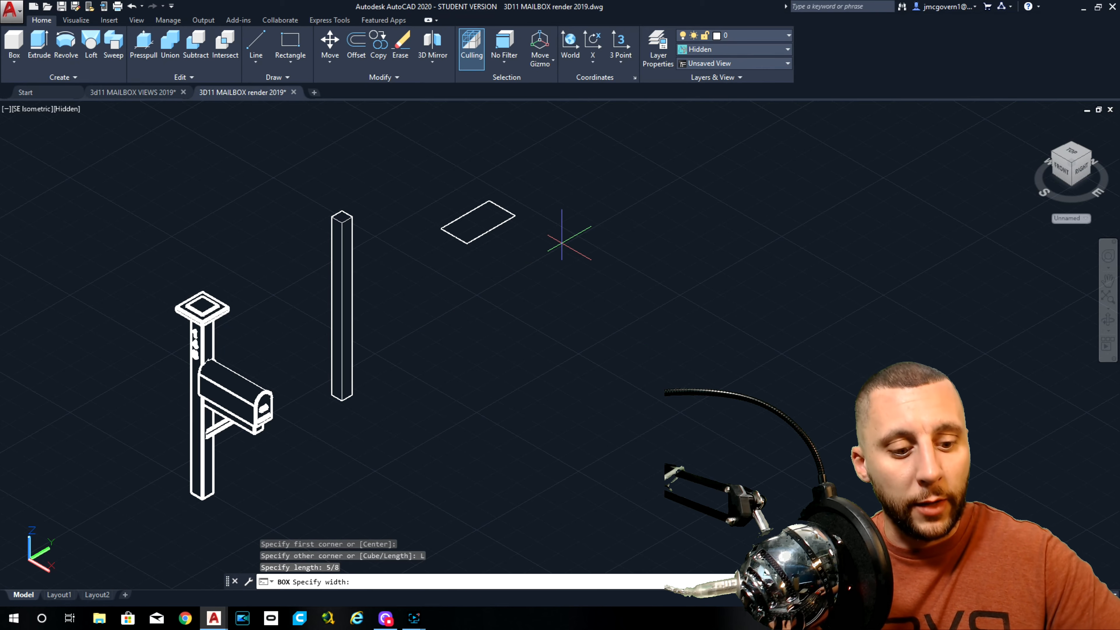
pyautogui.press('Return')
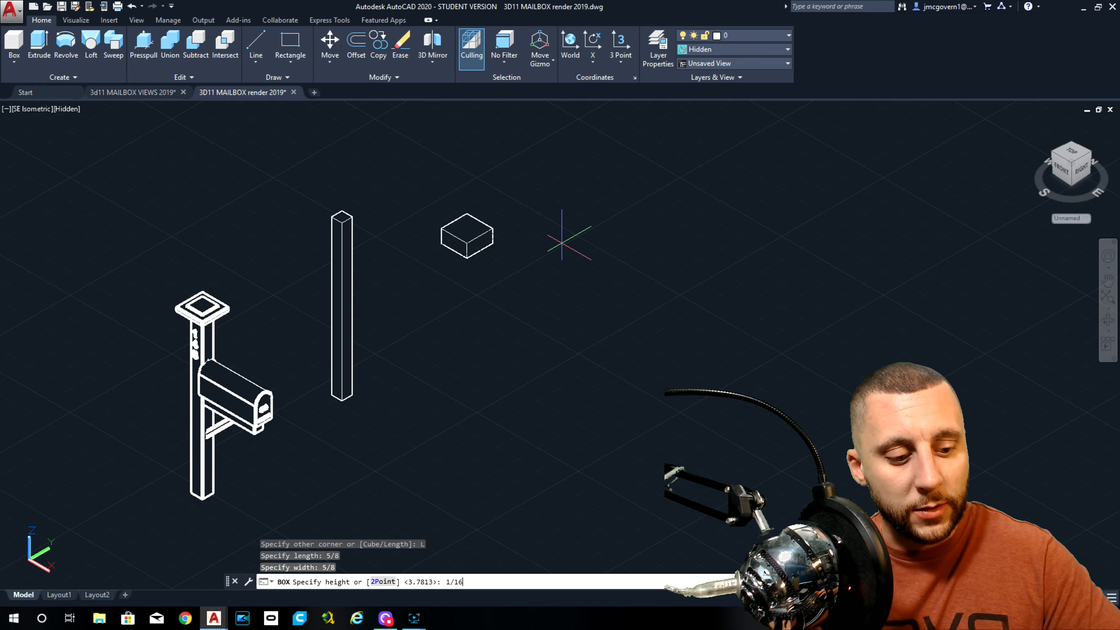
pyautogui.press('Return')
# Change the viewport's visual style to 2D Wireframe.
pyautogui.click(67, 110)
pyautogui.click(94, 138)
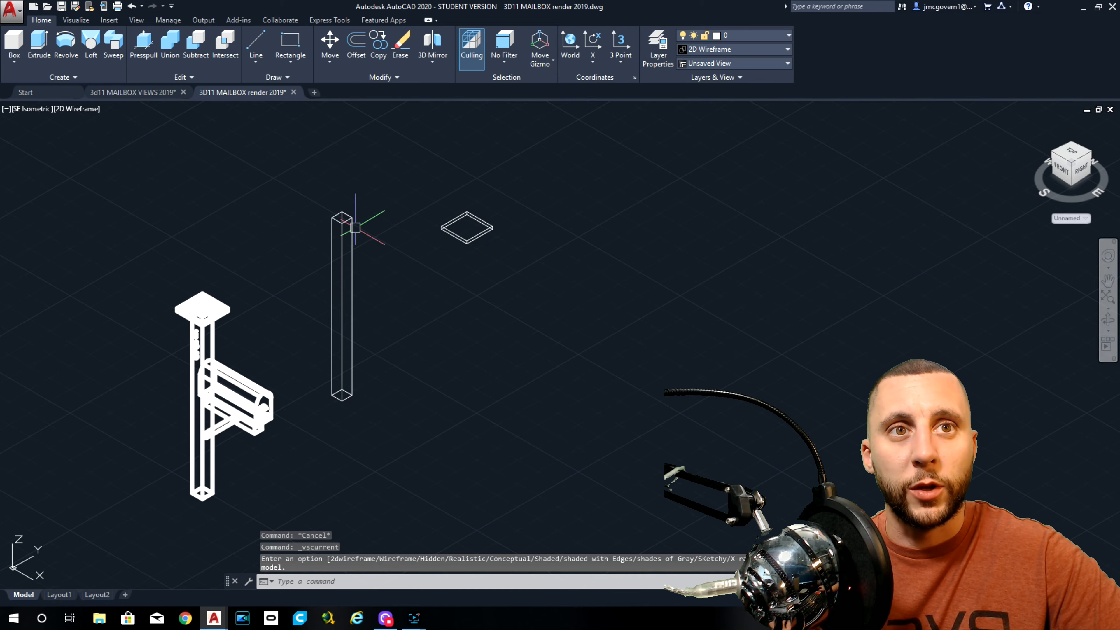
pyautogui.scroll(2, 423, 268)
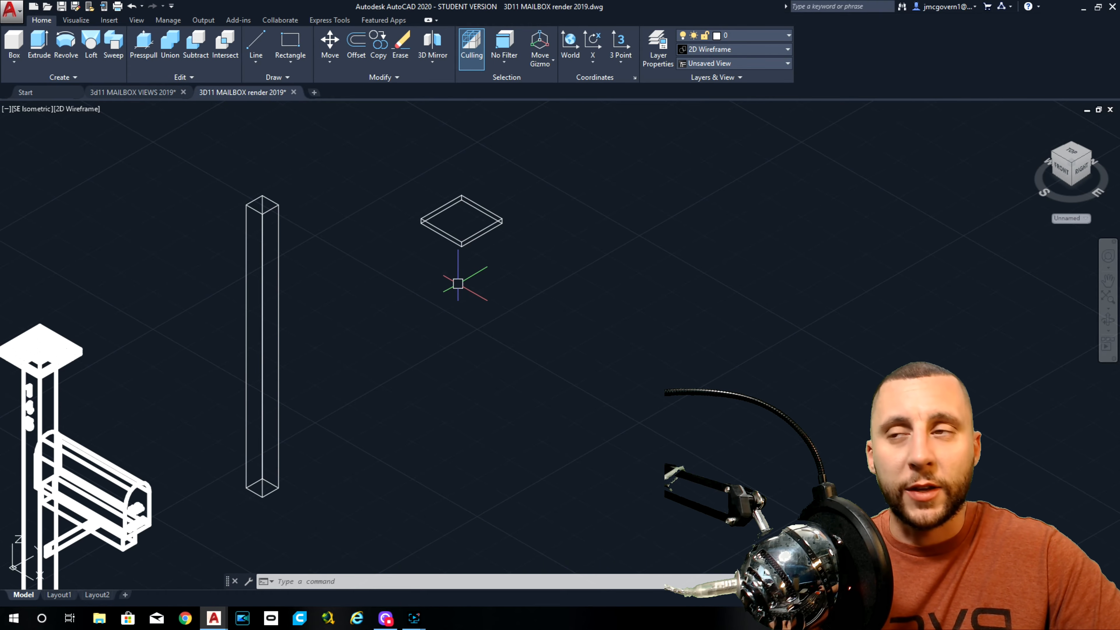
pyautogui.moveTo(406, 319); pyautogui.dragTo(514, 217, button='middle')
pyautogui.click(133, 358)
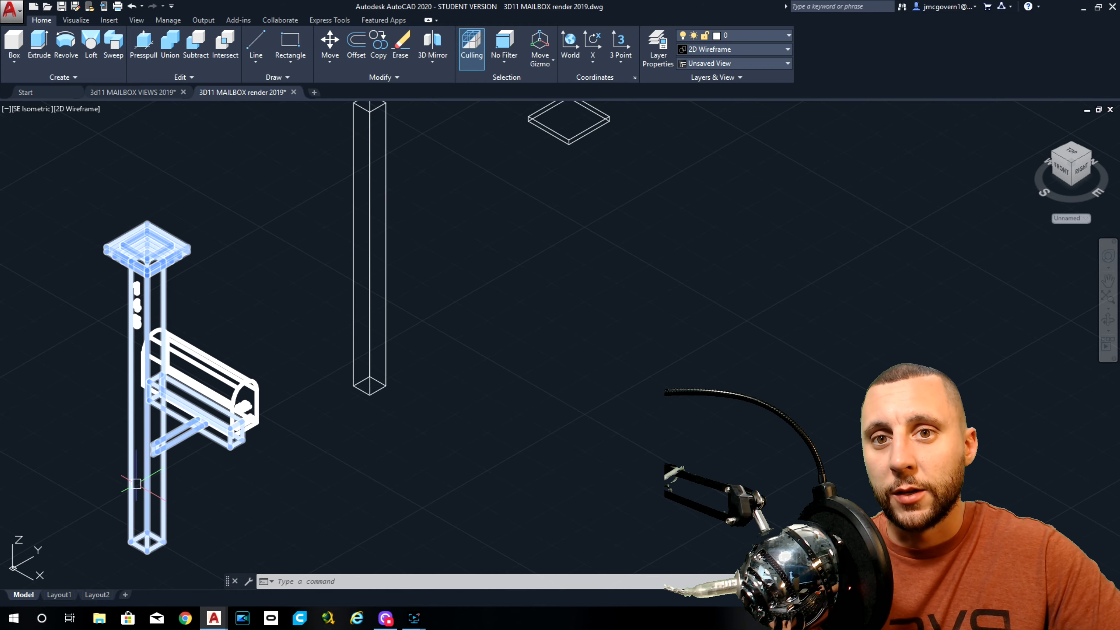
pyautogui.moveTo(194, 437); pyautogui.dragTo(151, 416, button='middle')
pyautogui.scroll(-2, 349, 353)
pyautogui.moveTo(367, 330); pyautogui.dragTo(309, 396, button='middle')
pyautogui.scroll(2, 390, 271)
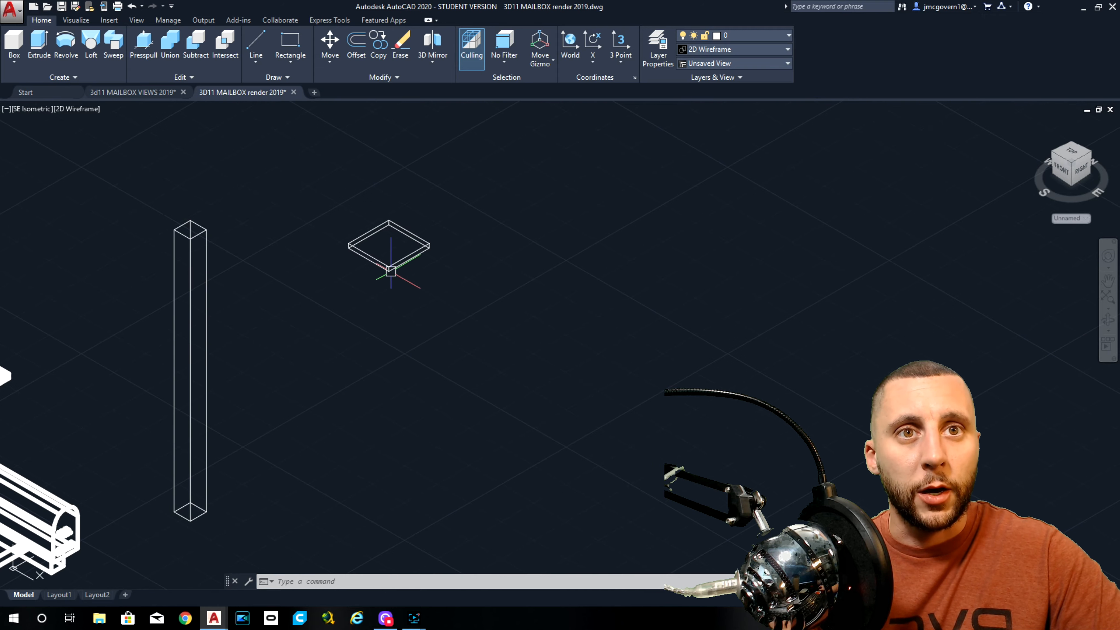
# Create a second cap layer box 1/2 long, 1/2 wide and 1/16 high beside the 5/8 box.
pyautogui.click(24, 52)
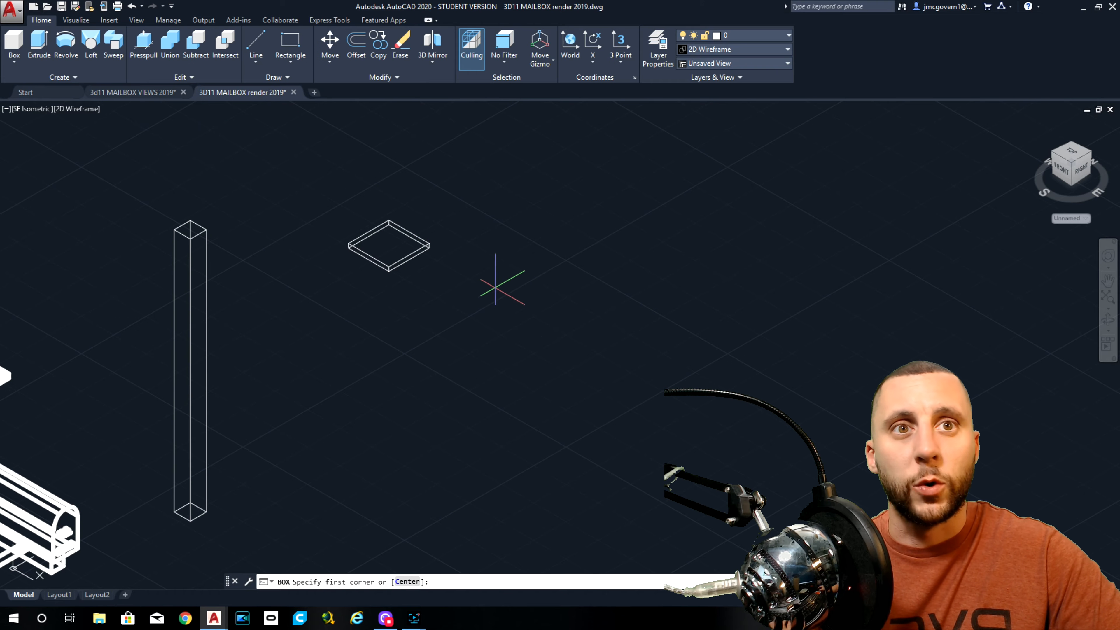
pyautogui.click(476, 275)
pyautogui.click(427, 581)
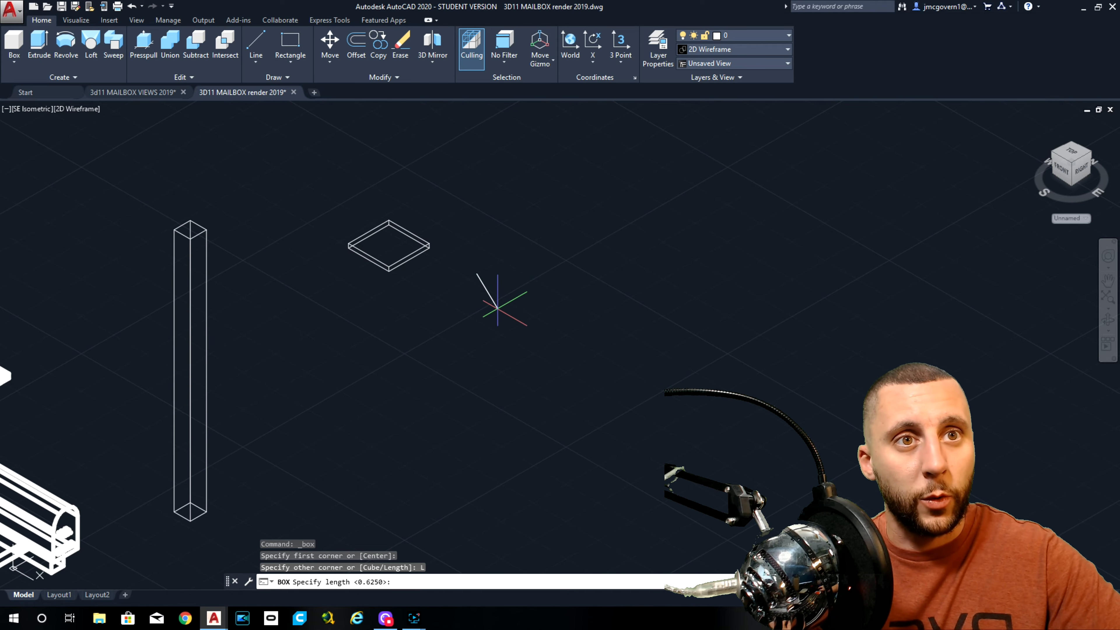
pyautogui.write('1/2')
pyautogui.press('Return')
pyautogui.write('1/2')
pyautogui.press('Return')
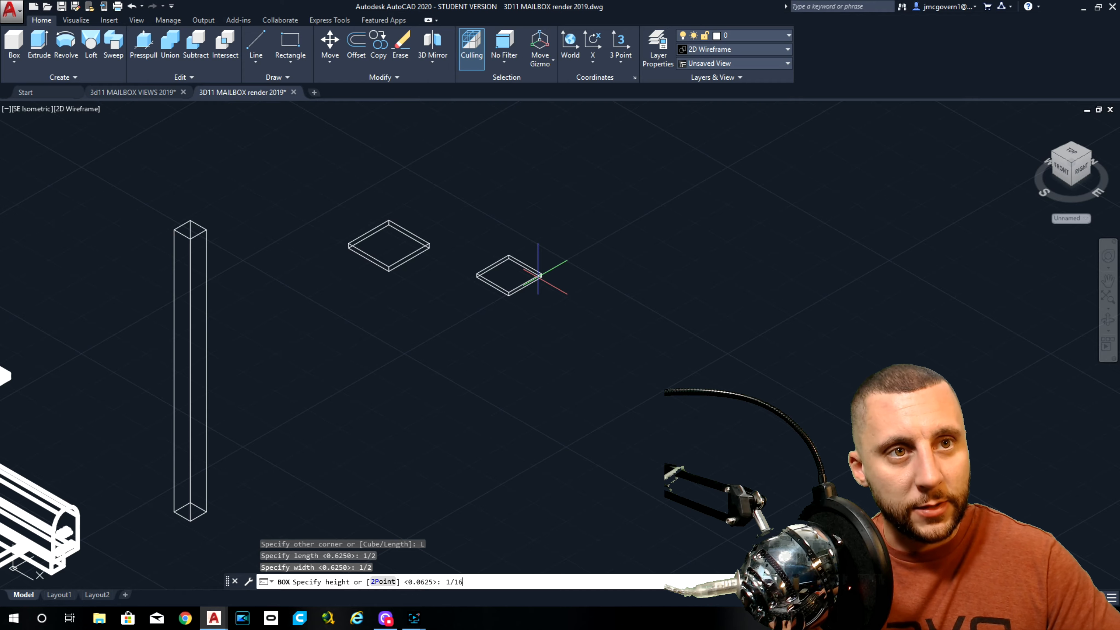
pyautogui.write('1/16')
pyautogui.press('Return')
# Create a third cap layer box 3/8 long, 3/8 wide and 1/16 high in the space below the other two.
pyautogui.click(14, 39)
pyautogui.click(423, 357)
pyautogui.click(430, 582)
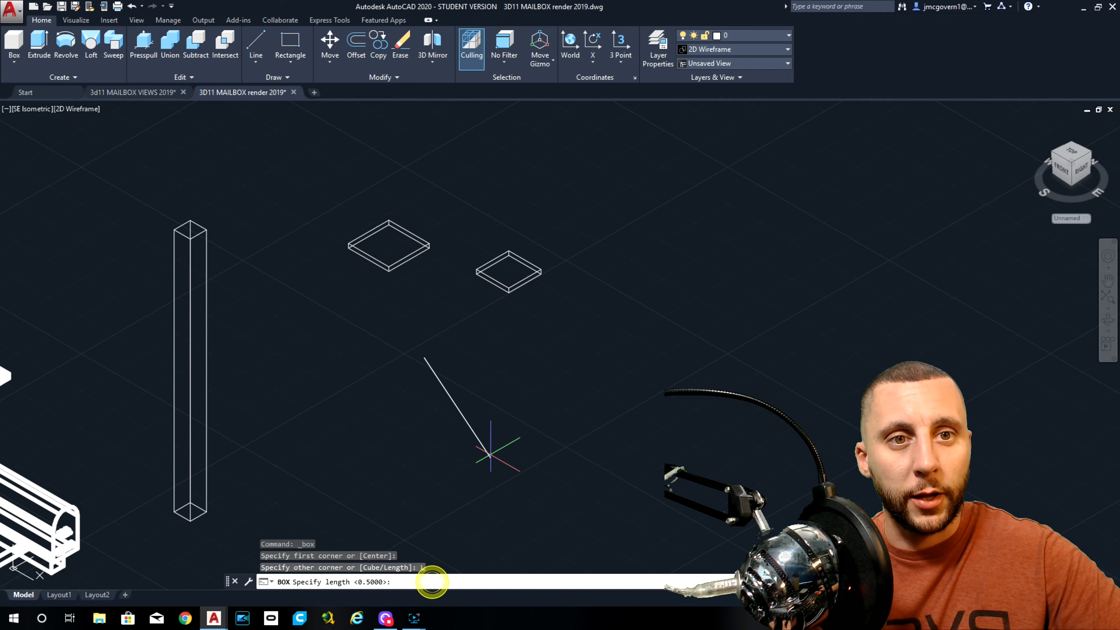
pyautogui.write('3/8')
pyautogui.press('Return')
pyautogui.write('3/8')
pyautogui.press('Return')
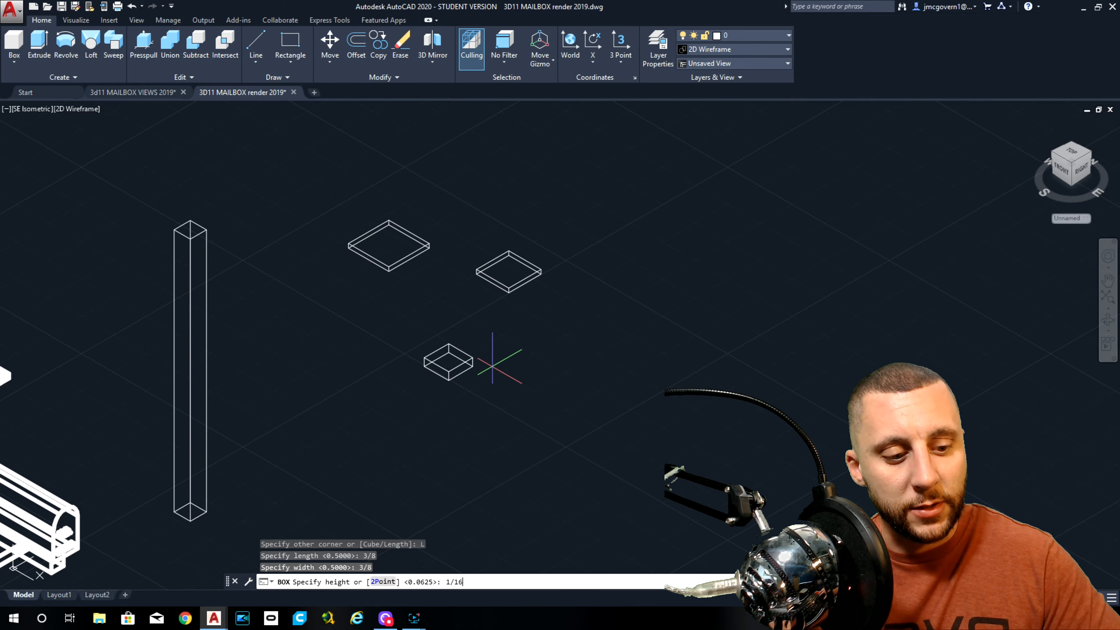
pyautogui.write('1/16')
pyautogui.press('Return')
# Create a thinner cap layer box 3/8 long, 3/8 wide and 1/32 high near the other layers.
pyautogui.click(22, 40)
pyautogui.click(350, 328)
pyautogui.write('L')
pyautogui.press('Return')
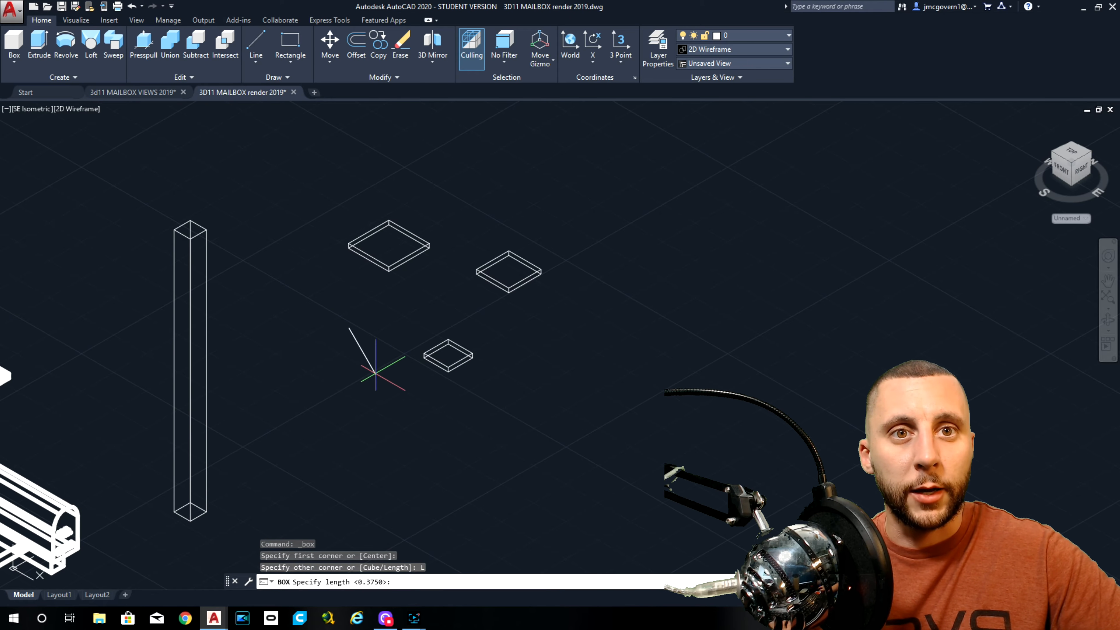
pyautogui.write('3/8')
pyautogui.press('Return')
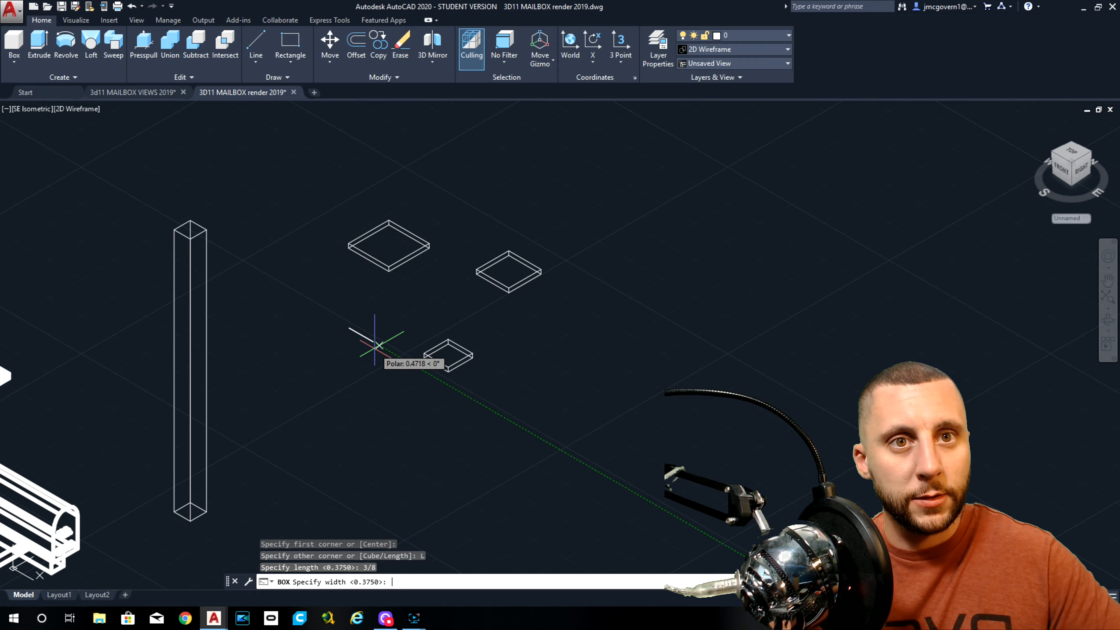
pyautogui.write('3/8')
pyautogui.press('Return')
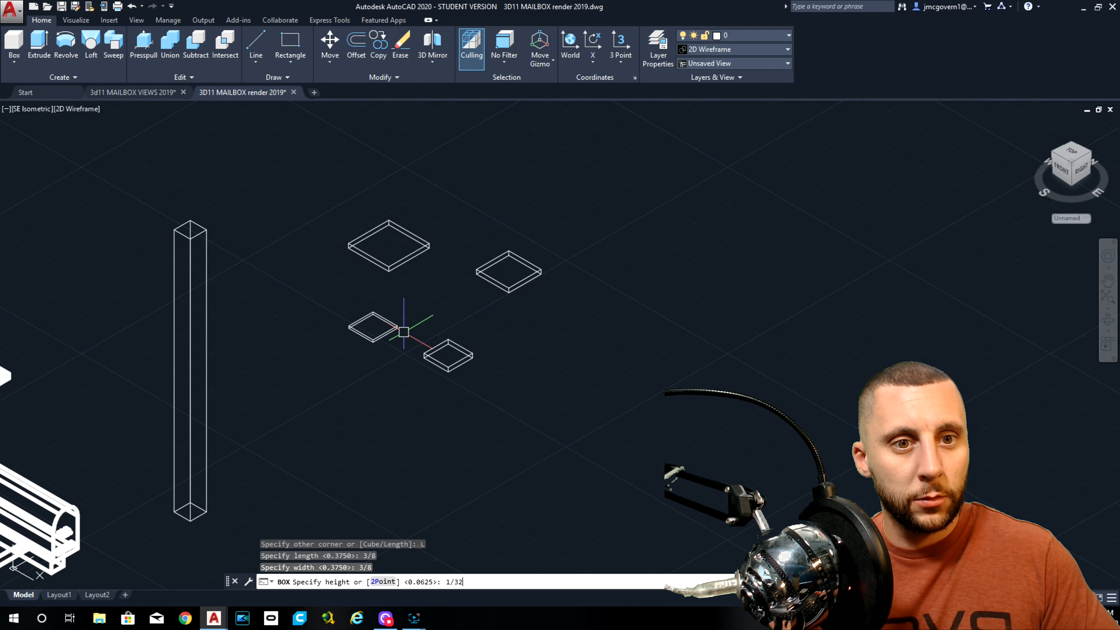
pyautogui.press('Return')
# Draw a diagonal construction line between opposite corners of the post's top face.
pyautogui.scroll(4, 403, 331)
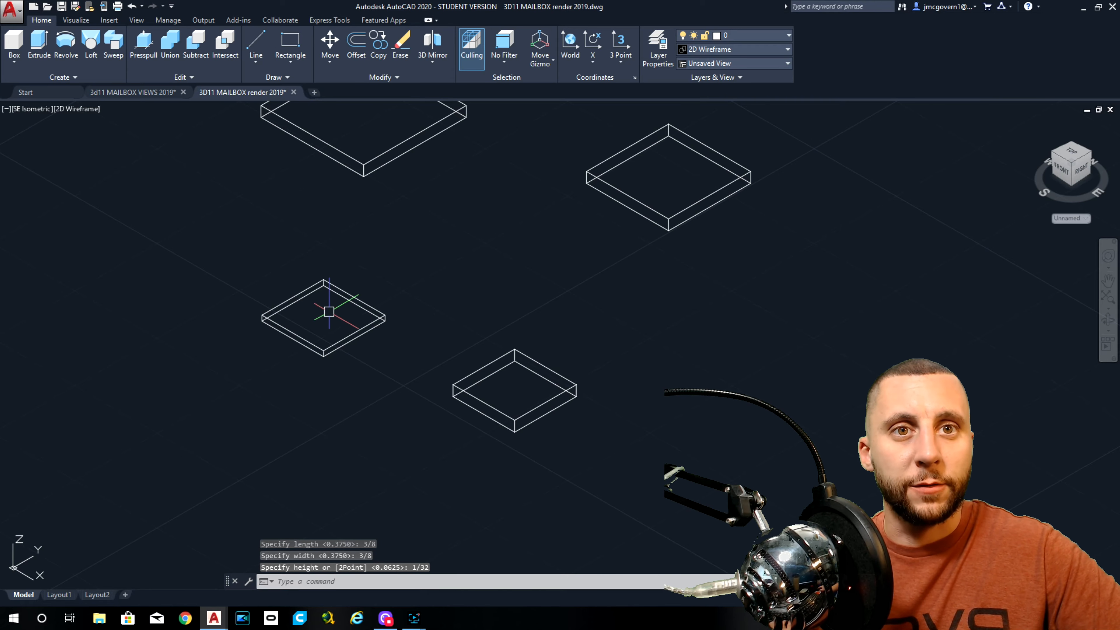
pyautogui.scroll(-3, 336, 309)
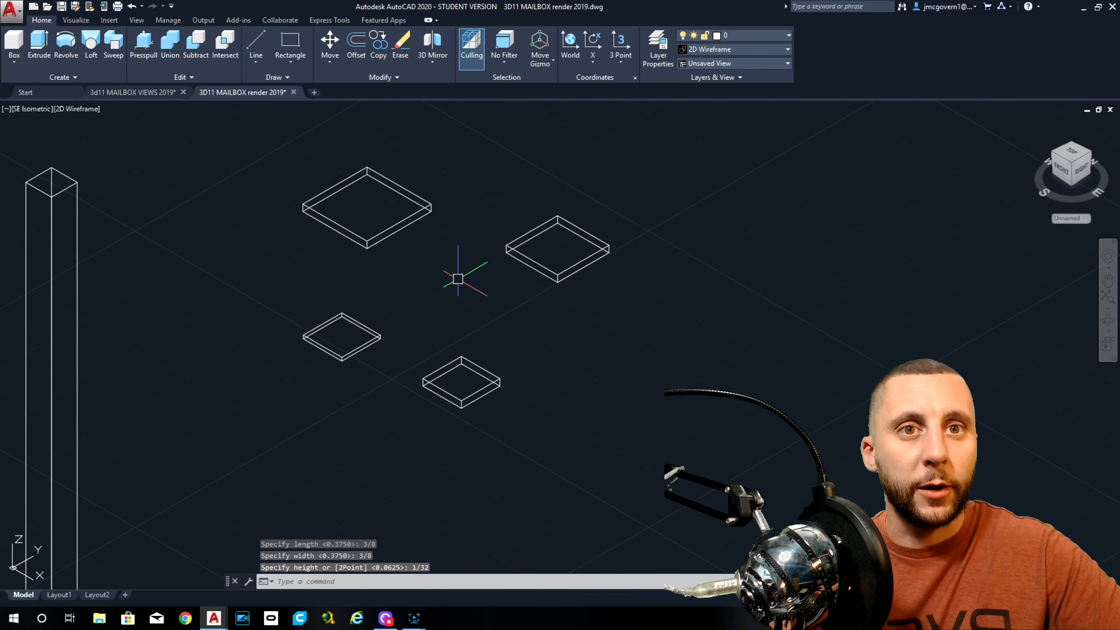
pyautogui.moveTo(123, 181); pyautogui.dragTo(207, 185, button='middle')
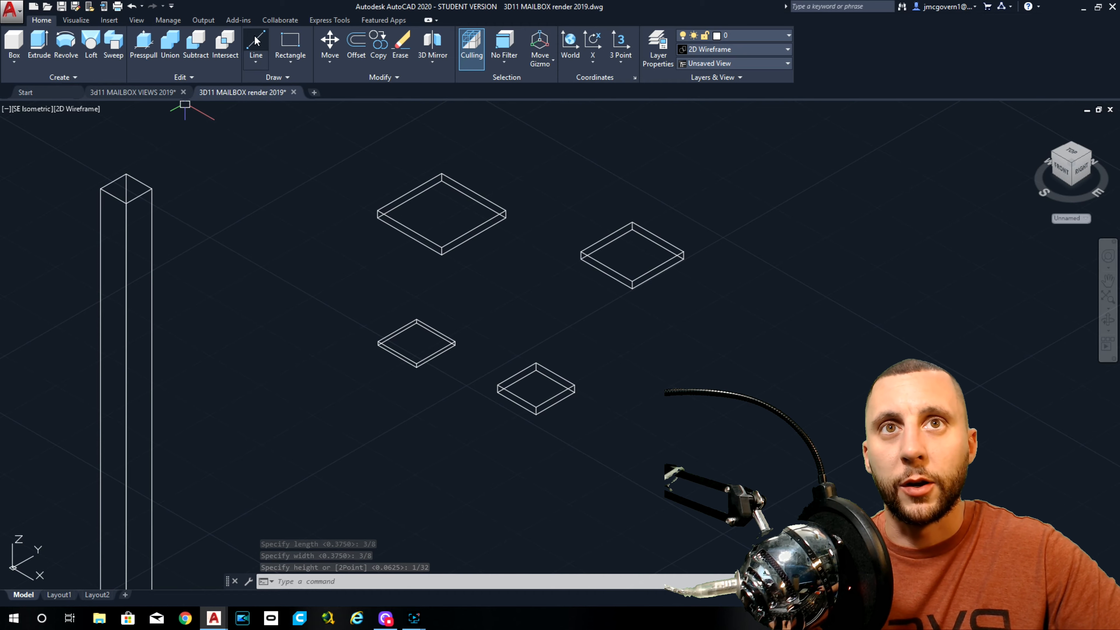
pyautogui.click(260, 40)
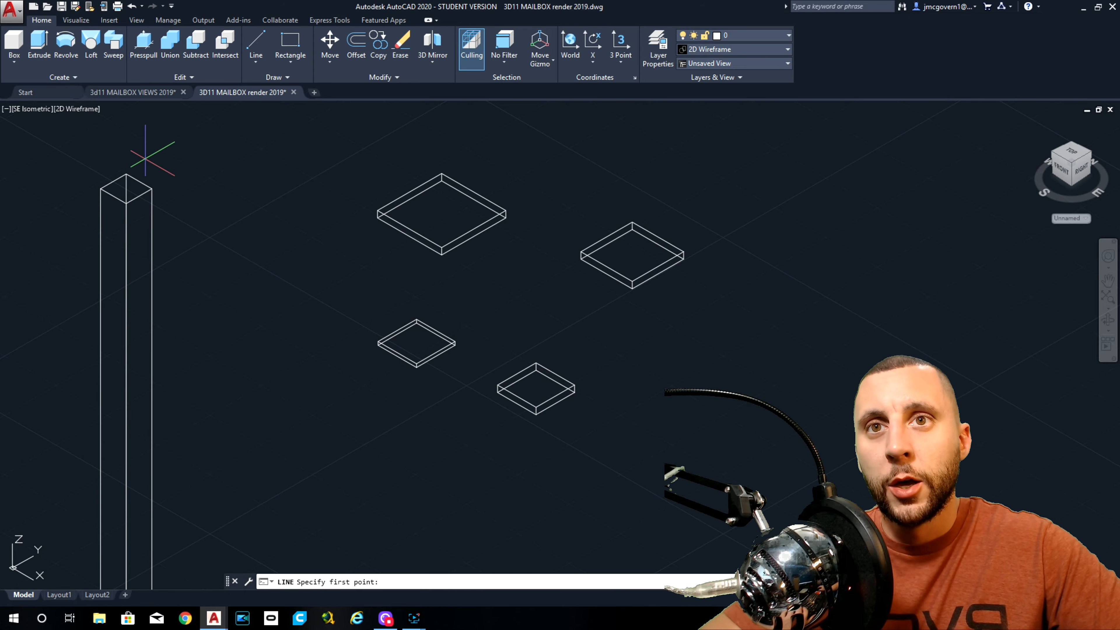
pyautogui.keyDown('shift'); pyautogui.moveTo(218, 216); pyautogui.dragTo(204, 217, button='middle'); pyautogui.keyUp('shift')
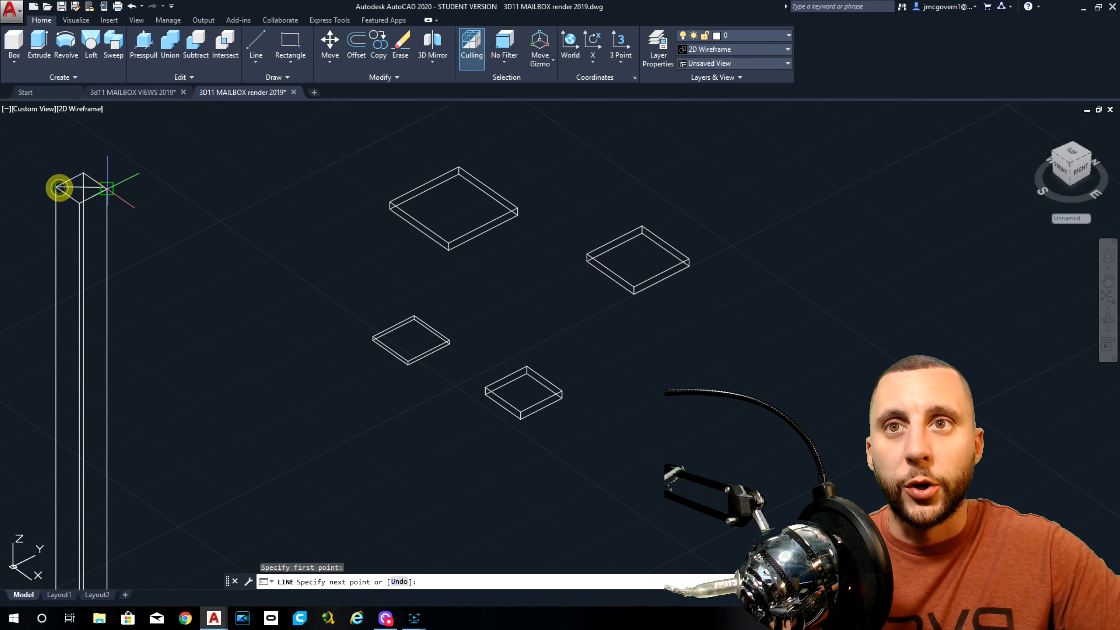
pyautogui.click(107, 189)
pyautogui.press('Return')
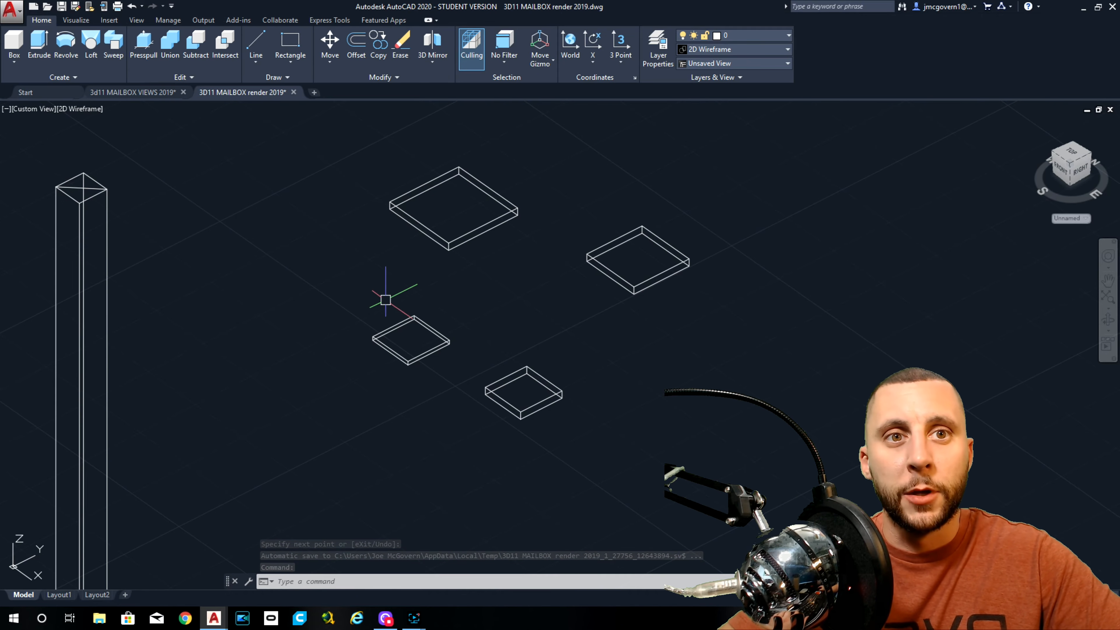
# Draw a diagonal construction line between opposite corners of the bottom face of the 3/8 by 1/16 box.
pyautogui.write('l')
pyautogui.press('Return')
pyautogui.scroll(4, 501, 398)
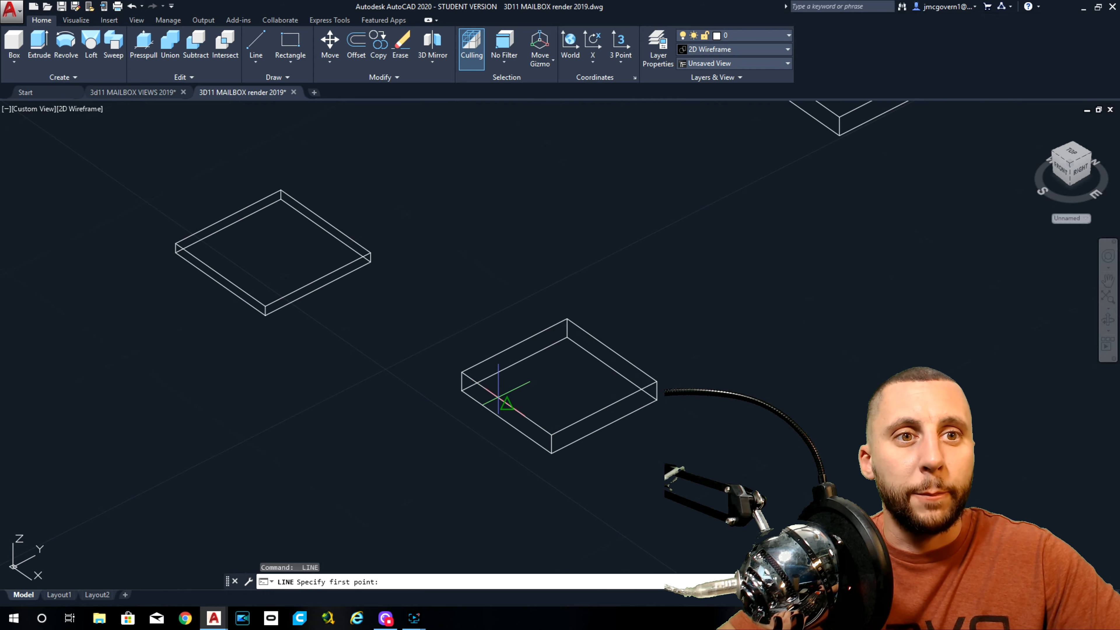
pyautogui.click(462, 390)
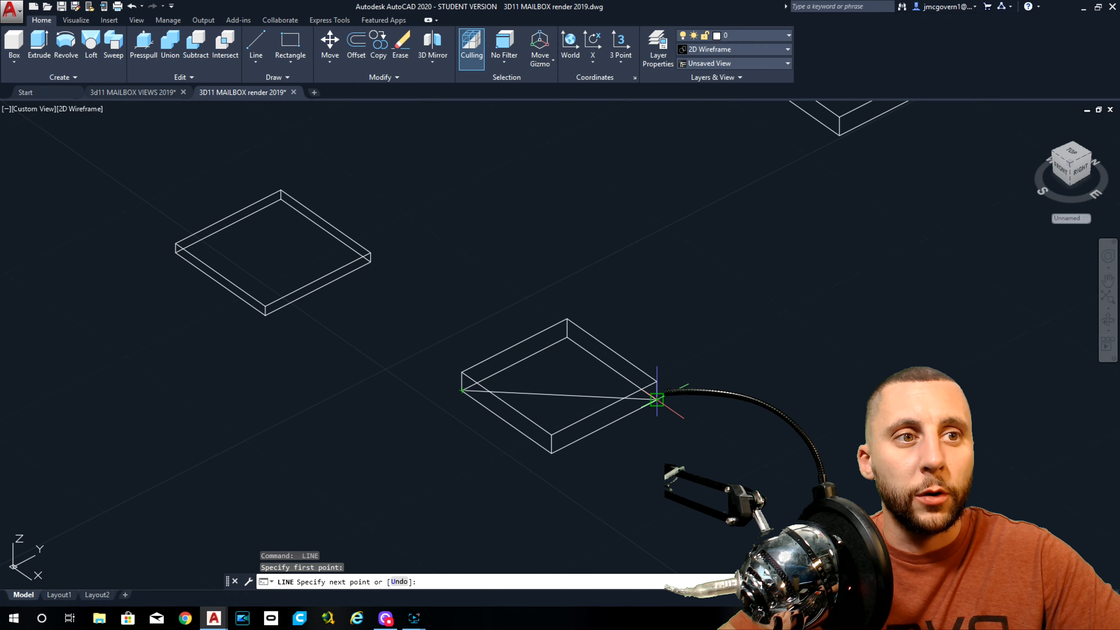
pyautogui.click(657, 399)
pyautogui.press('Return')
pyautogui.scroll(-4, 625, 417)
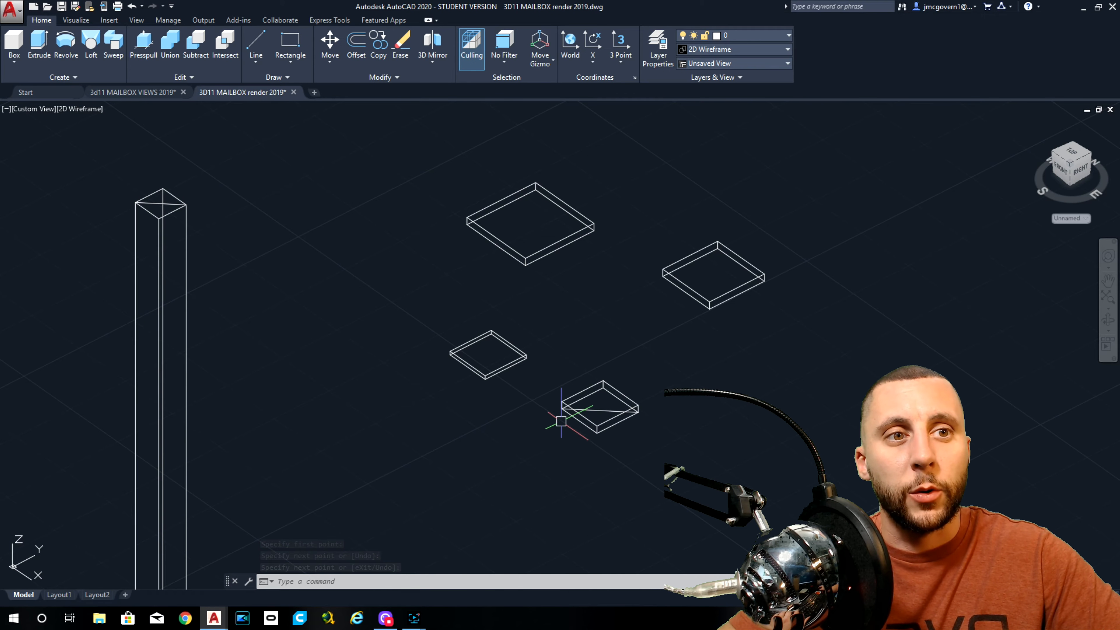
# Move the 3/8 by 1/16 box and its diagonal from the diagonal's midpoint to the midpoint of the post's top diagonal.
pyautogui.click(645, 378)
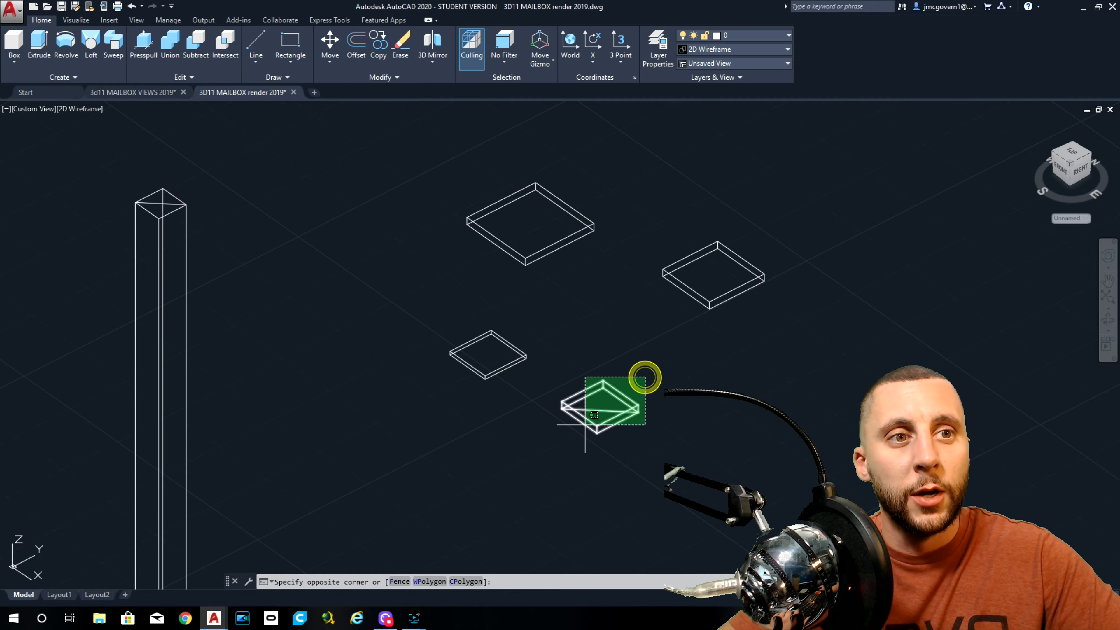
pyautogui.click(579, 427)
pyautogui.write('M')
pyautogui.press('Return')
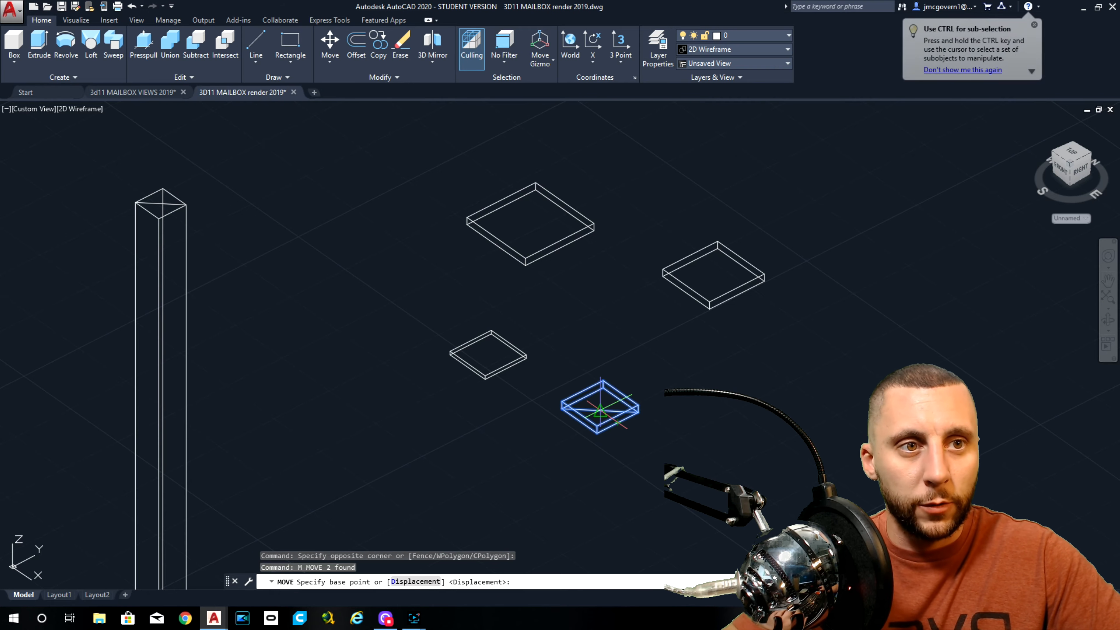
pyautogui.click(601, 410)
pyautogui.scroll(5, 163, 196)
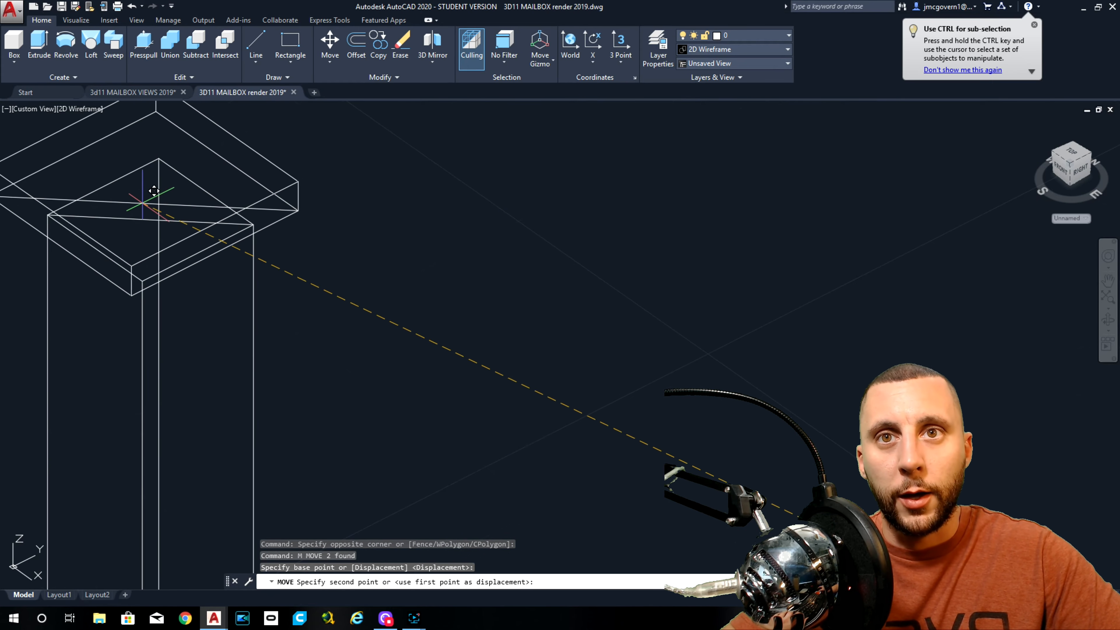
pyautogui.click(149, 221)
# Erase the two overlapping diagonal construction lines between the post and the mounted 3/8 layer.
pyautogui.click(143, 230)
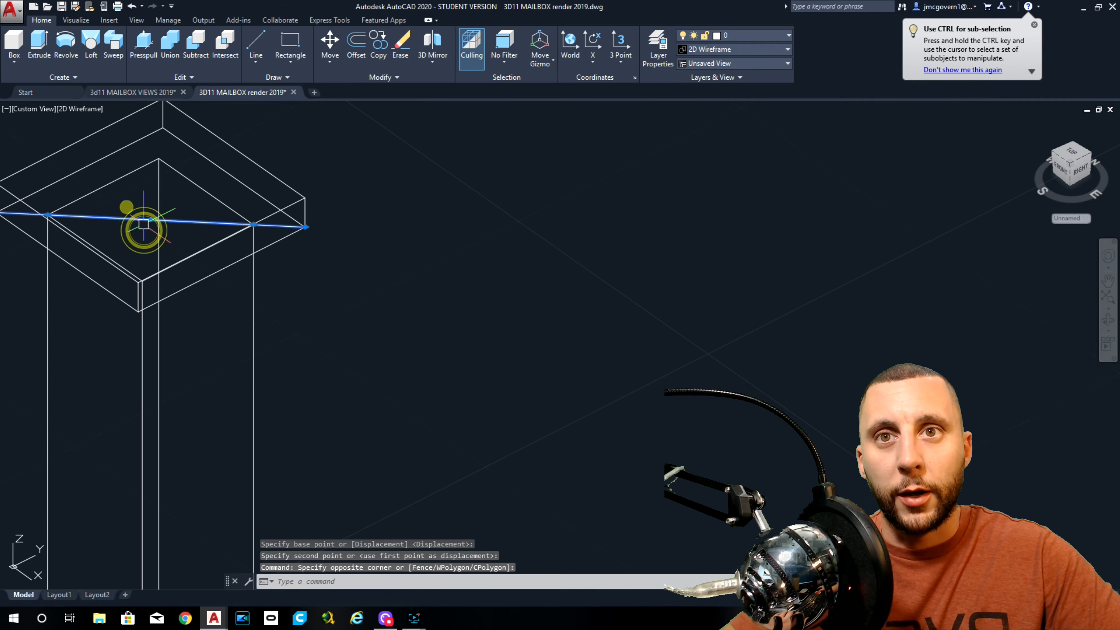
pyautogui.click(170, 250)
pyautogui.press('Delete')
# Draw a diagonal construction line between opposite corners of the top face of the 3/8 layer on the post.
pyautogui.scroll(-4, 187, 251)
pyautogui.moveTo(187, 250); pyautogui.dragTo(216, 237, button='middle')
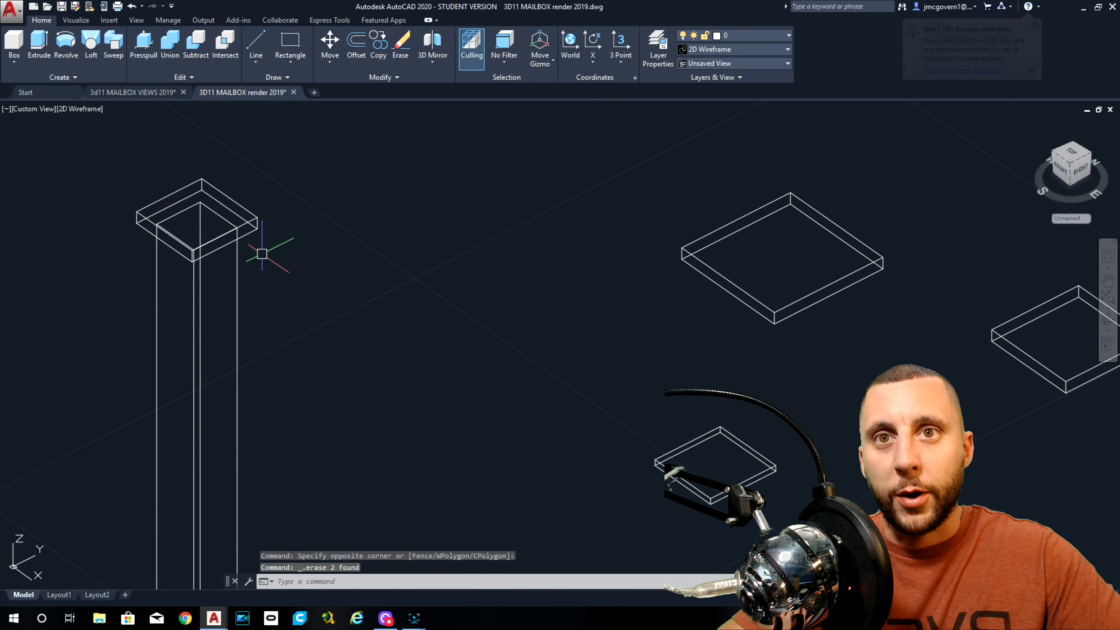
pyautogui.click(261, 42)
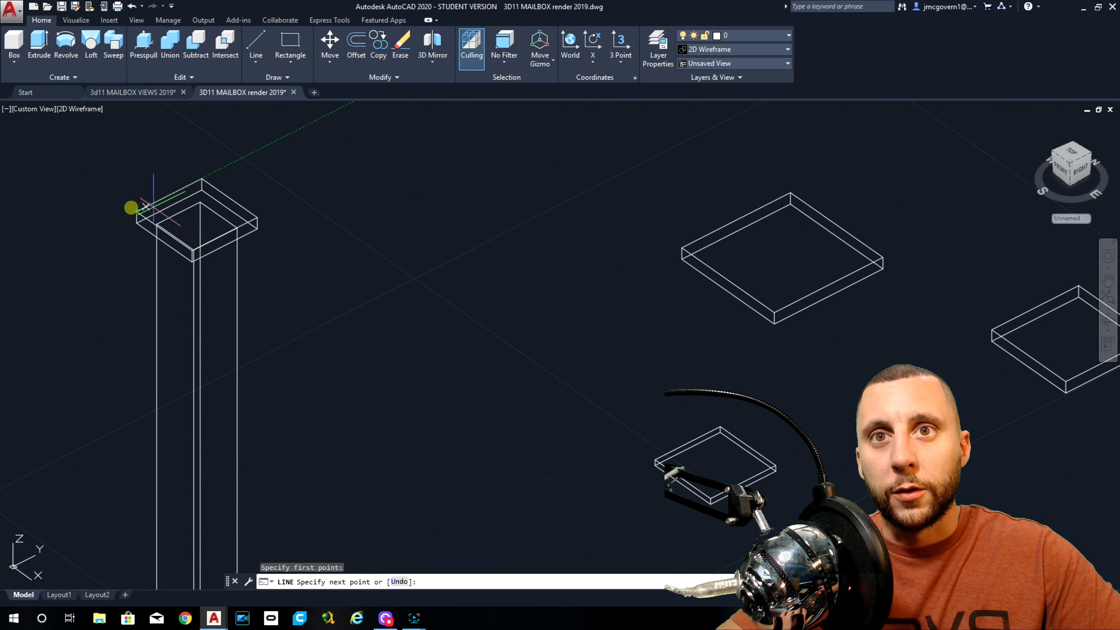
pyautogui.click(257, 217)
pyautogui.press('Return')
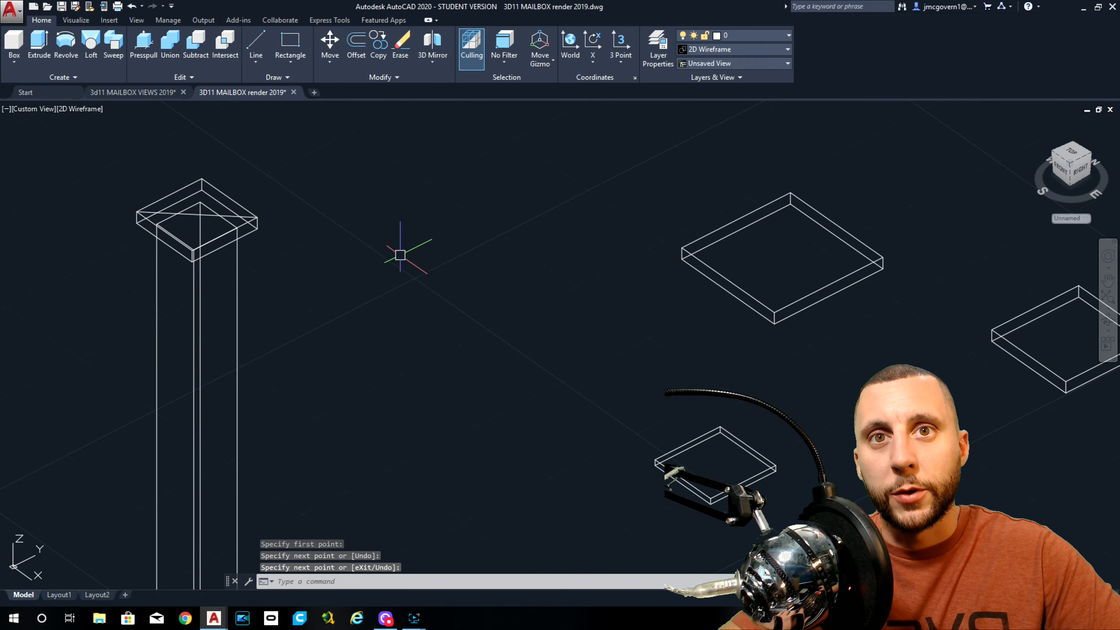
# Draw a diagonal construction line between opposite corners of the bottom face of the 1/2 box.
pyautogui.moveTo(914, 403); pyautogui.dragTo(658, 408, button='middle')
pyautogui.press('Return')
pyautogui.click(735, 349)
pyautogui.click(893, 353)
pyautogui.press('Return')
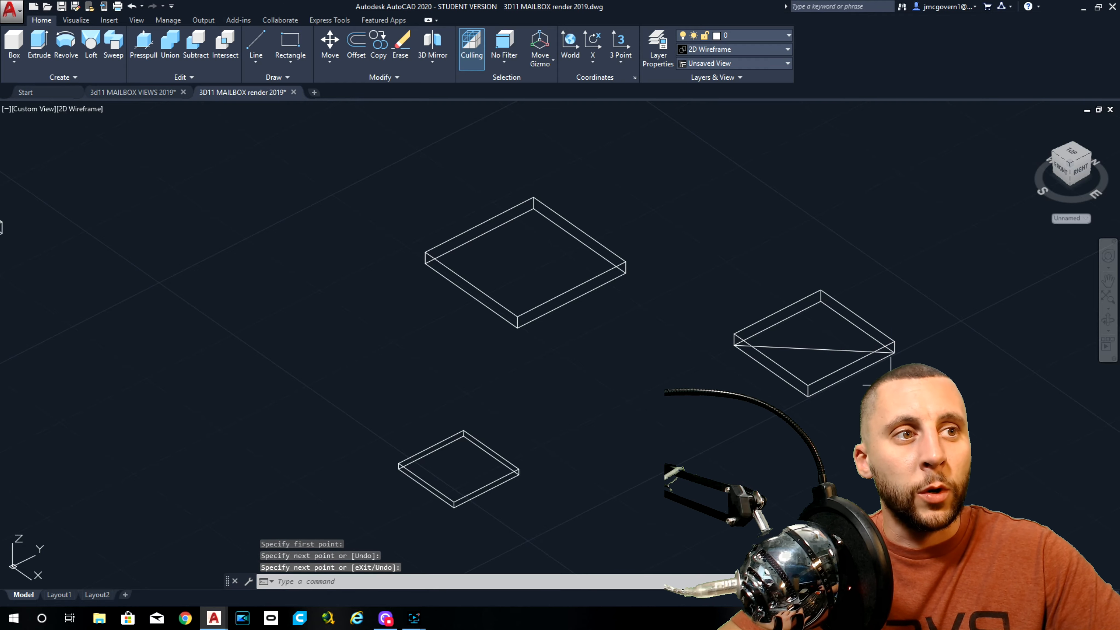
# Move the 1/2 box and its diagonal from the diagonal's midpoint to the midpoint of the 3/8 layer's top diagonal.
pyautogui.click(891, 385)
pyautogui.click(772, 280)
pyautogui.click(330, 46)
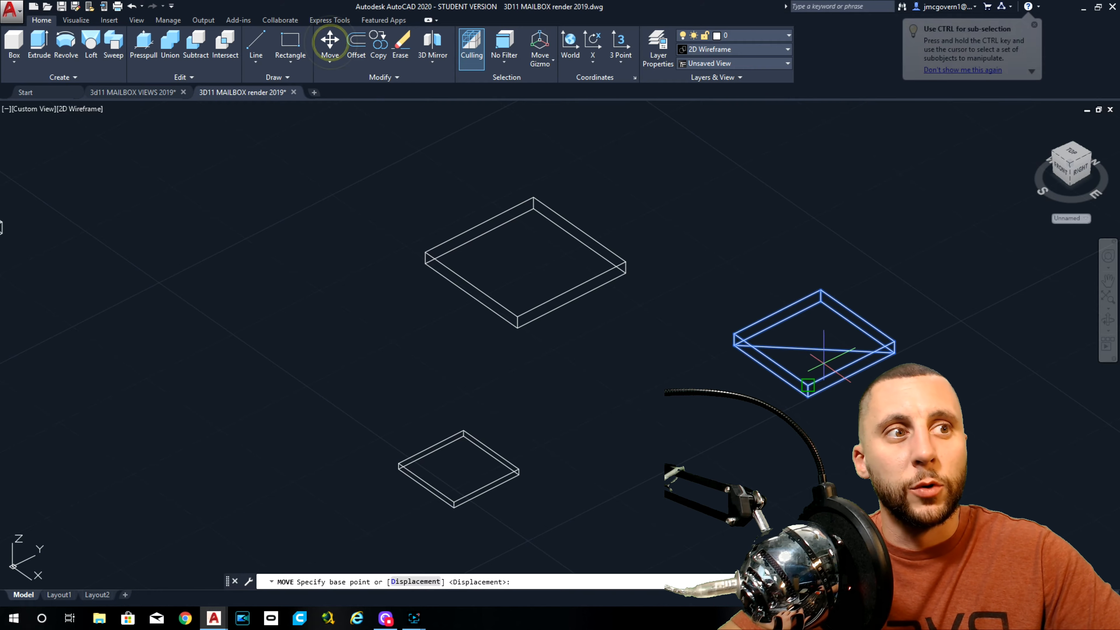
pyautogui.click(813, 350)
pyautogui.scroll(-5, 812, 346)
pyautogui.scroll(5, 483, 290)
pyautogui.scroll(2, 472, 303)
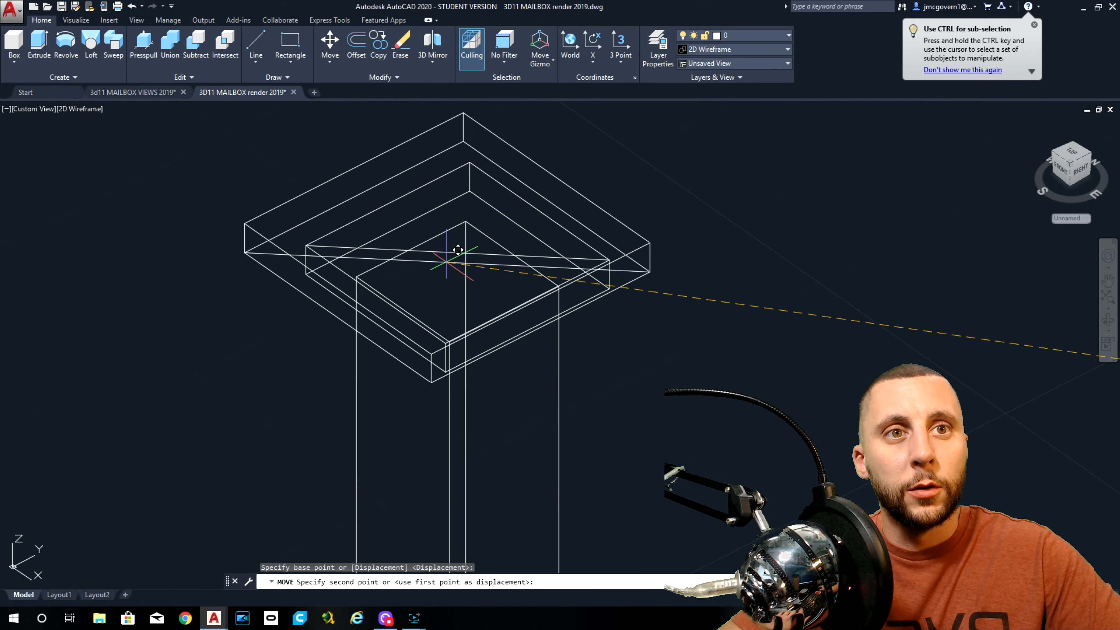
pyautogui.click(457, 254)
# Erase the two overlapping diagonal construction lines between the 3/8 layer and the mounted 1/2 layer.
pyautogui.click(453, 262)
pyautogui.click(446, 247)
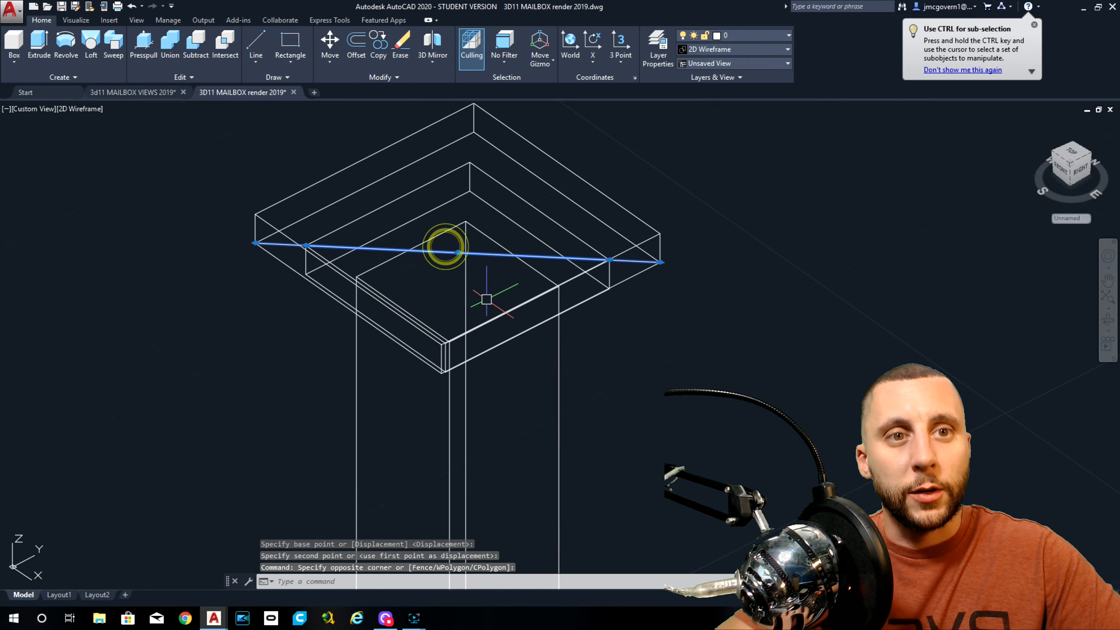
pyautogui.press('Delete')
# Draw a diagonal construction line between opposite corners of the top face of the 1/2 layer on the post.
pyautogui.moveTo(533, 343)
pyautogui.keyDown('shift'); pyautogui.mouseDown(button='middle')
pyautogui.moveTo(549, 349)
pyautogui.moveTo(533, 268)
pyautogui.moveTo(518, 295)
pyautogui.moveTo(545, 330)
pyautogui.mouseUp(button='middle'); pyautogui.keyUp('shift')
pyautogui.scroll(-6, 556, 328)
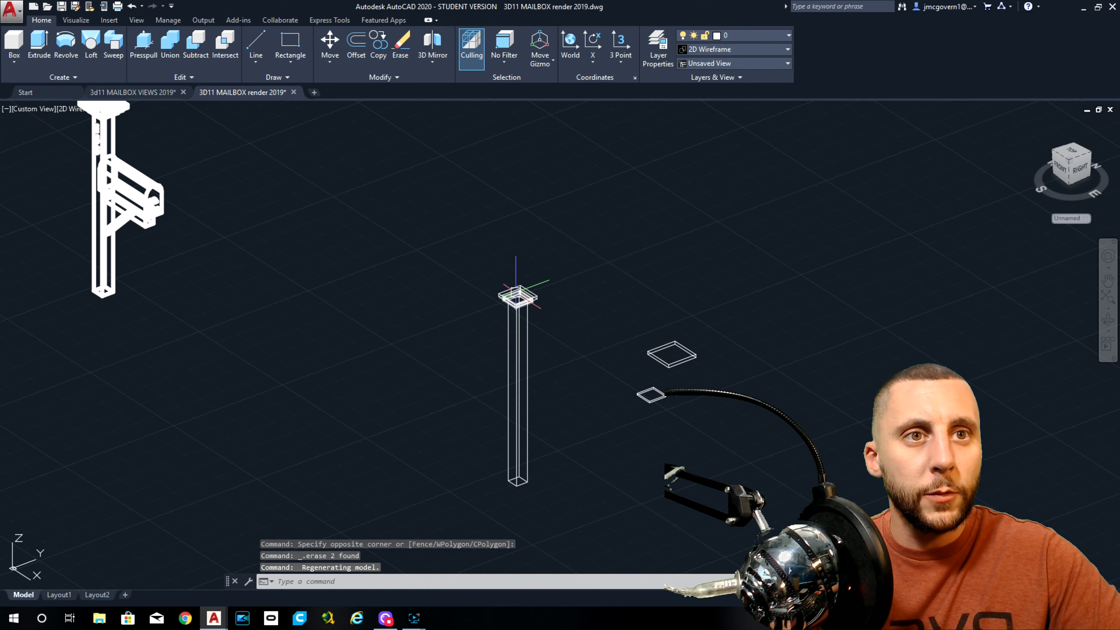
pyautogui.scroll(5, 516, 291)
pyautogui.click(255, 44)
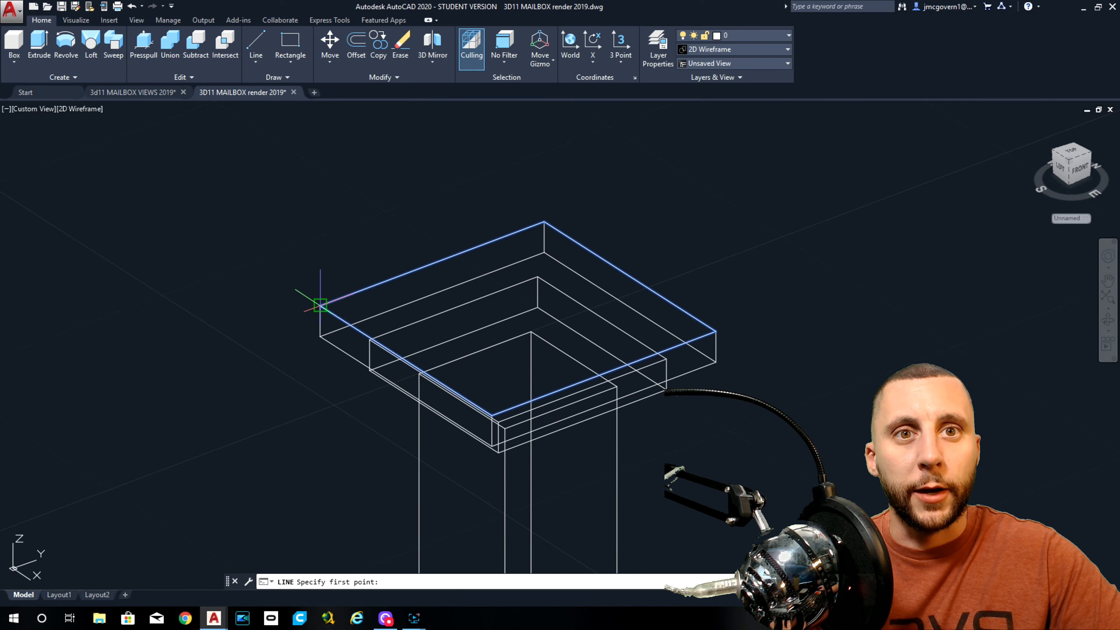
pyautogui.click(320, 304)
pyautogui.click(717, 331)
pyautogui.scroll(-5, 716, 332)
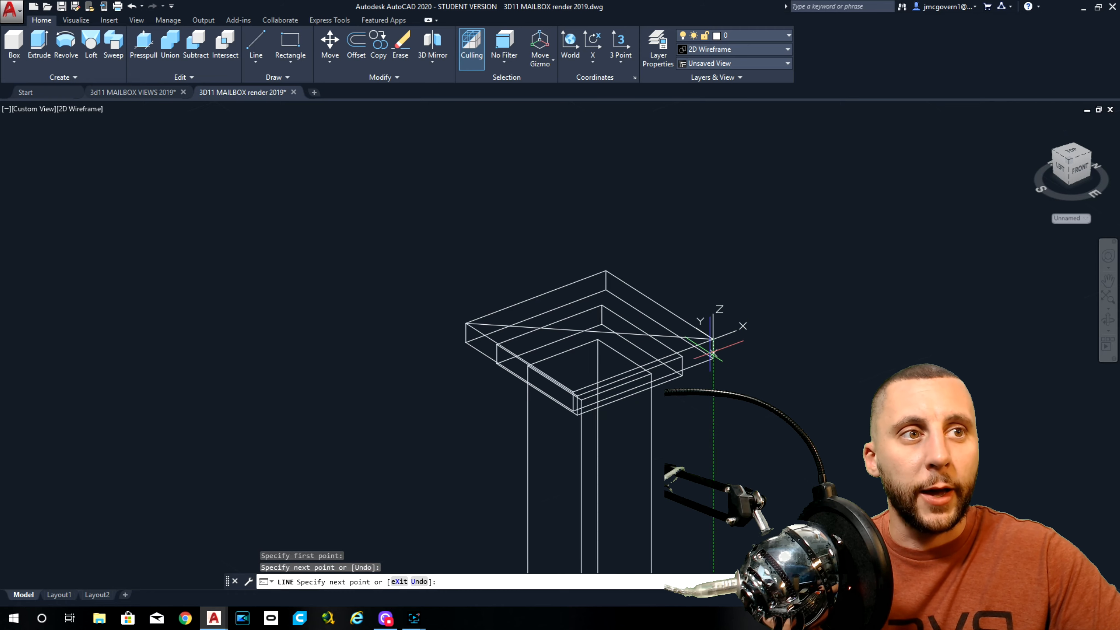
pyautogui.press('Return')
# Draw a diagonal construction line between opposite corners of the bottom face of the larger loose box.
pyautogui.press('Return')
pyautogui.scroll(5, 578, 349)
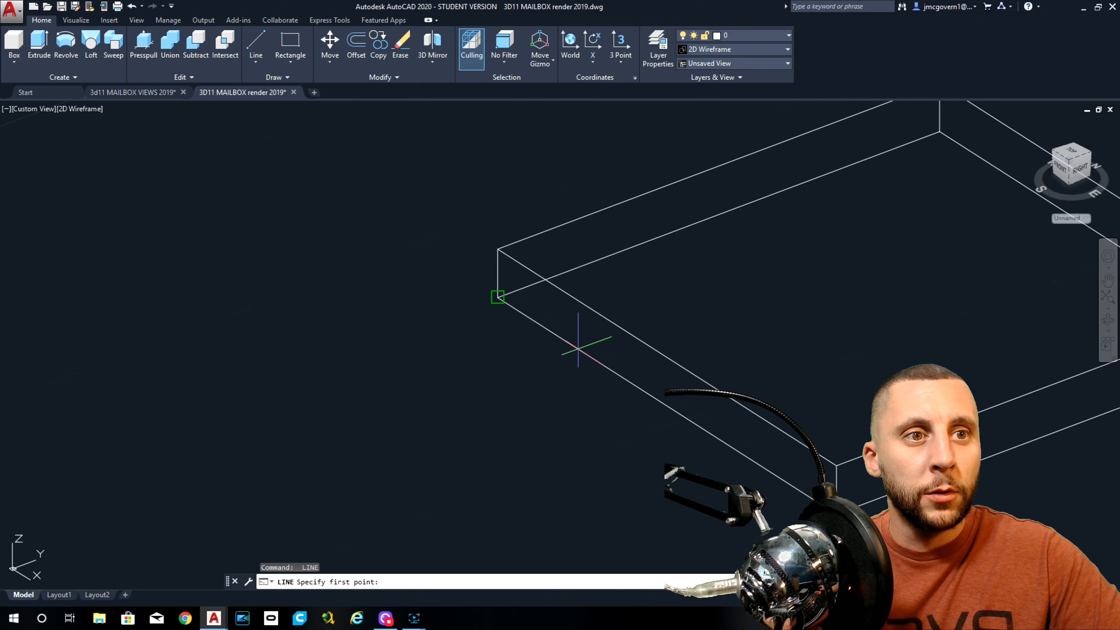
pyautogui.click(498, 297)
pyautogui.scroll(-4, 494, 298)
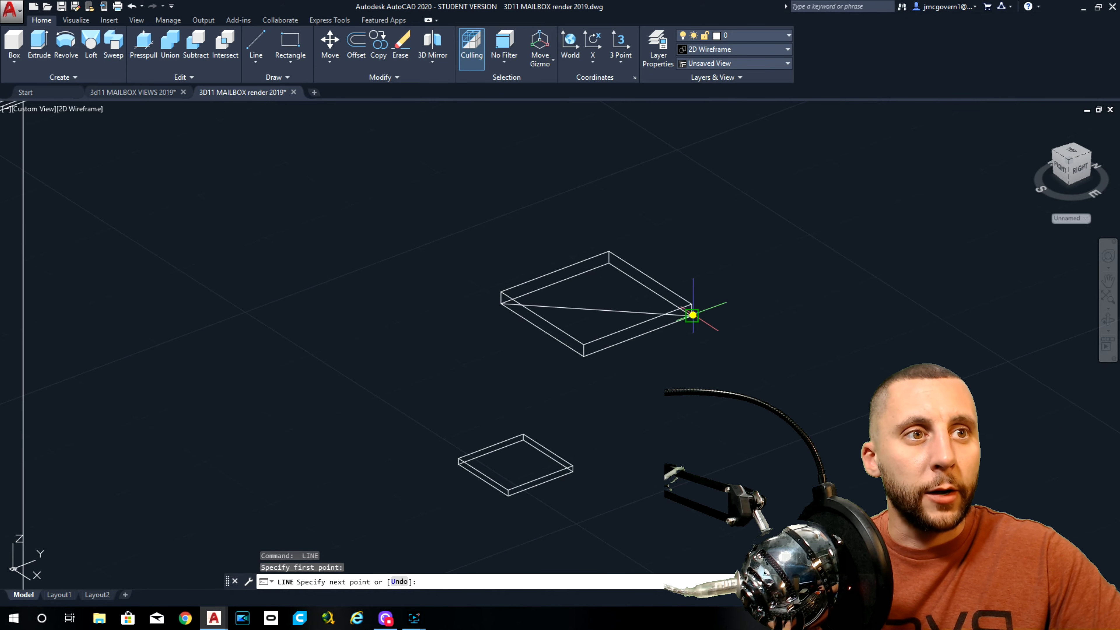
pyautogui.click(693, 315)
pyautogui.press('Return')
# Try to move the larger loose box and its diagonal onto the 1/2 layer's top diagonal, and undo the move.
pyautogui.click(650, 349)
pyautogui.click(592, 258)
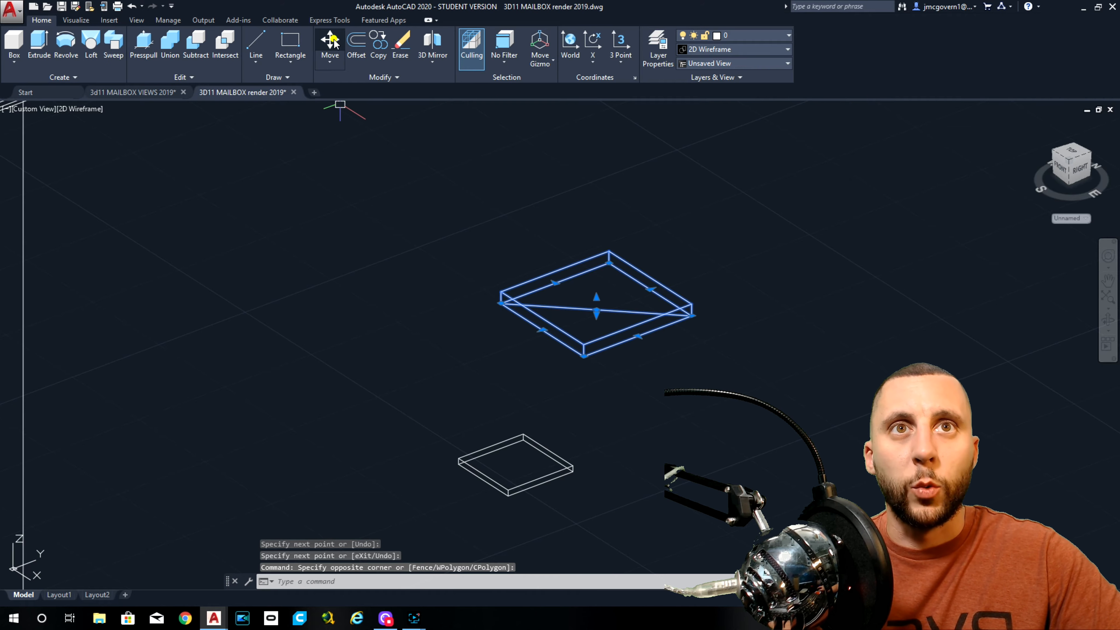
pyautogui.click(333, 42)
pyautogui.click(597, 309)
pyautogui.scroll(-5, 596, 310)
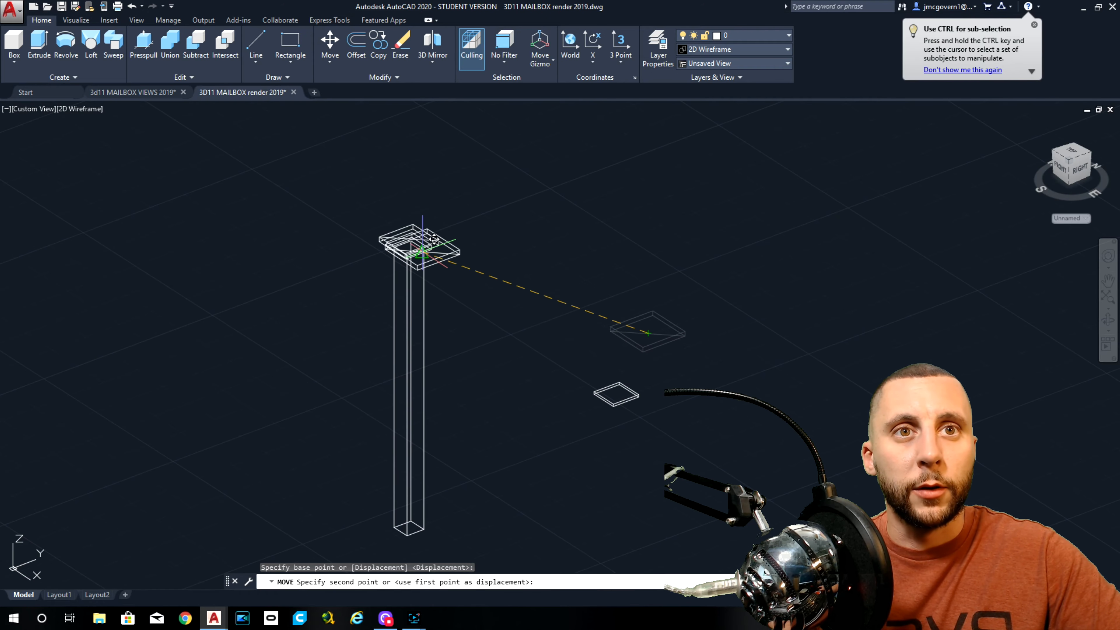
pyautogui.scroll(8, 433, 240)
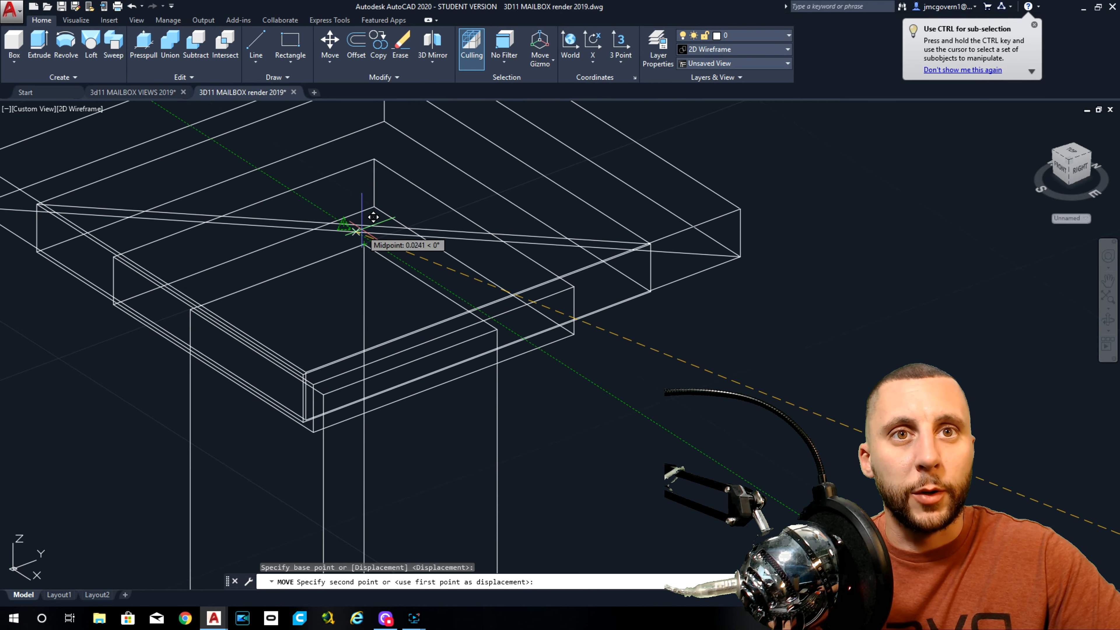
pyautogui.click(361, 240)
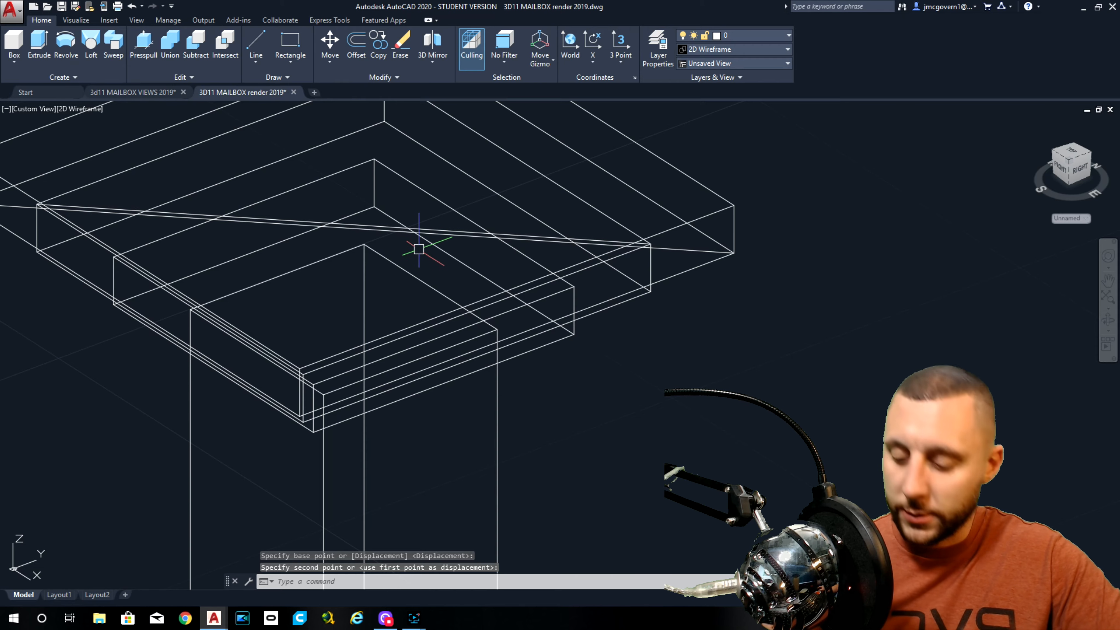
pyautogui.hotkey('ctrl', 'z')
# Move the larger loose box and its diagonal from the diagonal's midpoint to the midpoint of the 1/2 layer's top diagonal.
pyautogui.scroll(-4, 563, 286)
pyautogui.click(593, 309)
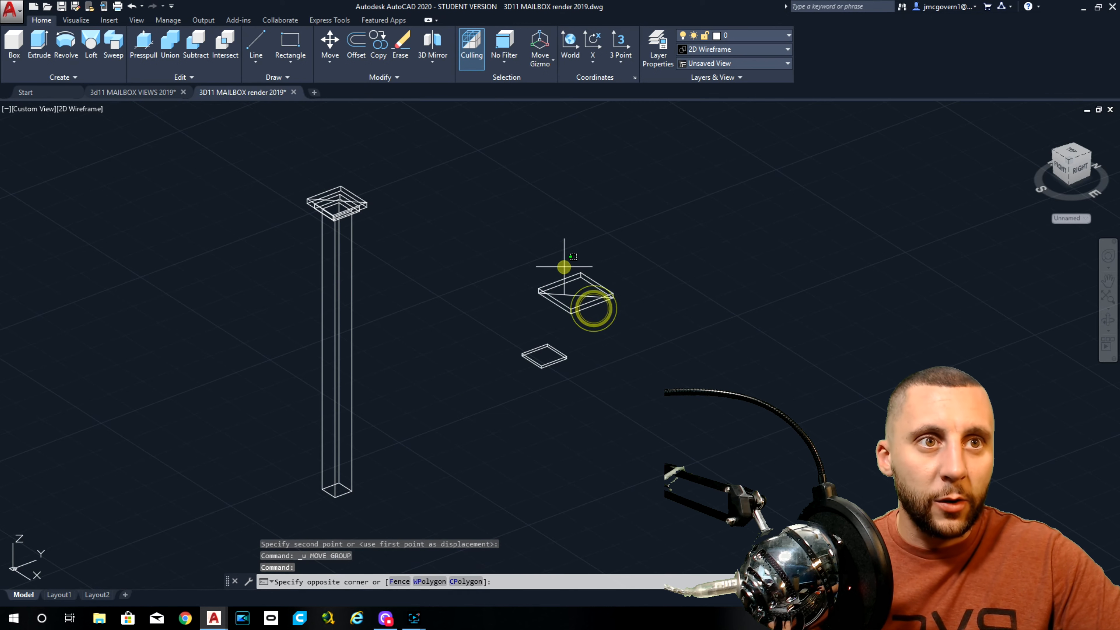
pyautogui.click(599, 264)
pyautogui.click(608, 271)
pyautogui.click(560, 301)
pyautogui.write('m')
pyautogui.press('Return')
pyautogui.scroll(4, 570, 310)
pyautogui.click(585, 279)
pyautogui.scroll(-2, 584, 280)
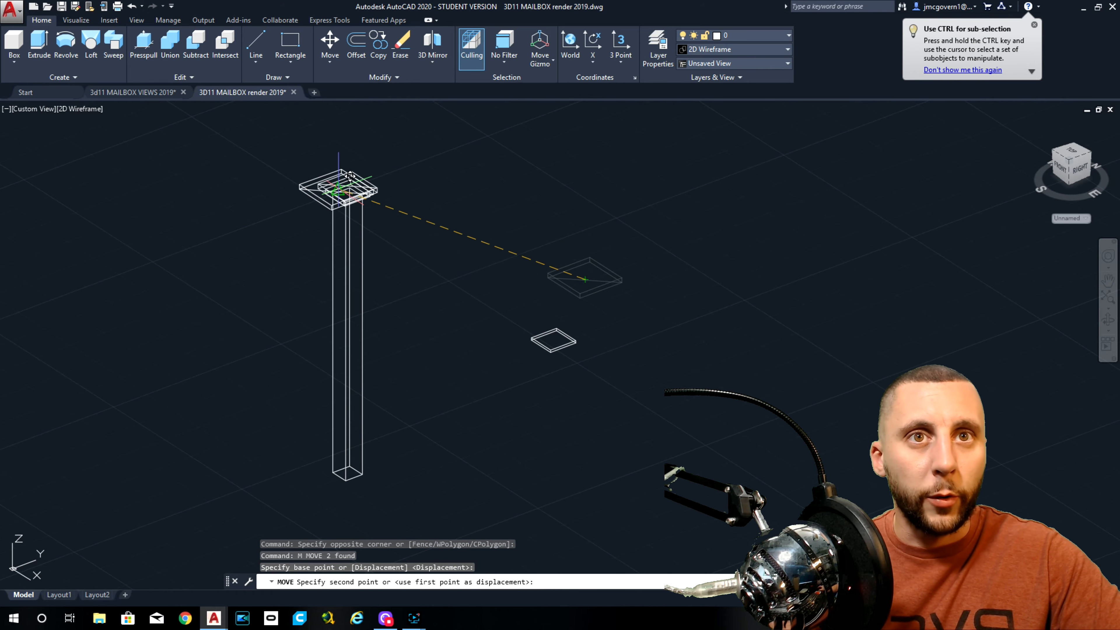
pyautogui.scroll(6, 348, 185)
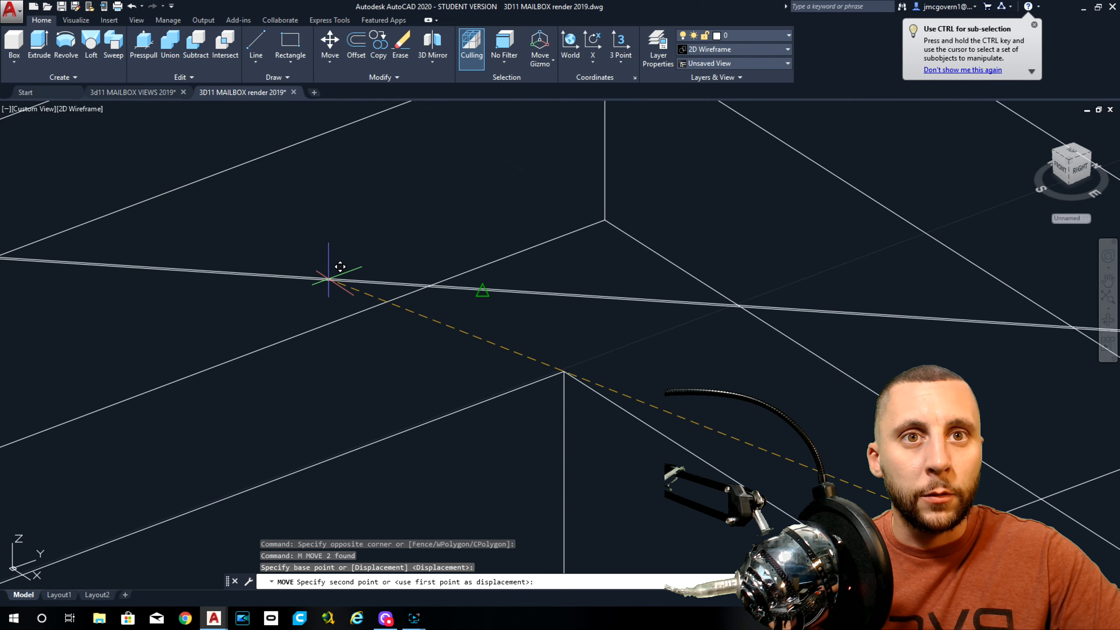
pyautogui.click(328, 275)
# Erase the two overlapping diagonal construction lines between the 1/2 layer and the largest cap layer.
pyautogui.scroll(-5, 441, 302)
pyautogui.scroll(5, 441, 301)
pyautogui.click(441, 301)
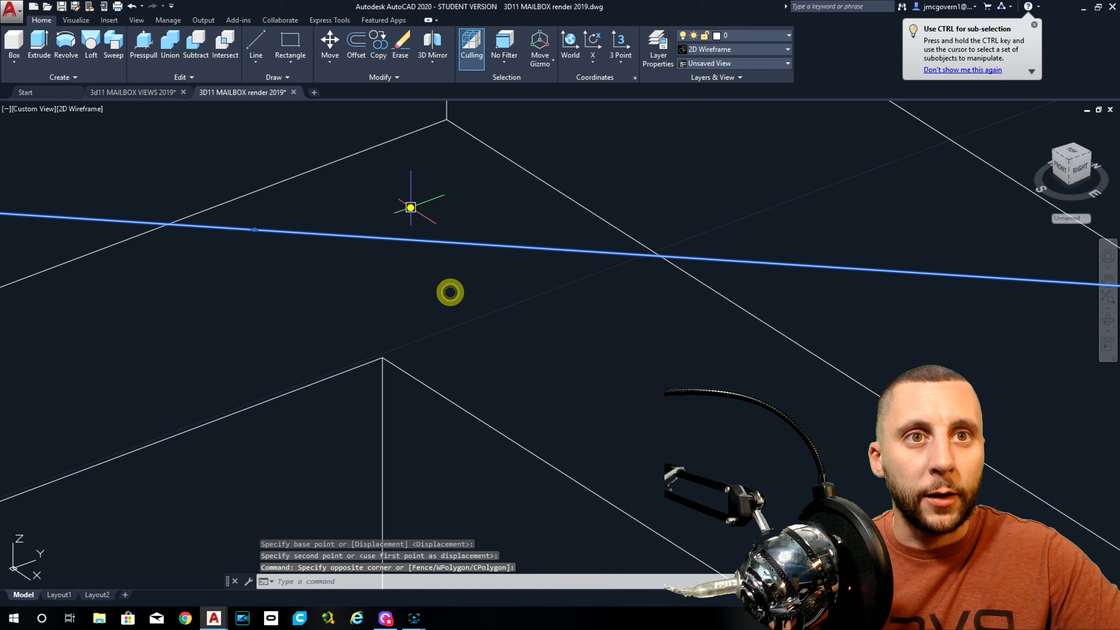
pyautogui.click(409, 205)
pyautogui.press('Delete')
# Draw a diagonal construction line between opposite corners of the top face of the largest cap layer.
pyautogui.scroll(-3, 413, 206)
pyautogui.keyDown('shift'); pyautogui.moveTo(457, 250); pyautogui.dragTo(427, 249, button='middle'); pyautogui.keyUp('shift')
pyautogui.scroll(-3, 428, 250)
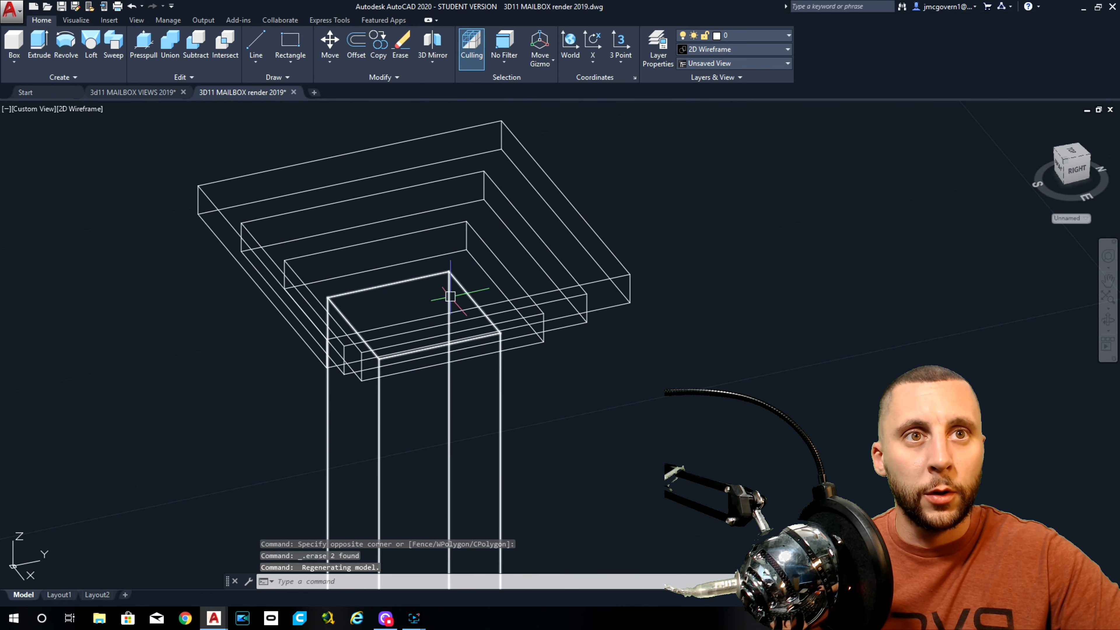
pyautogui.click(257, 42)
pyautogui.click(198, 186)
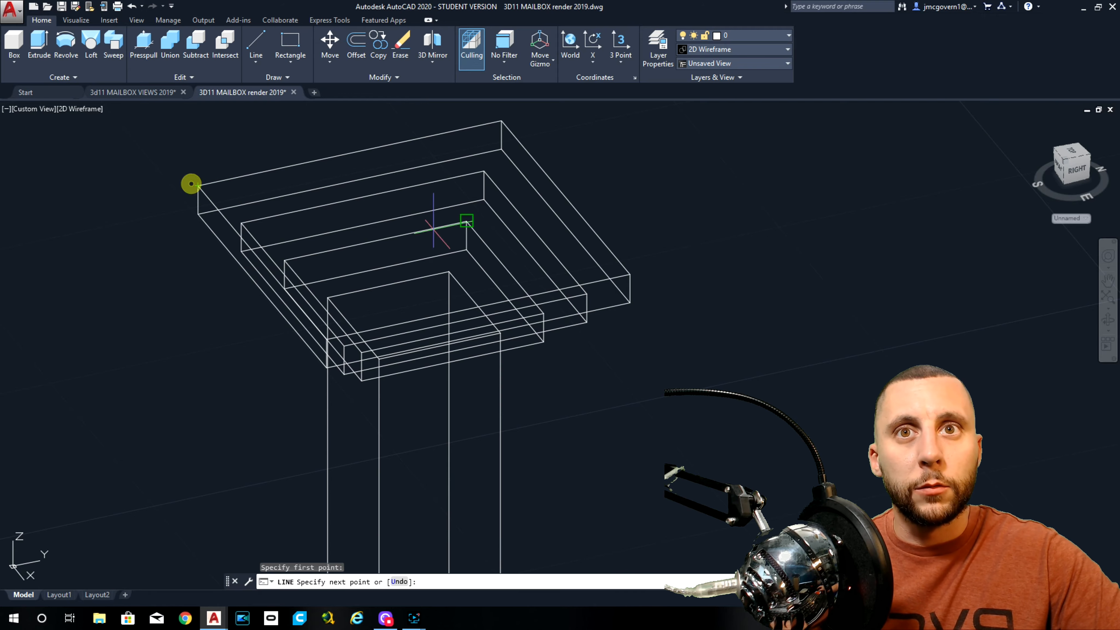
pyautogui.click(629, 274)
pyautogui.scroll(-6, 631, 280)
# Draw a diagonal construction line between opposite corners of the bottom face of the remaining small box.
pyautogui.moveTo(718, 315); pyautogui.dragTo(414, 273, button='middle')
pyautogui.moveTo(673, 521); pyautogui.dragTo(651, 428, button='middle')
pyautogui.scroll(9, 651, 428)
pyautogui.press('Return')
pyautogui.moveTo(505, 244); pyautogui.dragTo(467, 327, button='middle')
pyautogui.click(336, 166)
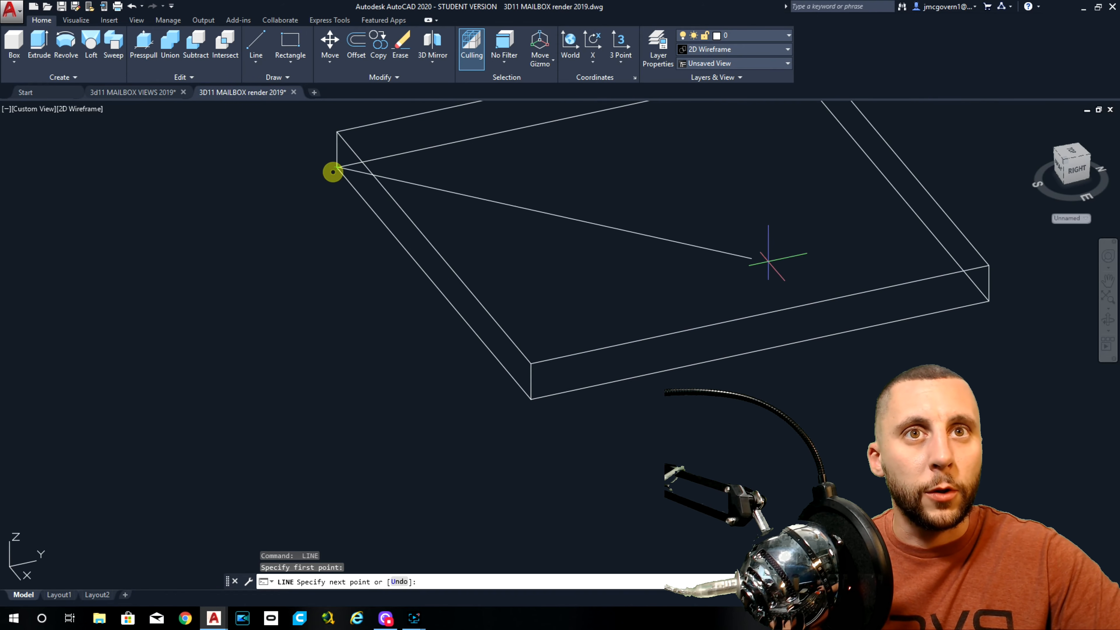
pyautogui.click(990, 300)
pyautogui.press('Return')
# Move the remaining small box and its diagonal from the diagonal's midpoint to the midpoint of the largest layer's top diagonal.
pyautogui.scroll(-4, 990, 300)
pyautogui.click(833, 243)
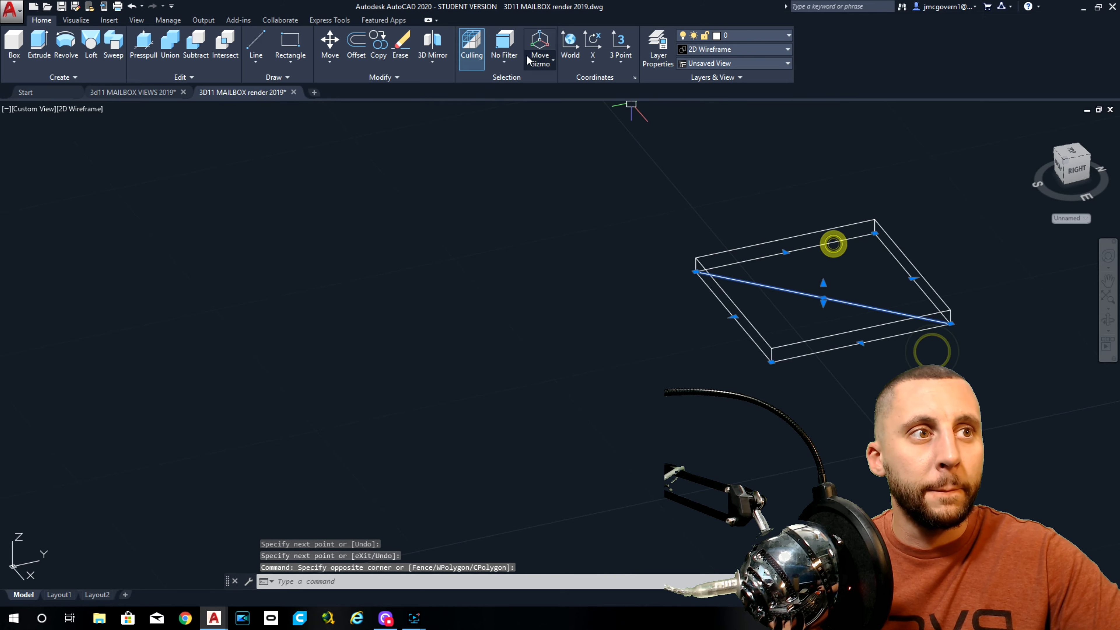
pyautogui.click(328, 43)
pyautogui.click(819, 300)
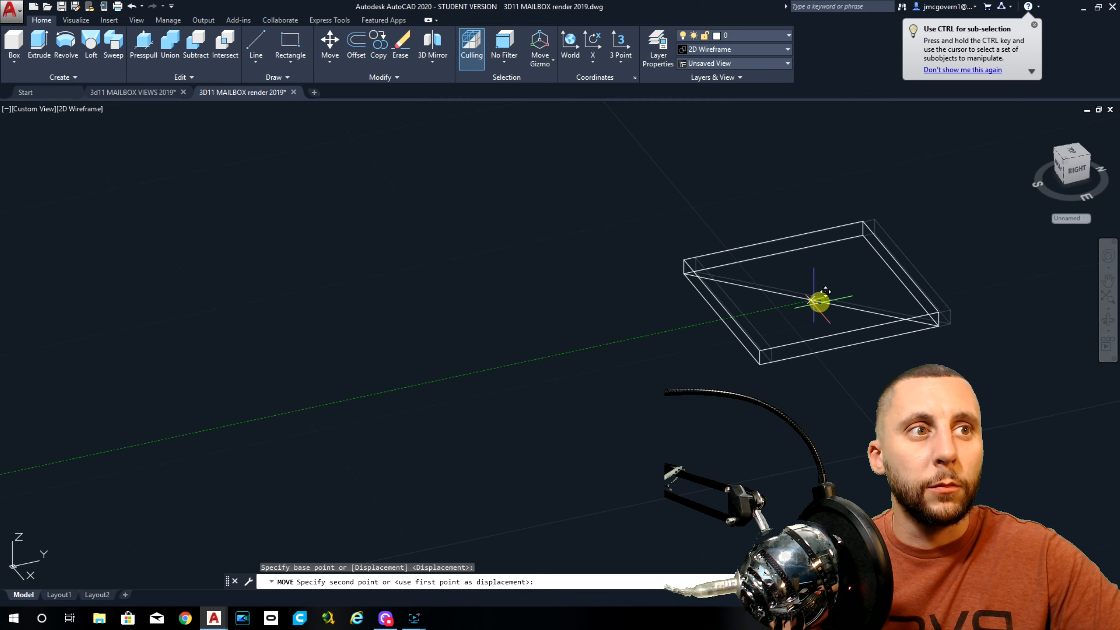
pyautogui.scroll(-7, 545, 137)
pyautogui.scroll(9, 565, 116)
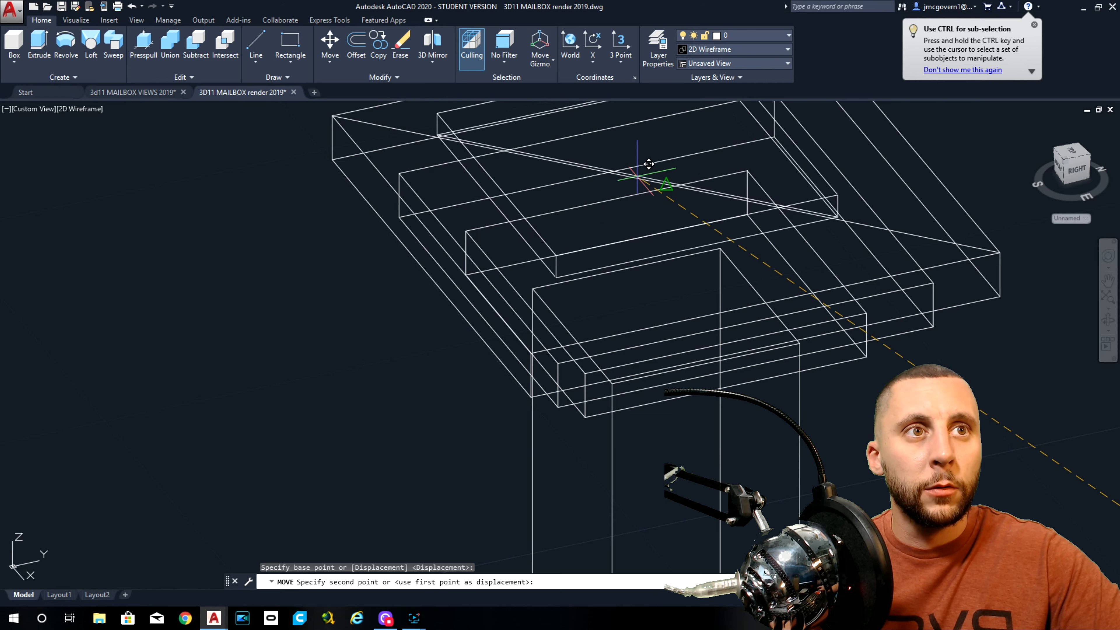
pyautogui.click(644, 180)
# Erase the two overlapping diagonal construction lines between the largest cap layer and the small top box.
pyautogui.scroll(4, 719, 201)
pyautogui.click(725, 203)
pyautogui.click(706, 171)
pyautogui.press('Delete')
# Inspect the stacked cap layers in the Conceptual visual style and return to 2D Wireframe.
pyautogui.scroll(-8, 723, 202)
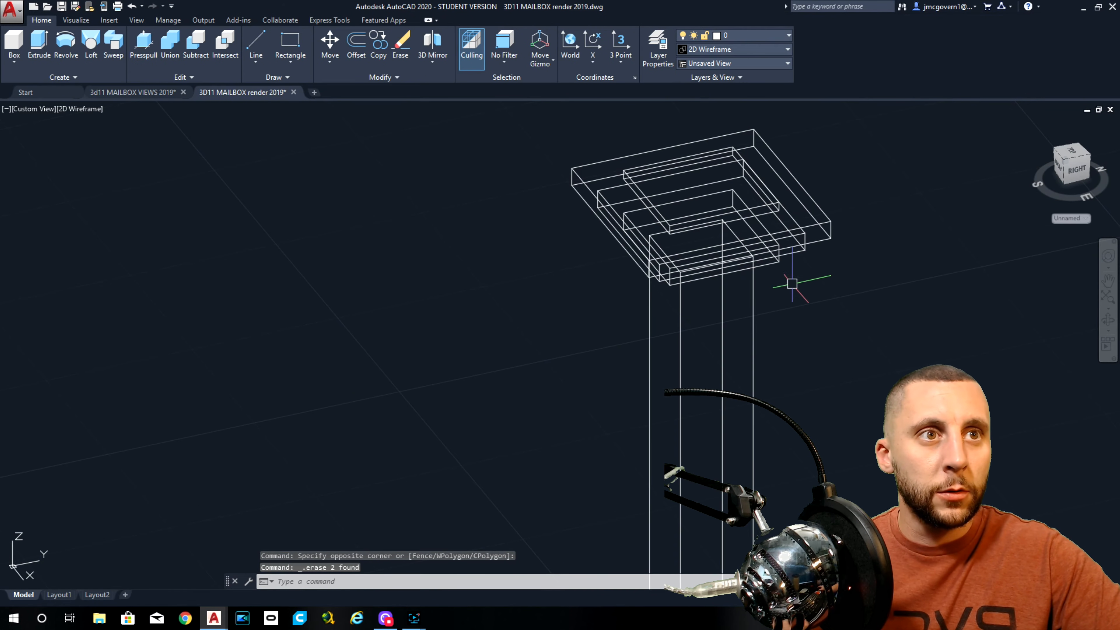
pyautogui.keyDown('shift'); pyautogui.moveTo(837, 336); pyautogui.dragTo(847, 309, button='middle'); pyautogui.keyUp('shift')
pyautogui.click(95, 109)
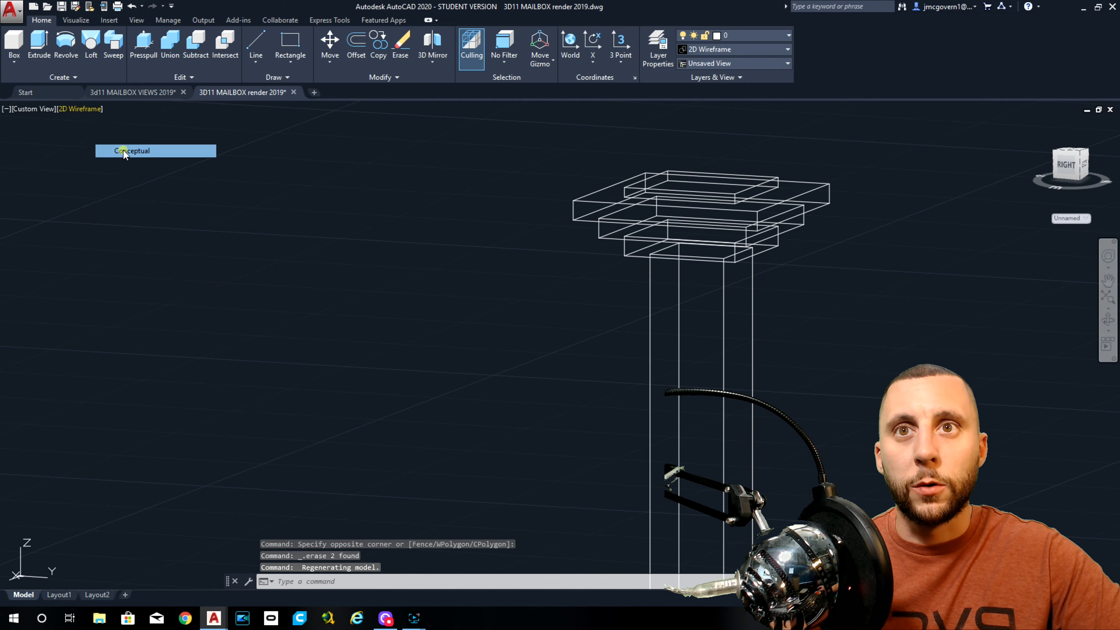
pyautogui.click(122, 149)
pyautogui.moveTo(790, 283)
pyautogui.keyDown('shift'); pyautogui.mouseDown(button='middle')
pyautogui.moveTo(799, 244)
pyautogui.moveTo(780, 300)
pyautogui.mouseUp(button='middle'); pyautogui.keyUp('shift')
pyautogui.click(82, 110)
pyautogui.click(107, 139)
# Draw a construction line along one bottom edge of the new post, between its front and right base corners.
pyautogui.keyDown('shift'); pyautogui.moveTo(332, 198); pyautogui.dragTo(337, 246, button='middle'); pyautogui.keyUp('shift')
pyautogui.scroll(-6, 337, 246)
pyautogui.scroll(-4, 344, 247)
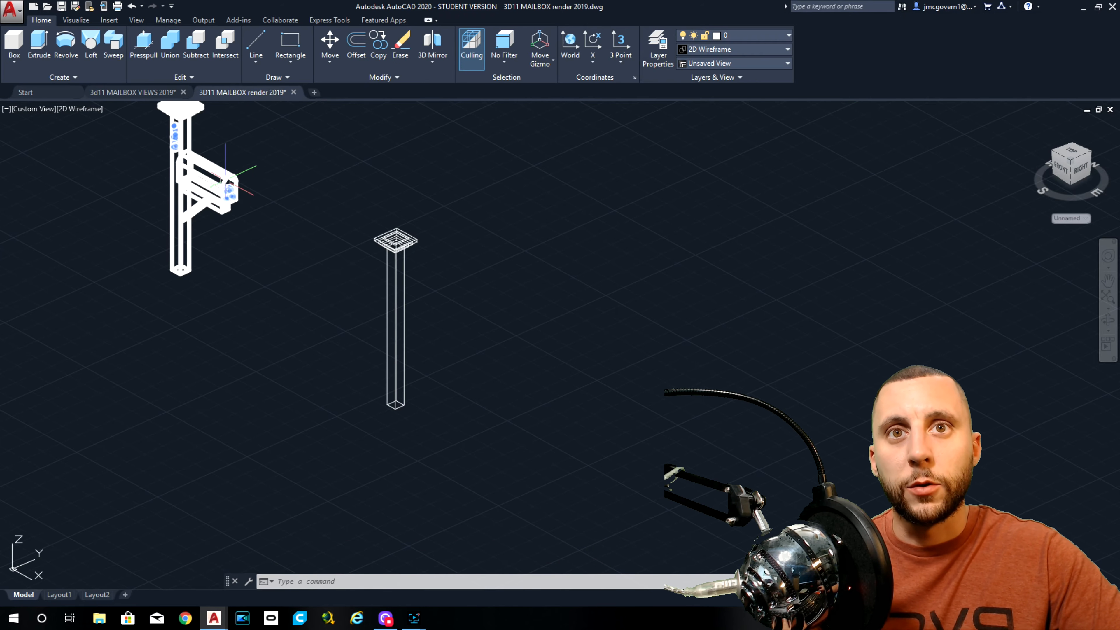
pyautogui.scroll(4, 225, 180)
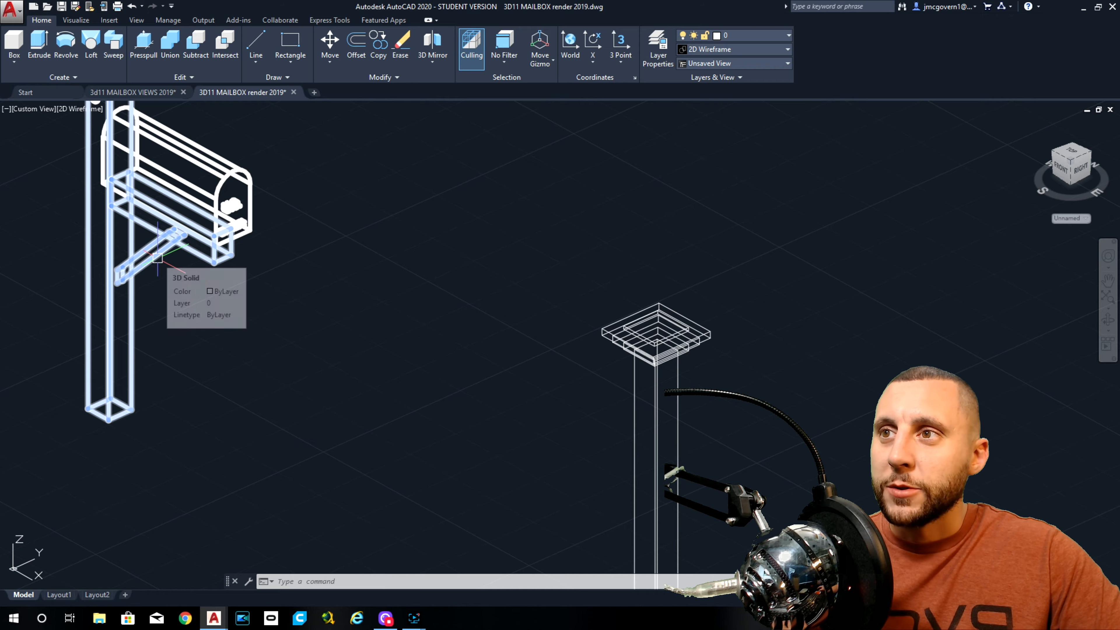
pyautogui.press('Escape')
pyautogui.moveTo(487, 386)
pyautogui.mouseDown(button='middle')
pyautogui.moveTo(490, 395)
pyautogui.moveTo(449, 305)
pyautogui.mouseUp(button='middle')
pyautogui.click(263, 38)
pyautogui.scroll(-2, 475, 245)
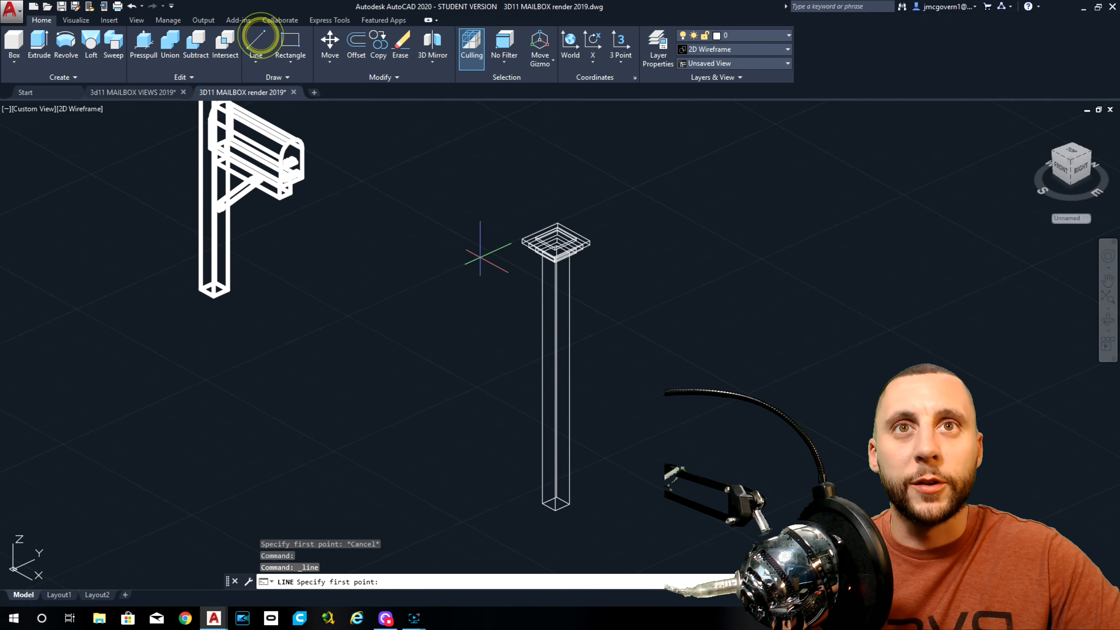
pyautogui.scroll(4, 575, 388)
pyautogui.click(532, 442)
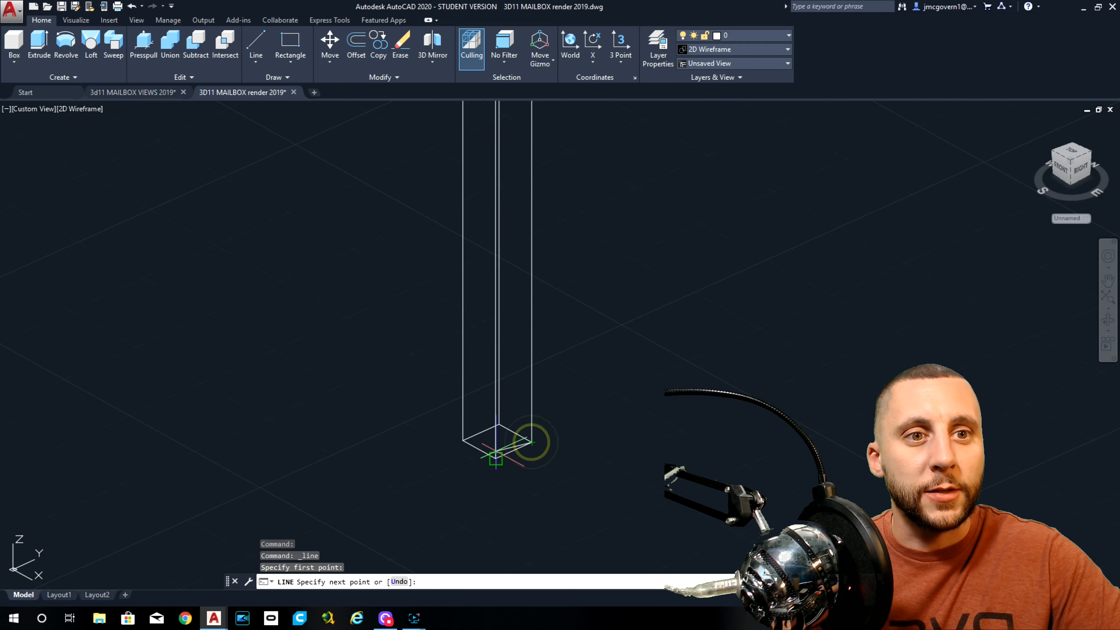
pyautogui.click(495, 456)
pyautogui.press('Return')
pyautogui.click(513, 451)
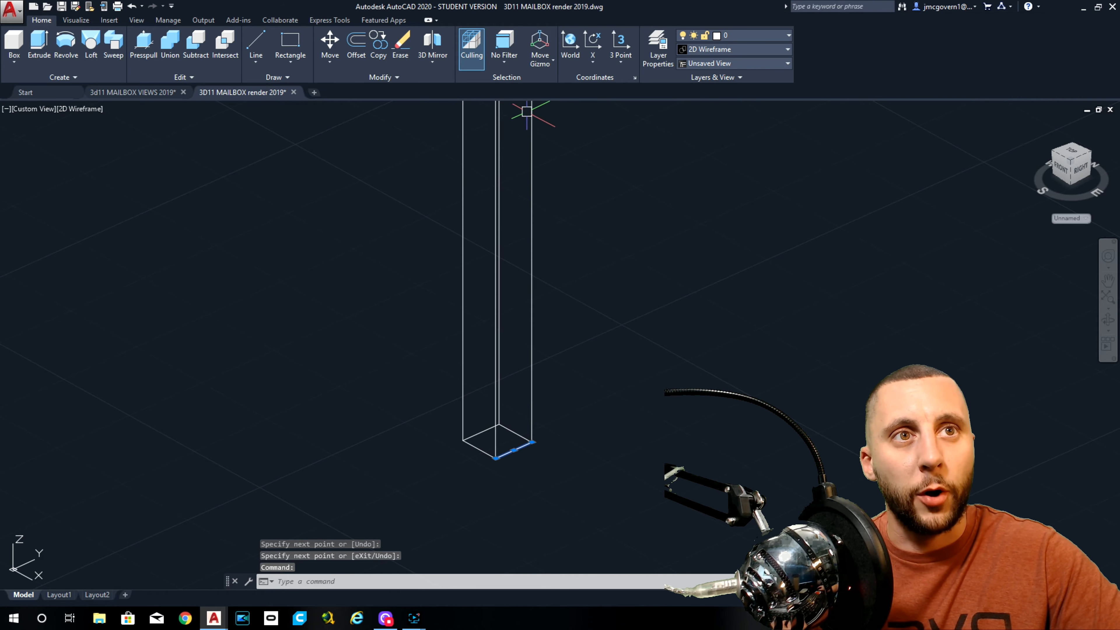
pyautogui.press('Escape')
# Switch to the Right view and zoom to the drawing's extents.
pyautogui.click(19, 109)
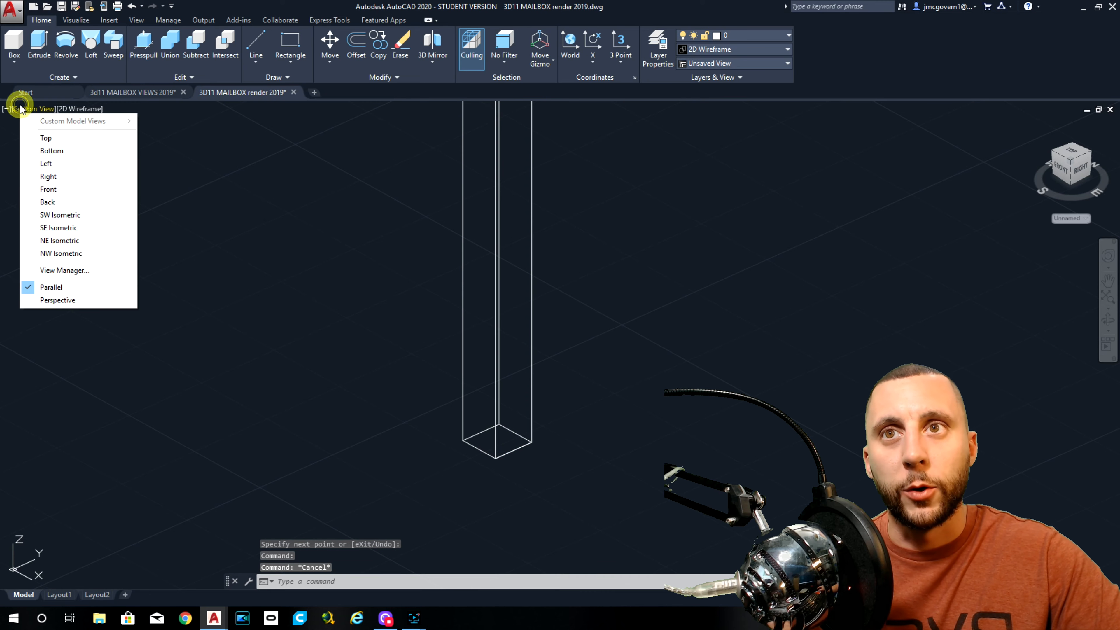
pyautogui.click(61, 176)
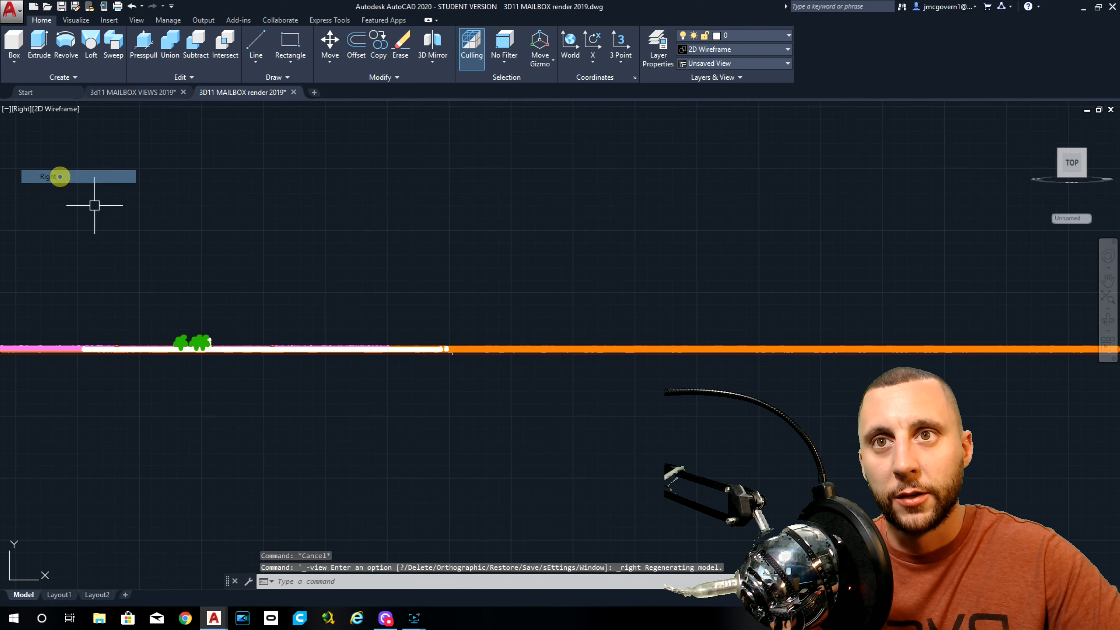
pyautogui.moveTo(258, 322); pyautogui.dragTo(350, 291, button='middle')
pyautogui.scroll(-4, 355, 303)
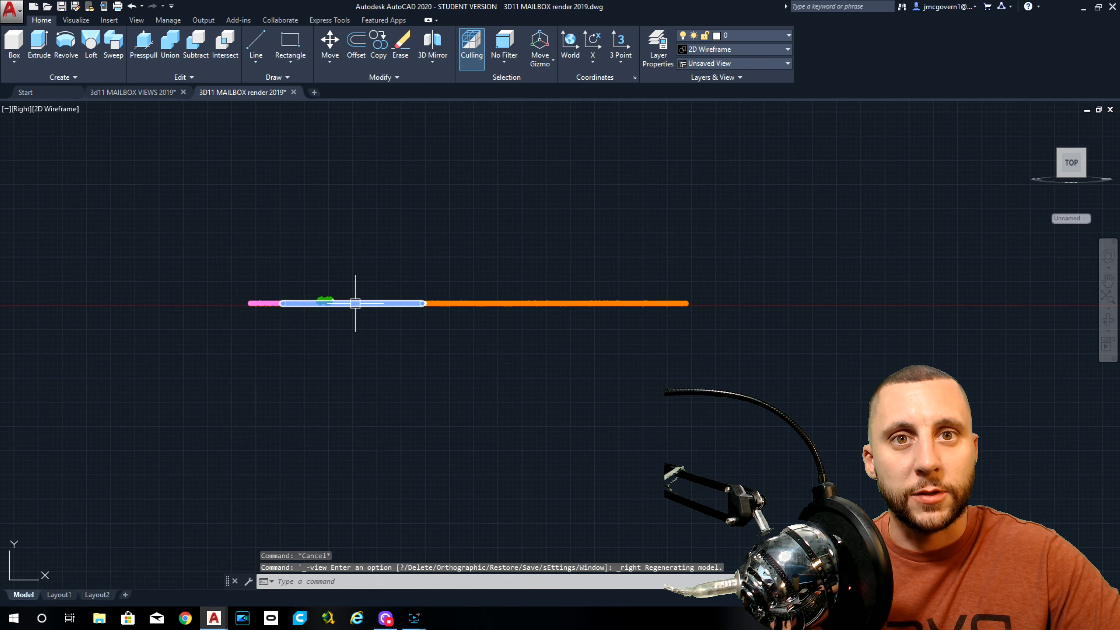
pyautogui.scroll(4, 392, 328)
pyautogui.scroll(8, 218, 269)
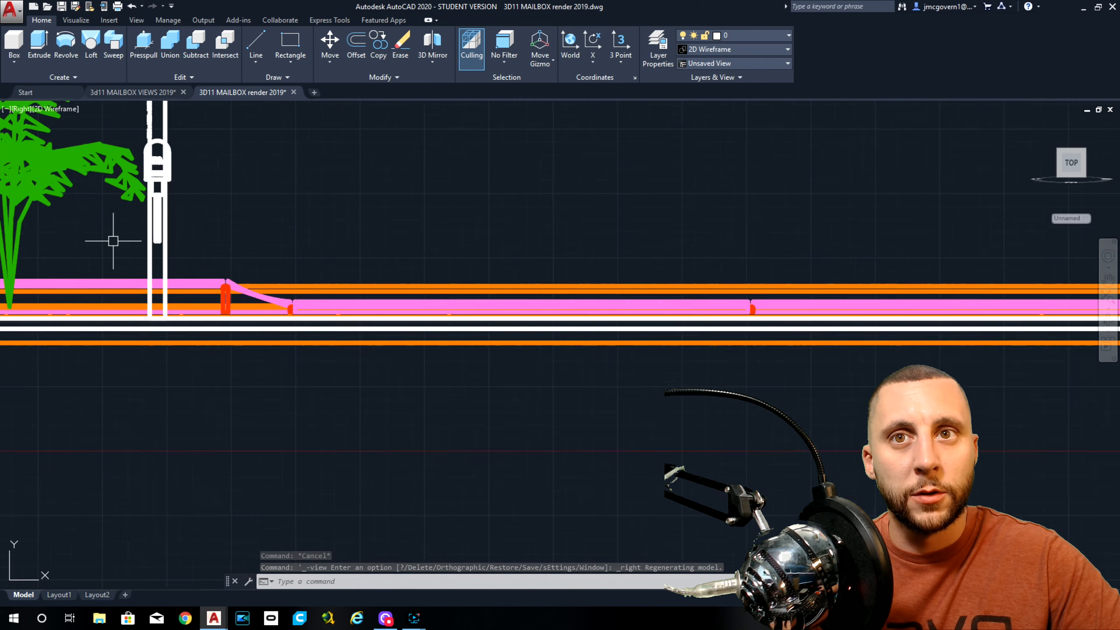
pyautogui.scroll(-8, 146, 254)
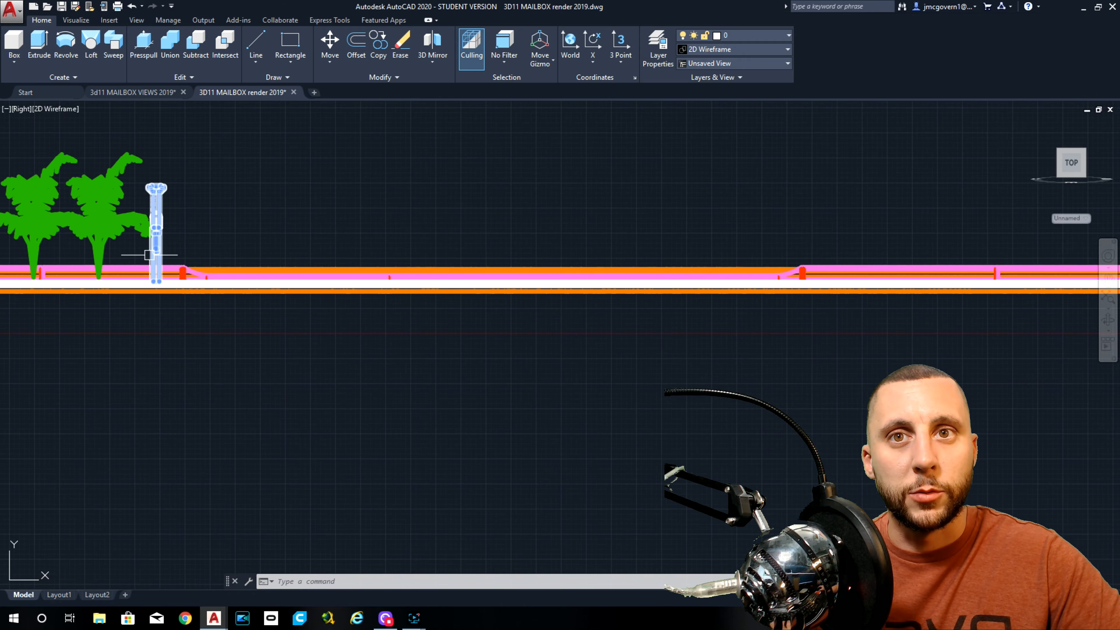
pyautogui.middleClick(179, 281)
pyautogui.middleClick(178, 281)
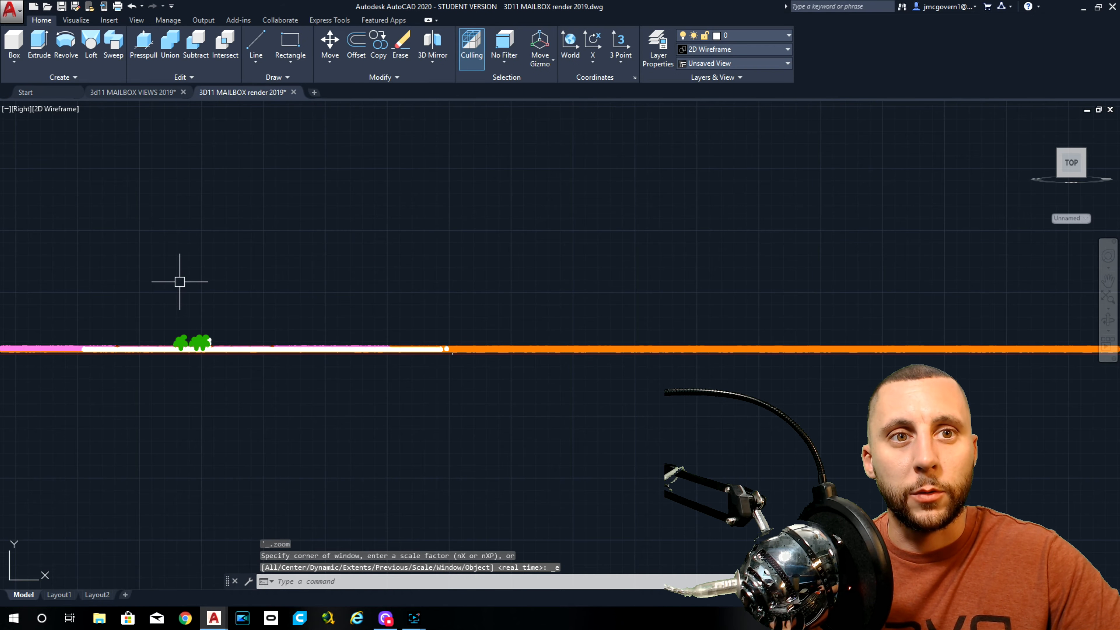
# Examine the height dimensions of the mailbox, support arm and brace in the dimensioned views drawing, then return to the new post.
pyautogui.scroll(8, 410, 330)
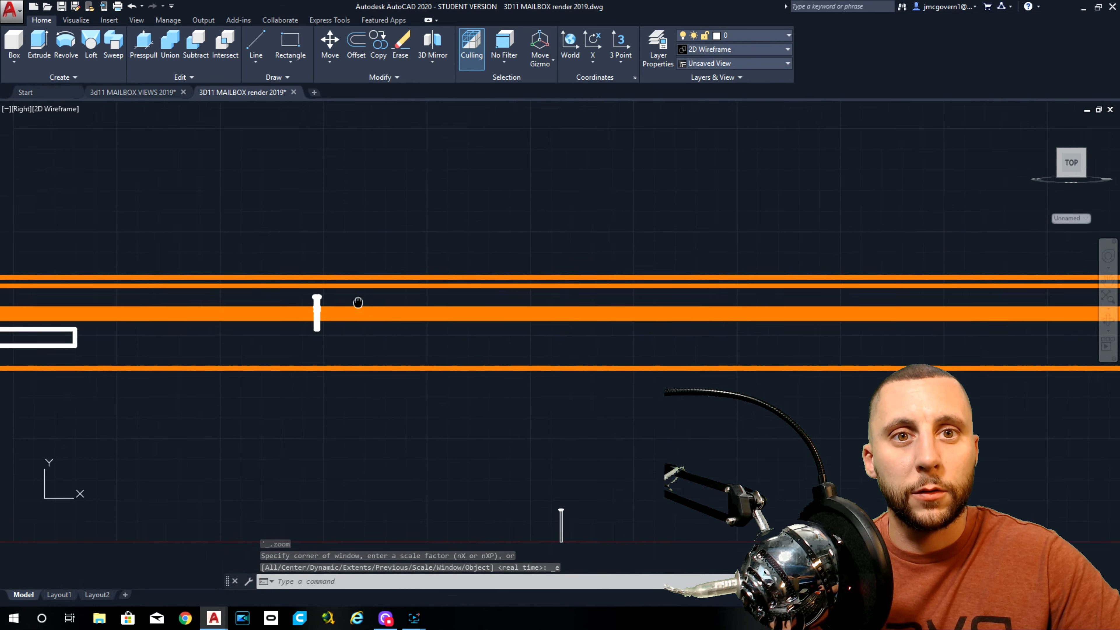
pyautogui.scroll(-6, 335, 298)
pyautogui.scroll(6, 501, 432)
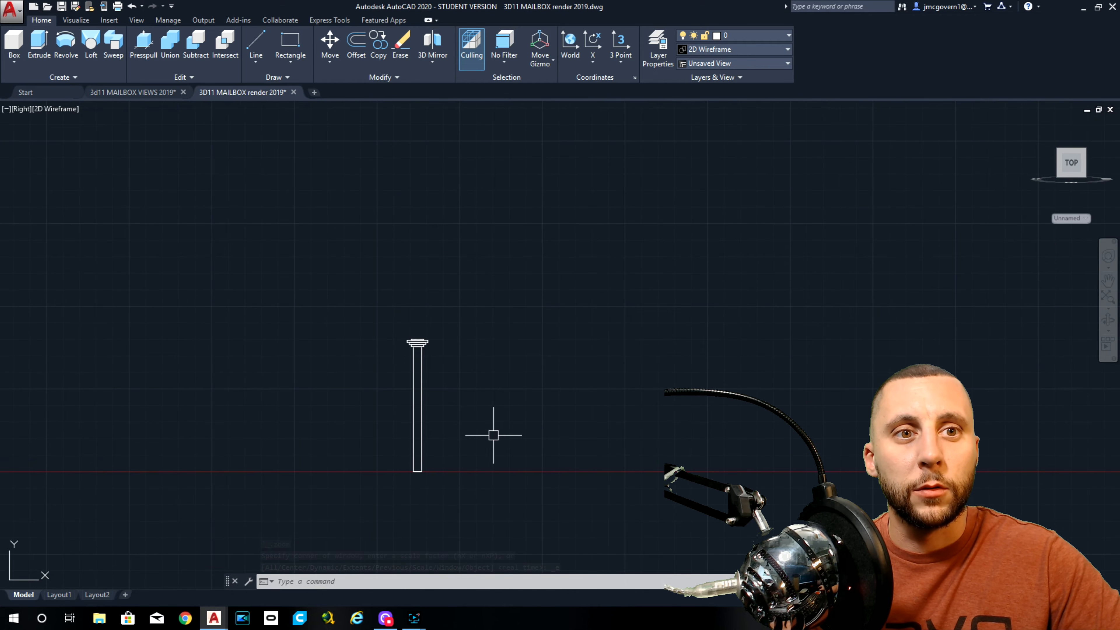
pyautogui.scroll(5, 430, 467)
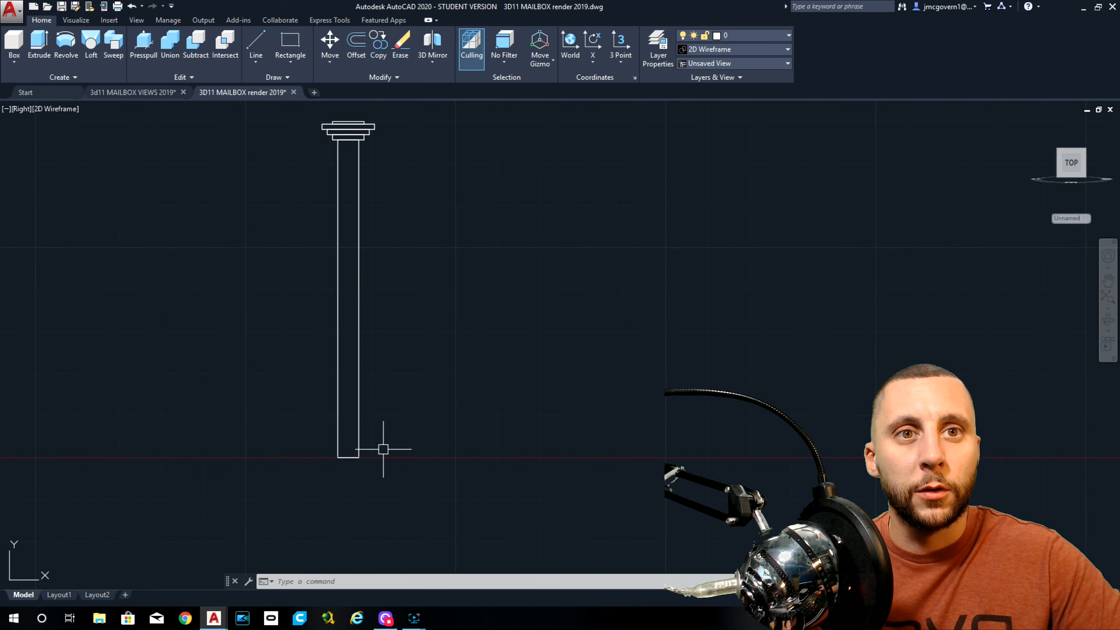
pyautogui.click(125, 92)
pyautogui.scroll(-5, 296, 318)
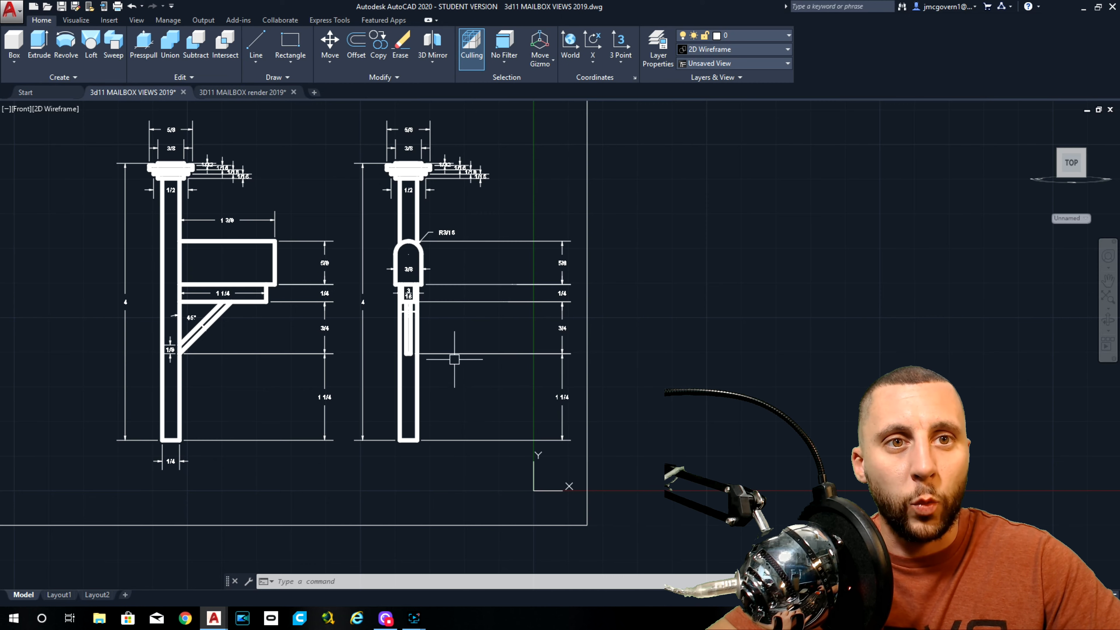
pyautogui.scroll(2, 433, 347)
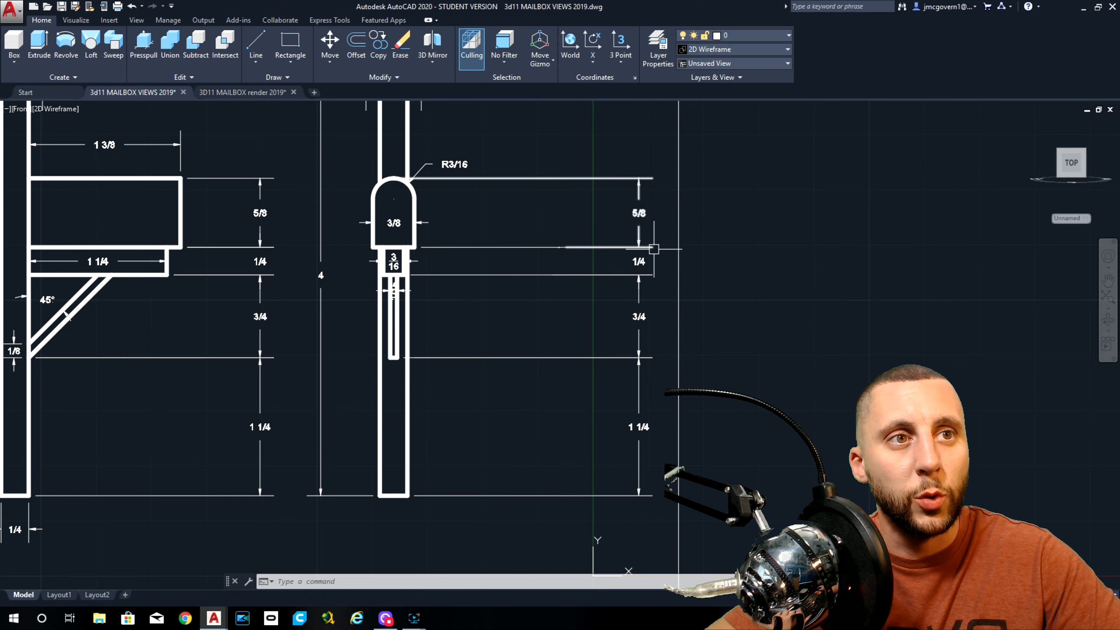
pyautogui.click(258, 92)
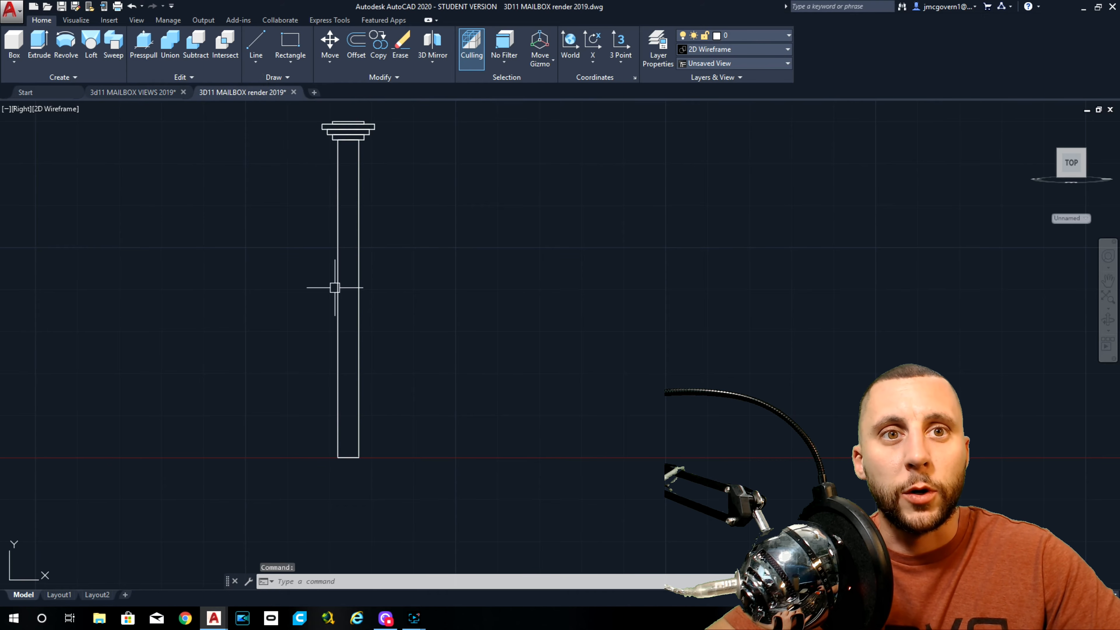
# Offset the construction line at the post's base upward by 2.25 along the post face.
pyautogui.keyDown('shift'); pyautogui.moveTo(403, 290); pyautogui.dragTo(450, 320, button='middle'); pyautogui.keyUp('shift')
pyautogui.keyDown('shift'); pyautogui.moveTo(386, 401); pyautogui.dragTo(387, 419, button='middle'); pyautogui.keyUp('shift')
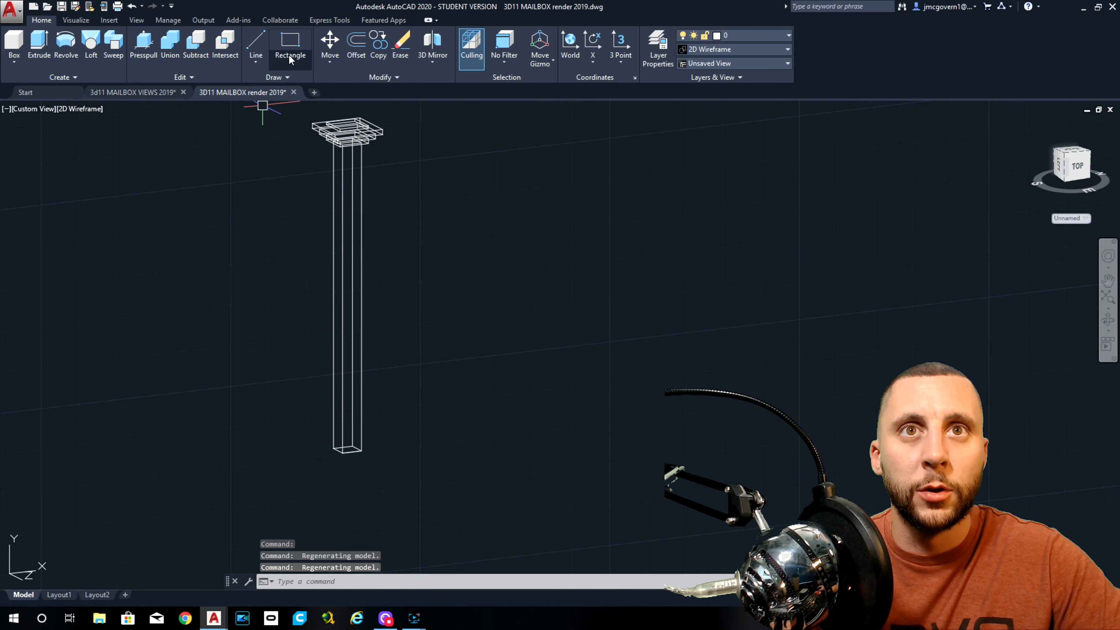
pyautogui.click(363, 47)
pyautogui.write('2.25')
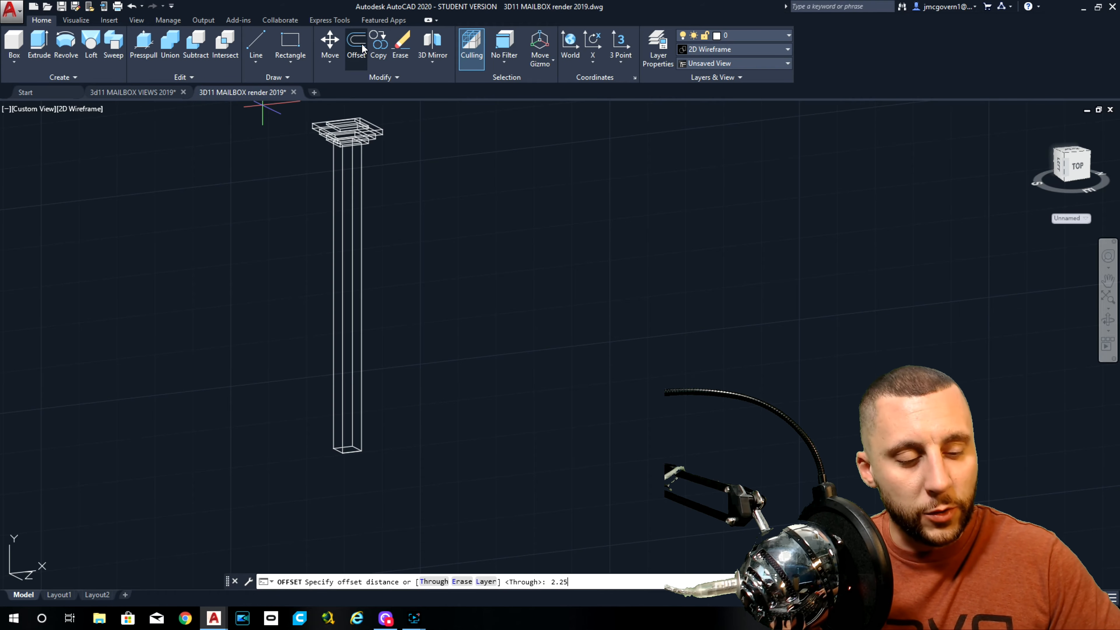
pyautogui.press('Return')
pyautogui.click(353, 451)
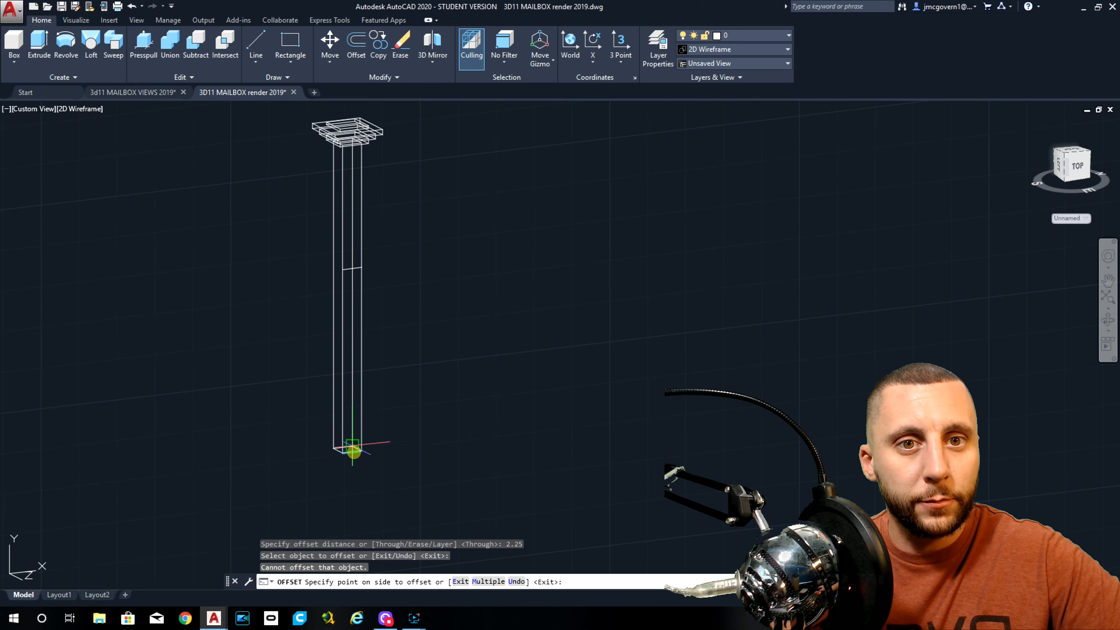
pyautogui.click(401, 340)
pyautogui.press('Return')
# Offset the upper guide line on the post downward by 1/4 to mark the support arm's thickness.
pyautogui.press('Return')
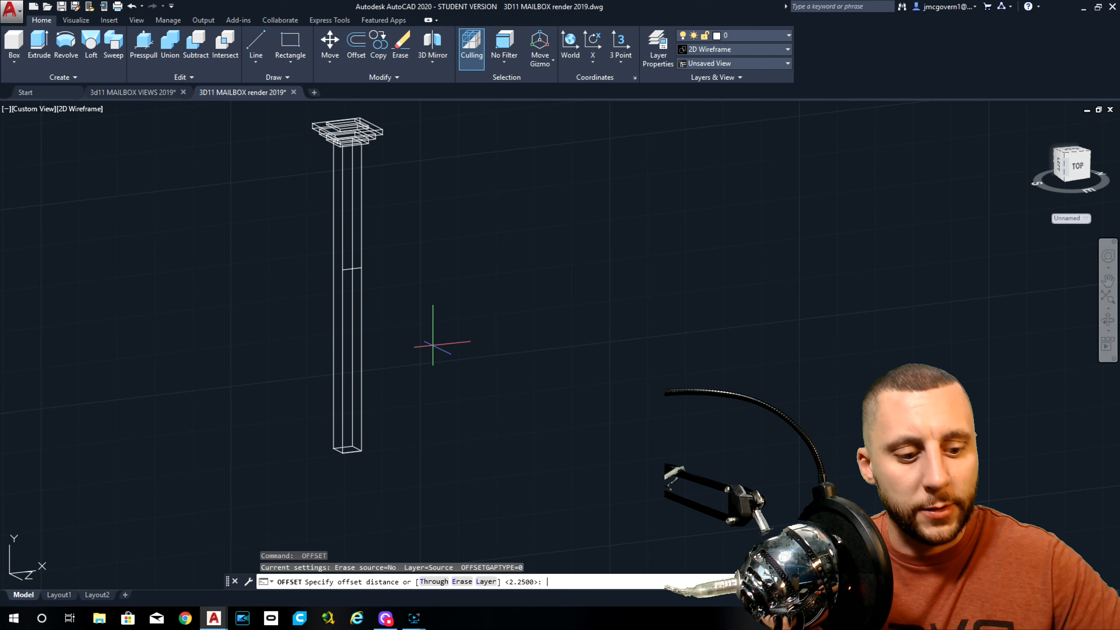
pyautogui.press('Return')
pyautogui.click(348, 282)
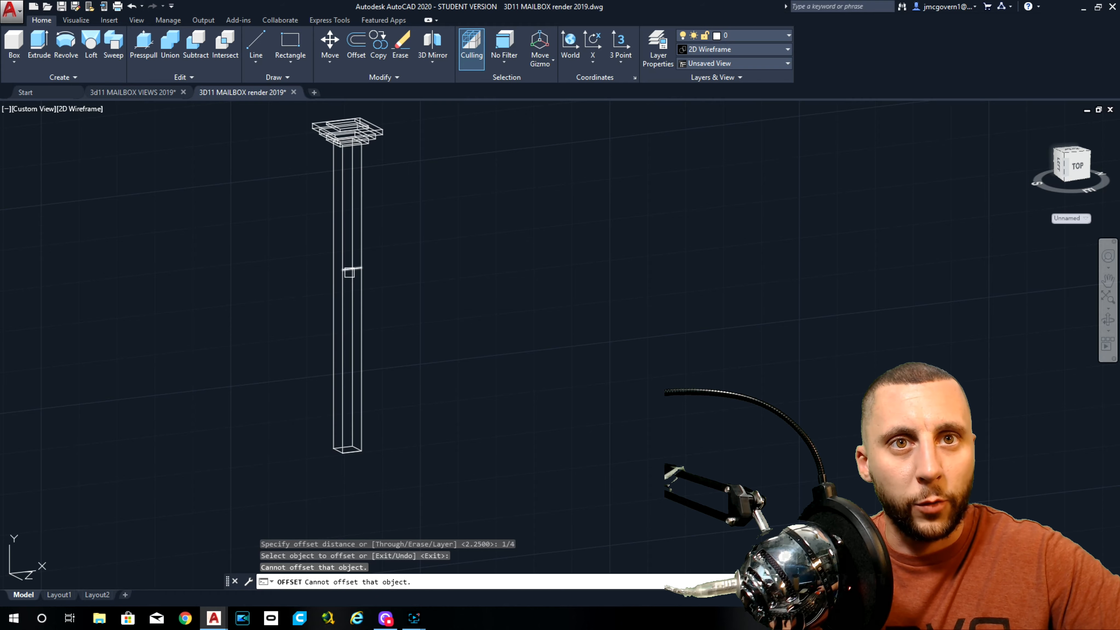
pyautogui.click(348, 271)
pyautogui.click(350, 309)
pyautogui.press('Return')
# Offset the support arm's lower guide line downward by 3/4 to mark the brace's lower end.
pyautogui.press('Return')
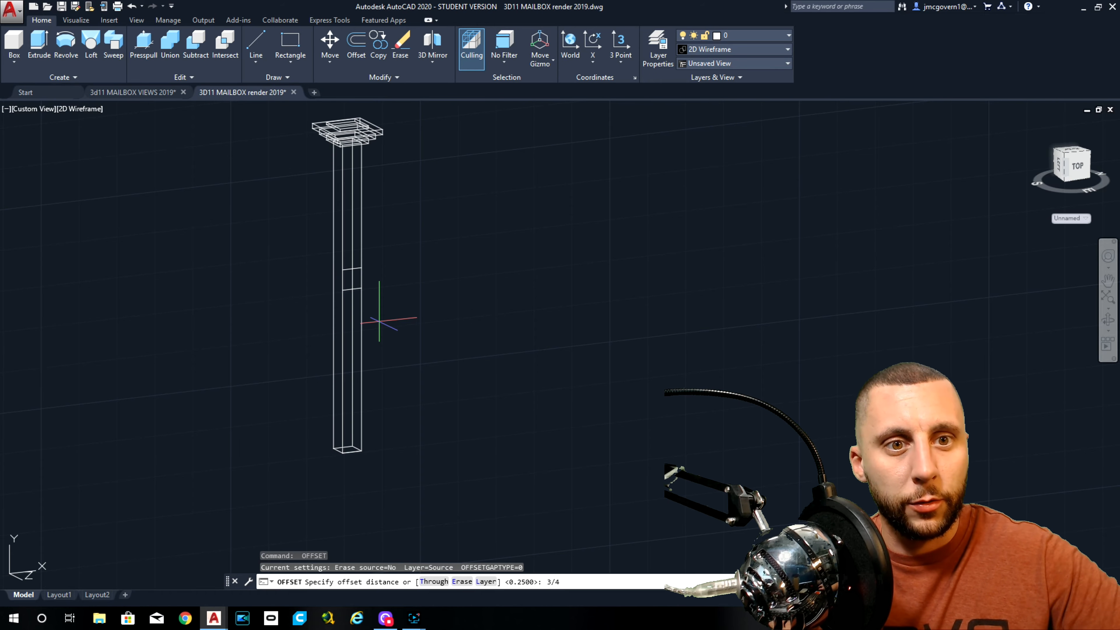
pyautogui.press('Return')
pyautogui.click(349, 294)
pyautogui.click(347, 292)
pyautogui.click(356, 361)
pyautogui.click(356, 362)
pyautogui.press('Return')
# Erase the original construction line along the post's bottom edge.
pyautogui.press('Return')
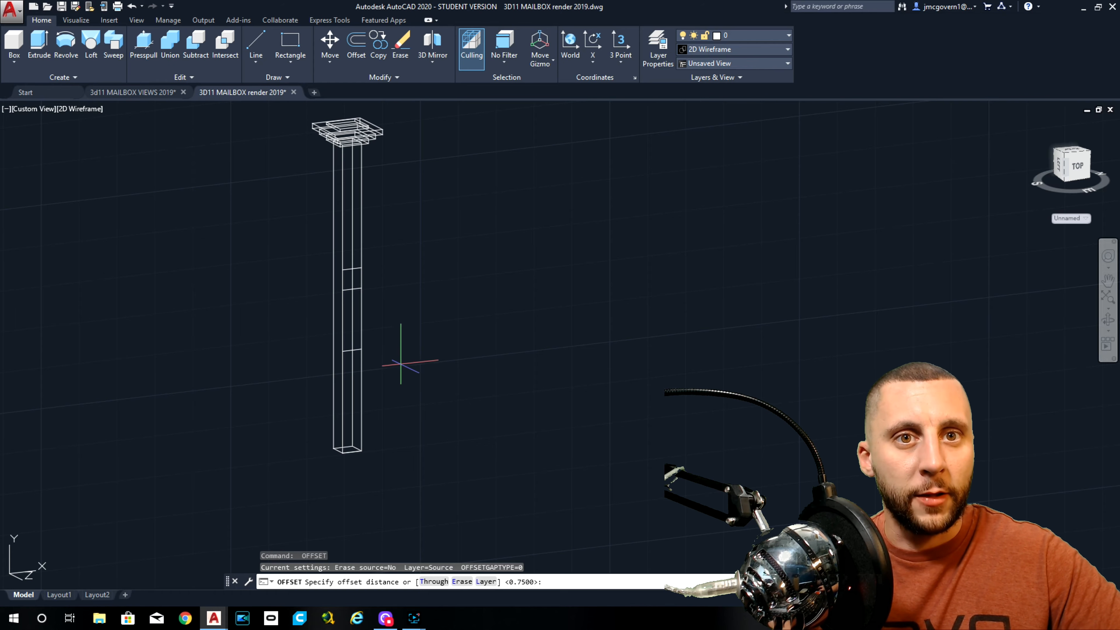
pyautogui.press('Escape')
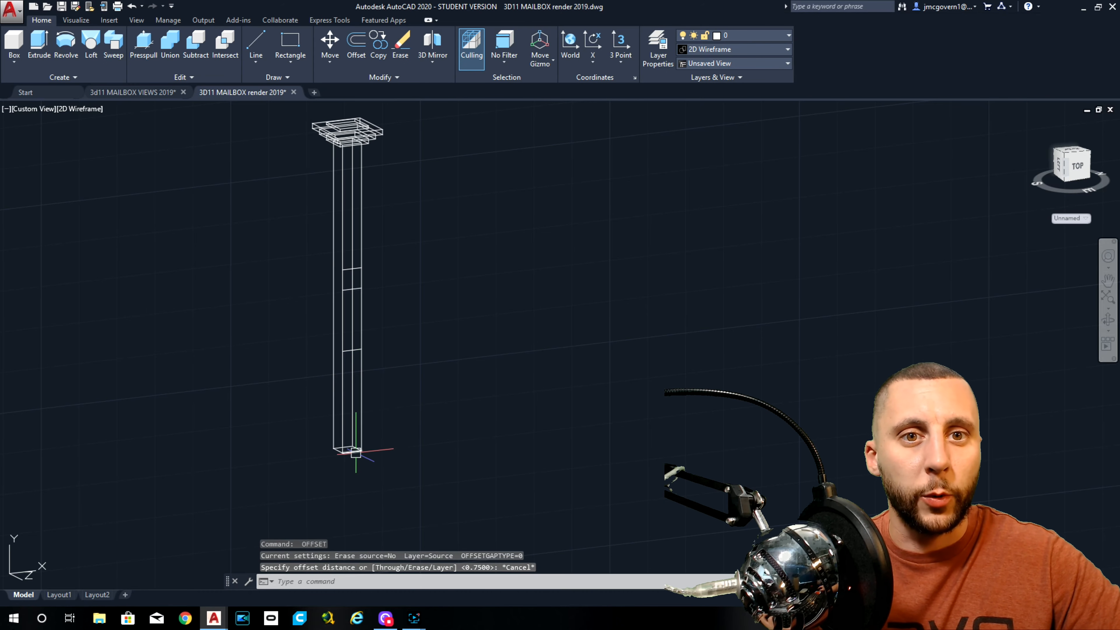
pyautogui.click(353, 451)
pyautogui.press('Delete')
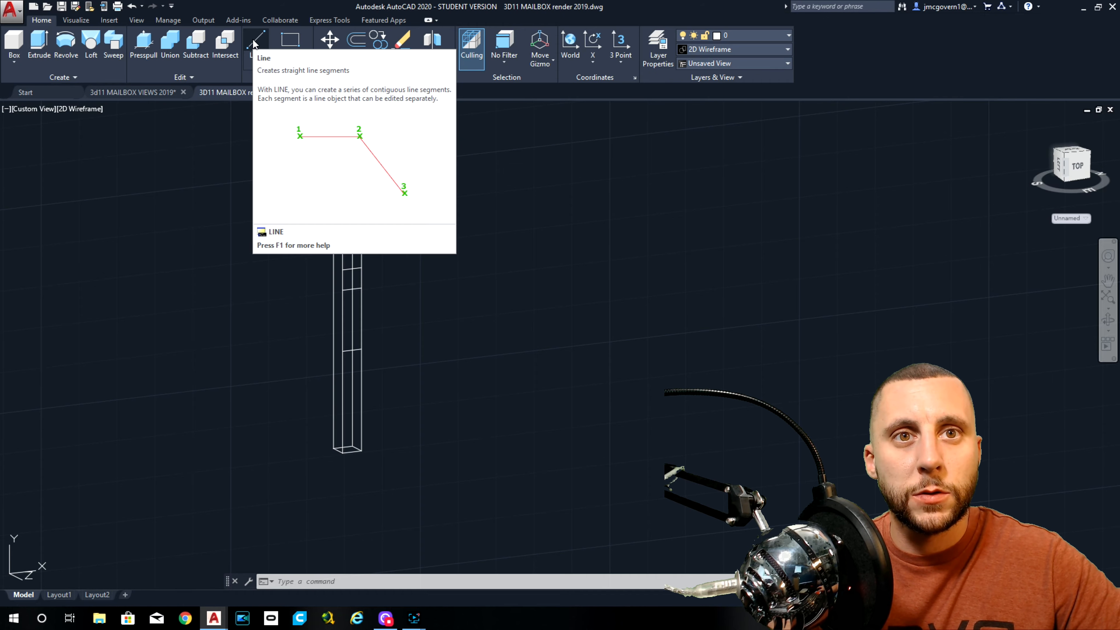
# Check the mailbox's front width in the dimensioned views drawing and return to the guide lines on the post.
pyautogui.click(147, 91)
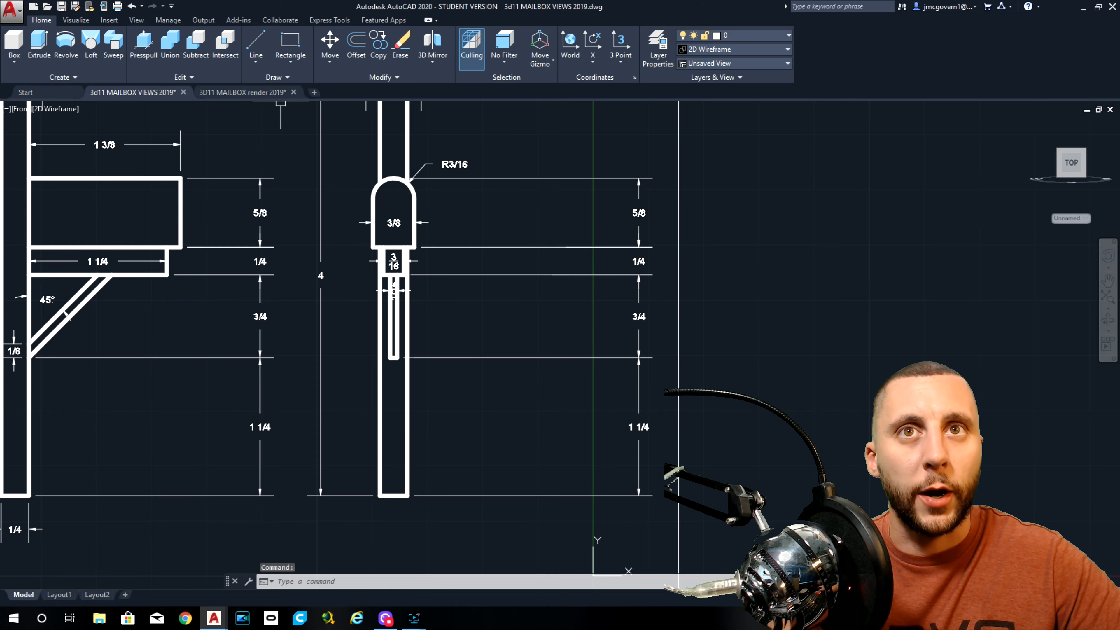
pyautogui.click(277, 94)
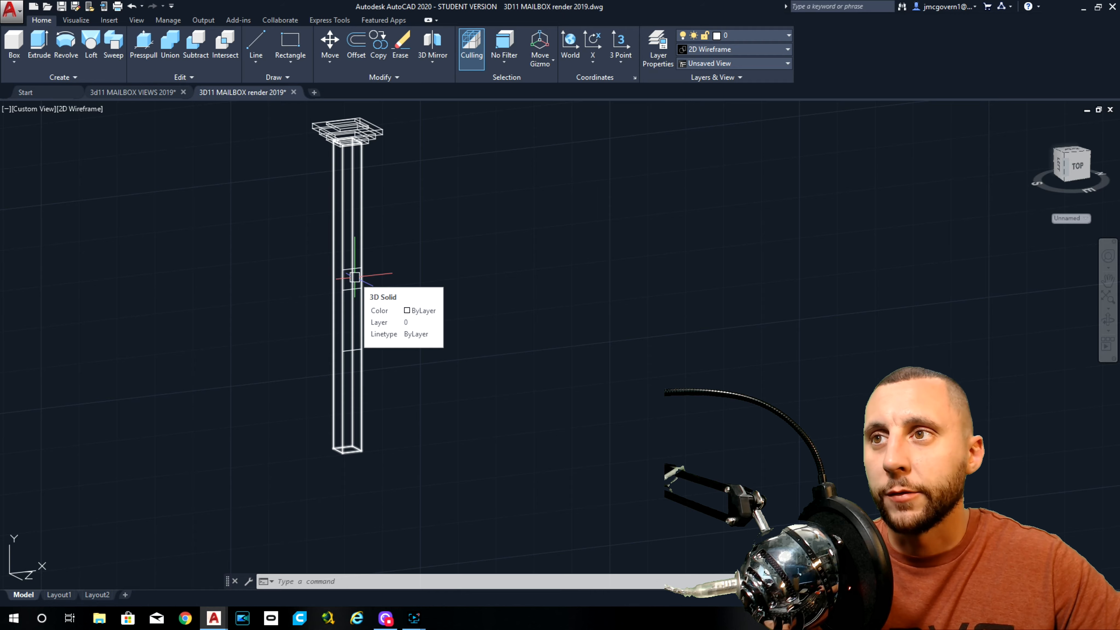
pyautogui.scroll(5, 354, 277)
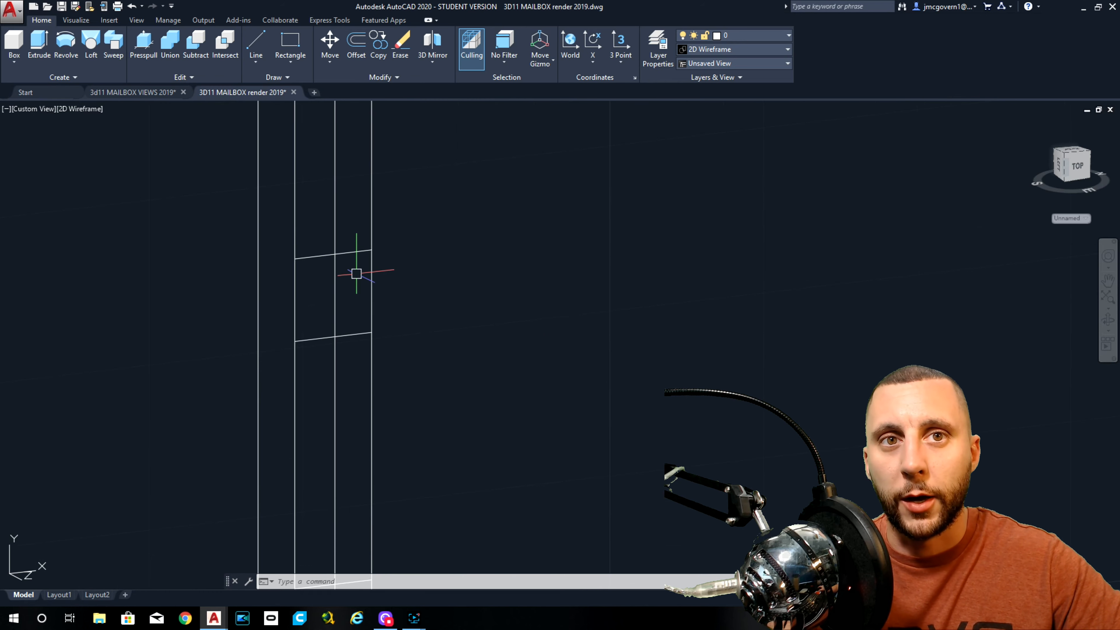
pyautogui.click(352, 253)
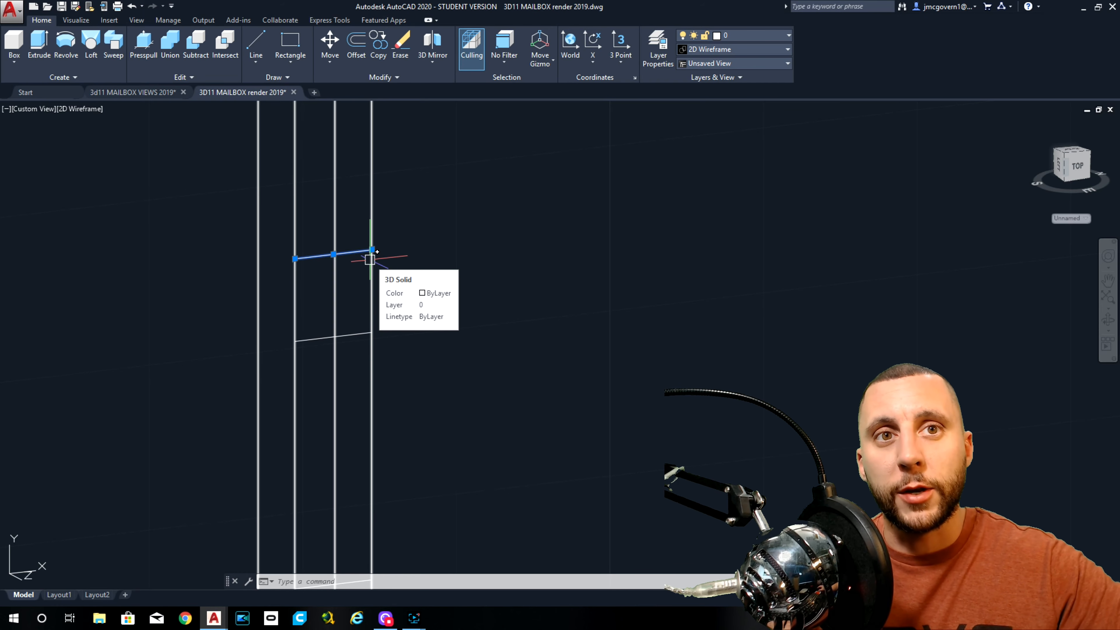
pyautogui.click(256, 40)
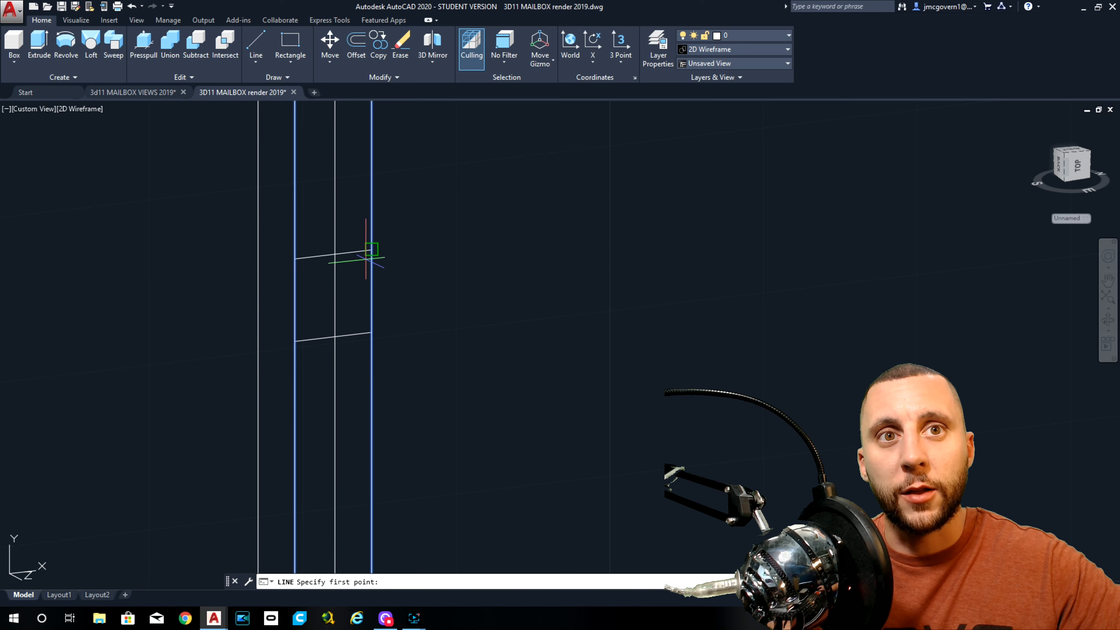
pyautogui.click(372, 250)
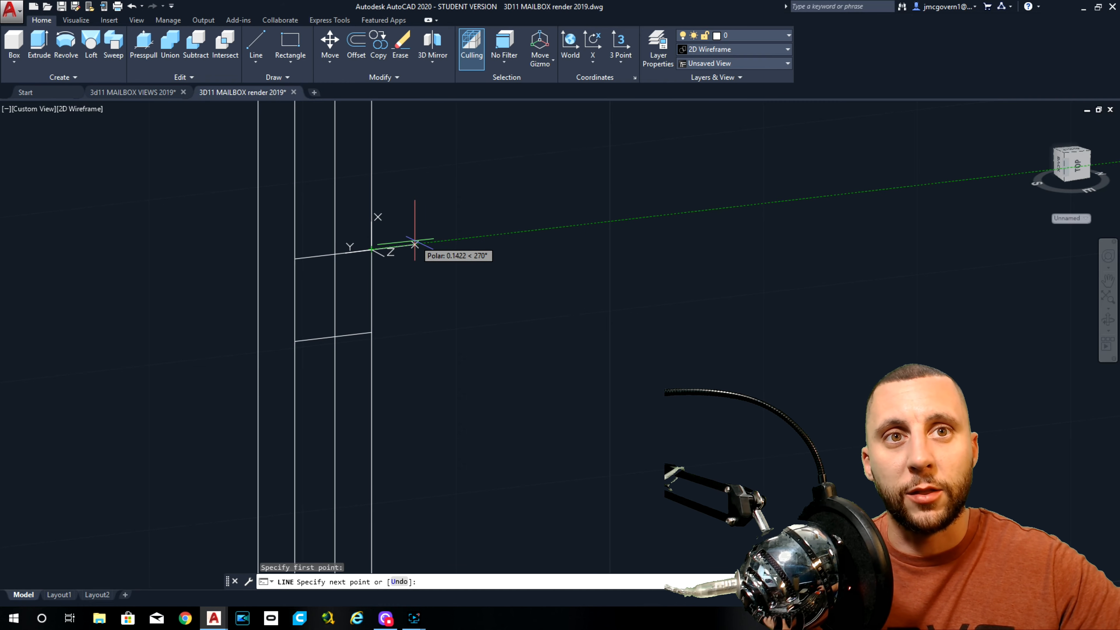
pyautogui.press('Escape')
pyautogui.press('space')
pyautogui.click(295, 258)
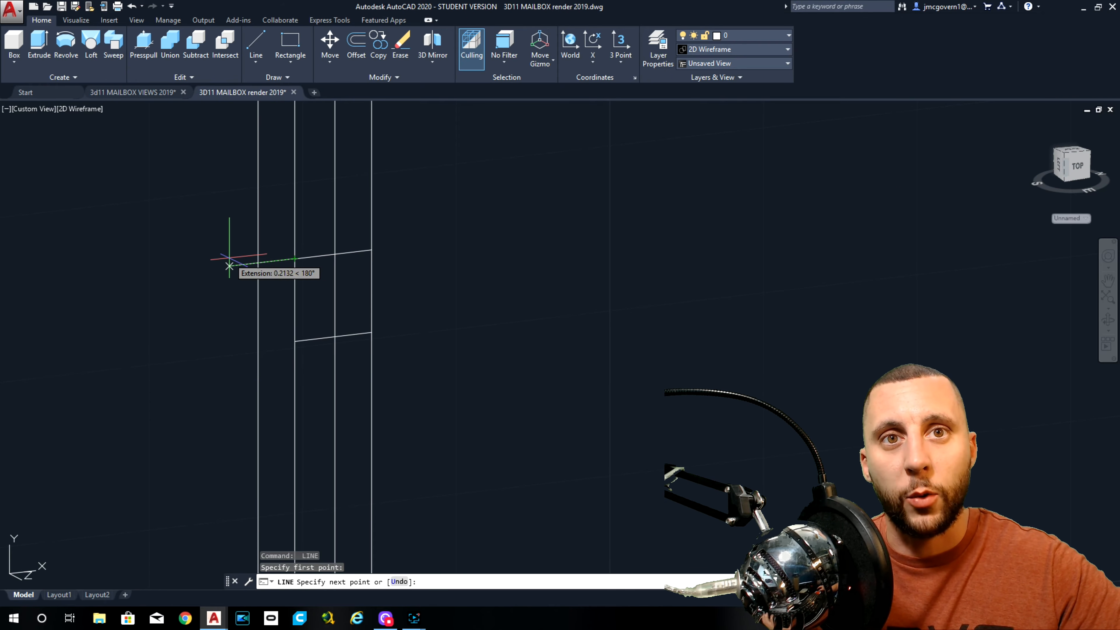
pyautogui.press('Escape')
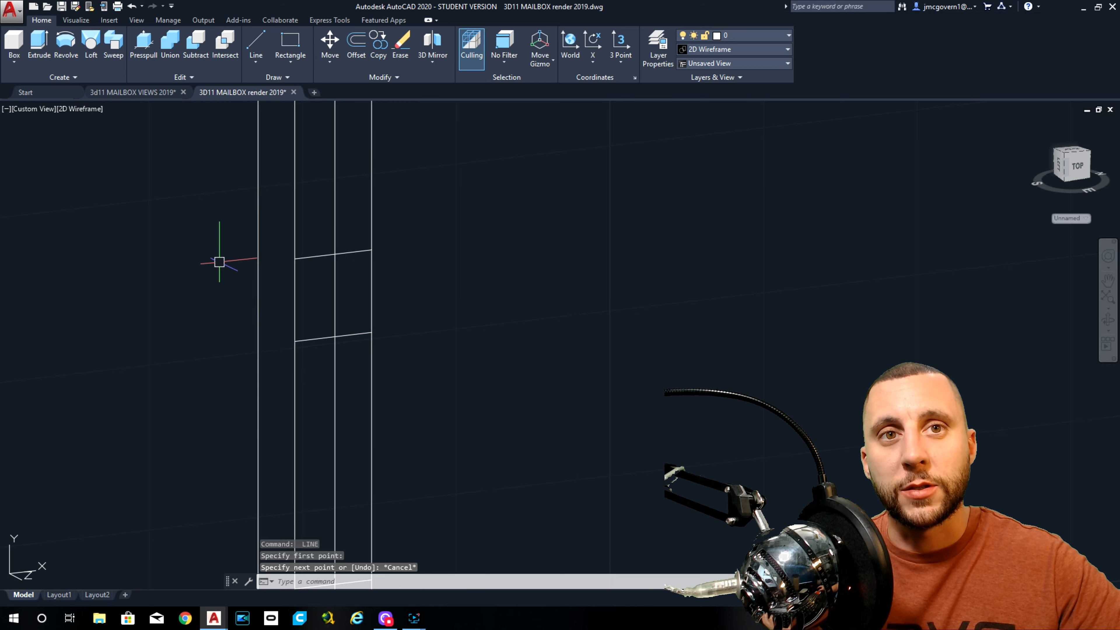
# Stretch the topmost guide line outward by 1/16 at each end to match the mailbox's width.
pyautogui.click(357, 252)
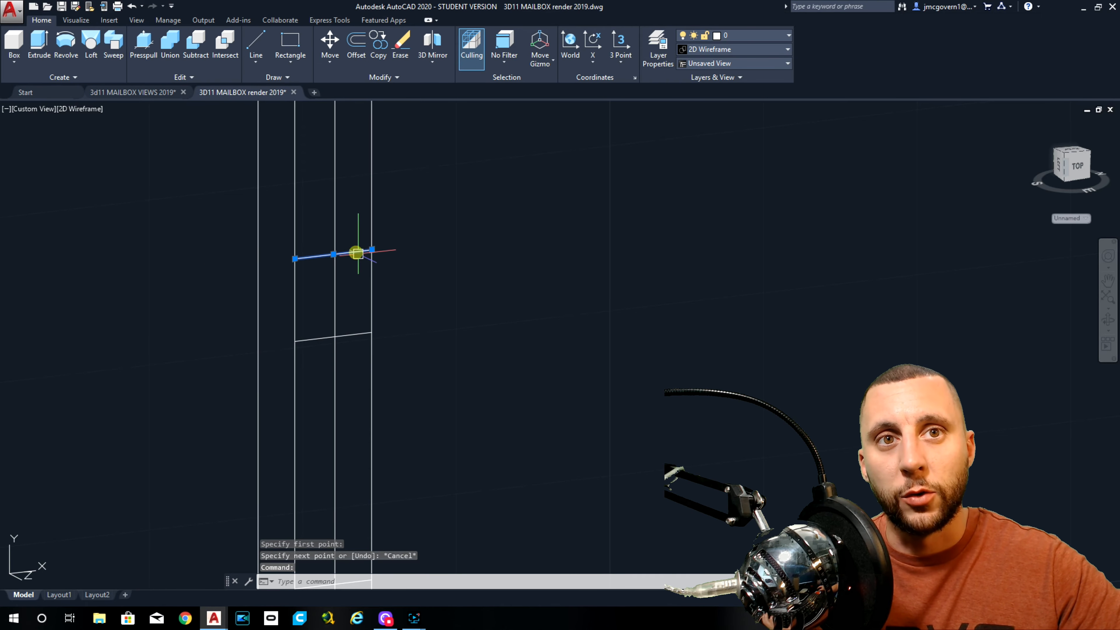
pyautogui.click(372, 249)
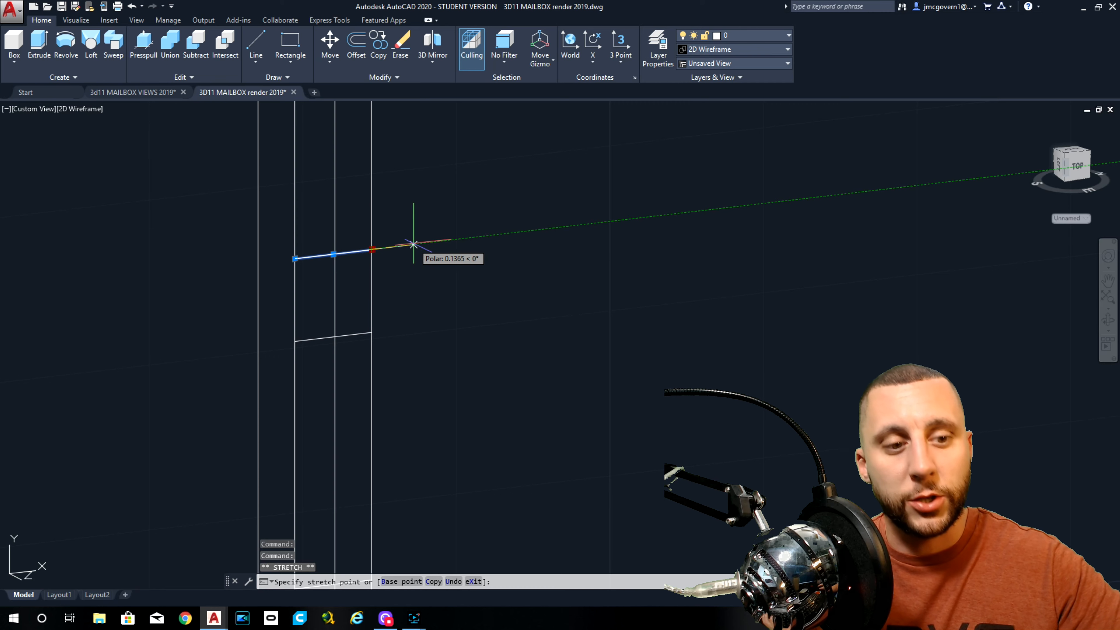
pyautogui.write('1/16')
pyautogui.press('Return')
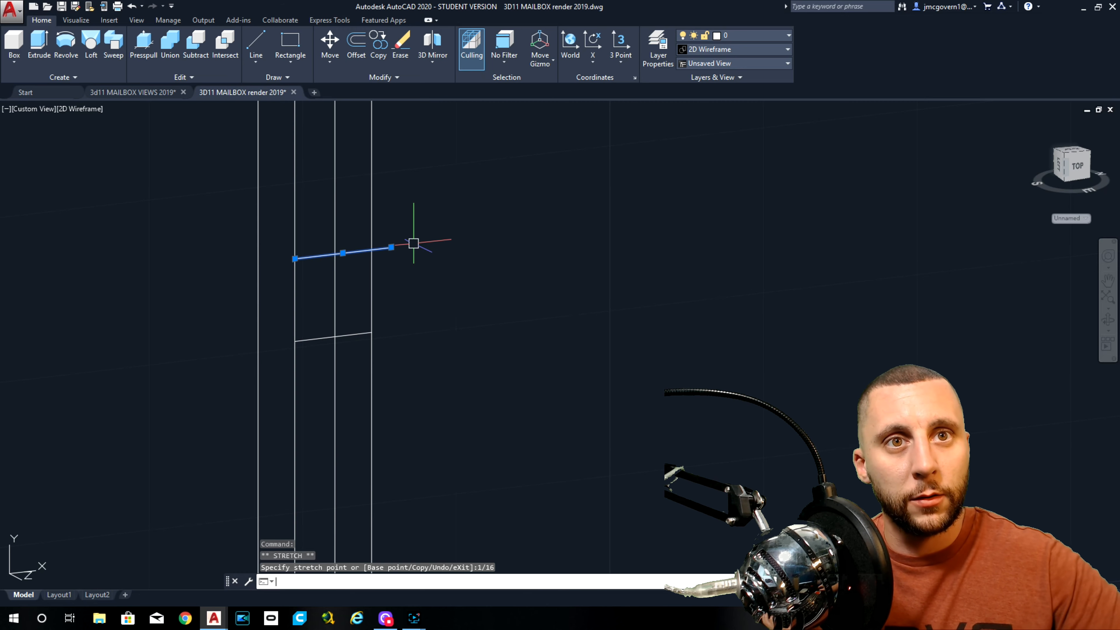
pyautogui.click(294, 258)
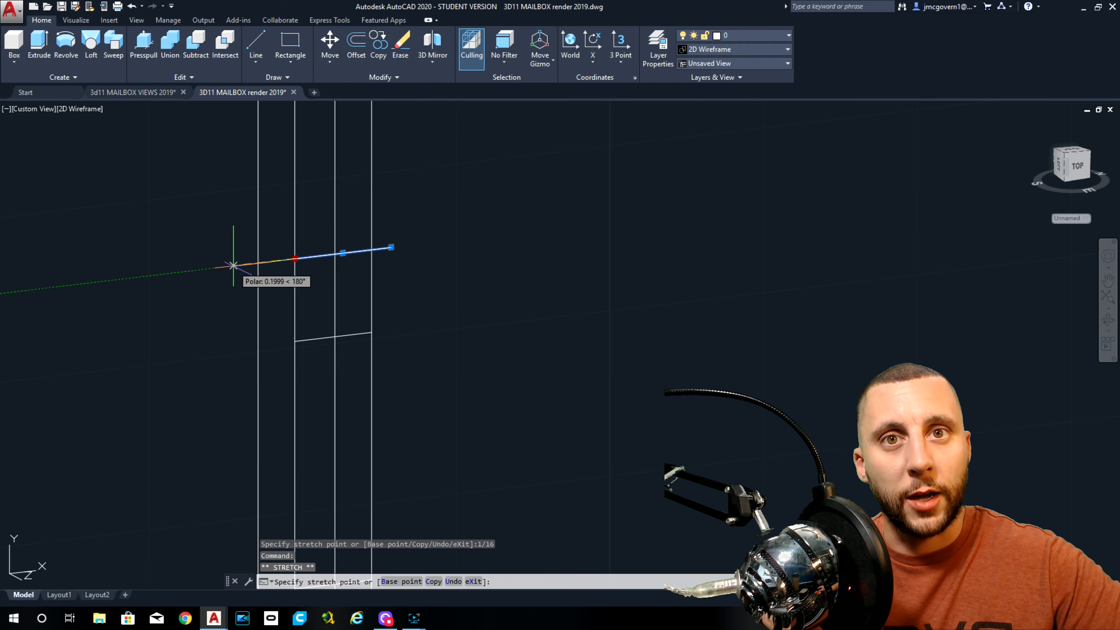
pyautogui.write('1/16')
pyautogui.press('Return')
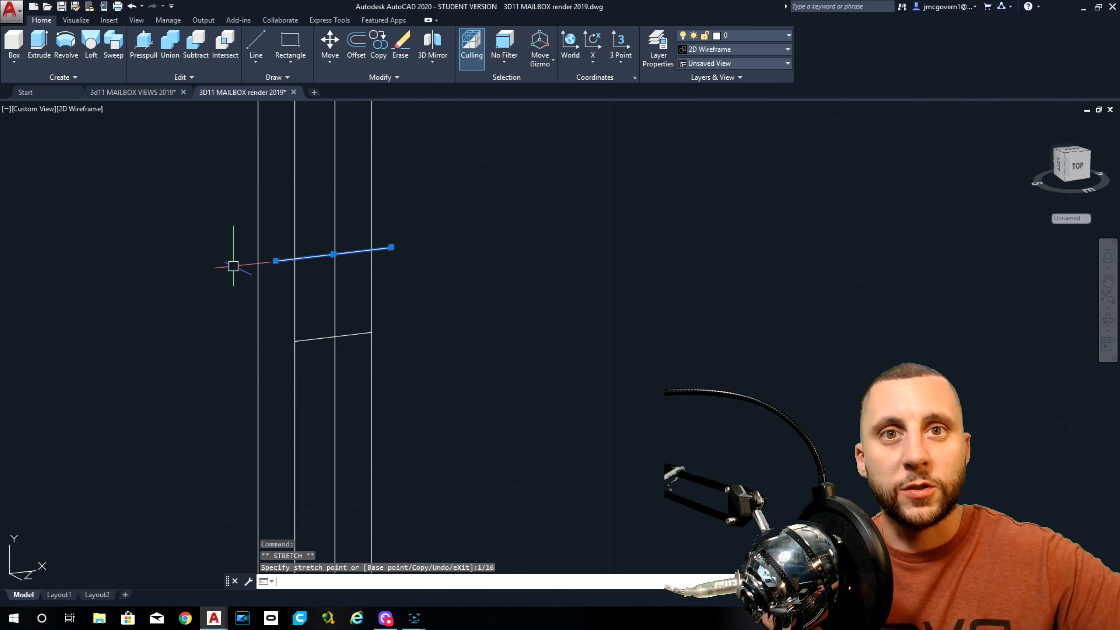
pyautogui.press('Escape')
pyautogui.click(256, 42)
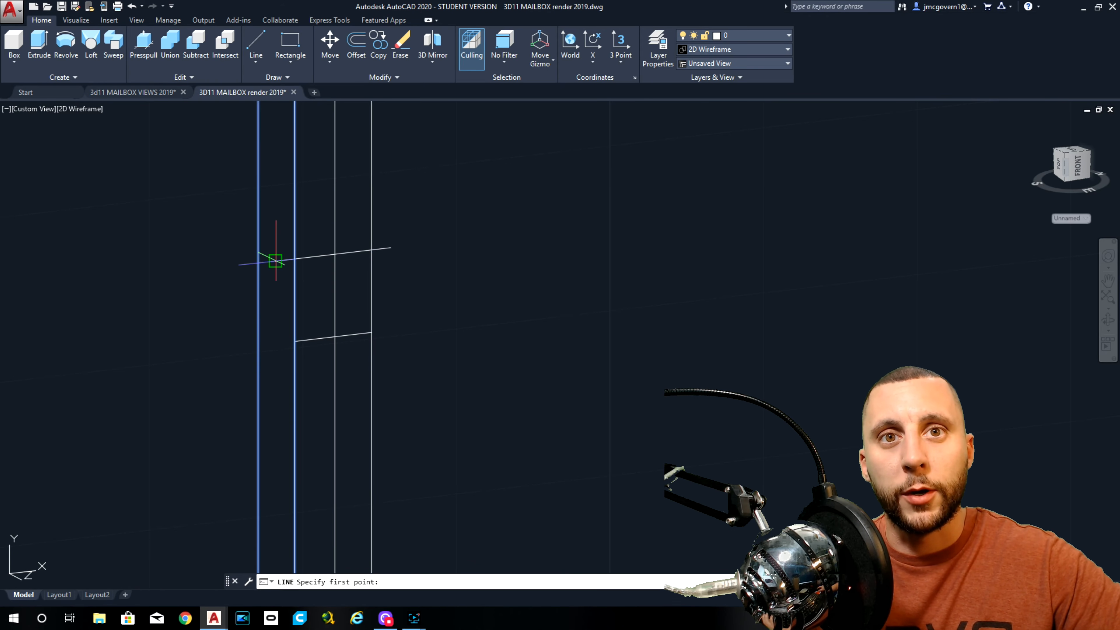
pyautogui.click(276, 261)
pyautogui.press('Escape')
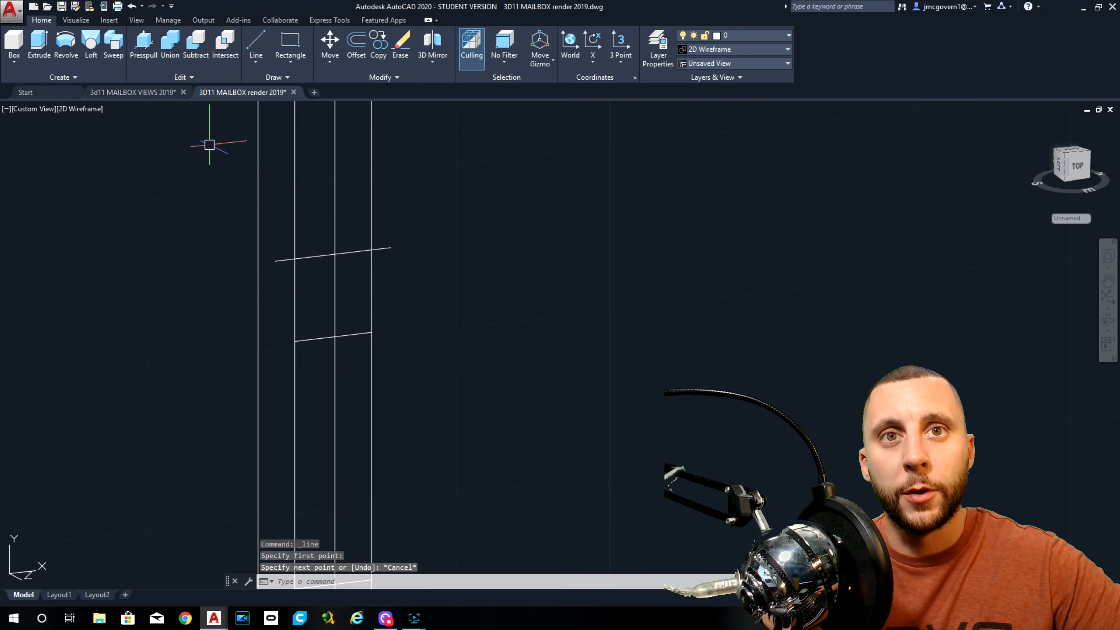
# Check the mailbox profile's height and arch radius in the dimensioned views drawing, then return to the post model.
pyautogui.click(142, 92)
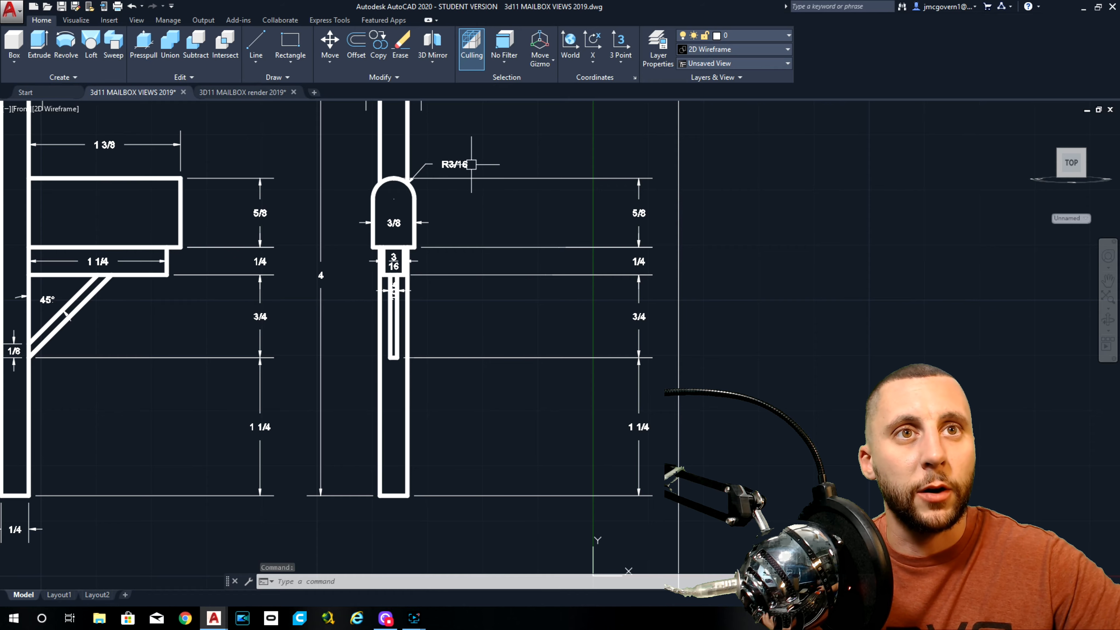
pyautogui.click(247, 91)
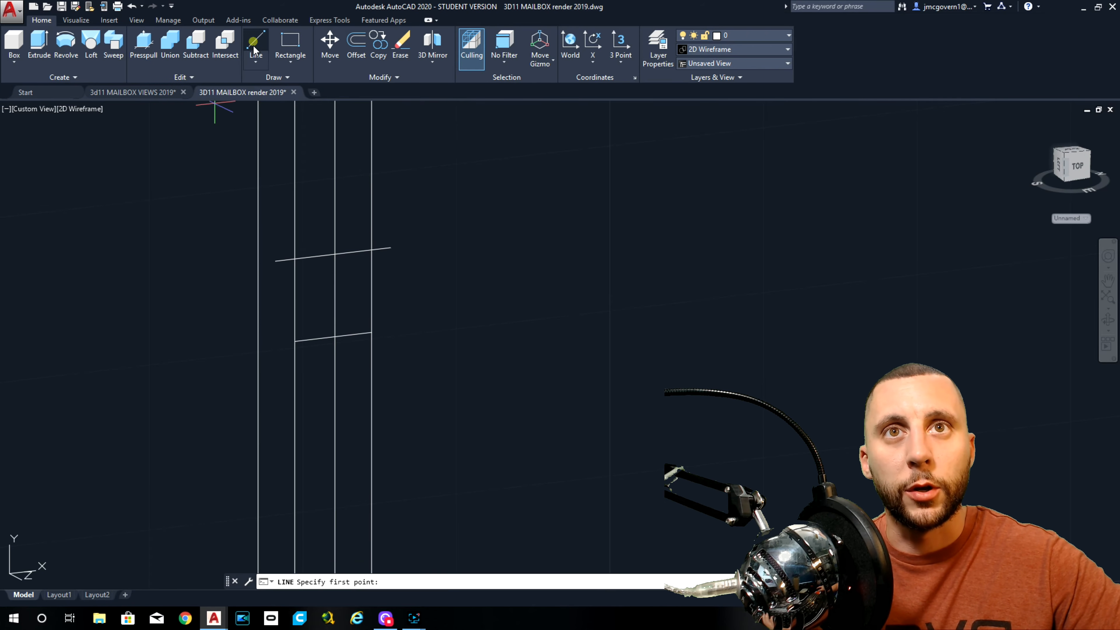
pyautogui.click(152, 91)
pyautogui.moveTo(230, 92)
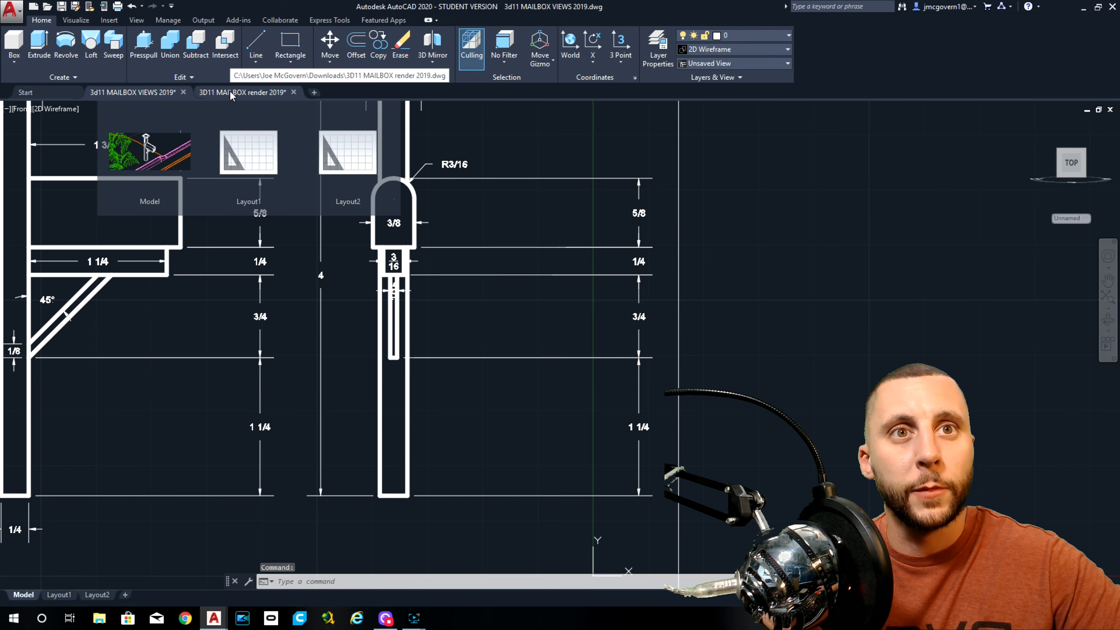
pyautogui.click(230, 92)
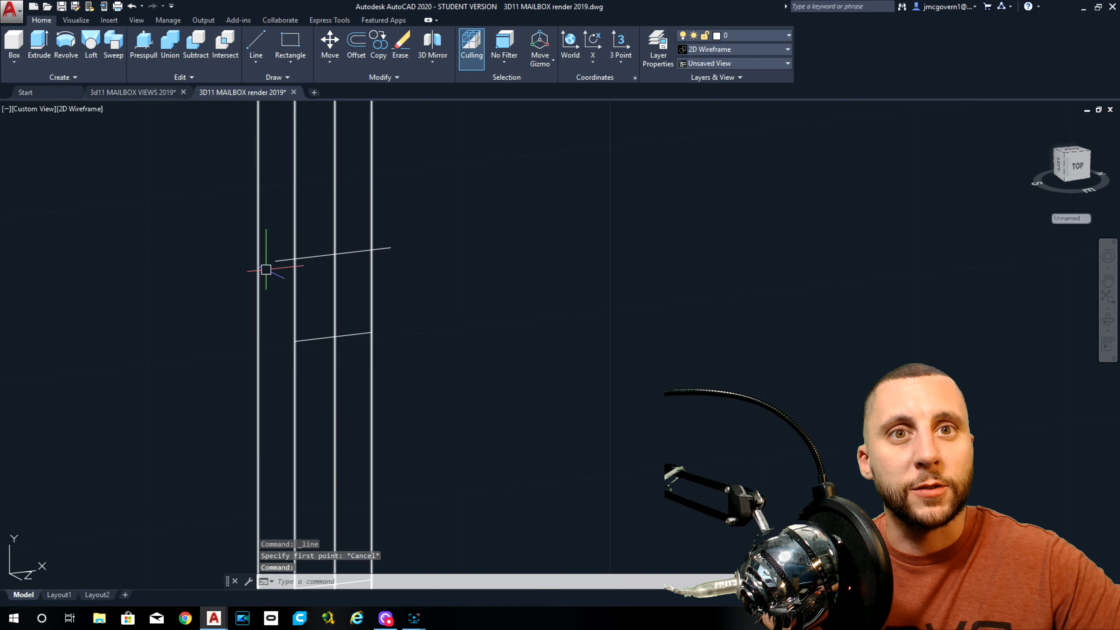
# Draw the mailbox profile's other three sides from the stretched guide line, 5/8 up, 3/8 across and back down to its opposite end.
pyautogui.click(258, 44)
pyautogui.click(275, 260)
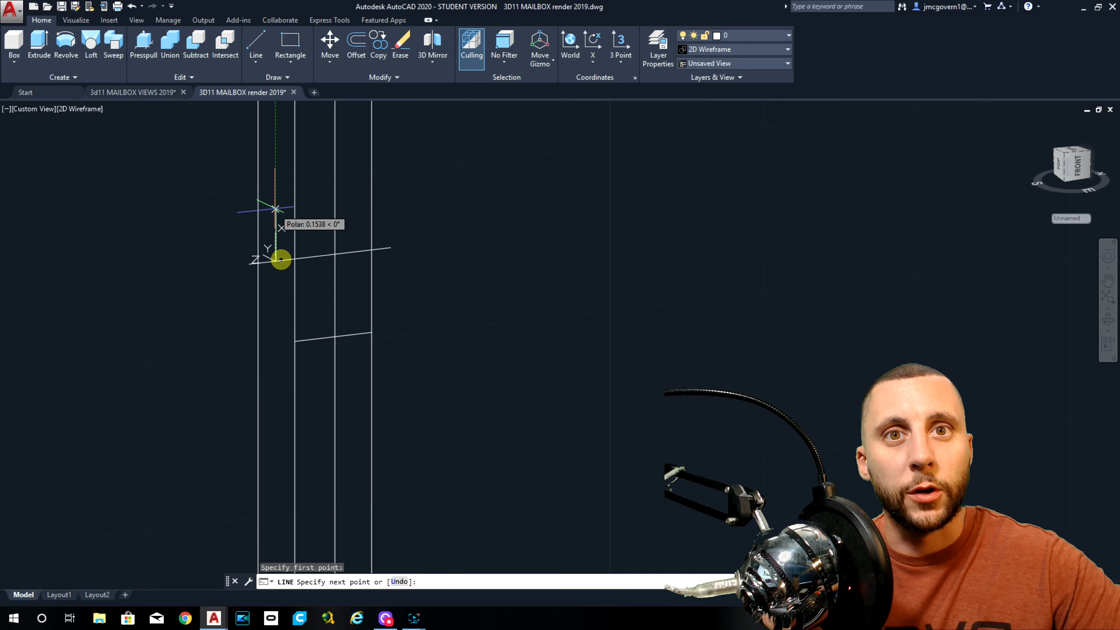
pyautogui.write('5/8')
pyautogui.press('Return')
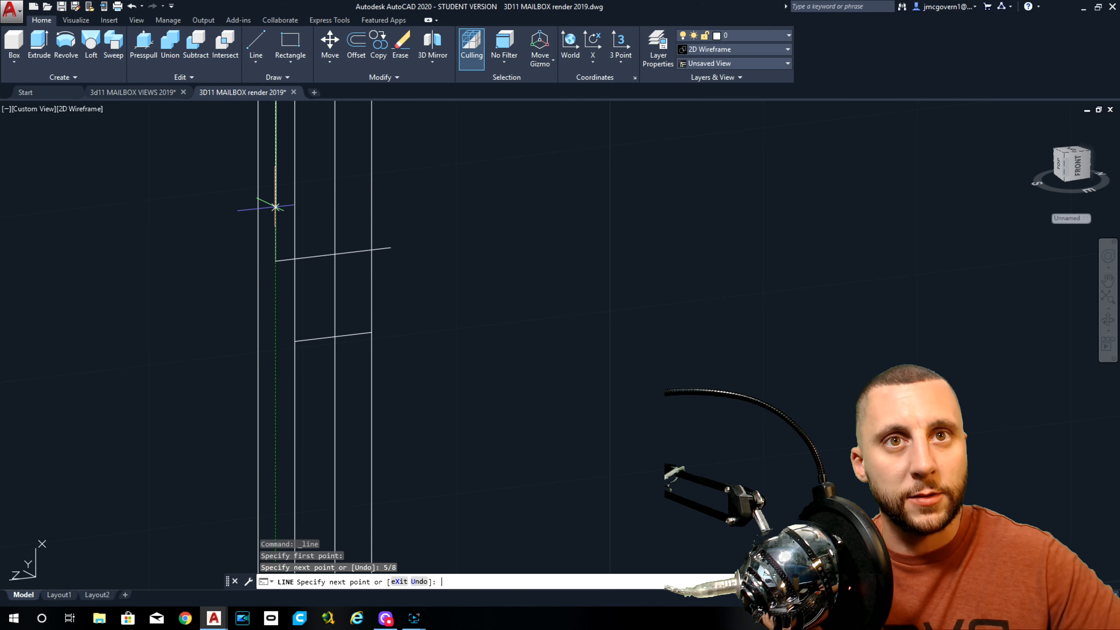
pyautogui.scroll(-3, 269, 205)
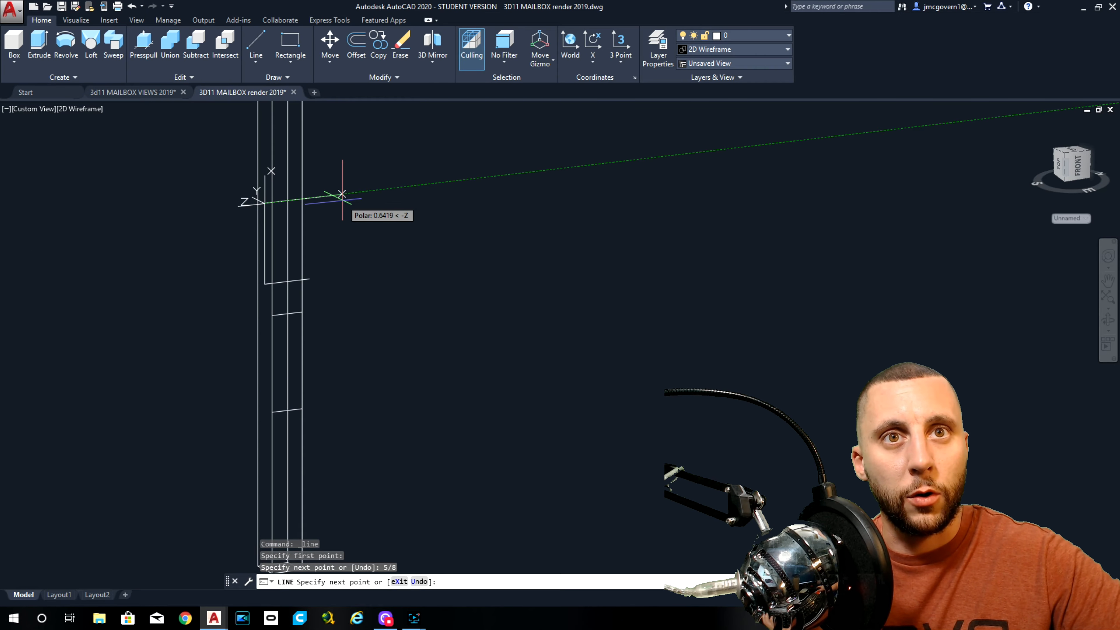
pyautogui.write('3/8')
pyautogui.press('Return')
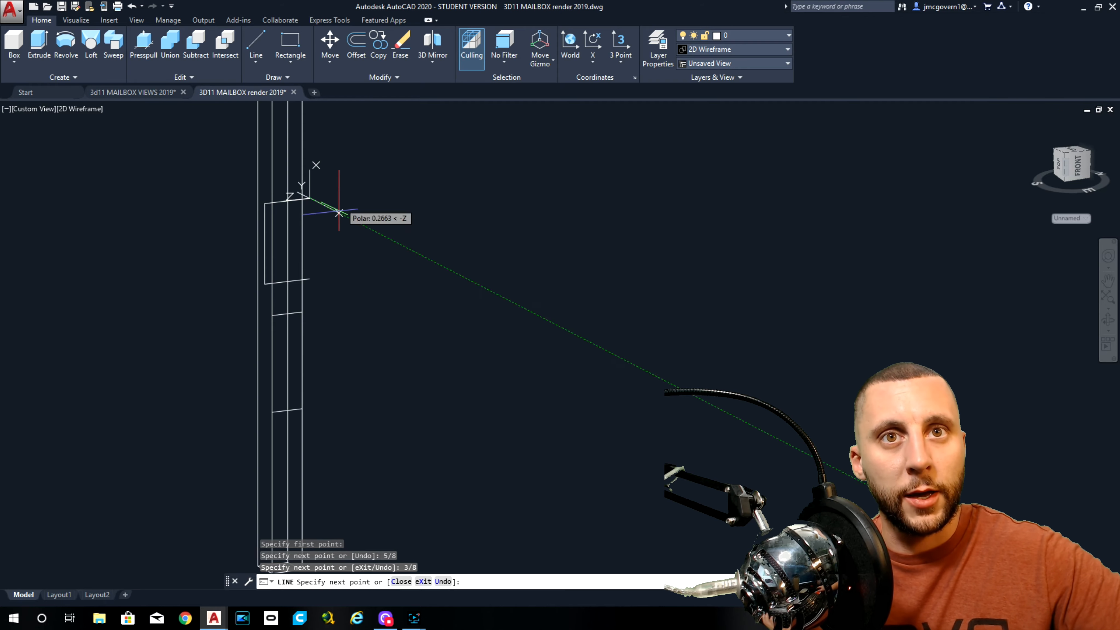
pyautogui.press('Escape')
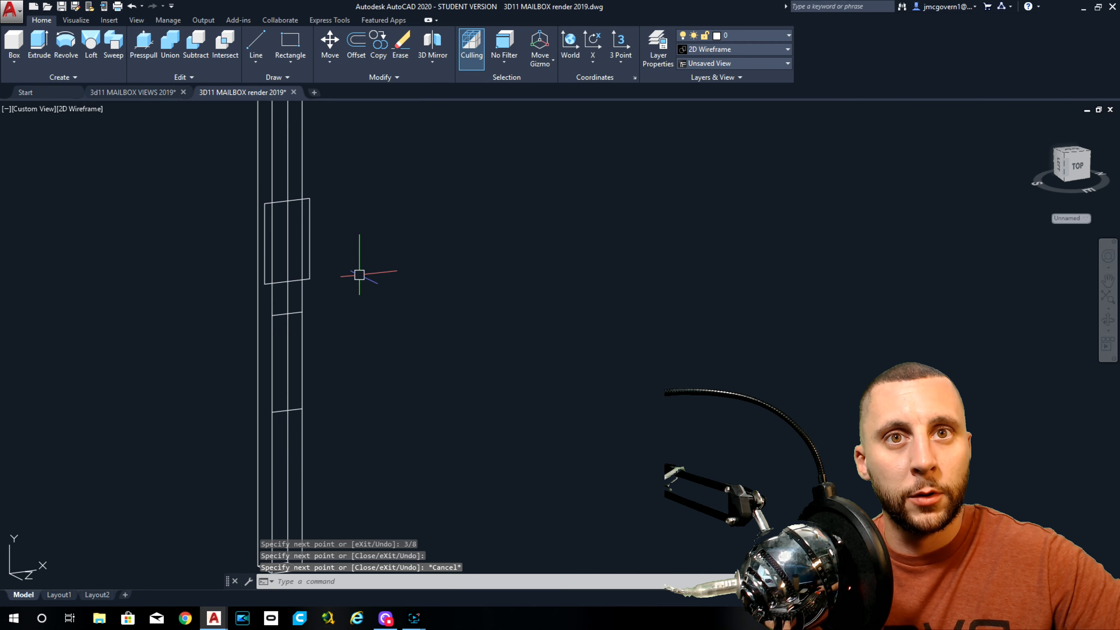
# Fillet both upper corners of the mailbox profile with a 3/16 radius to form the arched top.
pyautogui.keyDown('shift'); pyautogui.moveTo(290, 243); pyautogui.dragTo(330, 274, button='middle'); pyautogui.keyUp('shift')
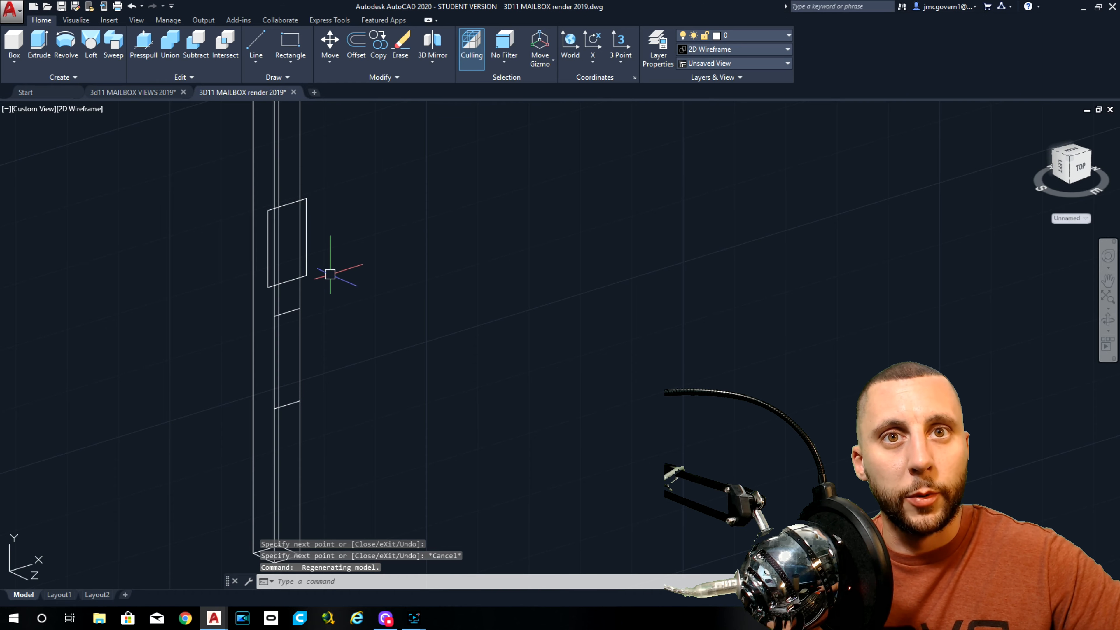
pyautogui.write('fillet')
pyautogui.press('Return')
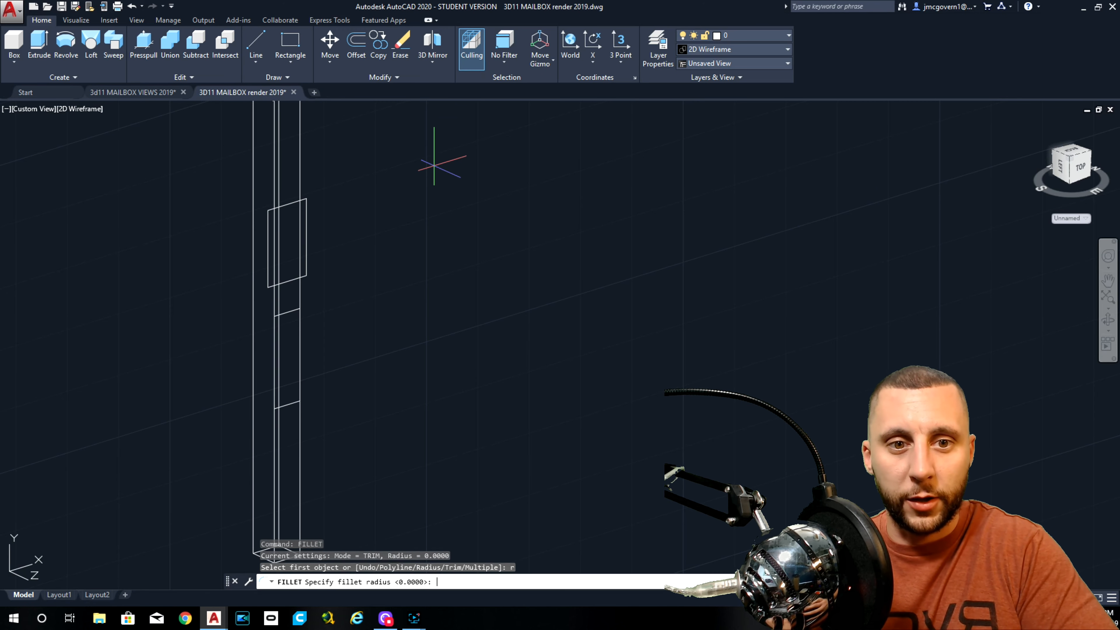
pyautogui.write('r')
pyautogui.press('Return')
pyautogui.write('3/16')
pyautogui.press('Return')
pyautogui.scroll(2, 434, 166)
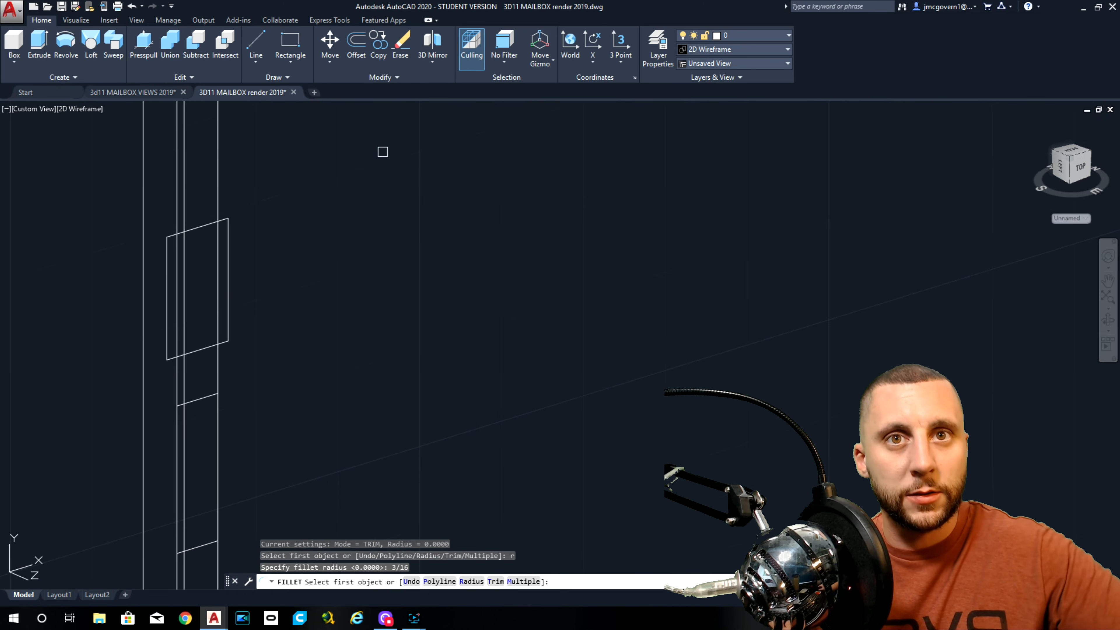
pyautogui.click(167, 257)
pyautogui.click(196, 231)
pyautogui.press('Return')
pyautogui.click(227, 252)
pyautogui.click(214, 222)
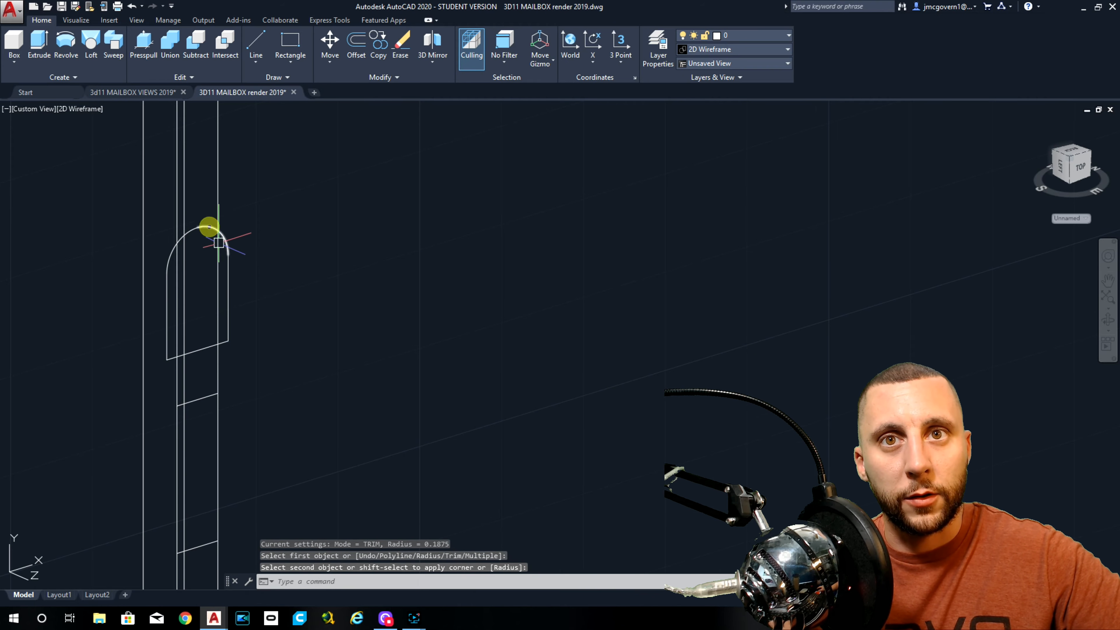
# Join the bottom line, both side lines and the two arcs of the mailbox profile into one closed polyline.
pyautogui.scroll(-3, 250, 272)
pyautogui.scroll(4, 247, 255)
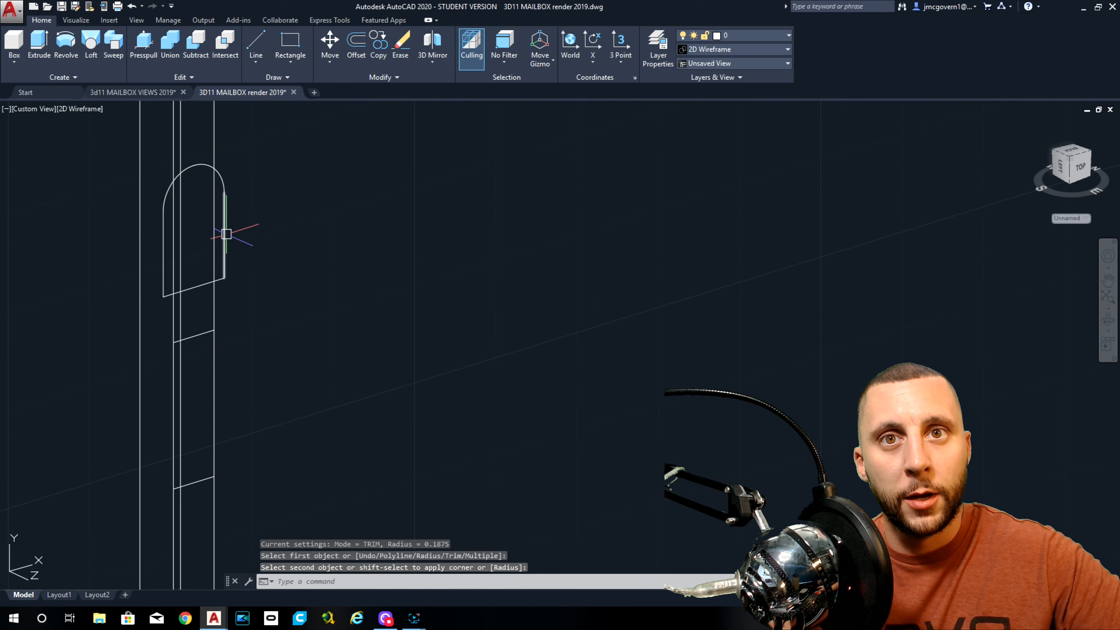
pyautogui.click(225, 234)
pyautogui.click(203, 167)
pyautogui.click(185, 172)
pyautogui.click(160, 237)
pyautogui.click(202, 285)
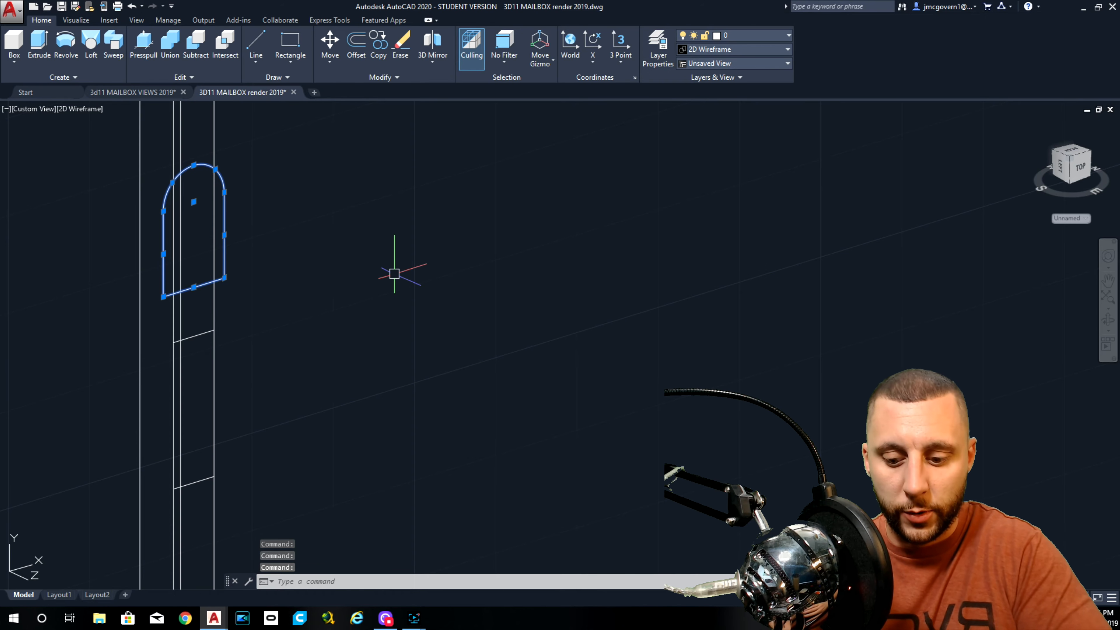
pyautogui.write('join')
pyautogui.press('Return')
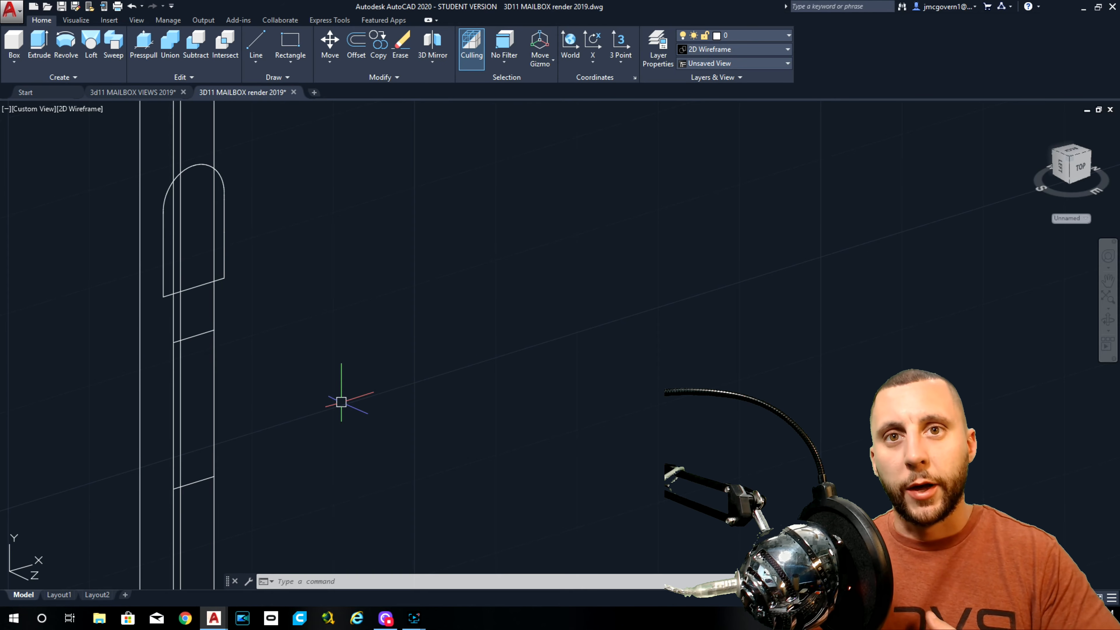
pyautogui.click(223, 242)
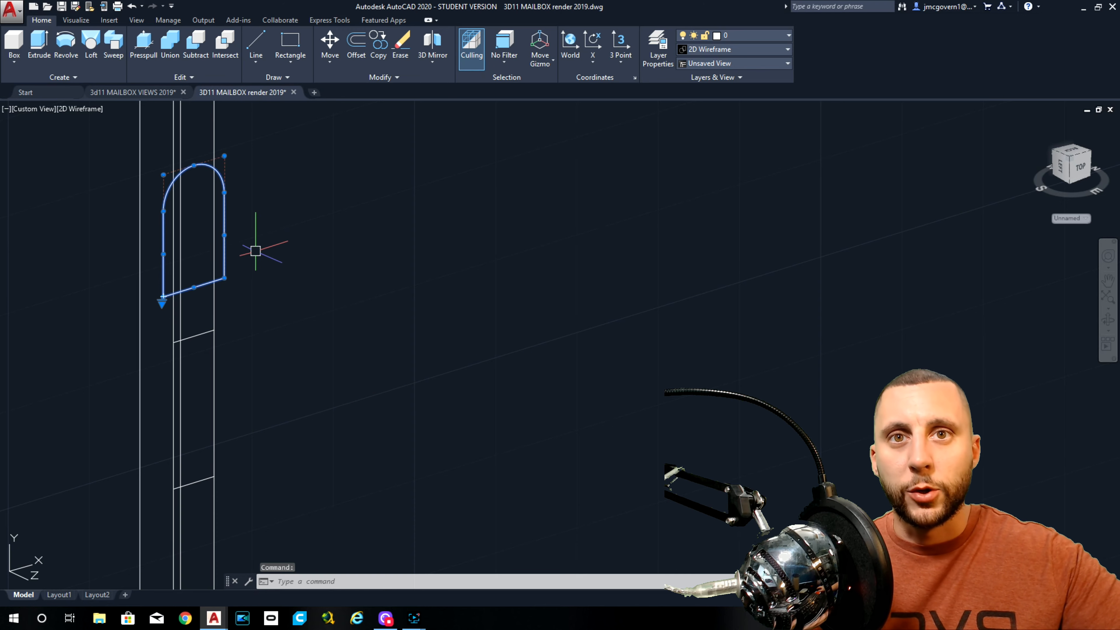
pyautogui.write('e')
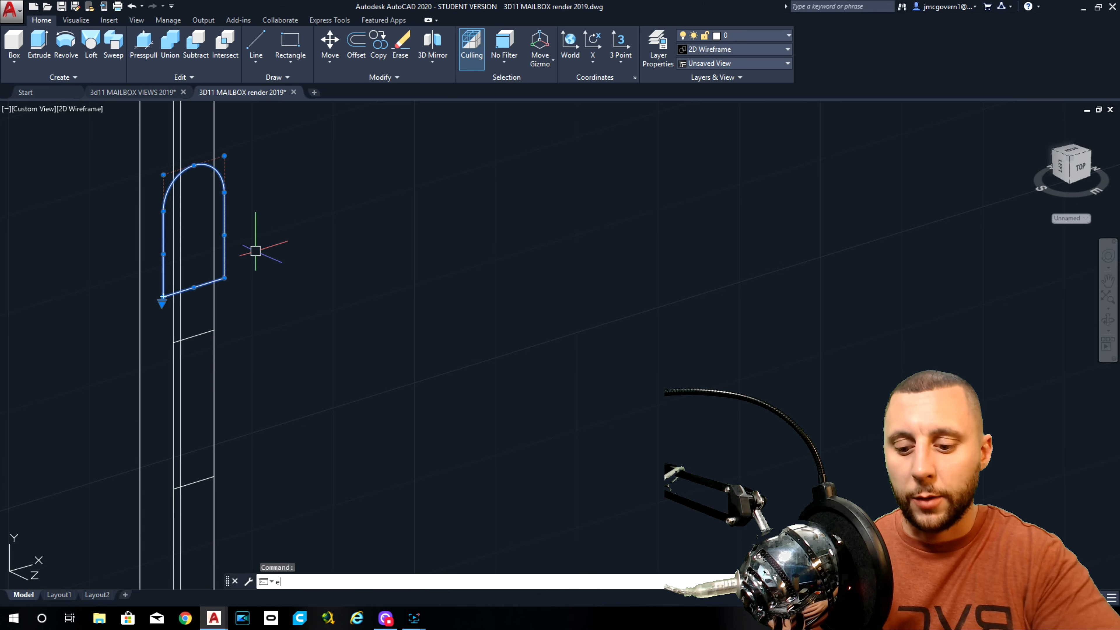
pyautogui.write('xtru')
pyautogui.press('Return')
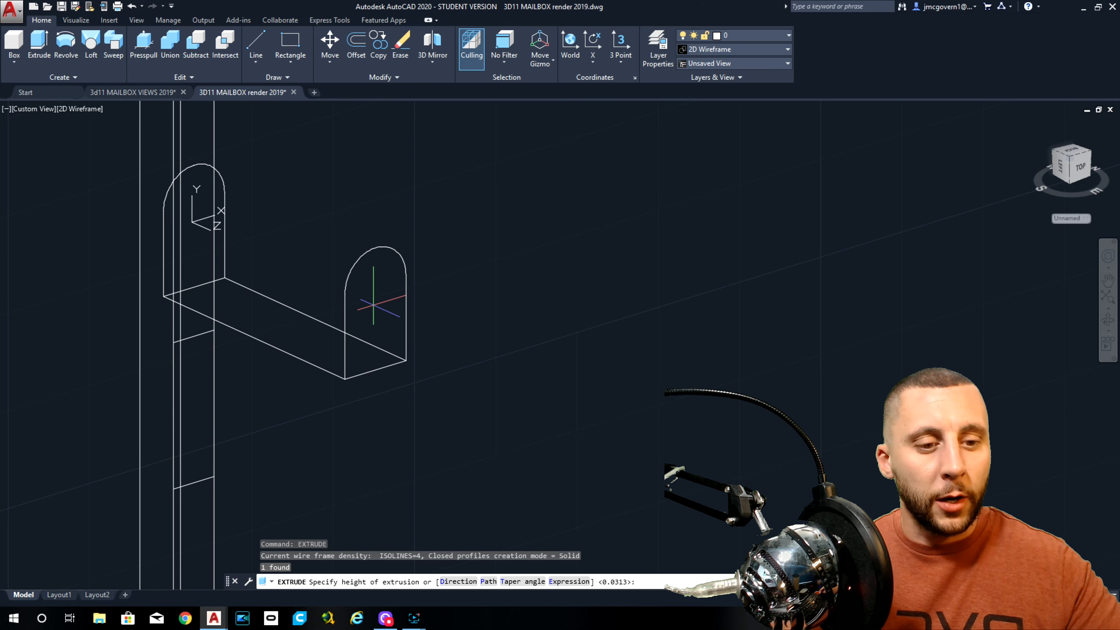
pyautogui.press('Escape')
# Check the mailbox's length in the dimensioned views drawing and return to the post model.
pyautogui.click(132, 93)
pyautogui.moveTo(165, 240); pyautogui.dragTo(244, 267, button='middle')
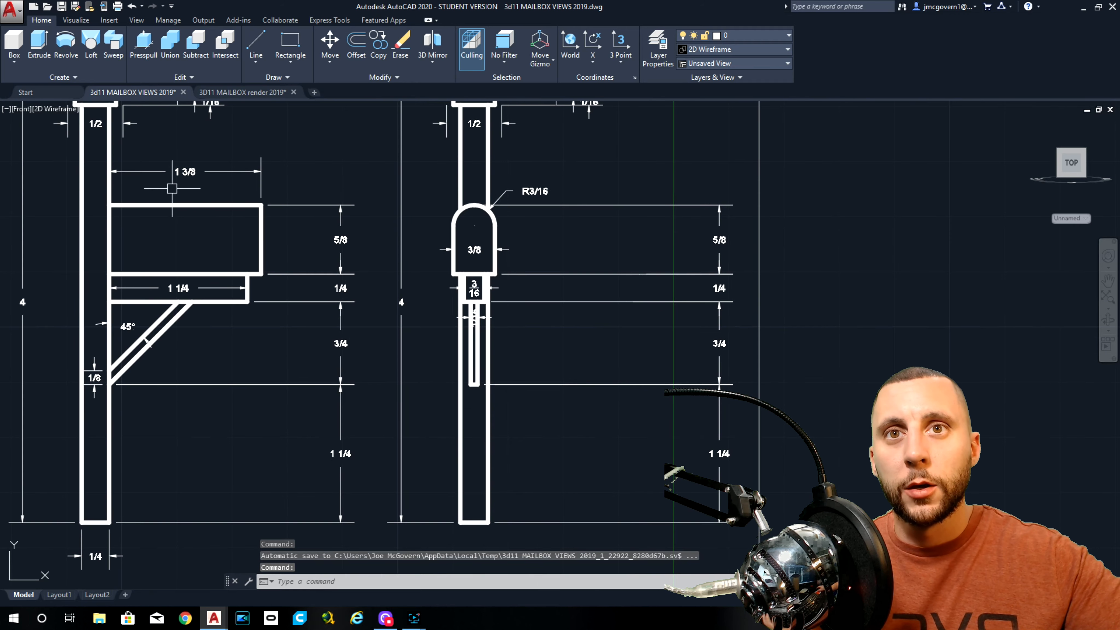
pyautogui.click(230, 92)
# Extrude the arched mailbox profile 1-3/8 outward from the post as a solid.
pyautogui.click(226, 220)
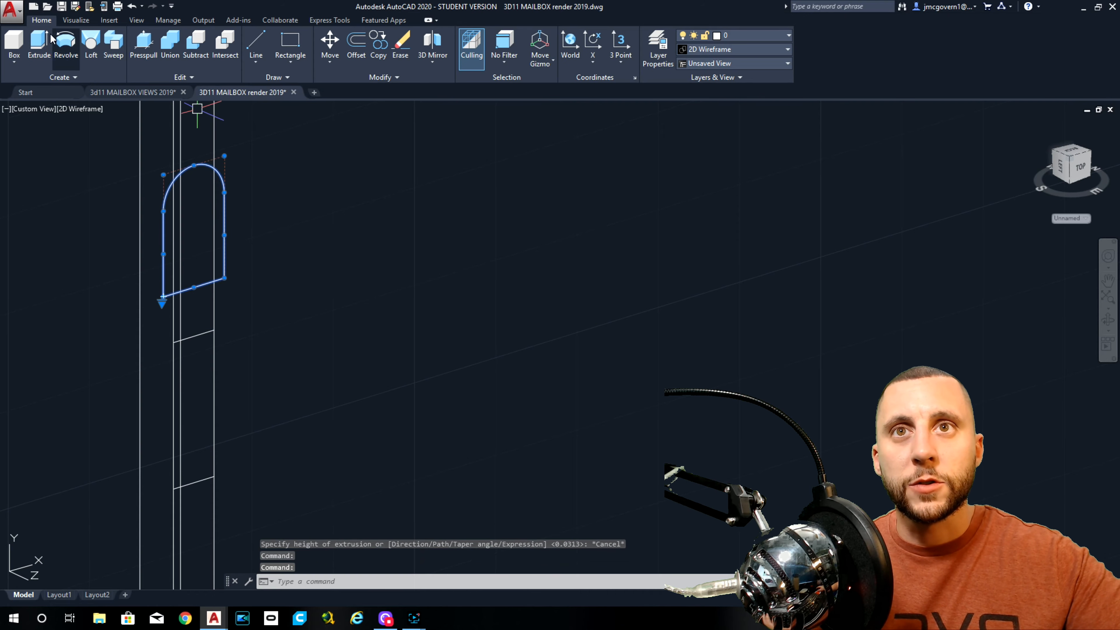
pyautogui.click(39, 42)
pyautogui.write('1-3/8')
pyautogui.press('Return')
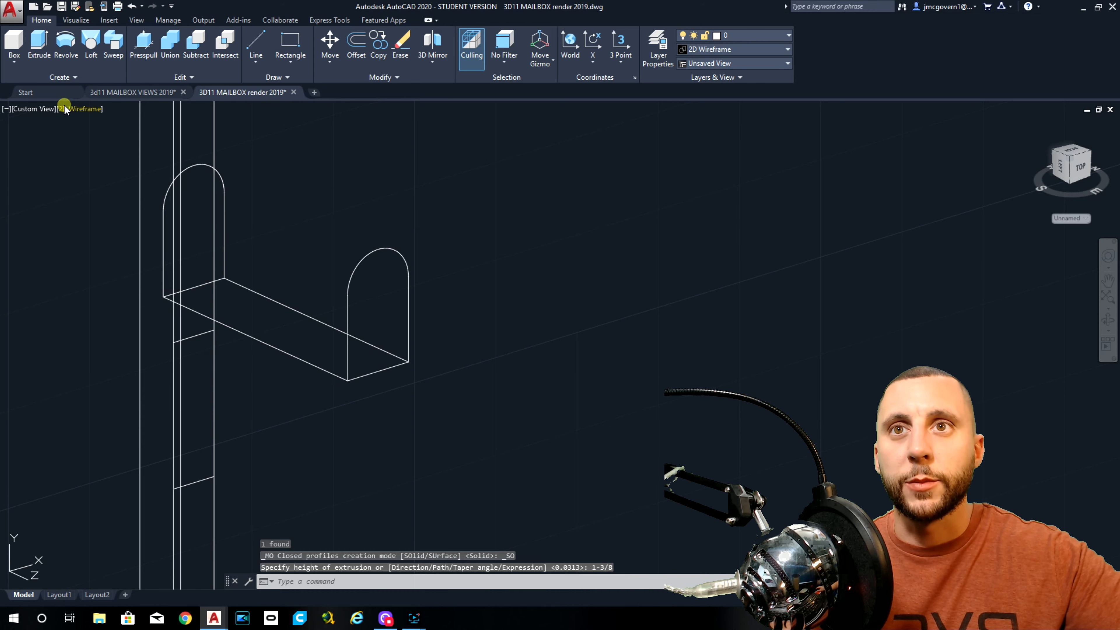
# Preview the mailbox in the Conceptual visual style, then undo the style change.
pyautogui.click(79, 108)
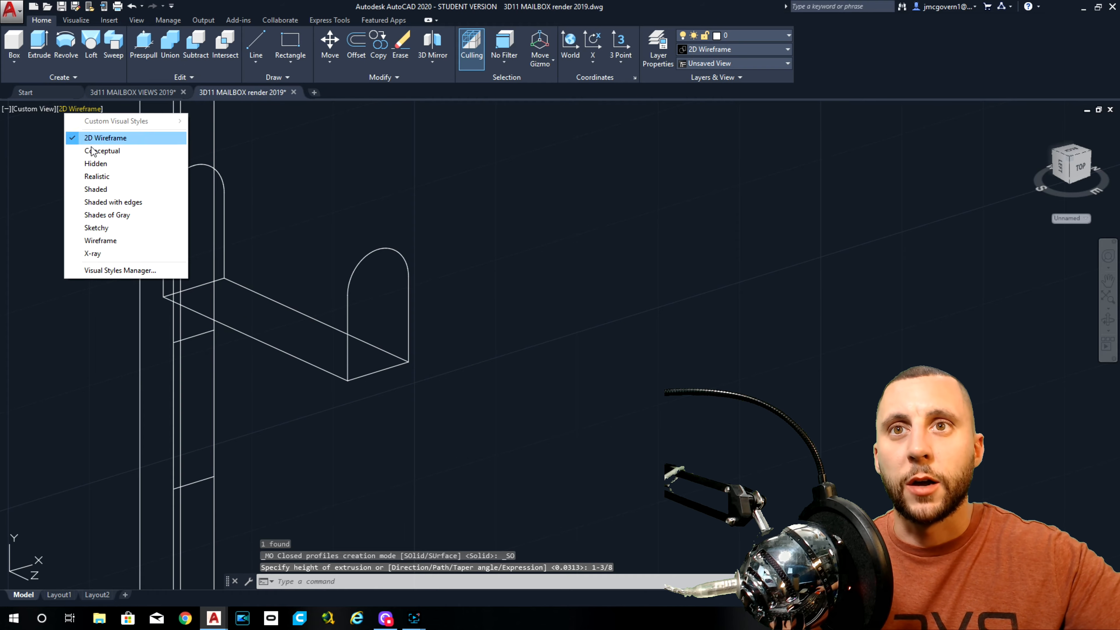
pyautogui.click(108, 151)
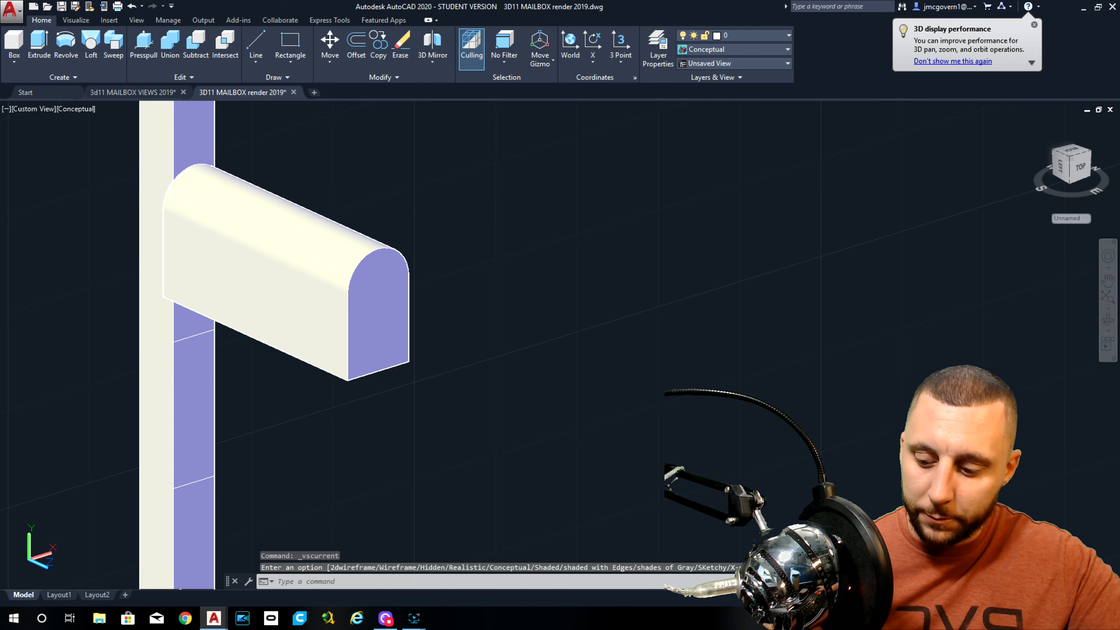
pyautogui.hotkey('ctrl', 'z')
# Check the support arm's front width in the dimensioned views drawing and return to the guide lines below the mailbox.
pyautogui.moveTo(405, 310); pyautogui.dragTo(434, 220, button='middle')
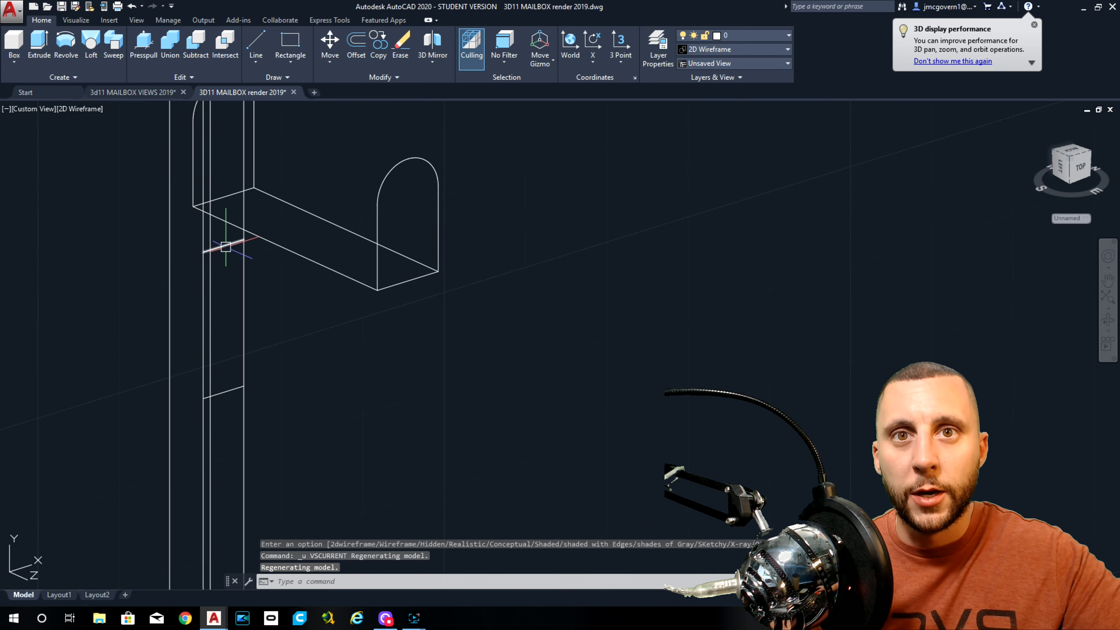
pyautogui.click(158, 90)
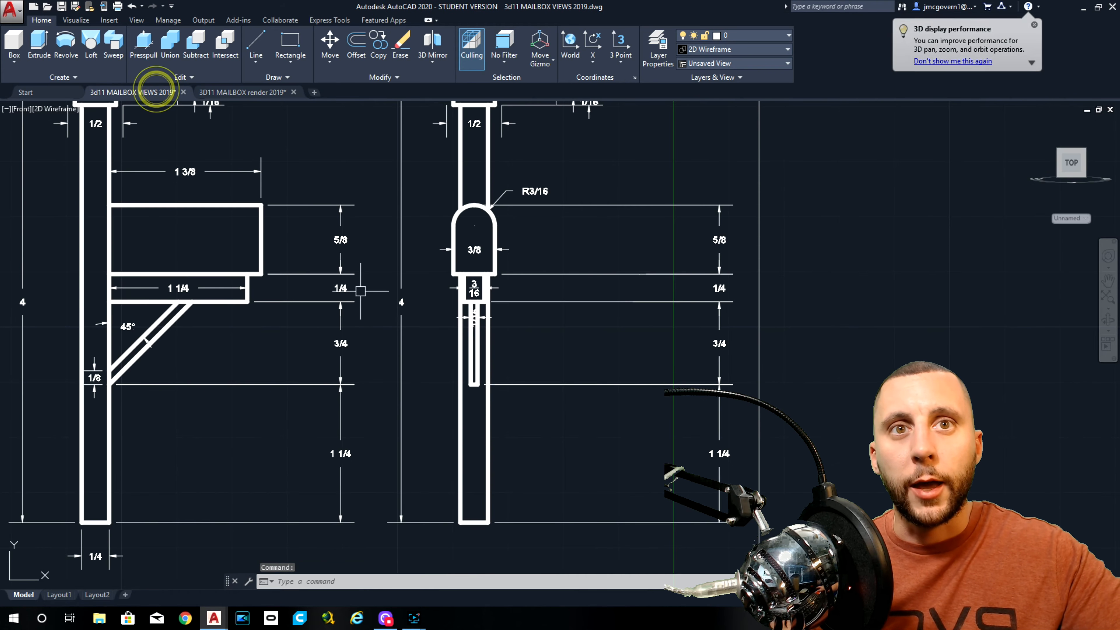
pyautogui.scroll(8, 474, 291)
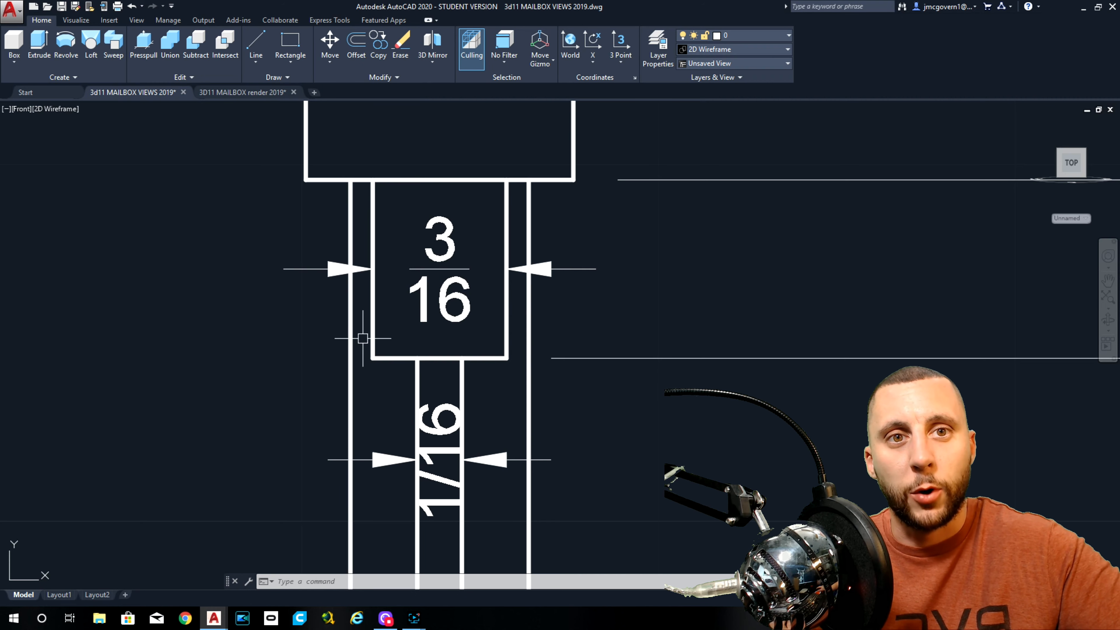
pyautogui.click(207, 93)
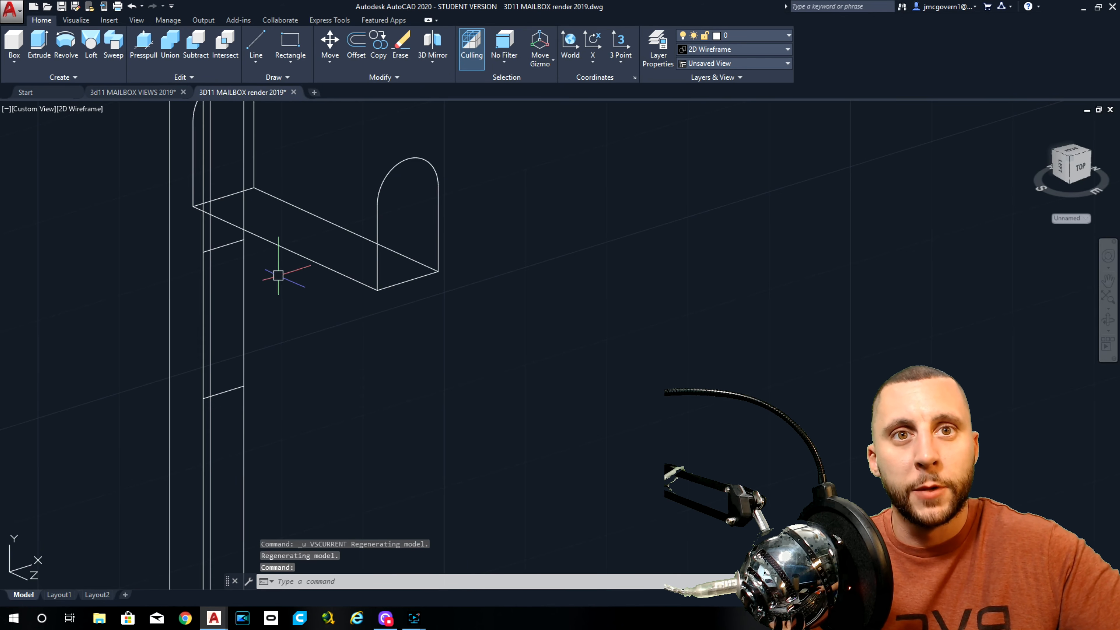
# Shorten the guide line just below the mailbox by 1/32 at each end to match the support arm's width.
pyautogui.scroll(5, 220, 243)
pyautogui.click(220, 246)
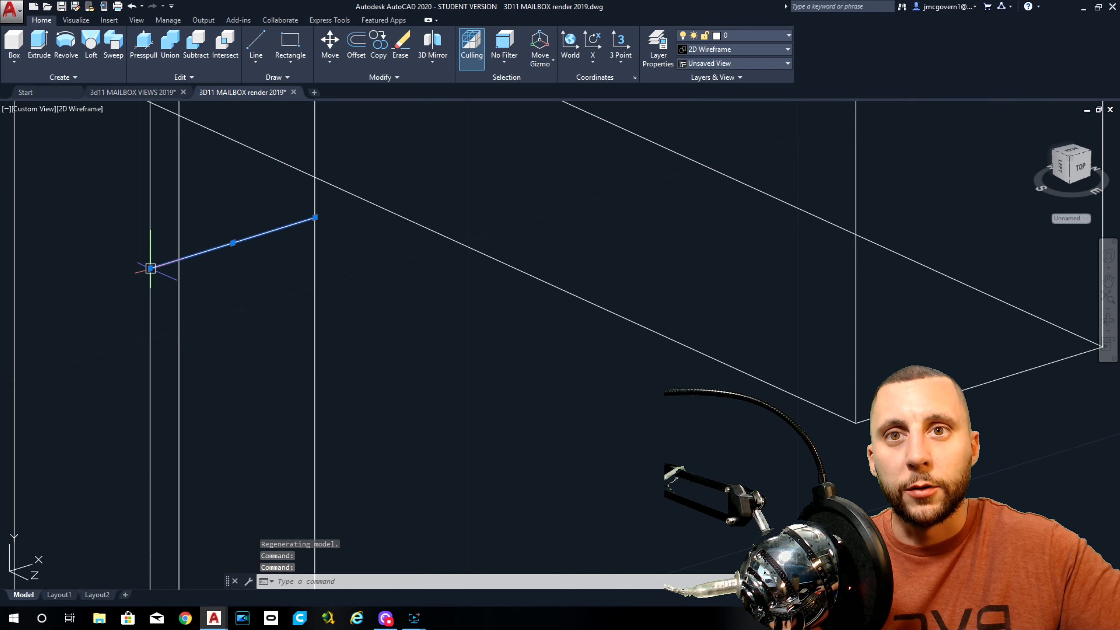
pyautogui.click(150, 268)
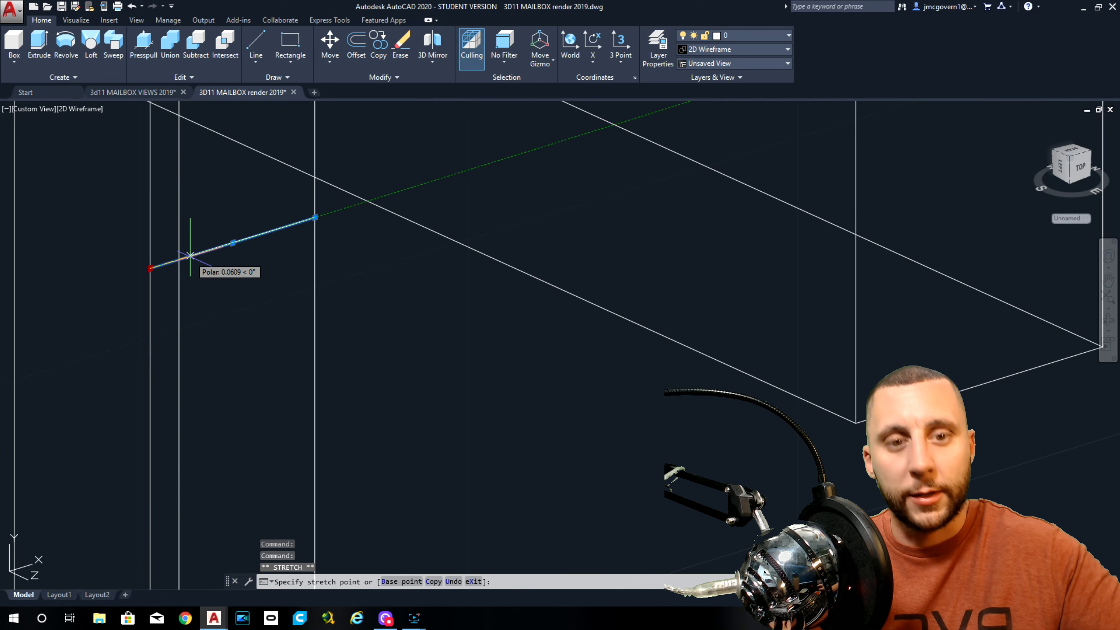
pyautogui.write('1/32')
pyautogui.press('Return')
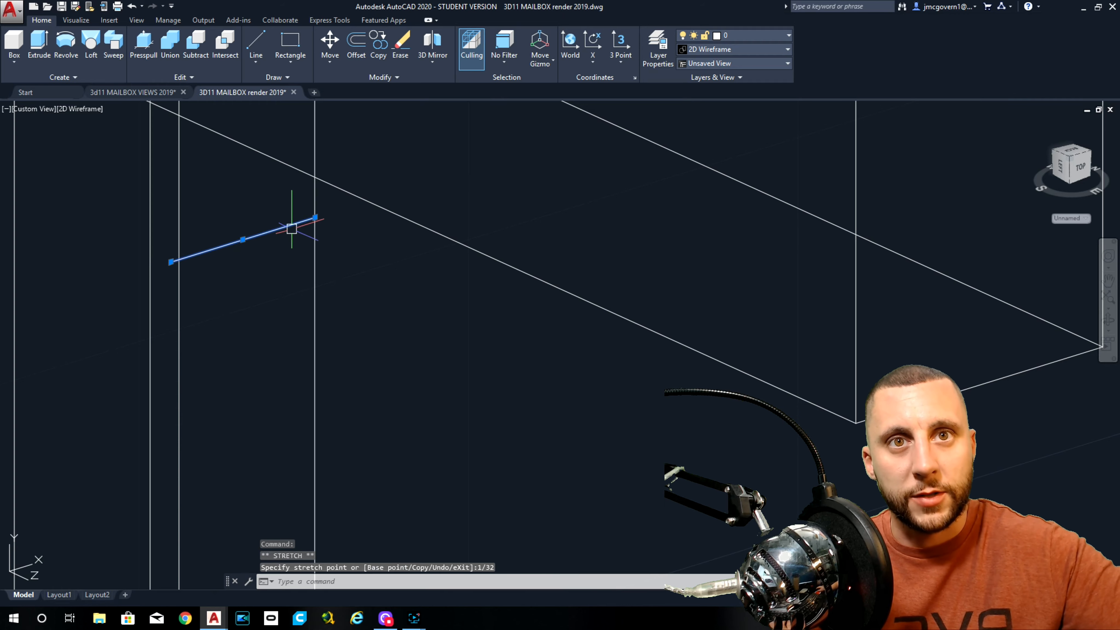
pyautogui.click(315, 218)
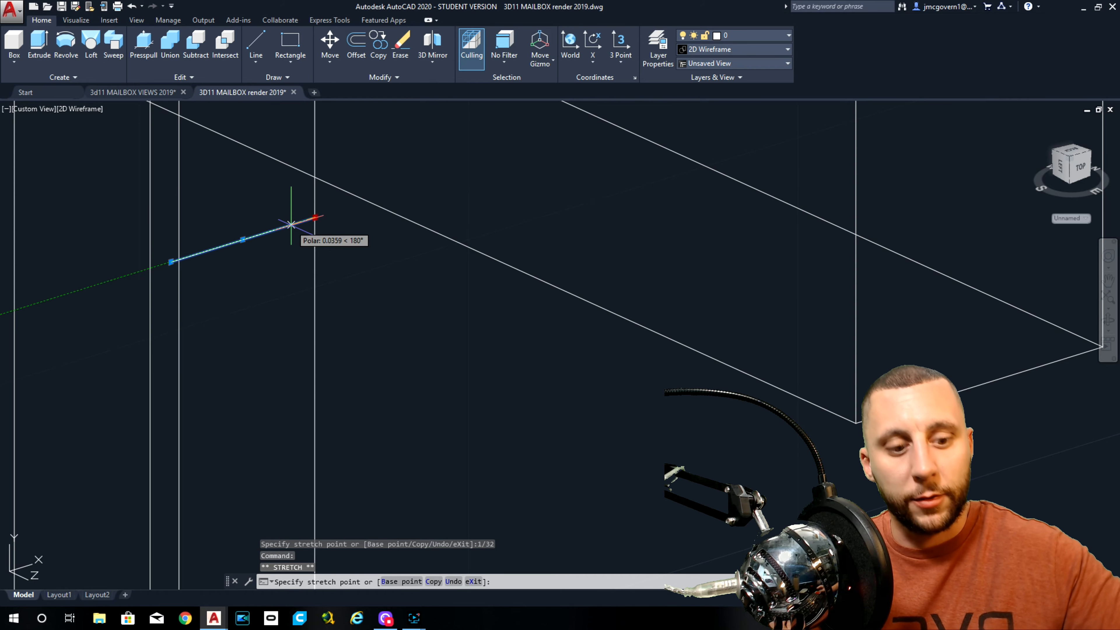
pyautogui.write('1/32')
pyautogui.press('Return')
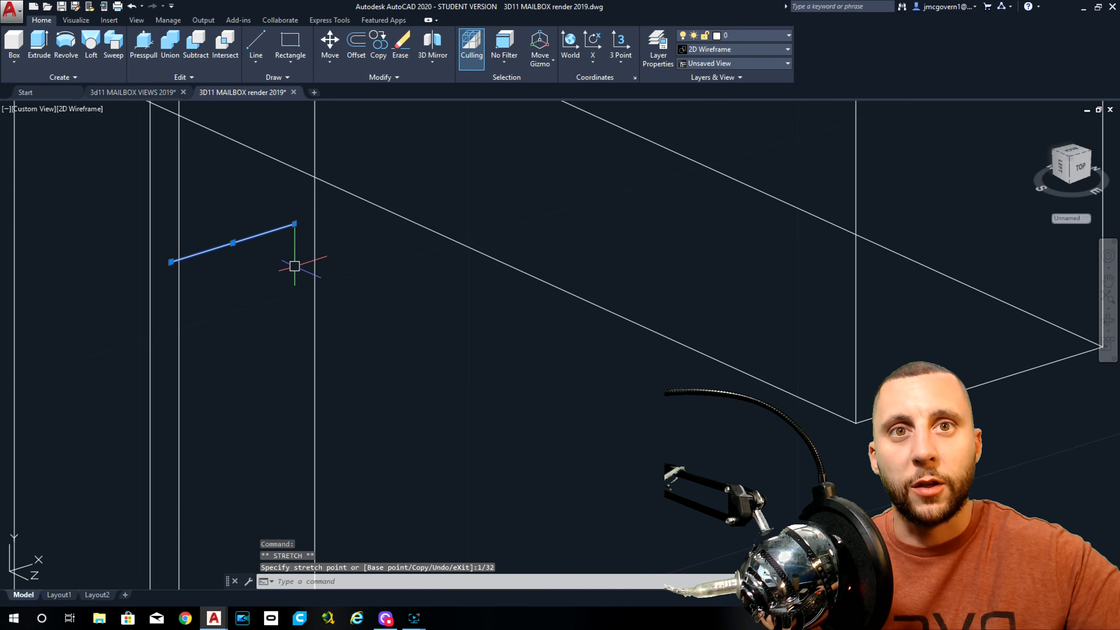
pyautogui.press('Escape')
pyautogui.press('Escape')
# Check the shortened guide line's length in its properties.
pyautogui.click(245, 240)
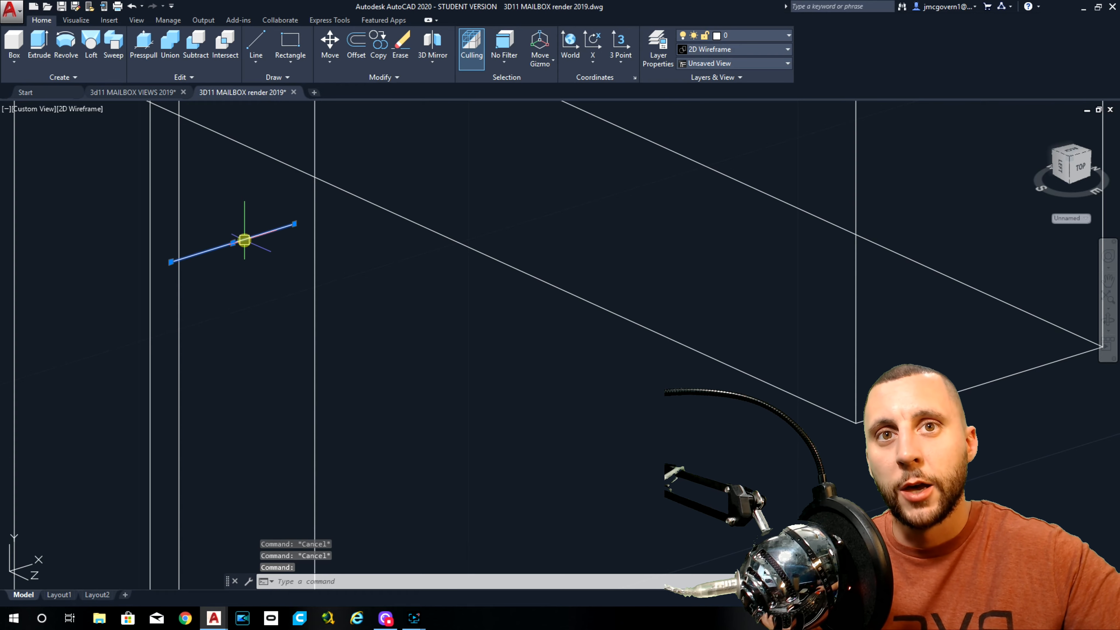
pyautogui.rightClick(361, 250)
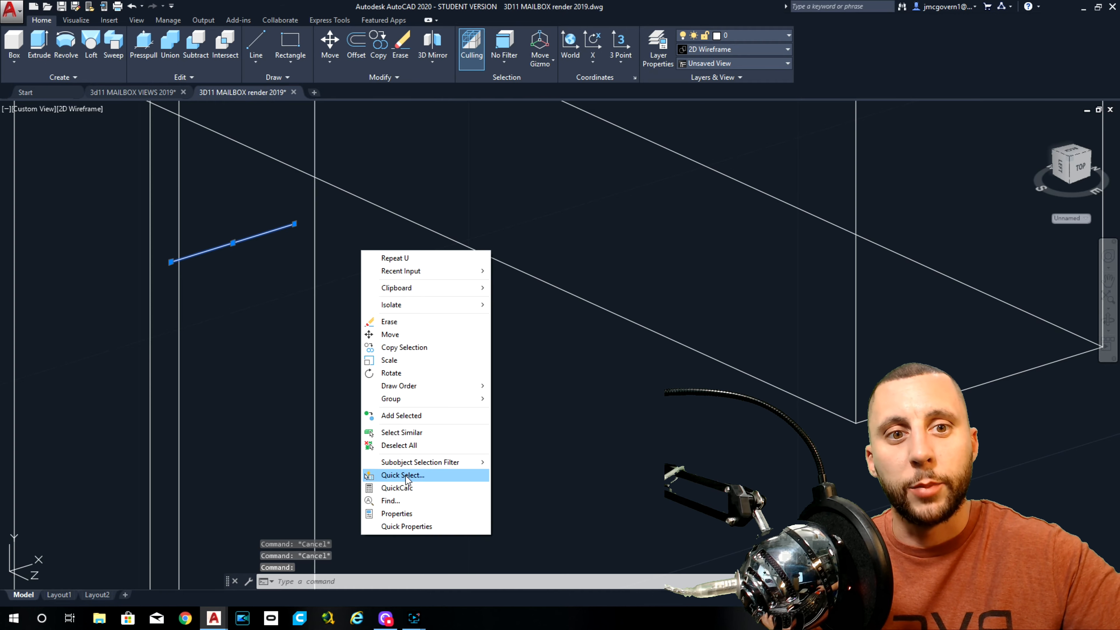
pyautogui.click(408, 514)
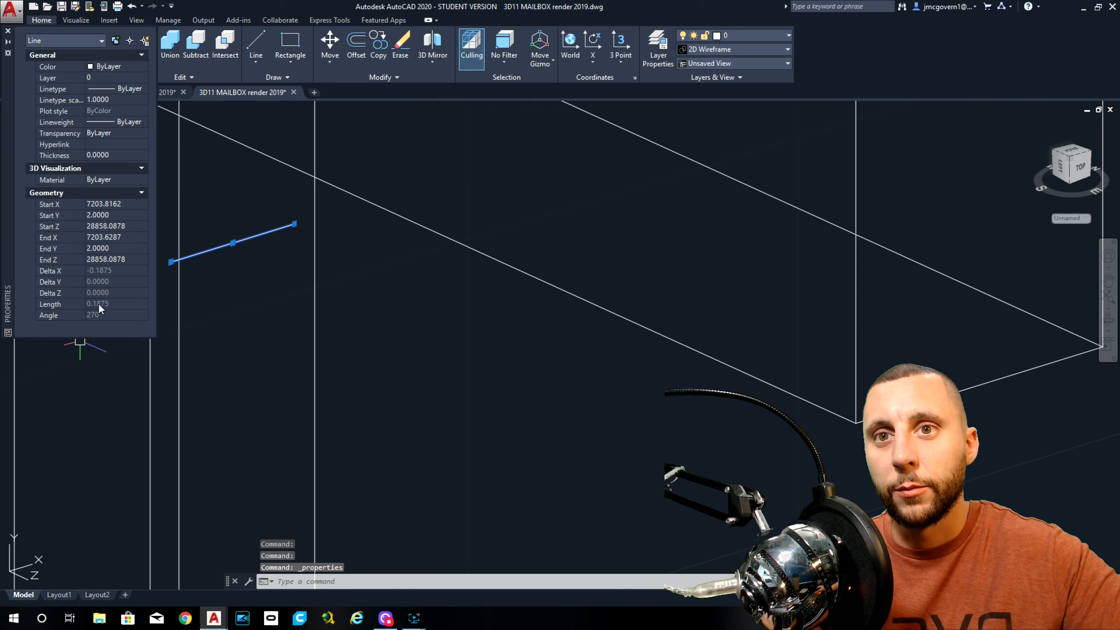
pyautogui.click(8, 30)
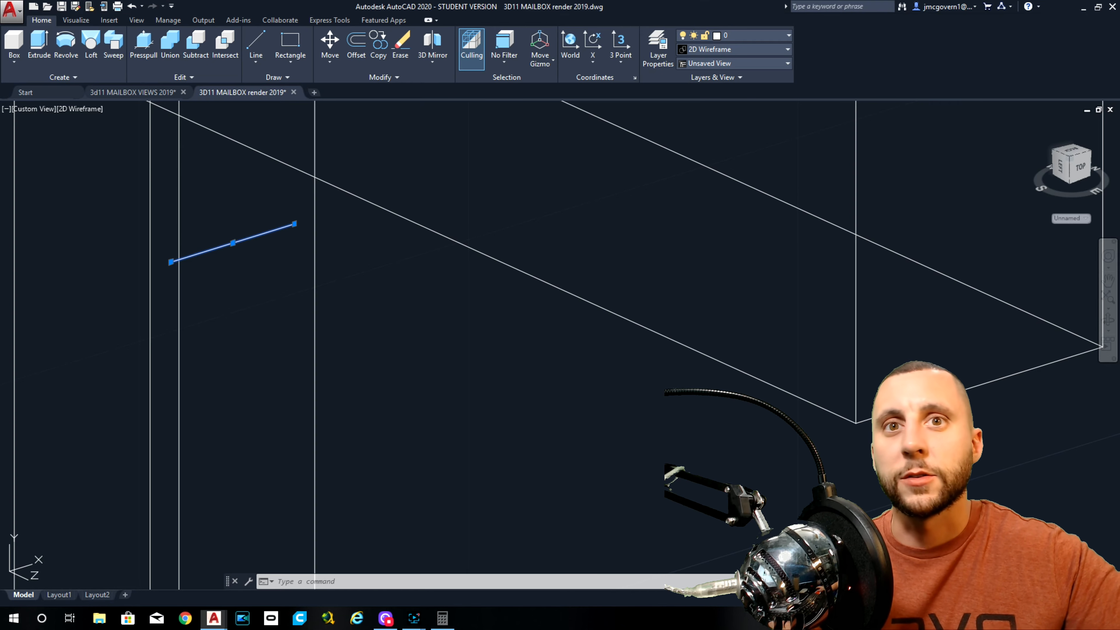
pyautogui.press('Escape')
# Check the support arm's height in the dimensioned views drawing, then return to the 3D mailbox drawing.
pyautogui.scroll(-2, 276, 269)
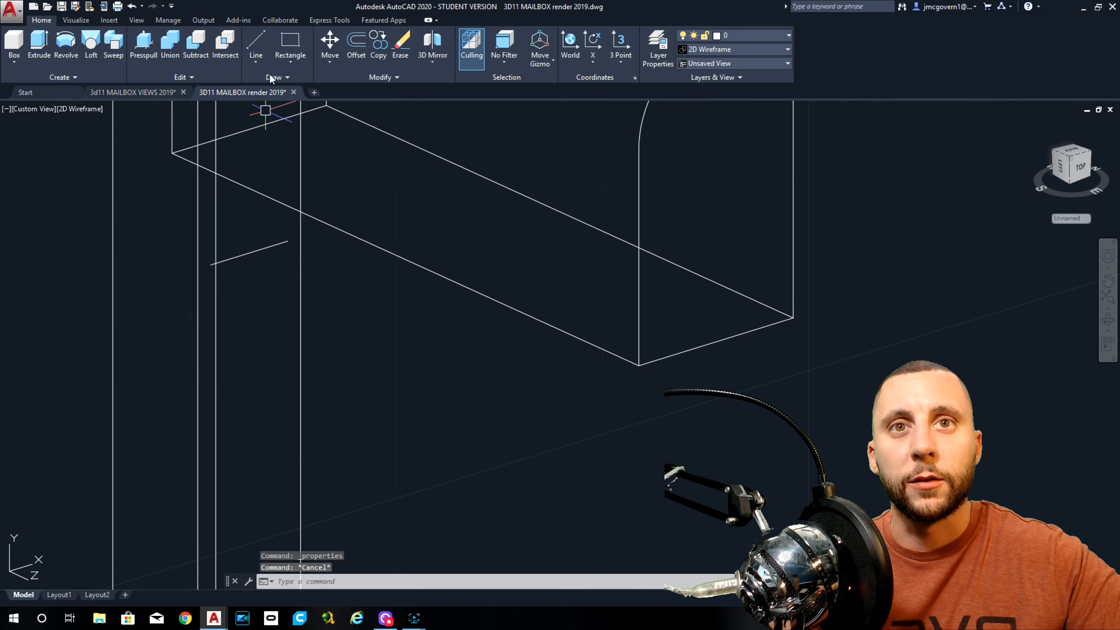
pyautogui.click(256, 42)
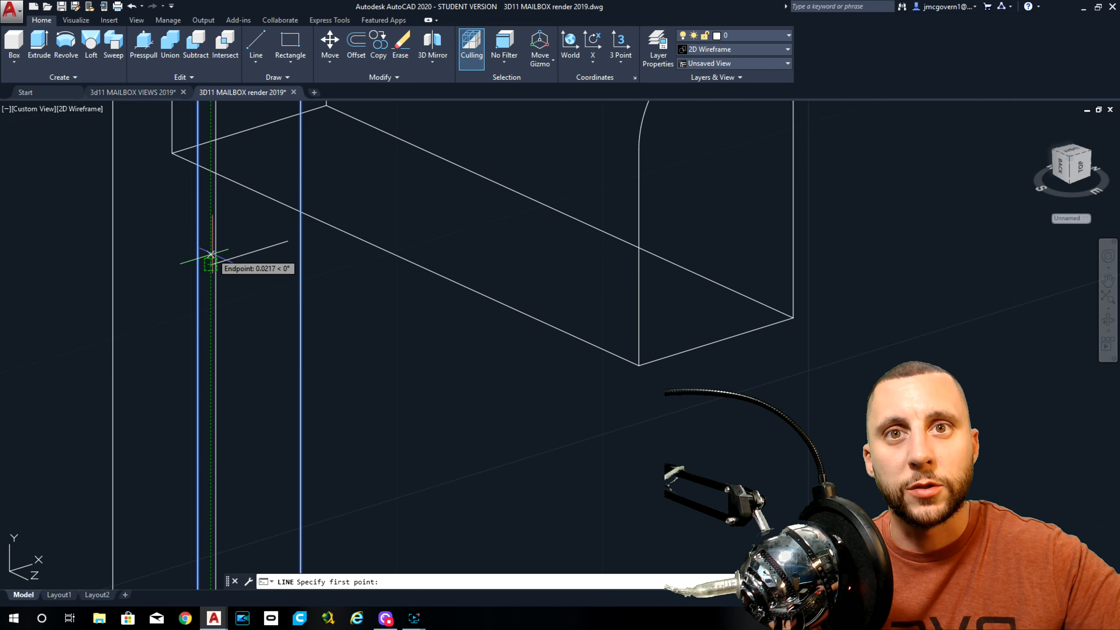
pyautogui.click(154, 92)
pyautogui.scroll(-5, 476, 301)
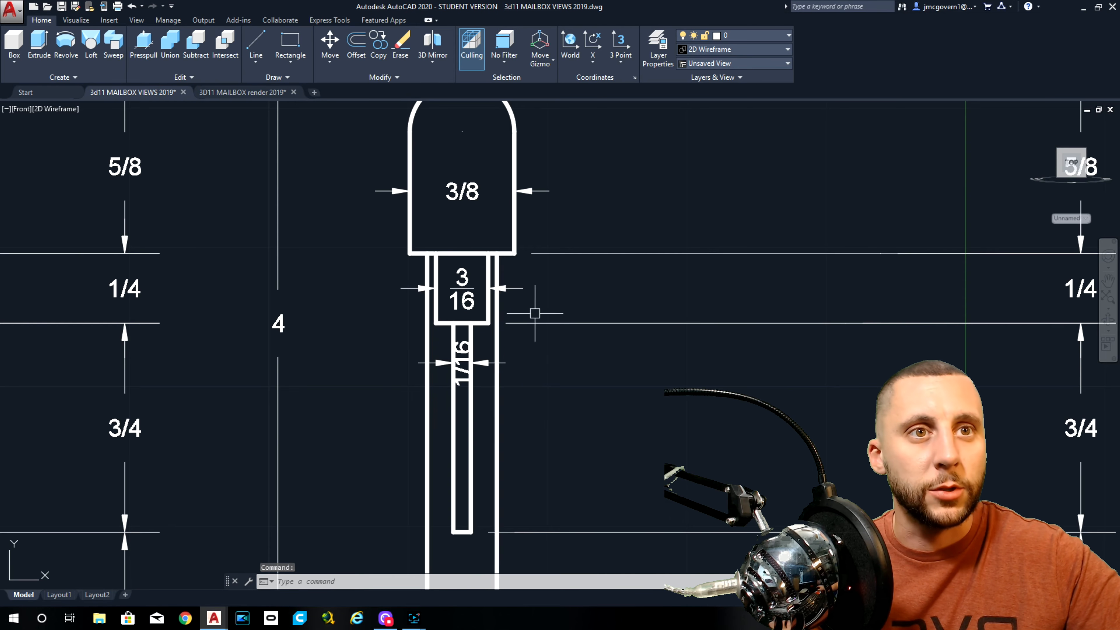
pyautogui.moveTo(533, 313); pyautogui.dragTo(242, 282, button='middle')
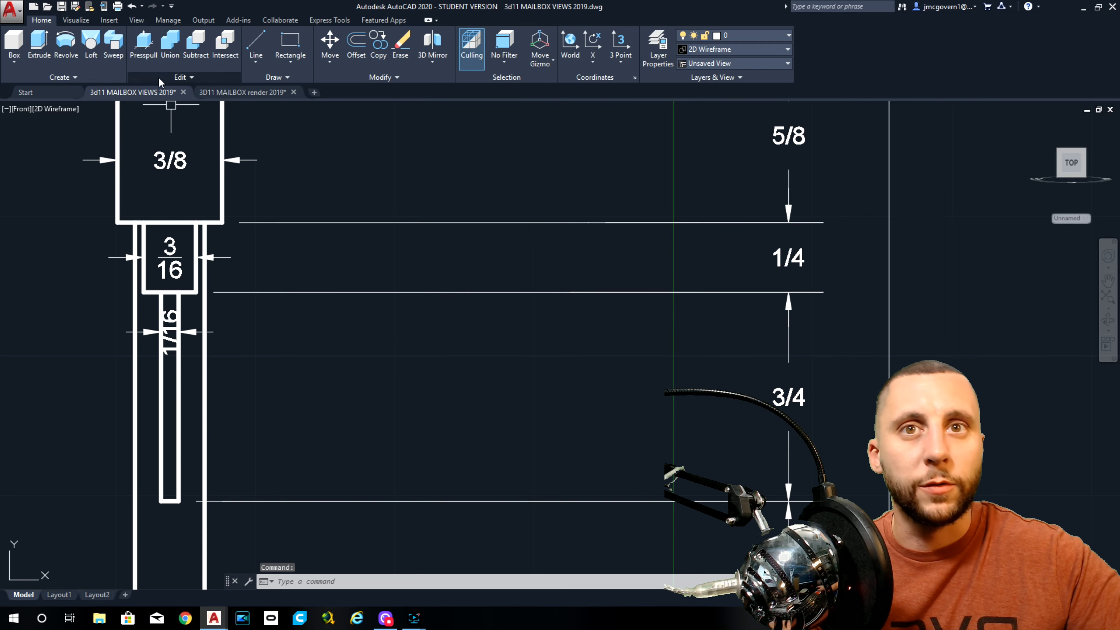
pyautogui.click(240, 92)
# Draw a vertical line .25 long upward from the left end of the shortened guide line below the mailbox.
pyautogui.scroll(3, 253, 242)
pyautogui.click(255, 42)
pyautogui.click(192, 307)
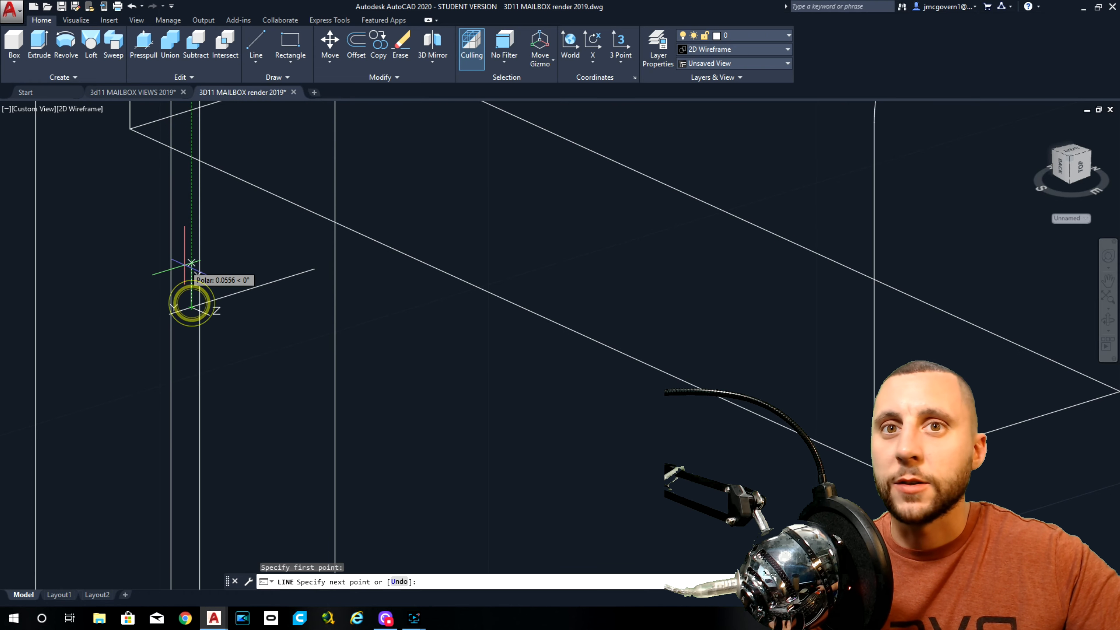
pyautogui.write('.25')
pyautogui.press('Return')
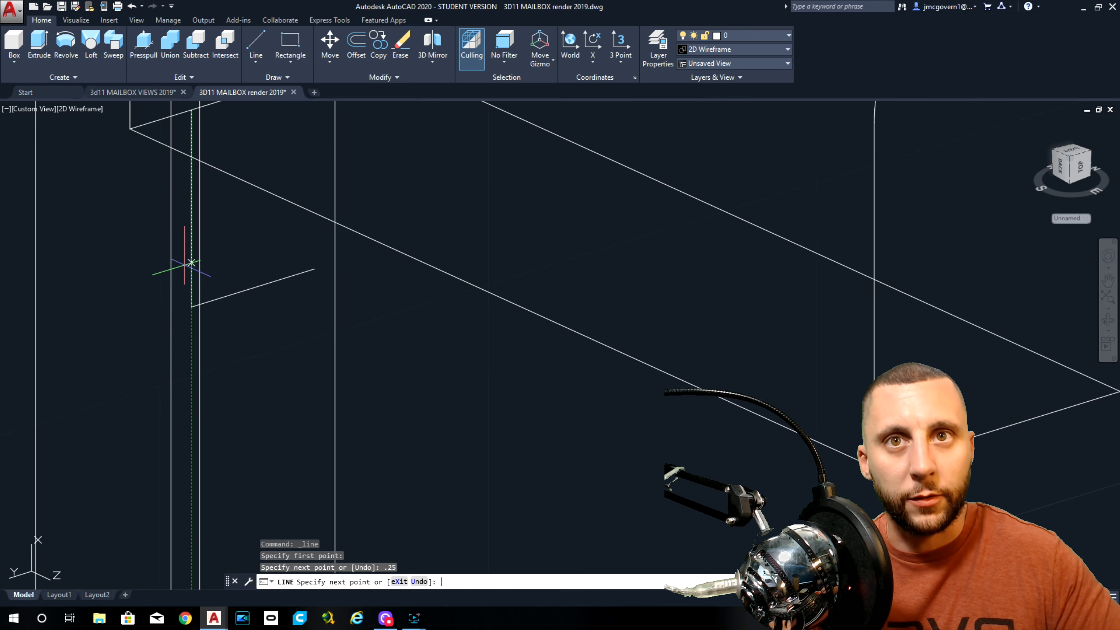
pyautogui.moveTo(212, 265); pyautogui.dragTo(192, 174, button='middle')
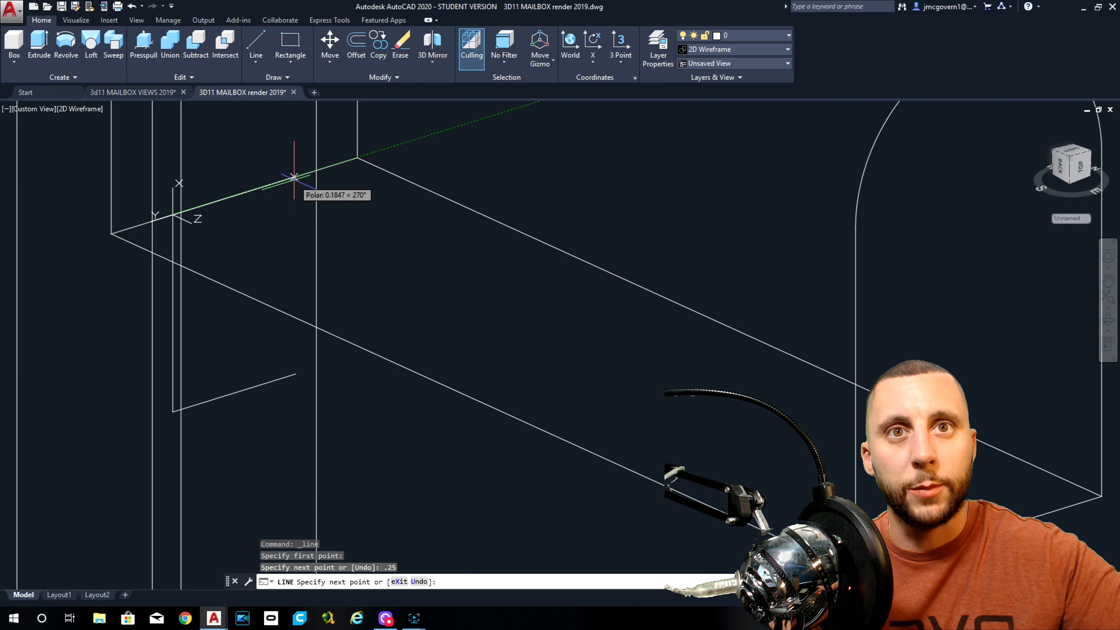
pyautogui.write('3/8')
pyautogui.press('Return')
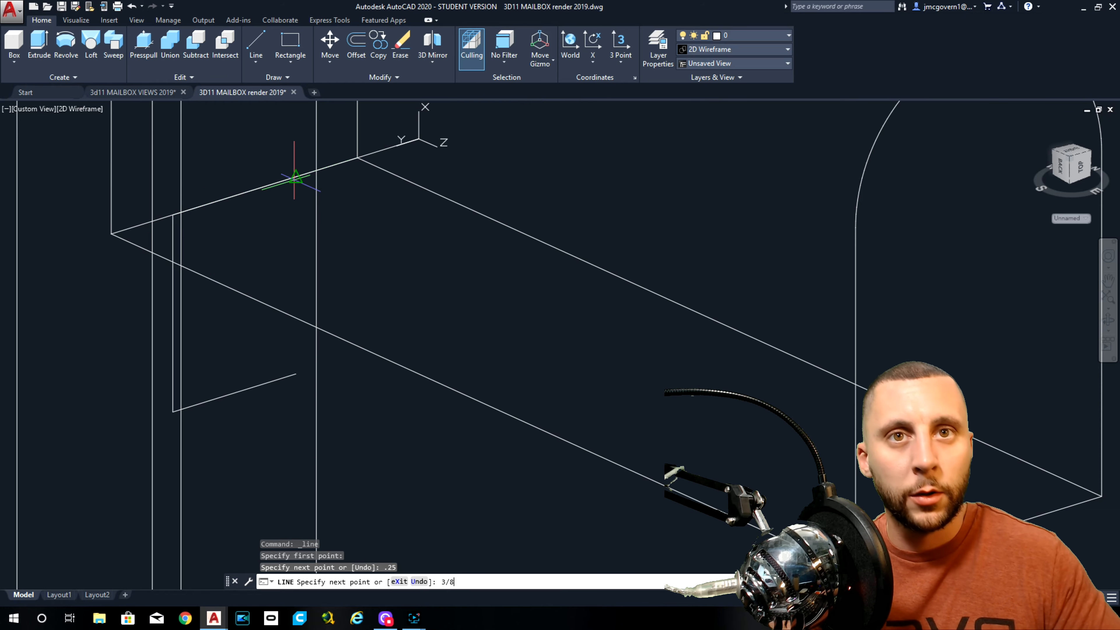
pyautogui.hotkey('ctrl', 'z')
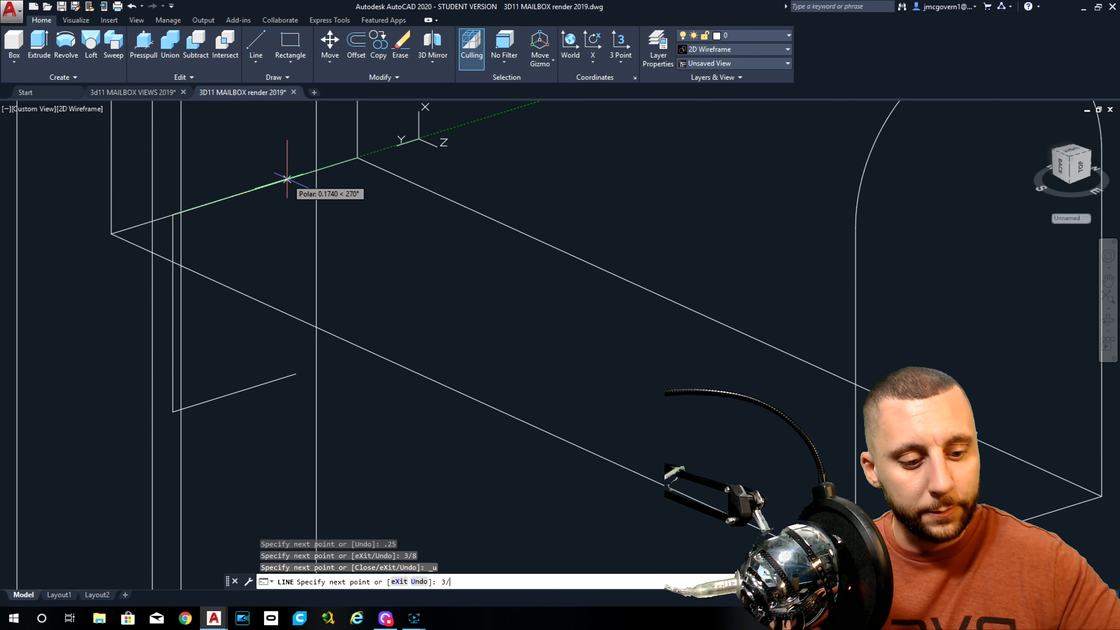
# Continue the arm outline 3/16 along the mailbox's bottom edge and close it down to the guide line's other end.
pyautogui.write('3/16')
pyautogui.press('Return')
pyautogui.scroll(-2, 295, 177)
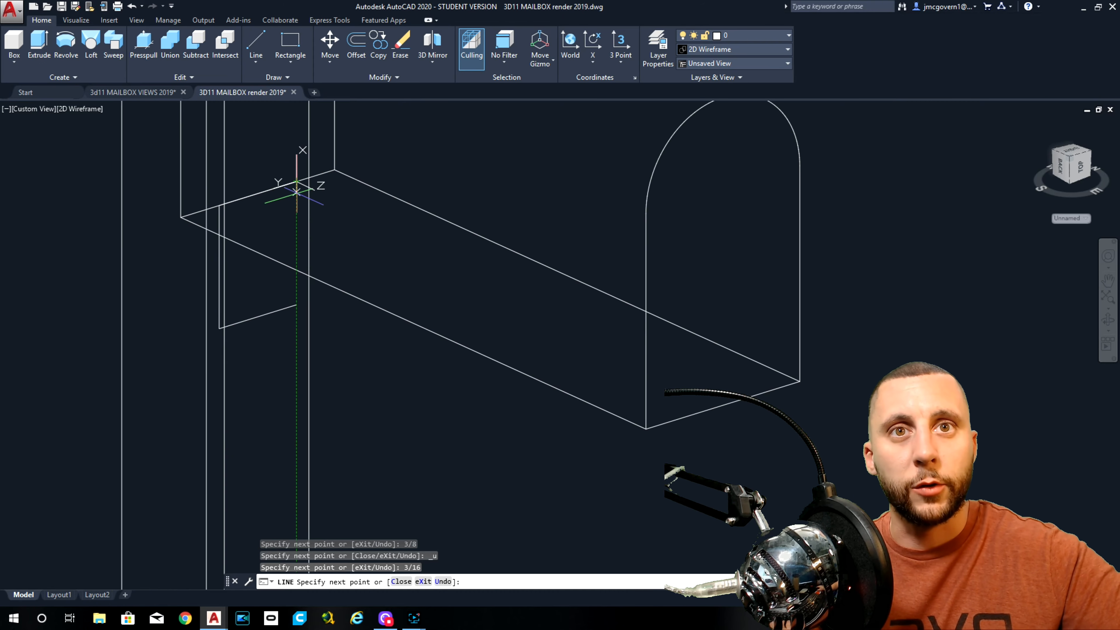
pyautogui.press('Escape')
# Select the four lines of the support arm outline and switch the visual style to Conceptual.
pyautogui.click(295, 295)
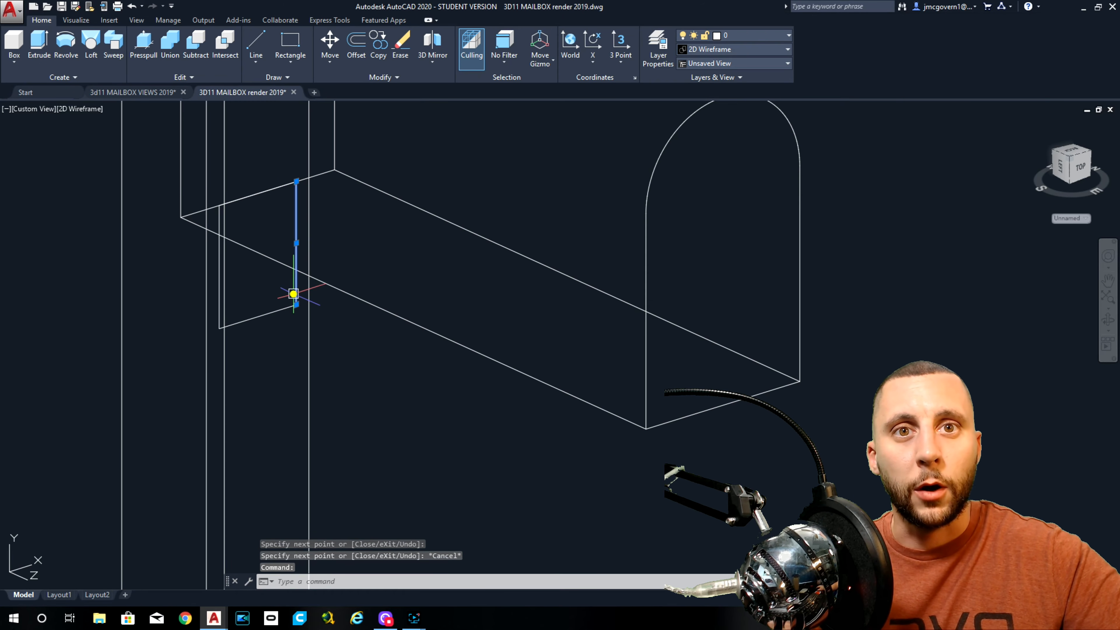
pyautogui.click(283, 309)
pyautogui.click(220, 285)
pyautogui.click(245, 198)
pyautogui.click(80, 109)
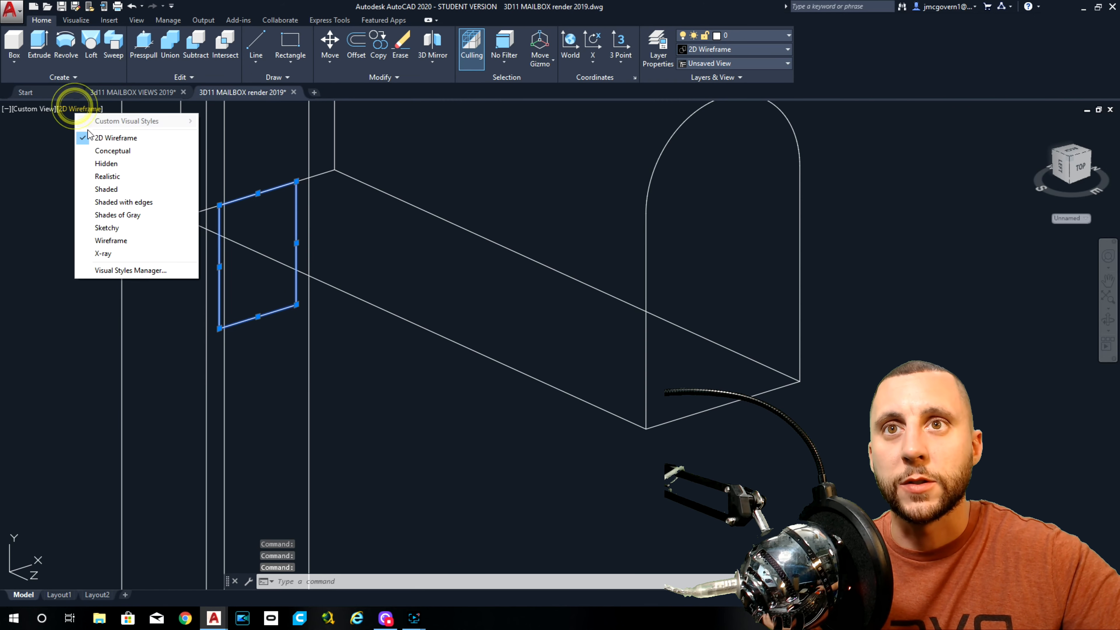
pyautogui.click(95, 153)
pyautogui.scroll(-5, 260, 195)
pyautogui.scroll(3, 282, 222)
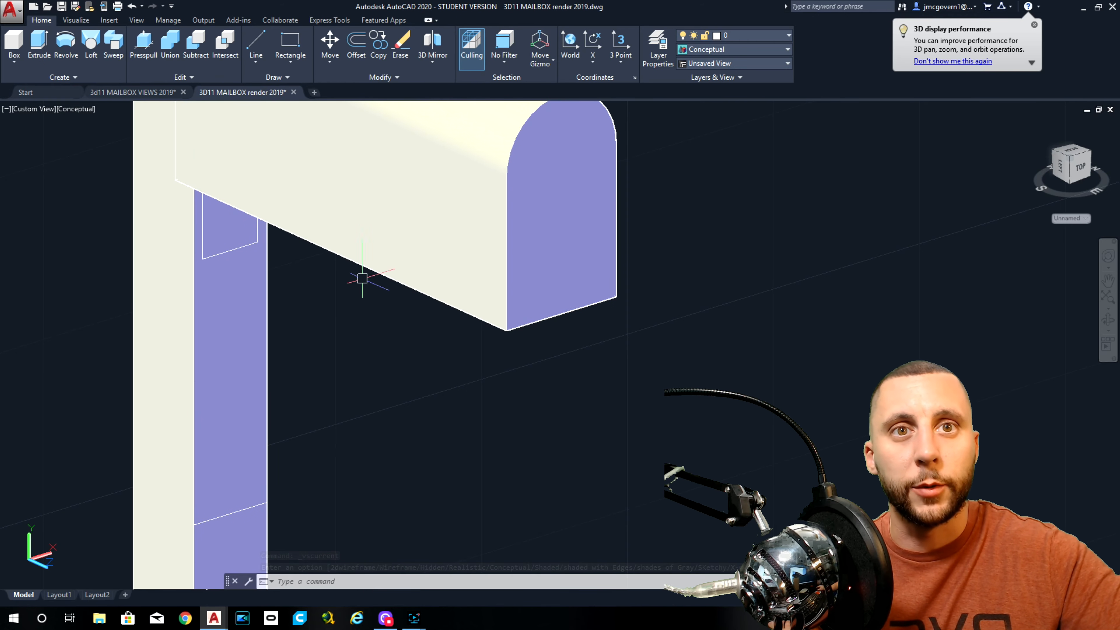
# Check the support arm's length in the side view of the dimensioned views drawing, then return to the 3D model.
pyautogui.click(137, 93)
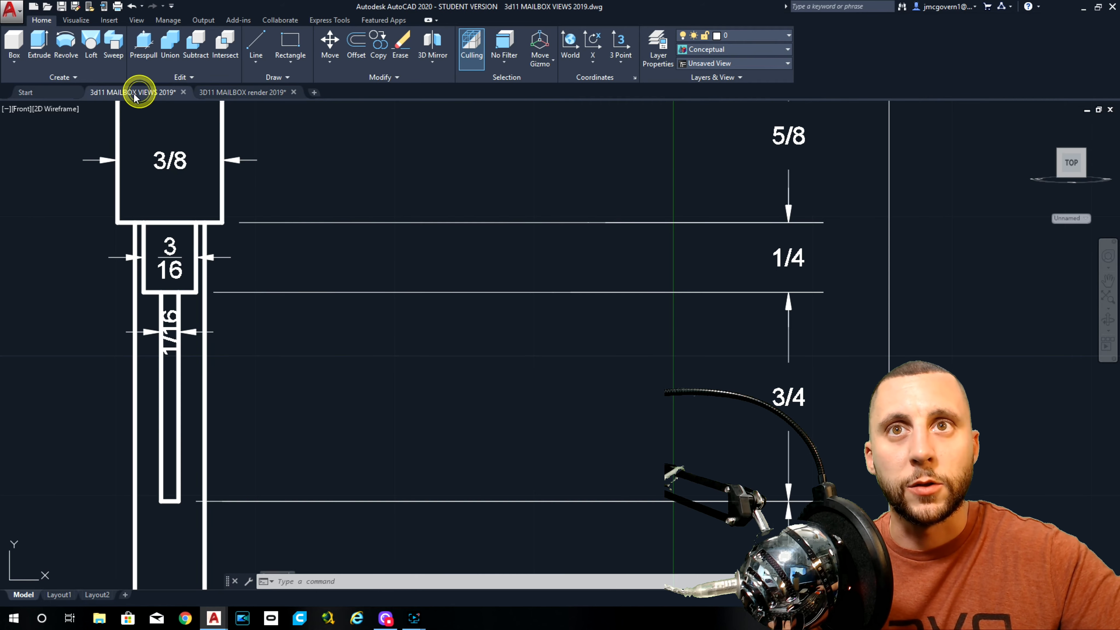
pyautogui.scroll(-5, 212, 185)
pyautogui.scroll(2, 367, 250)
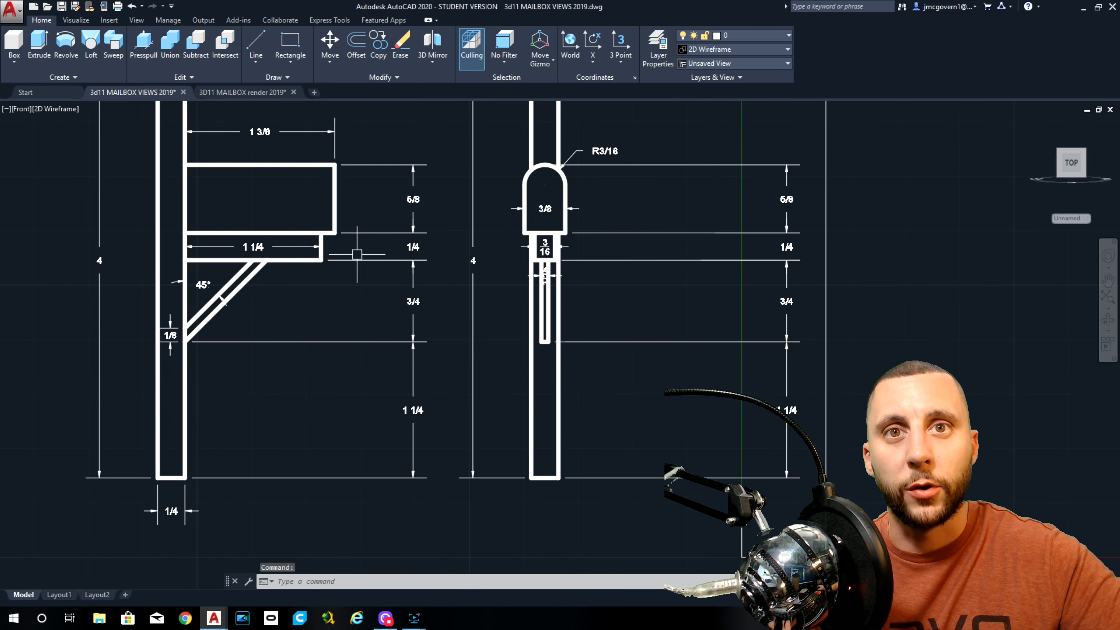
pyautogui.scroll(4, 283, 243)
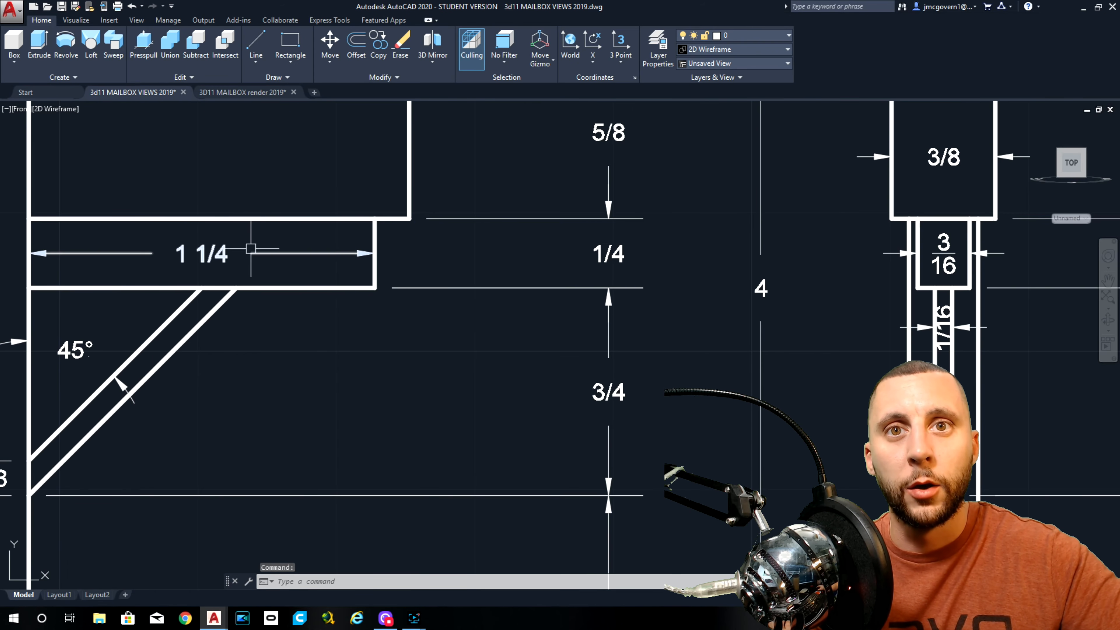
pyautogui.click(247, 92)
# Join the four lines of the support arm outline into a single polyline.
pyautogui.click(94, 136)
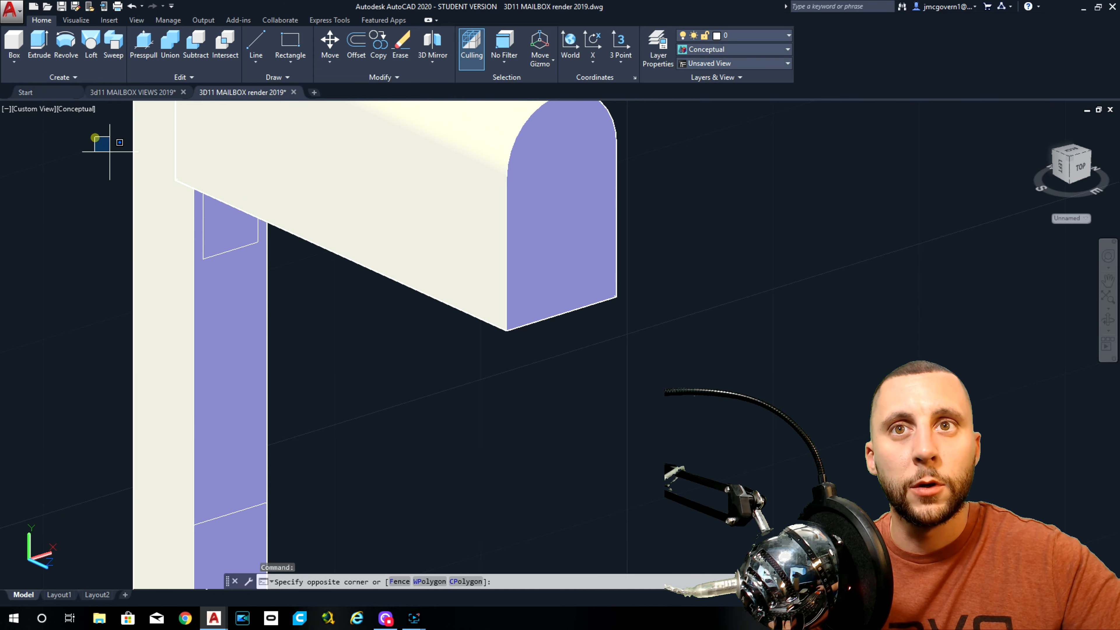
pyautogui.click(352, 307)
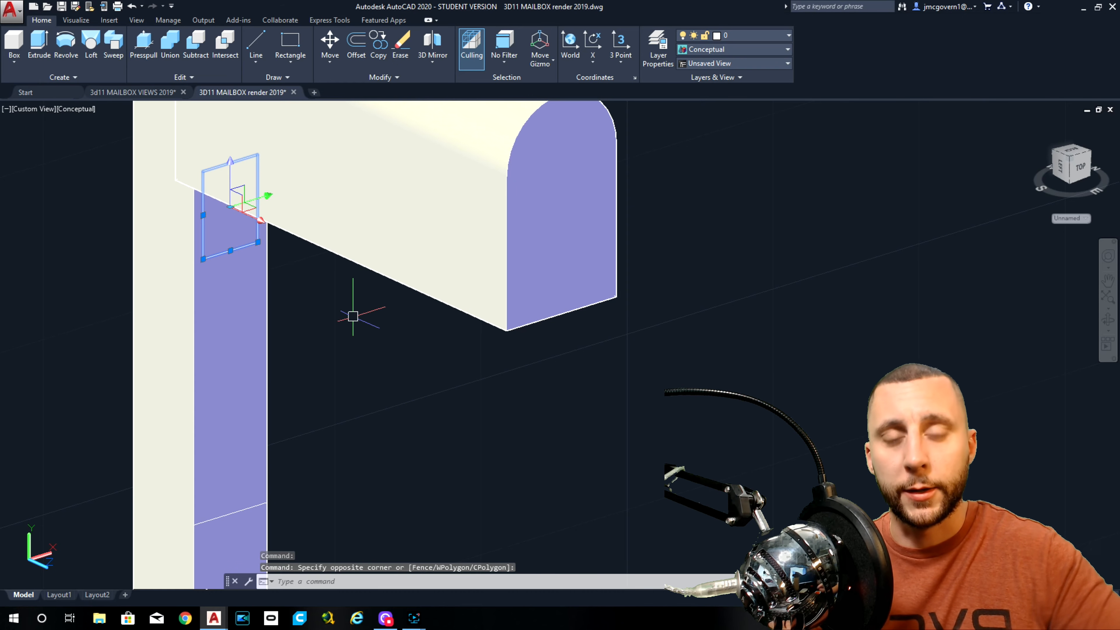
pyautogui.write('j')
pyautogui.press('Return')
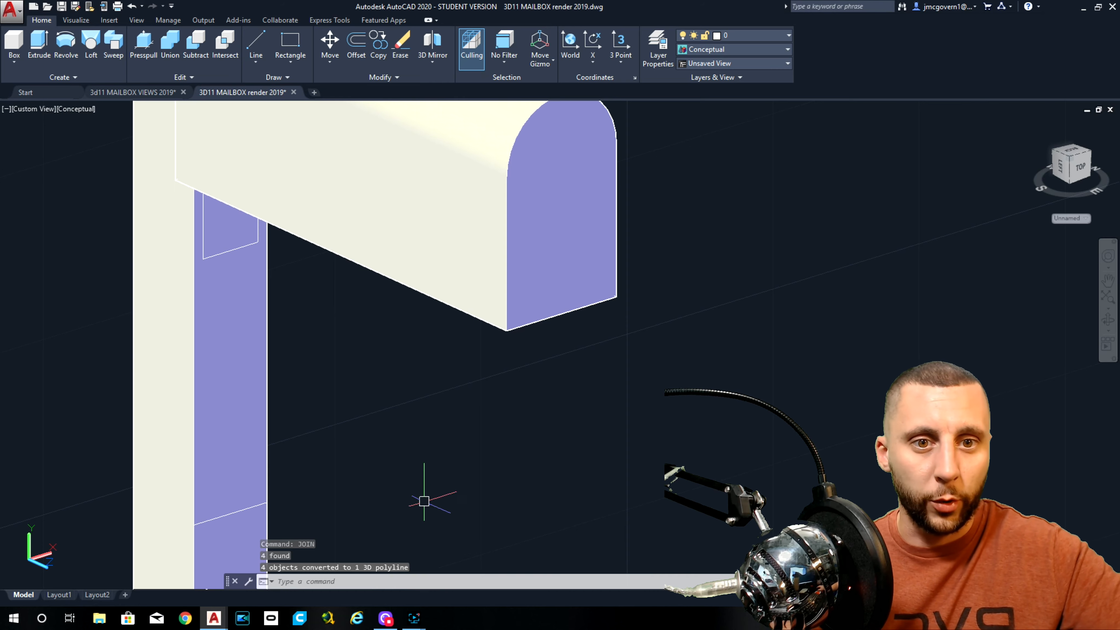
# Extrude the joined support arm outline 1-1/4 forward from the post, under the mailbox.
pyautogui.click(243, 246)
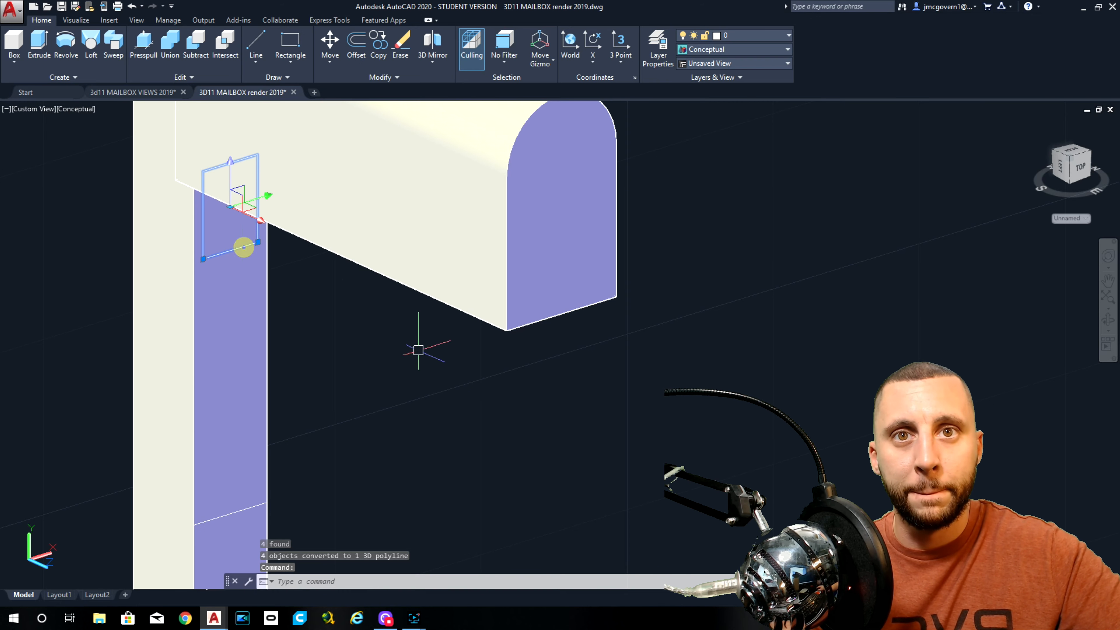
pyautogui.write('e')
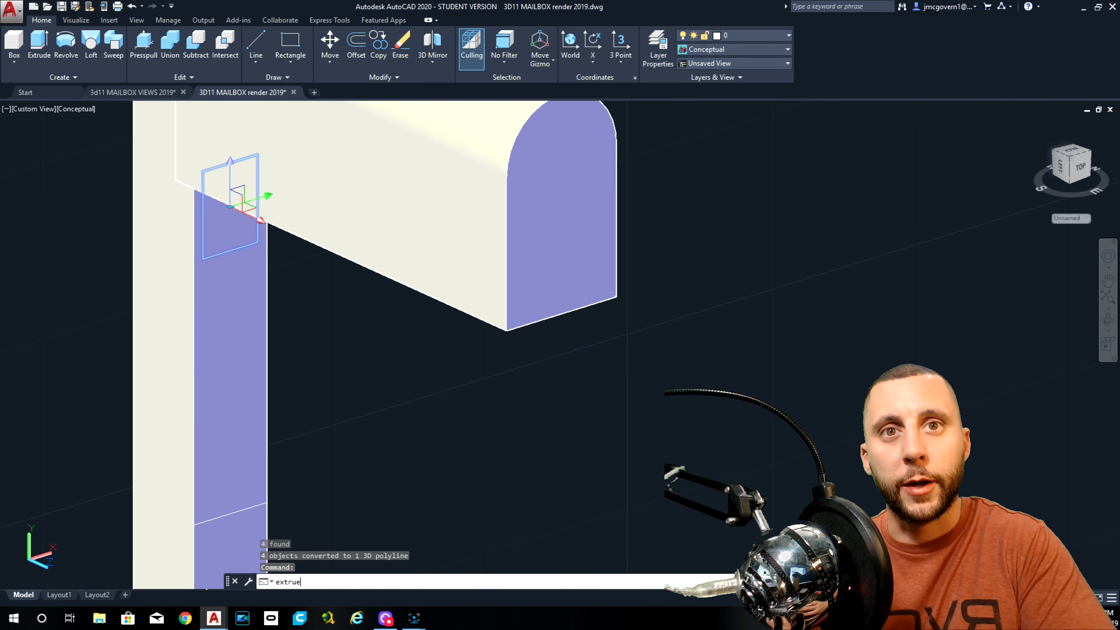
pyautogui.write('xtrue')
pyautogui.press('Return')
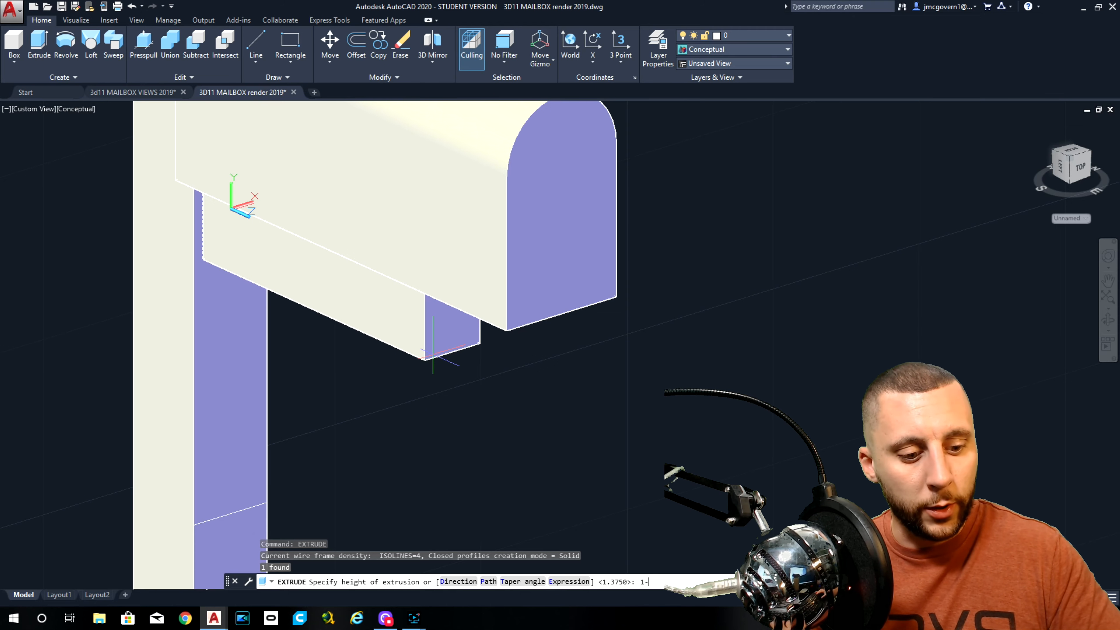
pyautogui.write('1-1/4')
pyautogui.press('Return')
pyautogui.scroll(-5, 433, 354)
pyautogui.moveTo(438, 358)
pyautogui.keyDown('shift'); pyautogui.mouseDown(button='middle')
pyautogui.moveTo(348, 246)
pyautogui.moveTo(425, 355)
pyautogui.mouseUp(button='middle'); pyautogui.keyUp('shift')
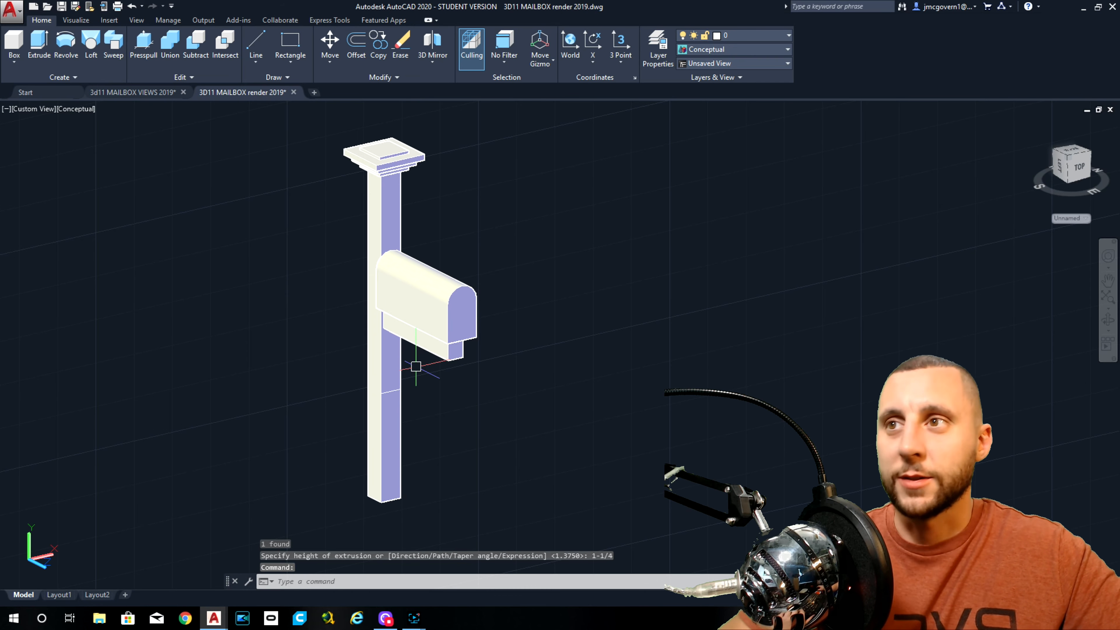
pyautogui.moveTo(430, 388); pyautogui.dragTo(442, 379, button='middle')
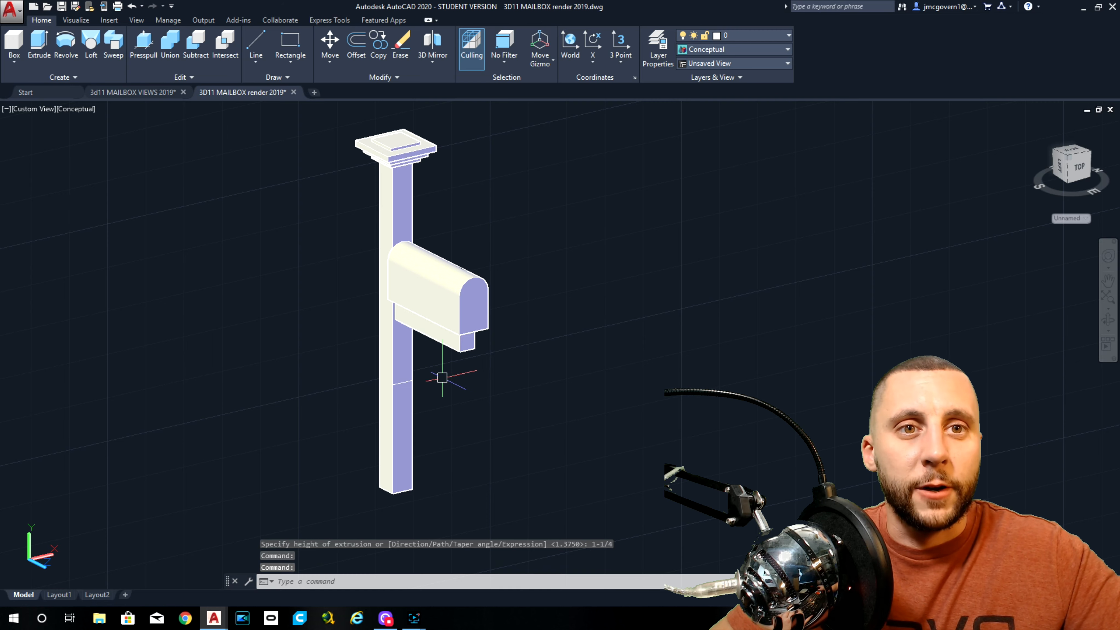
# Check the diagonal brace's width in the front view of the dimensioned views drawing, then return to the lower guide line.
pyautogui.scroll(5, 432, 384)
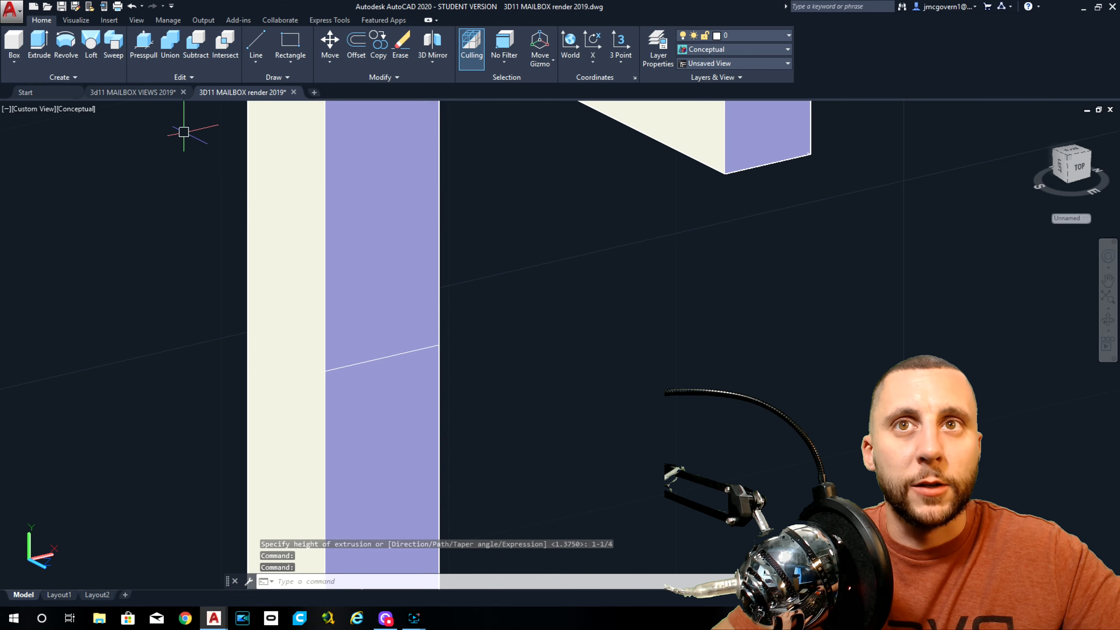
pyautogui.click(144, 92)
pyautogui.moveTo(270, 360)
pyautogui.mouseDown(button='middle')
pyautogui.moveTo(185, 231)
pyautogui.moveTo(110, 208)
pyautogui.mouseUp(button='middle')
pyautogui.moveTo(675, 296)
pyautogui.mouseDown(button='middle')
pyautogui.moveTo(533, 338)
pyautogui.moveTo(479, 369)
pyautogui.mouseUp(button='middle')
pyautogui.scroll(5, 607, 249)
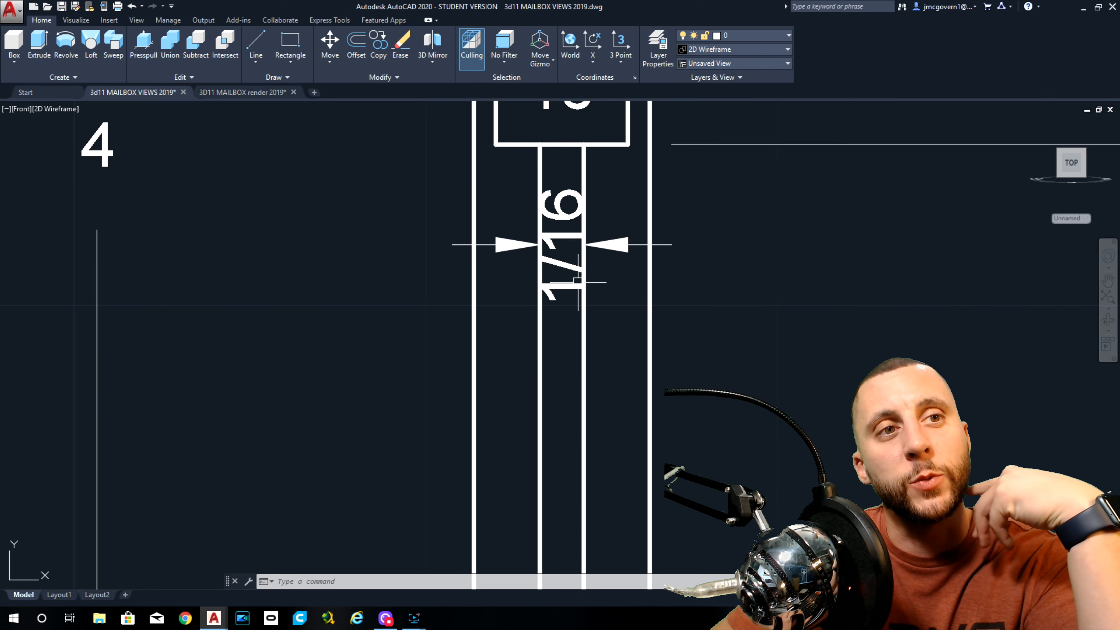
pyautogui.click(230, 92)
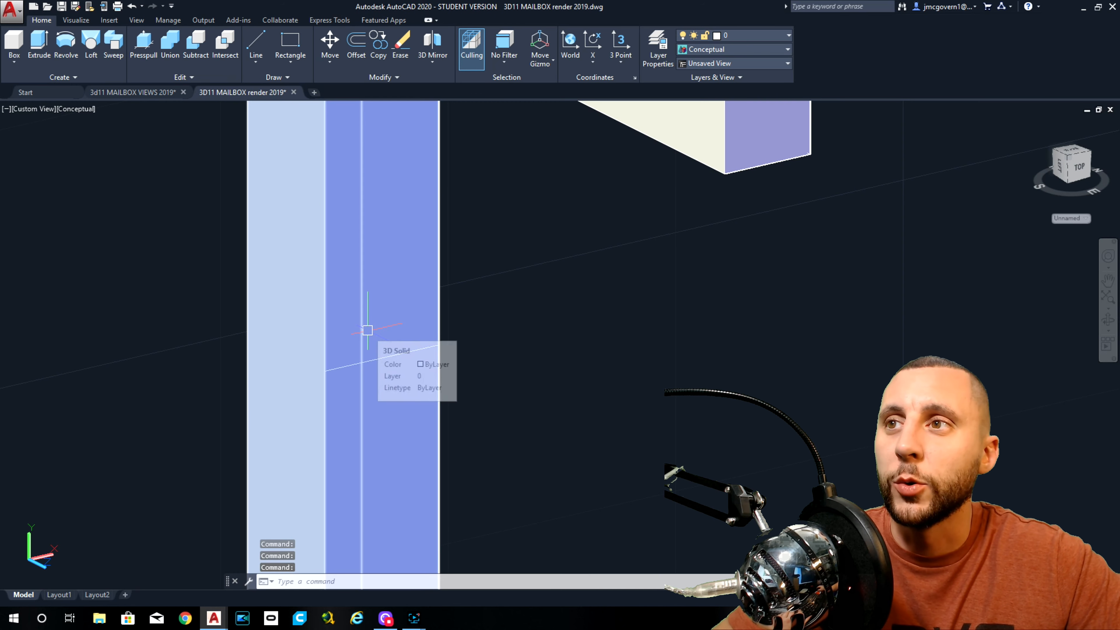
# Draw a vertical line 1/8 long upward from the midpoint of the lower guide line on the post's front face.
pyautogui.click(257, 33)
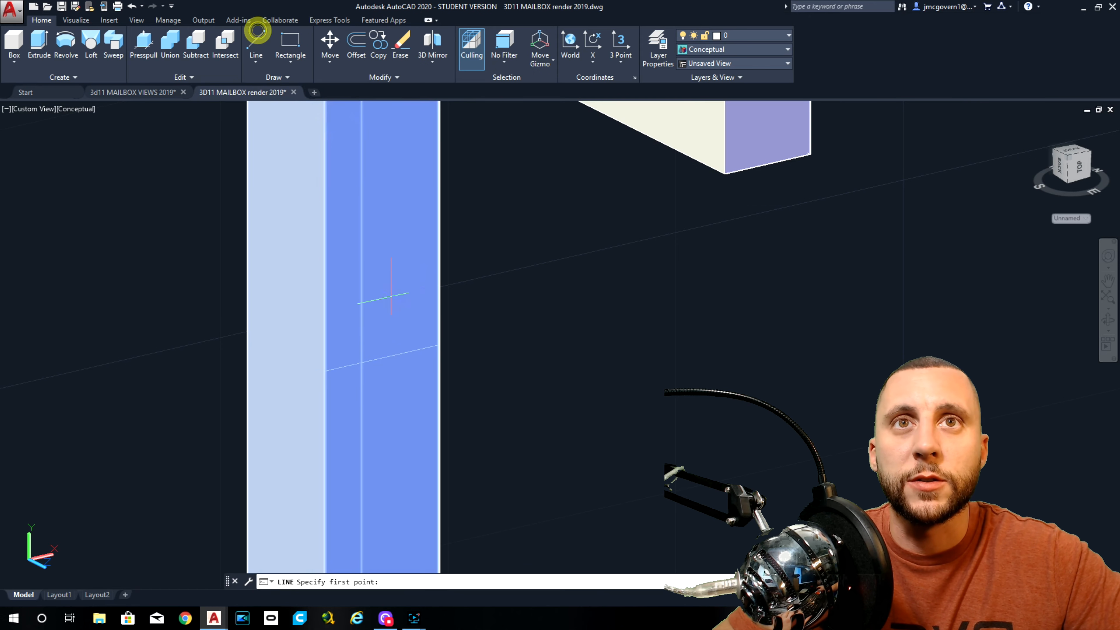
pyautogui.click(383, 359)
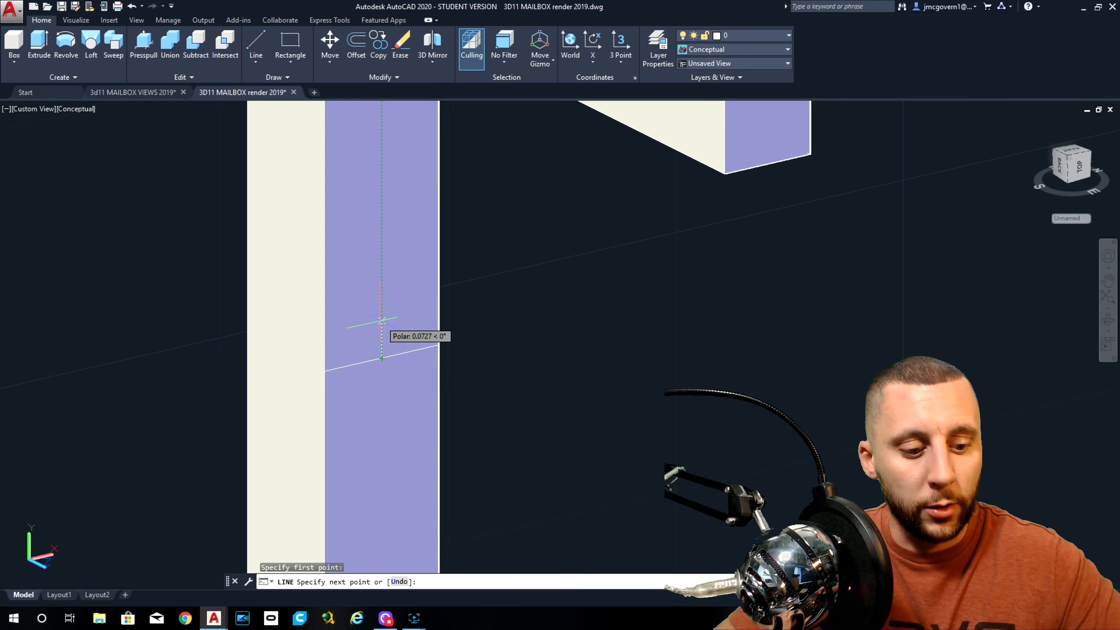
pyautogui.write('1/8')
pyautogui.press('Return')
pyautogui.press('Escape')
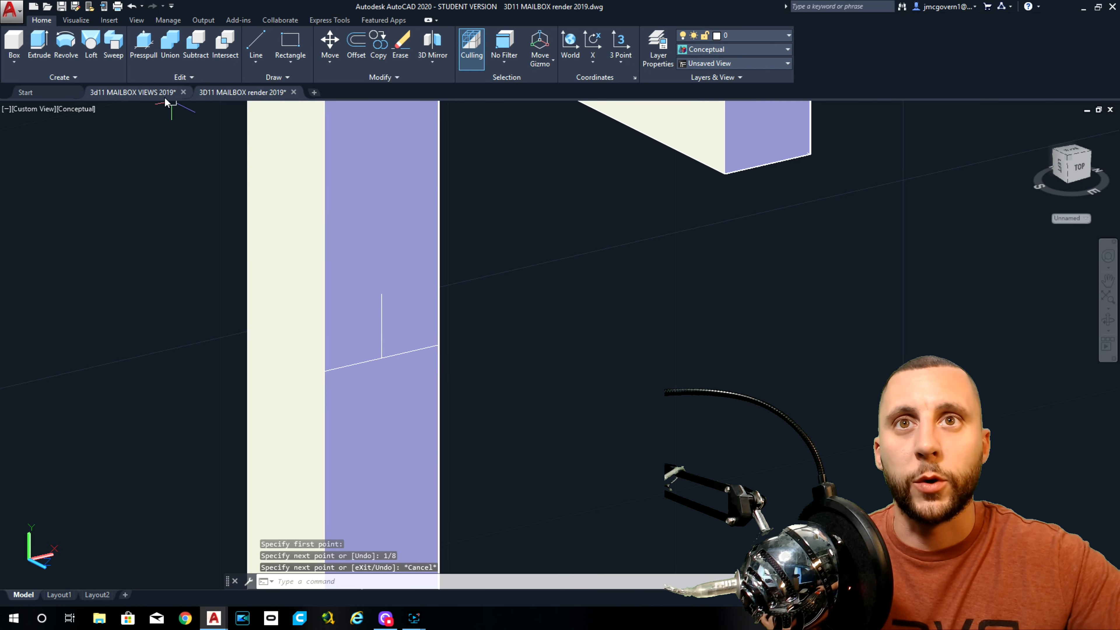
# Check the brace's end height and placement against the post in the dimensioned views drawing, then return to the 3D model.
pyautogui.click(156, 93)
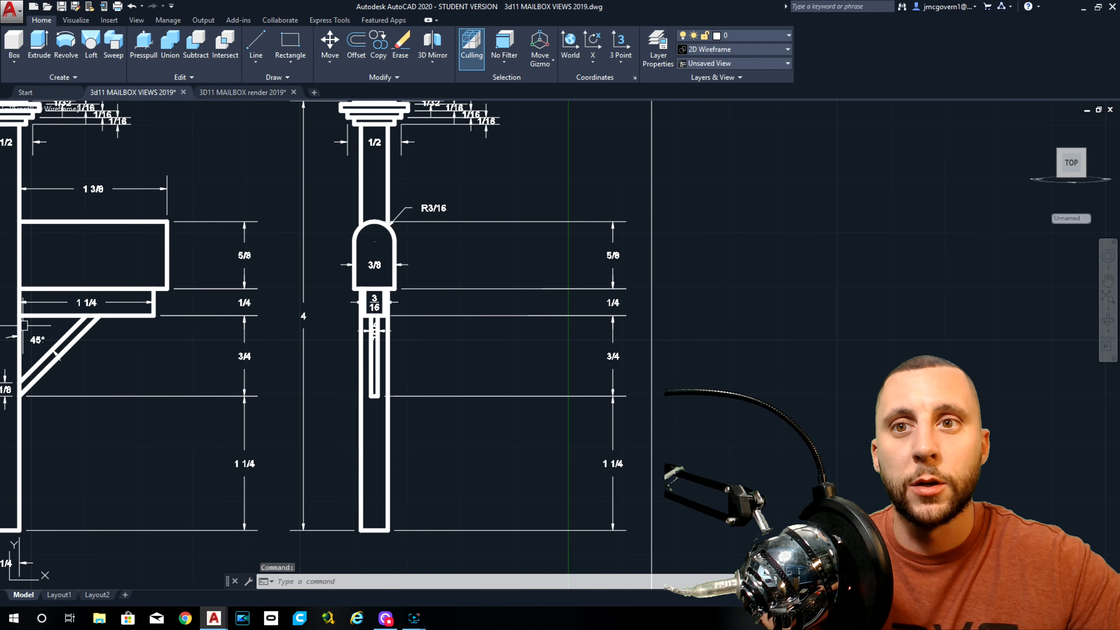
pyautogui.scroll(8, 233, 246)
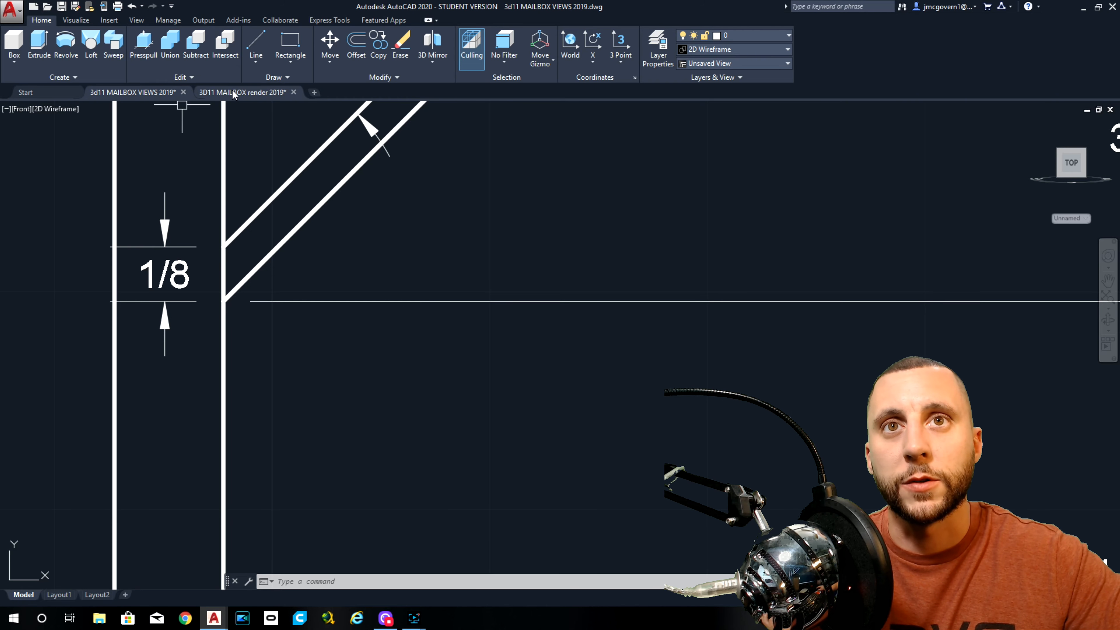
pyautogui.scroll(-5, 600, 242)
pyautogui.moveTo(600, 243); pyautogui.dragTo(372, 324, button='middle')
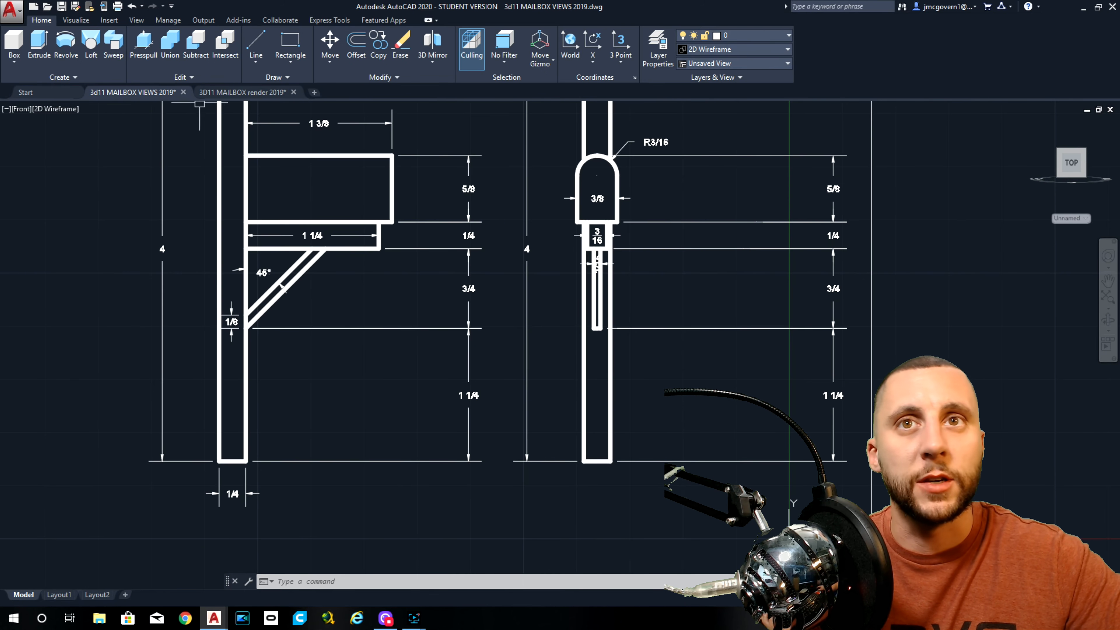
pyautogui.click(240, 92)
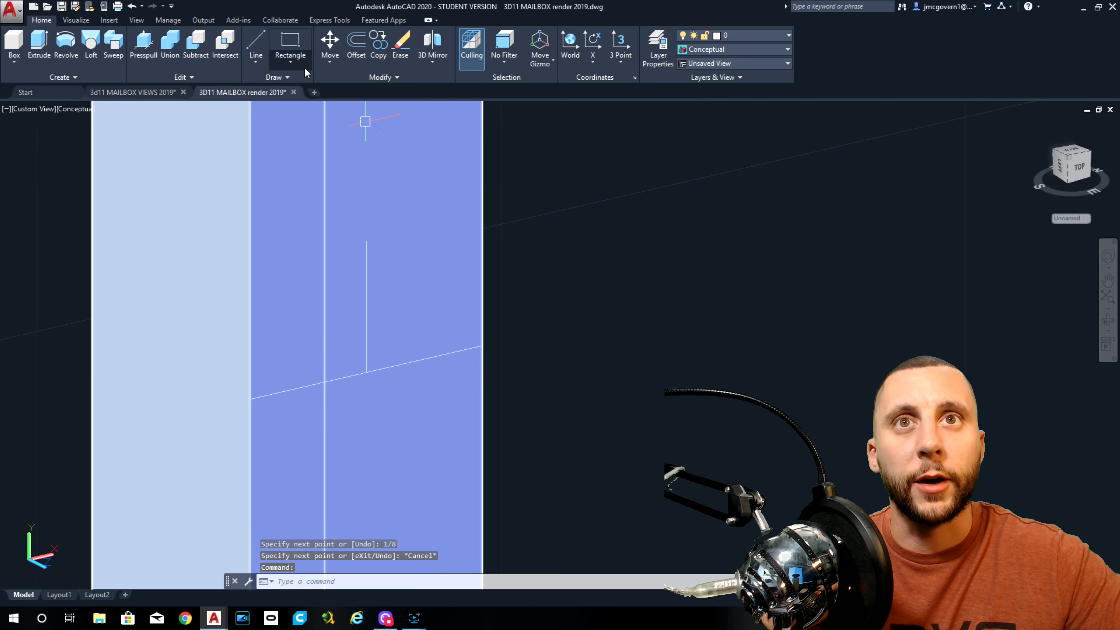
# Try to offset the short vertical line on the post's front face by 1/32.
pyautogui.click(359, 52)
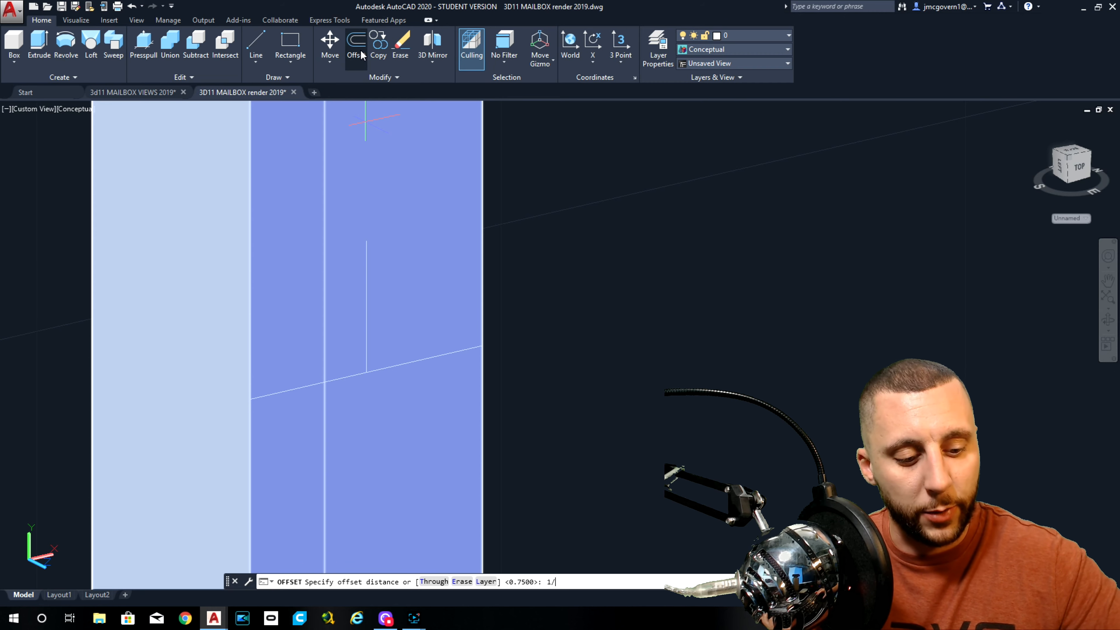
pyautogui.write('1/32')
pyautogui.press('Return')
pyautogui.click(319, 175)
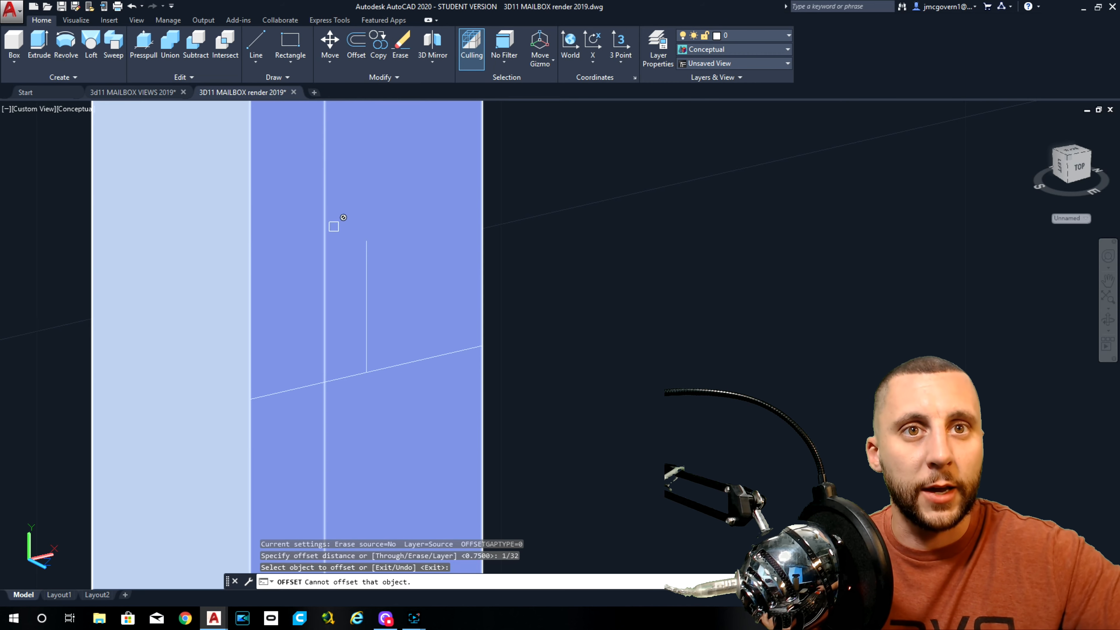
pyautogui.click(374, 288)
pyautogui.click(369, 295)
# Display the model in 2D Wireframe and offset the short vertical line 1/32 to each side.
pyautogui.click(75, 109)
pyautogui.click(102, 135)
pyautogui.click(351, 57)
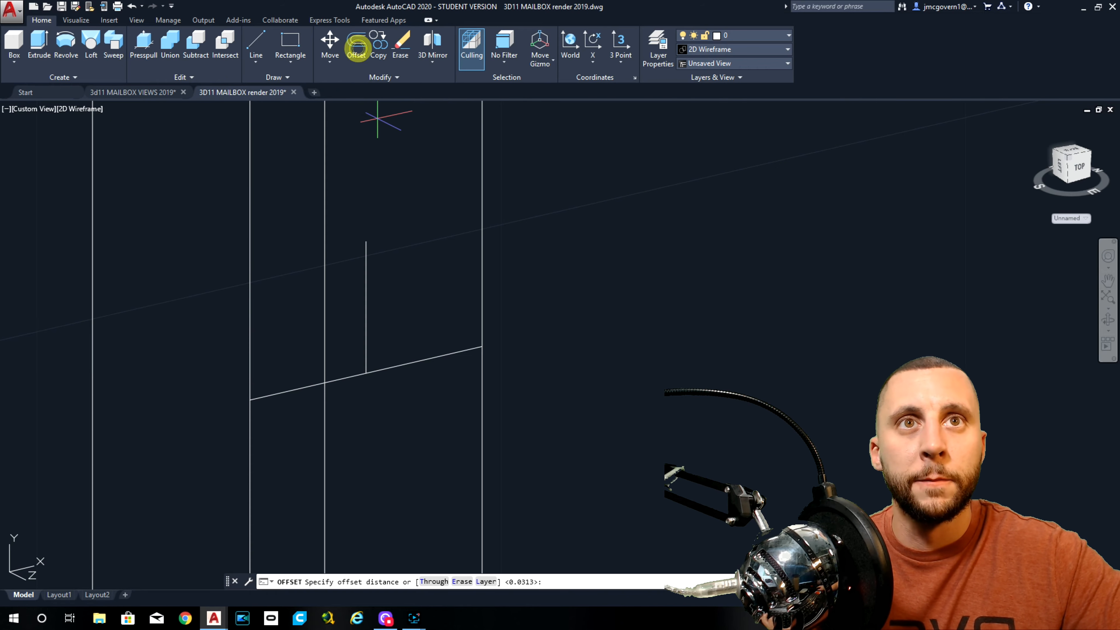
pyautogui.press('Return')
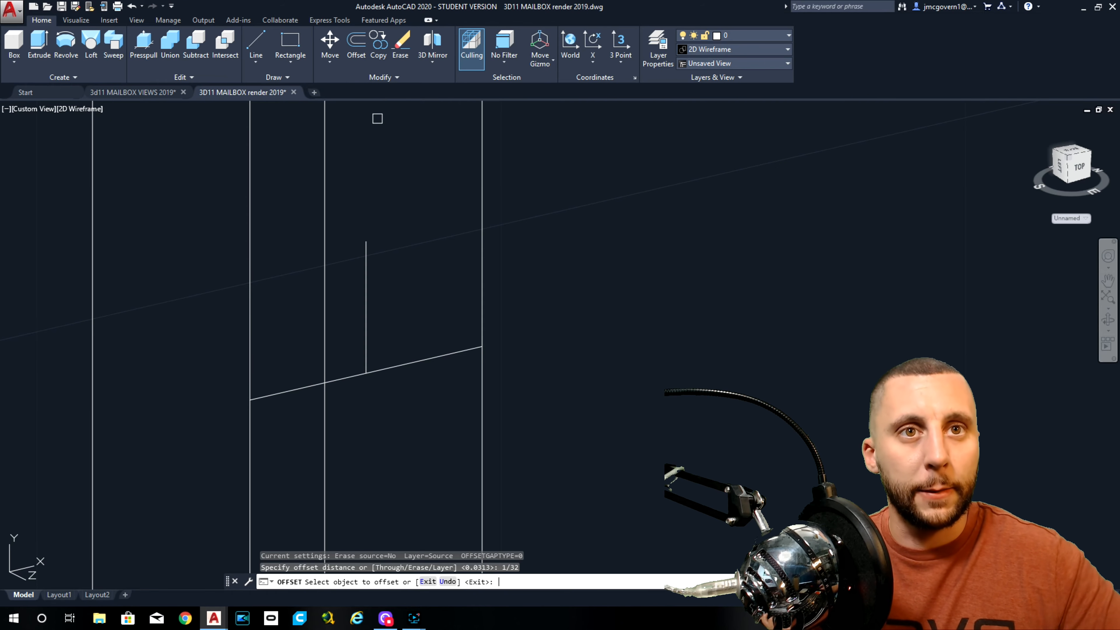
pyautogui.click(365, 279)
pyautogui.click(402, 283)
pyautogui.click(363, 282)
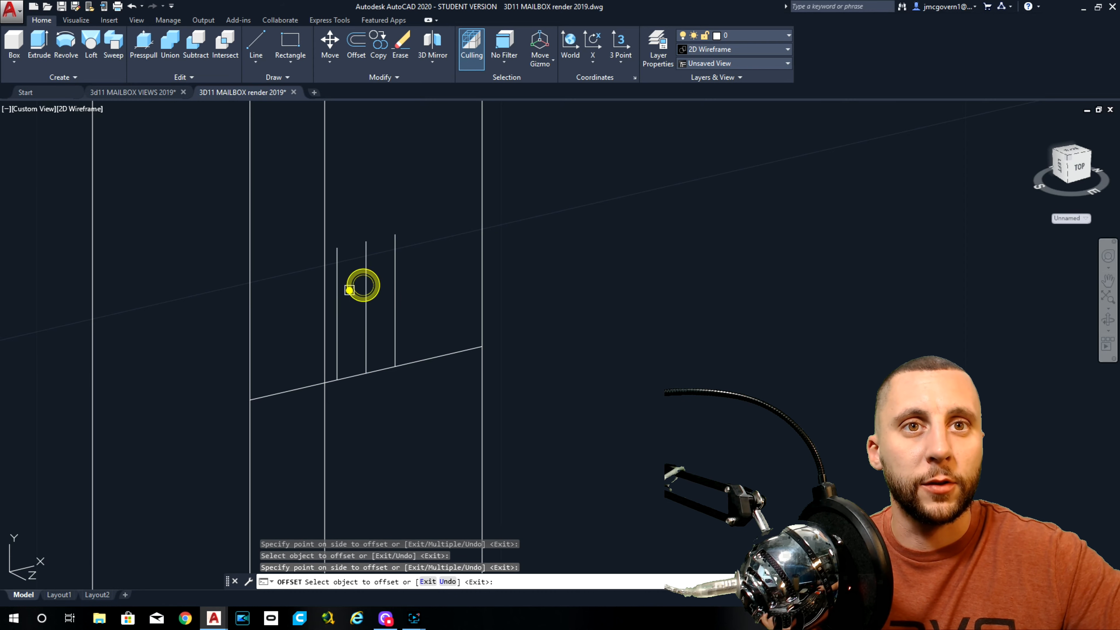
pyautogui.click(349, 290)
pyautogui.press('Escape')
# Erase the slanted lower guide line and the original middle vertical line, keeping the two offset lines.
pyautogui.moveTo(445, 326); pyautogui.dragTo(438, 375)
pyautogui.press('Delete')
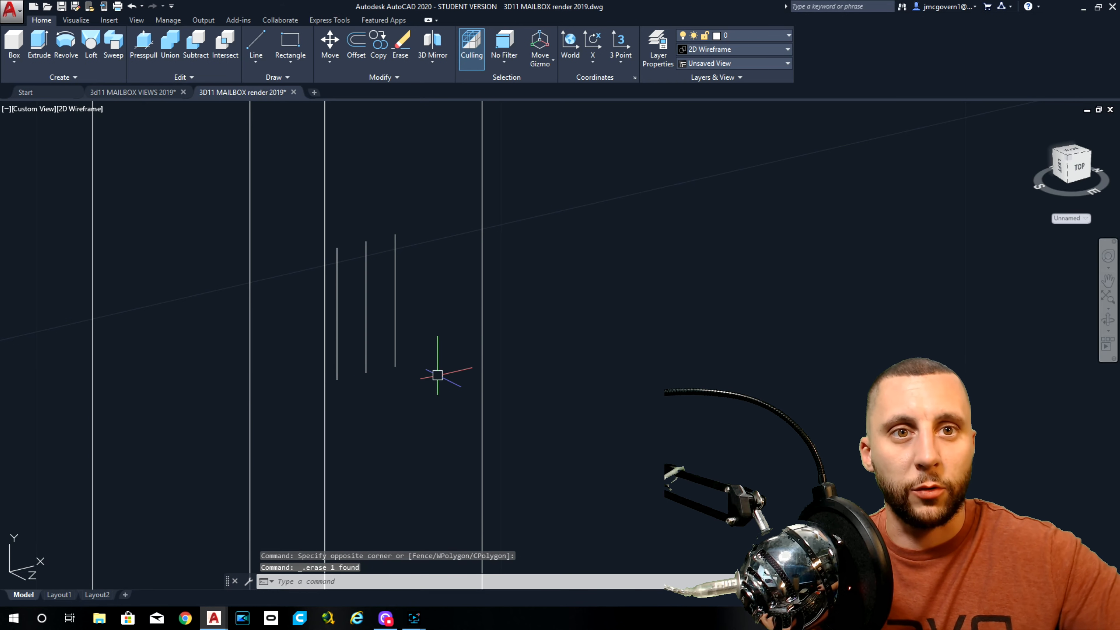
pyautogui.click(366, 304)
pyautogui.press('Delete')
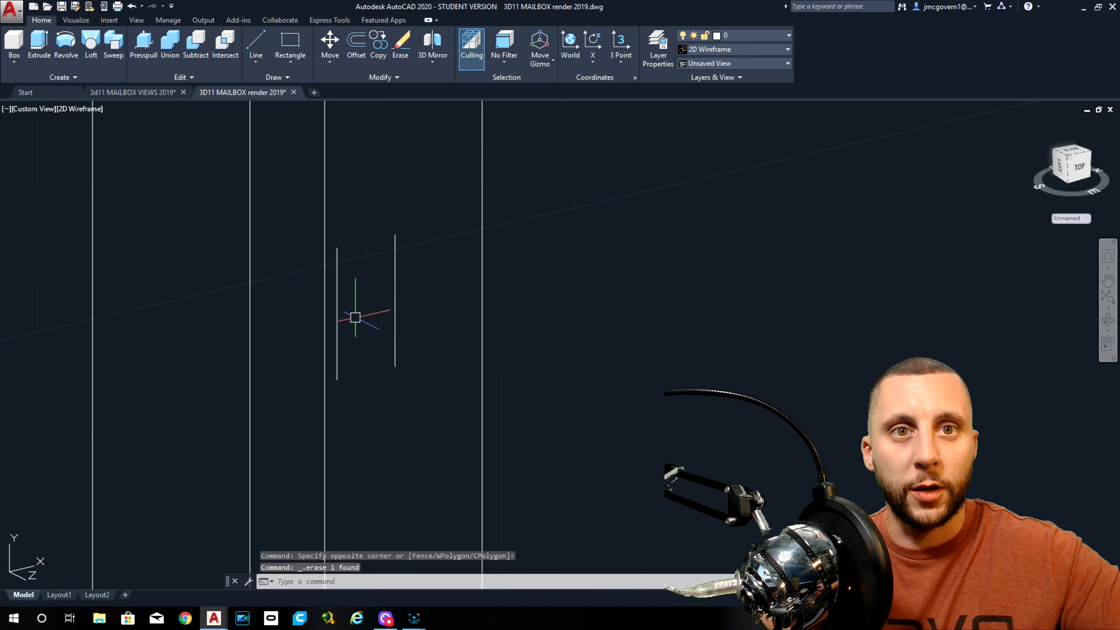
# Close the brace end outline with lines joining the upper and lower ends of the two offset lines.
pyautogui.click(256, 42)
pyautogui.click(337, 248)
pyautogui.click(396, 238)
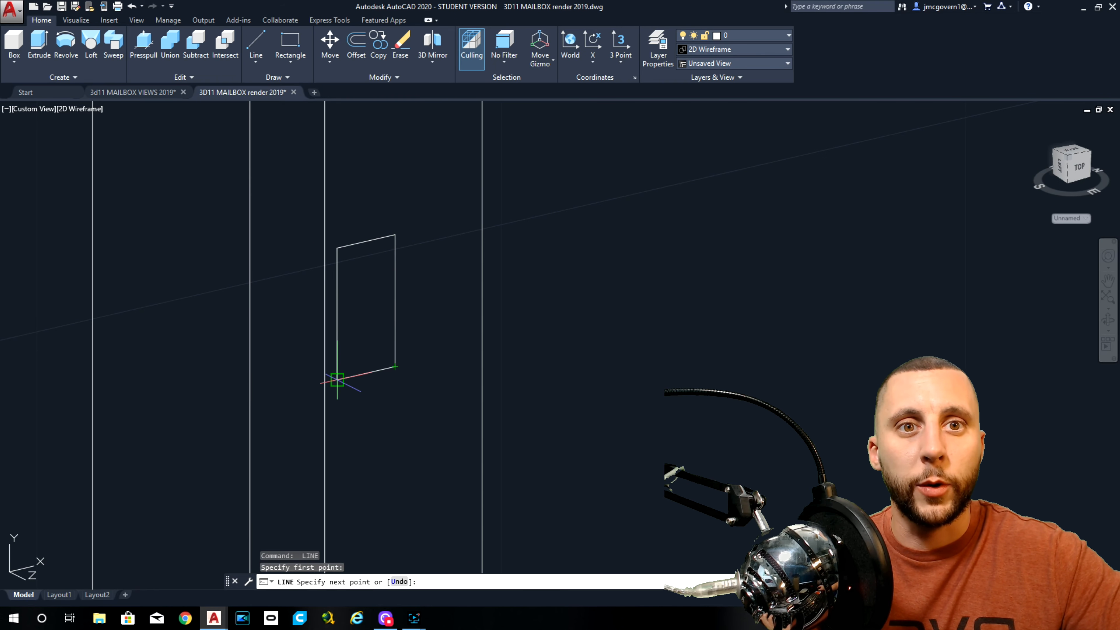
pyautogui.press('Escape')
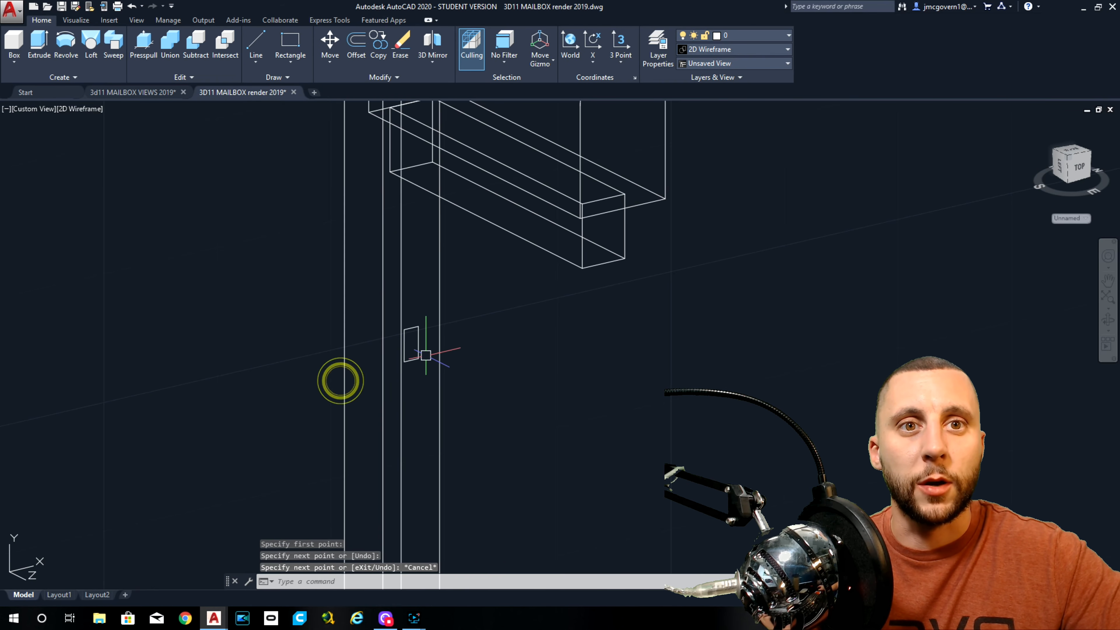
# Join the four lines of the small brace end rectangle on the post into one polyline.
pyautogui.scroll(-4, 443, 361)
pyautogui.scroll(3, 487, 387)
pyautogui.click(377, 292)
pyautogui.click(432, 325)
pyautogui.write('join')
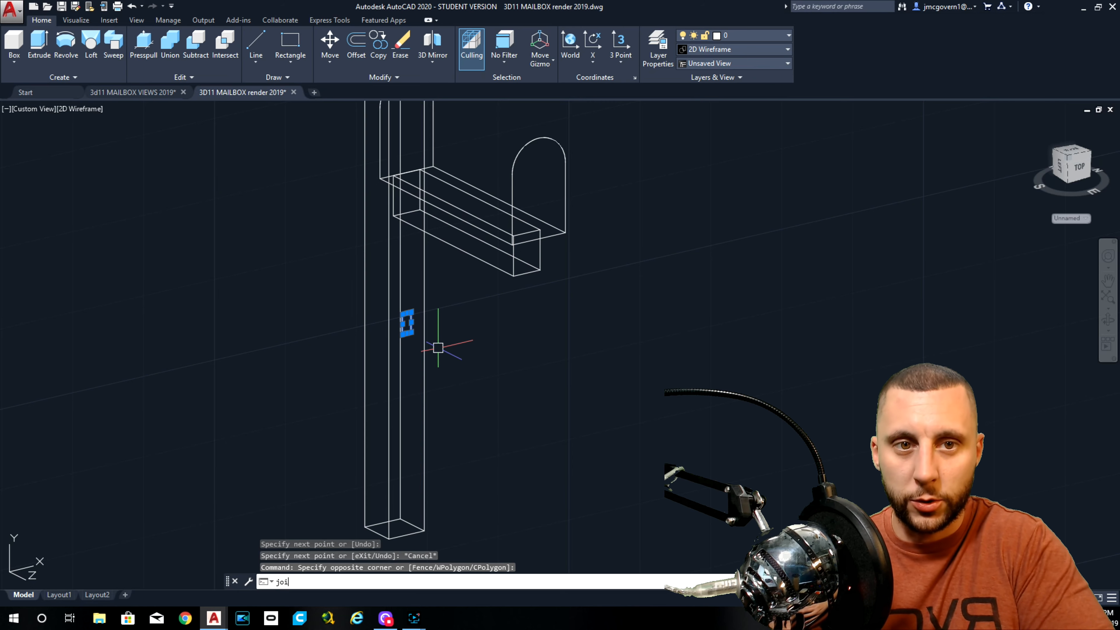
pyautogui.press('Return')
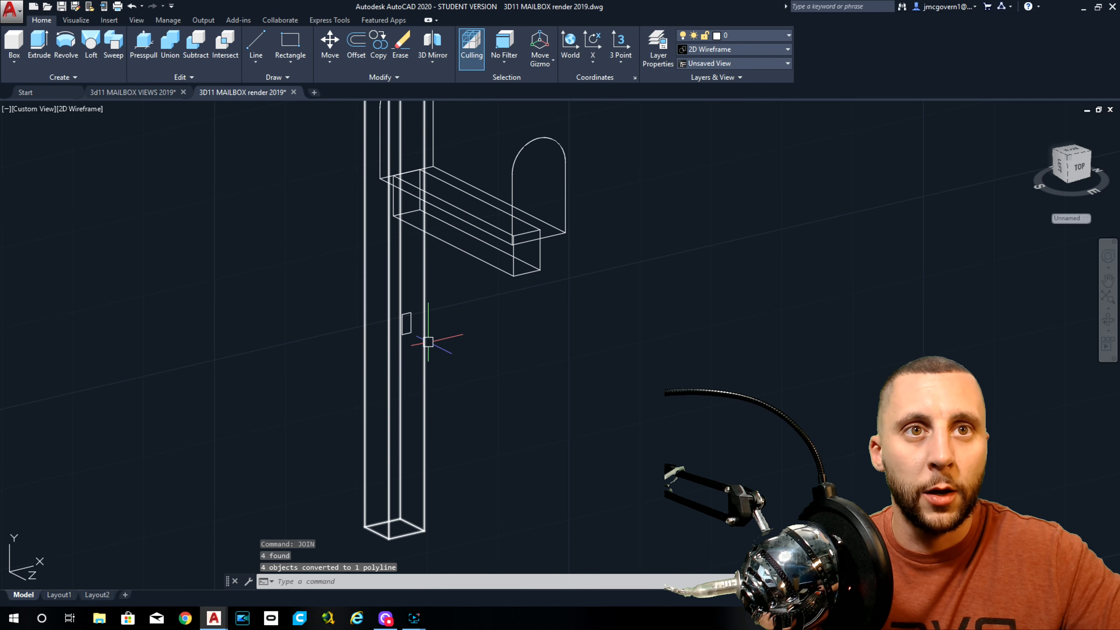
# Switch to the Front view and bring the new mailbox's post and support arm into close view.
pyautogui.click(25, 108)
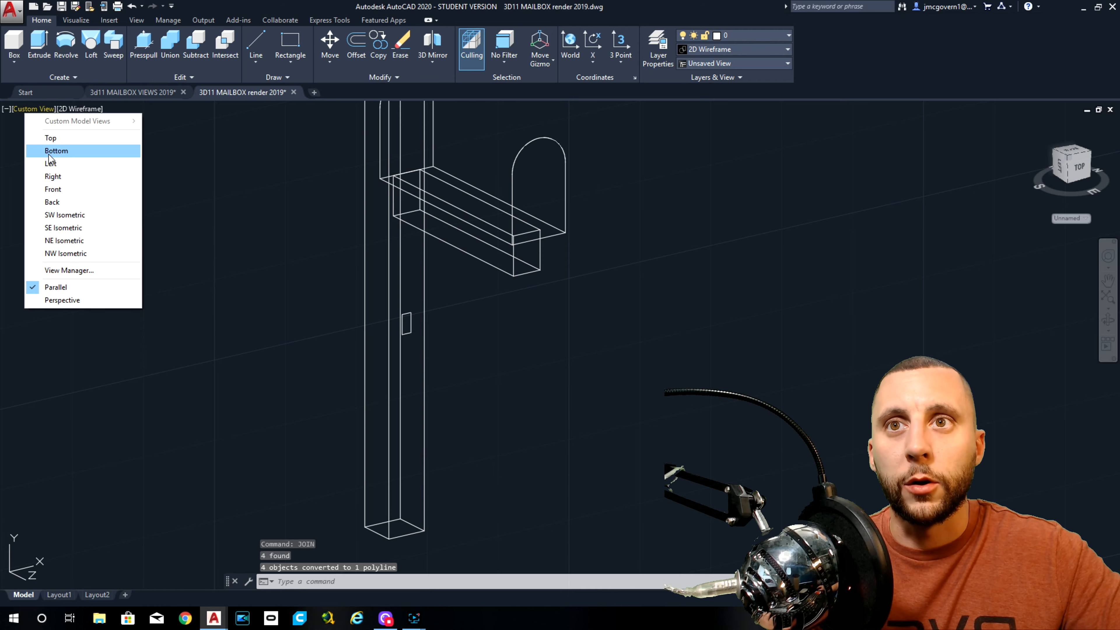
pyautogui.click(56, 192)
pyautogui.moveTo(155, 250); pyautogui.dragTo(359, 253, button='middle')
pyautogui.scroll(5, 288, 270)
pyautogui.scroll(-5, 303, 275)
pyautogui.scroll(-4, 319, 305)
pyautogui.moveTo(347, 360); pyautogui.dragTo(155, 321, button='middle')
pyautogui.scroll(2, 542, 247)
pyautogui.scroll(5, 542, 248)
pyautogui.scroll(5, 318, 277)
pyautogui.scroll(4, 324, 226)
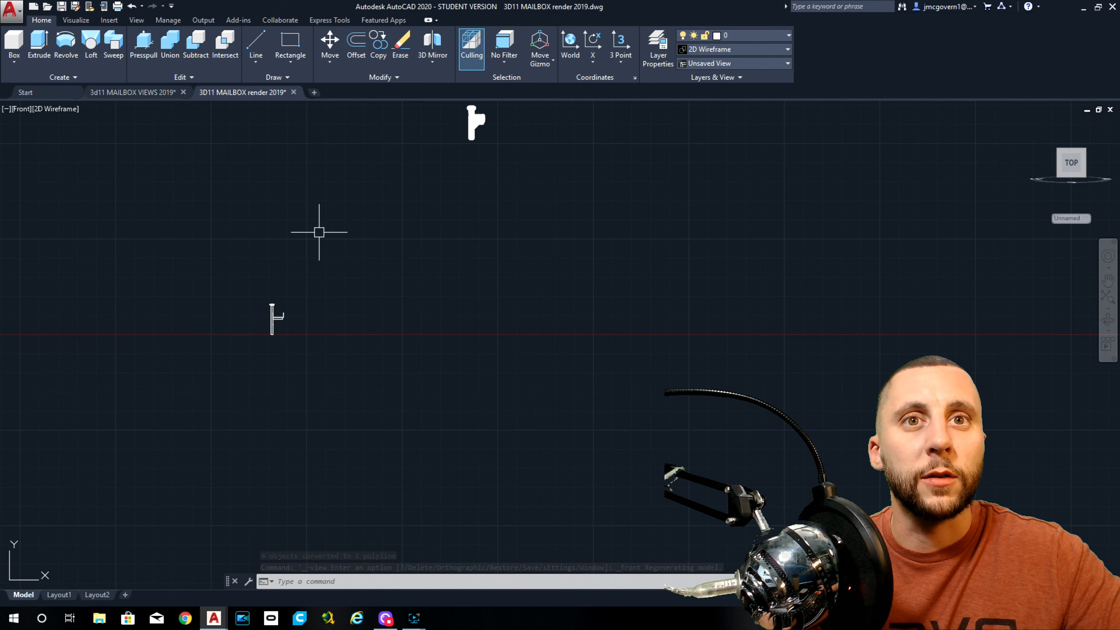
pyautogui.scroll(10, 275, 321)
pyautogui.moveTo(271, 326)
pyautogui.mouseDown(button='middle')
pyautogui.moveTo(380, 424)
pyautogui.moveTo(443, 420)
pyautogui.moveTo(421, 368)
pyautogui.mouseUp(button='middle')
# Rotate a copy of the brace end outline about the lower corner between post and support arm, onto the arm's underside.
pyautogui.click(359, 287)
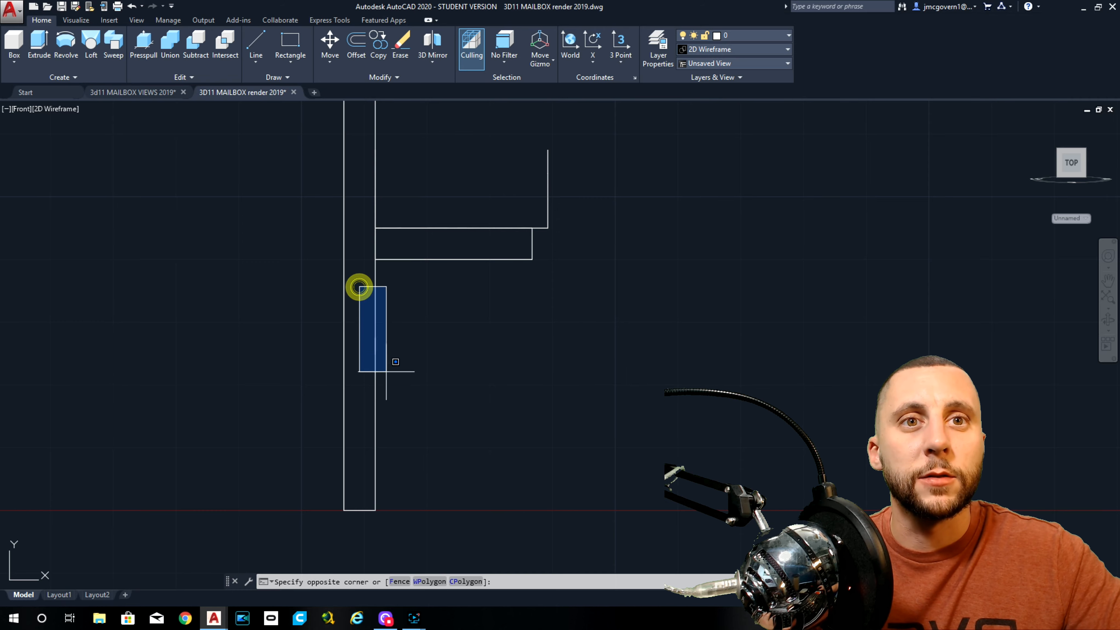
pyautogui.click(423, 439)
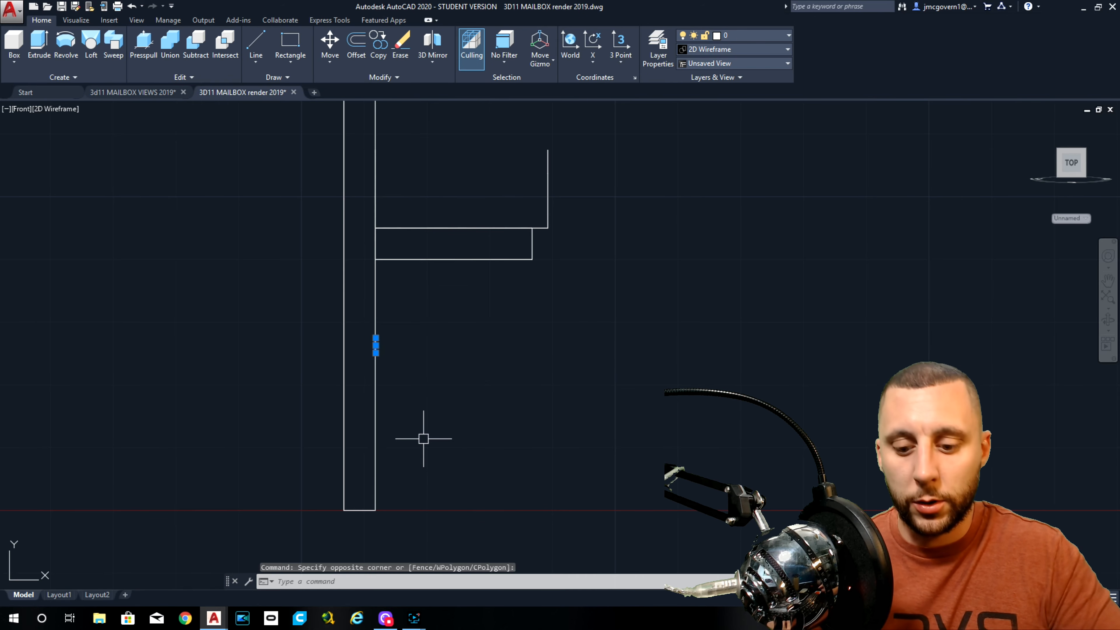
pyautogui.write('rotate')
pyautogui.press('Return')
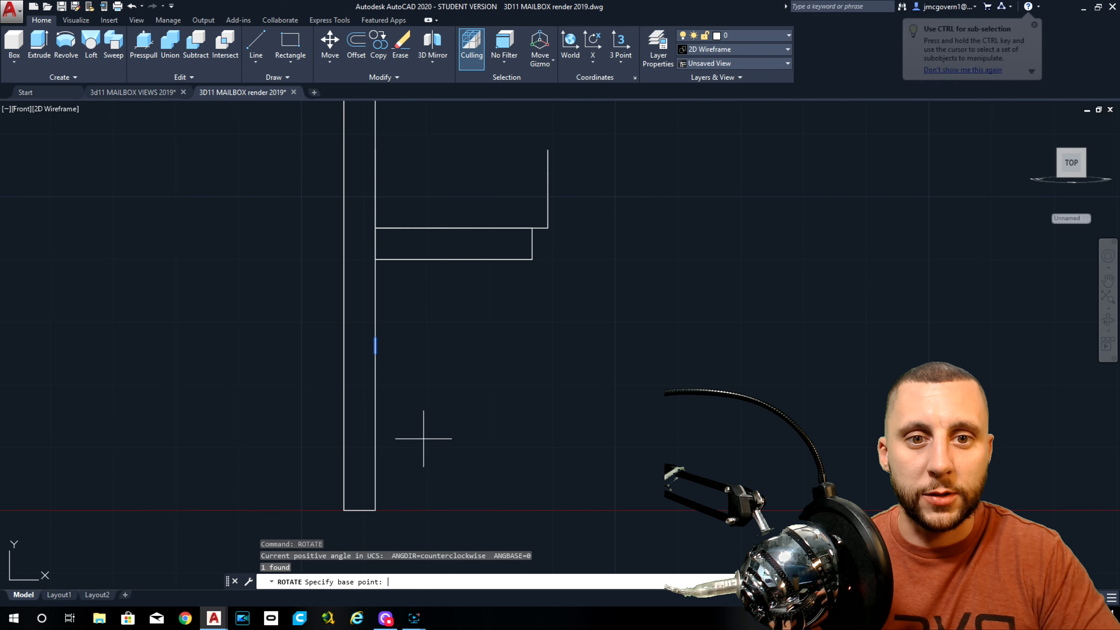
pyautogui.click(374, 259)
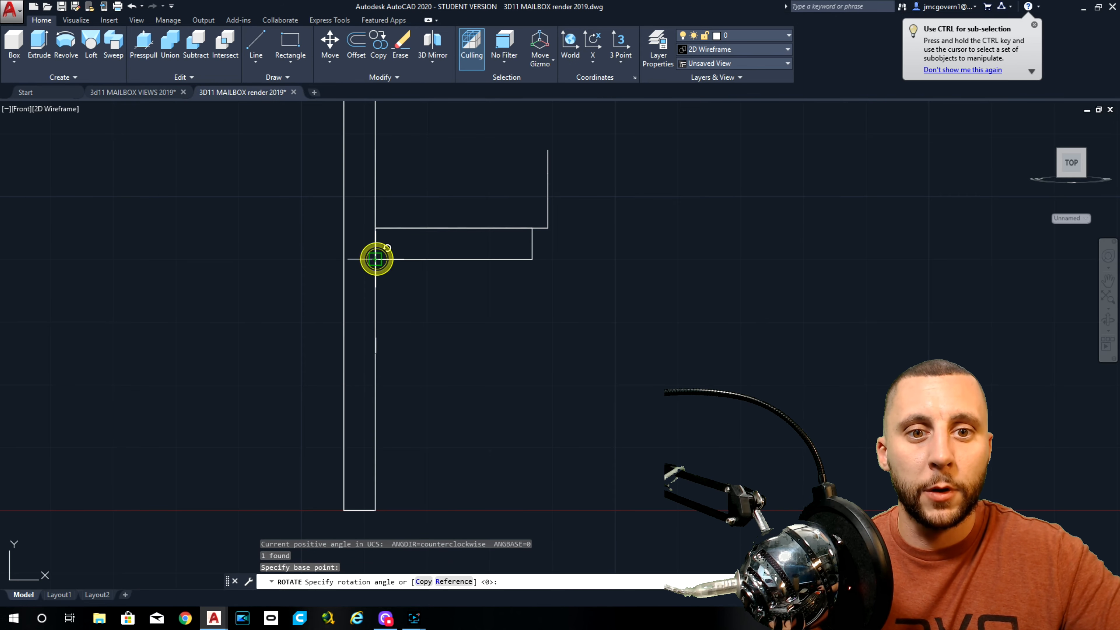
pyautogui.click(423, 581)
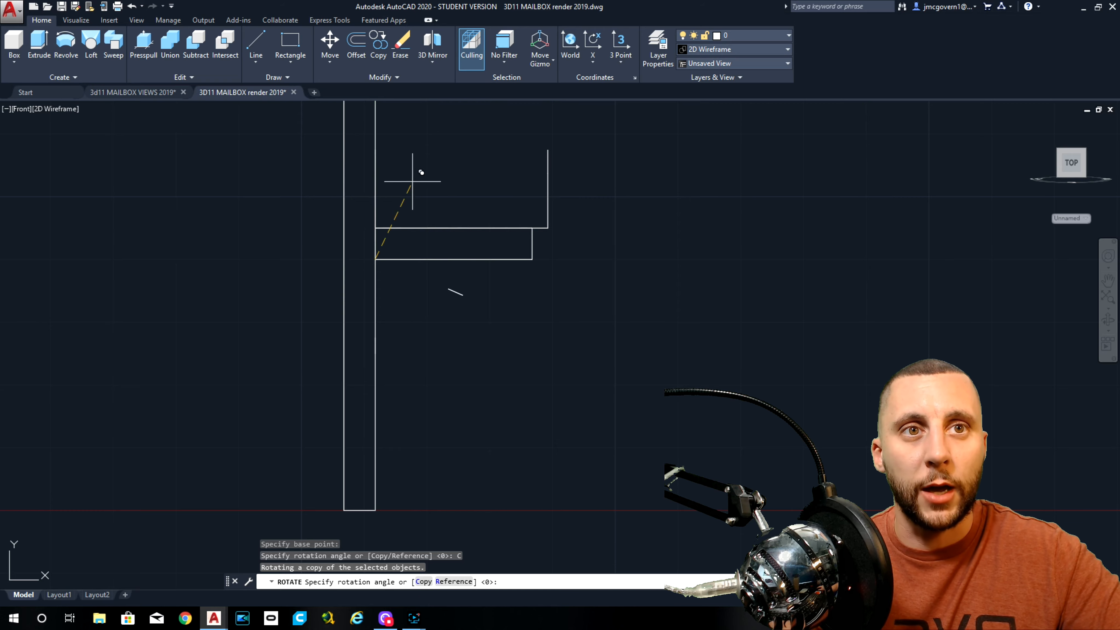
pyautogui.click(375, 124)
pyautogui.click(438, 250)
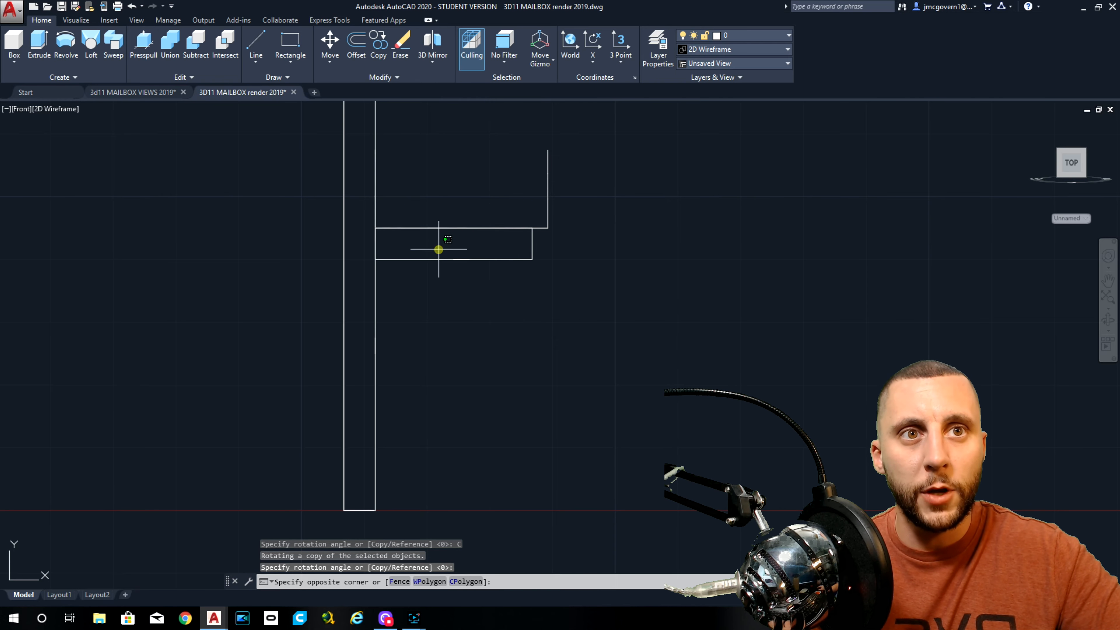
pyautogui.click(488, 276)
pyautogui.keyDown('shift'); pyautogui.moveTo(510, 313); pyautogui.dragTo(423, 344, button='middle'); pyautogui.keyUp('shift')
pyautogui.press('Escape')
pyautogui.scroll(2, 460, 287)
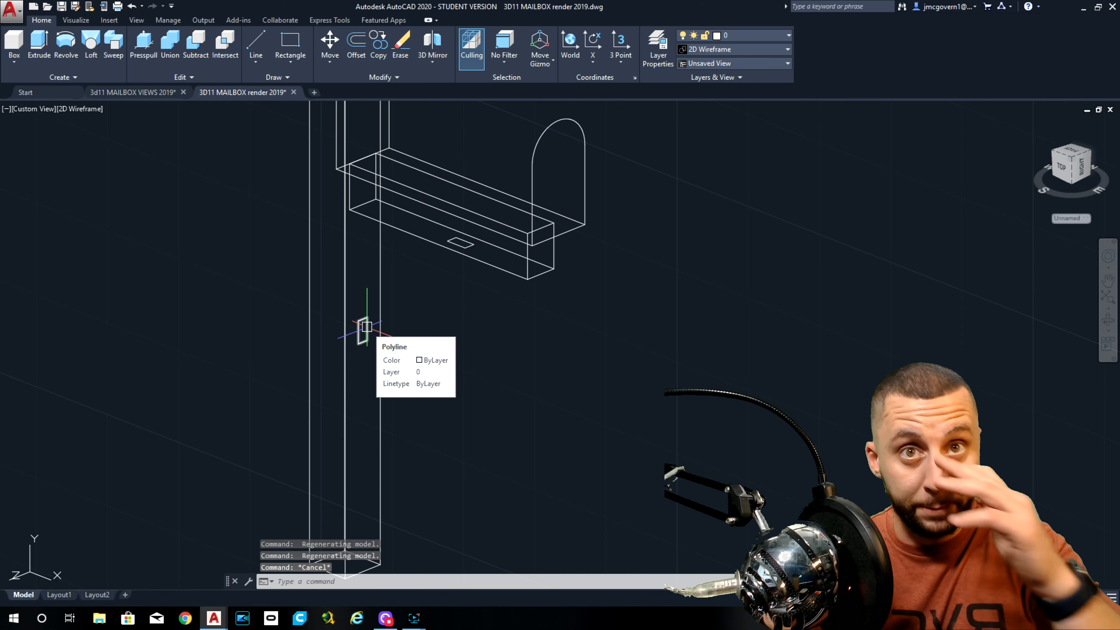
# Draw a vertical 1/8 line in empty space beside the mailbox in the Front view, then erase it.
pyautogui.click(90, 44)
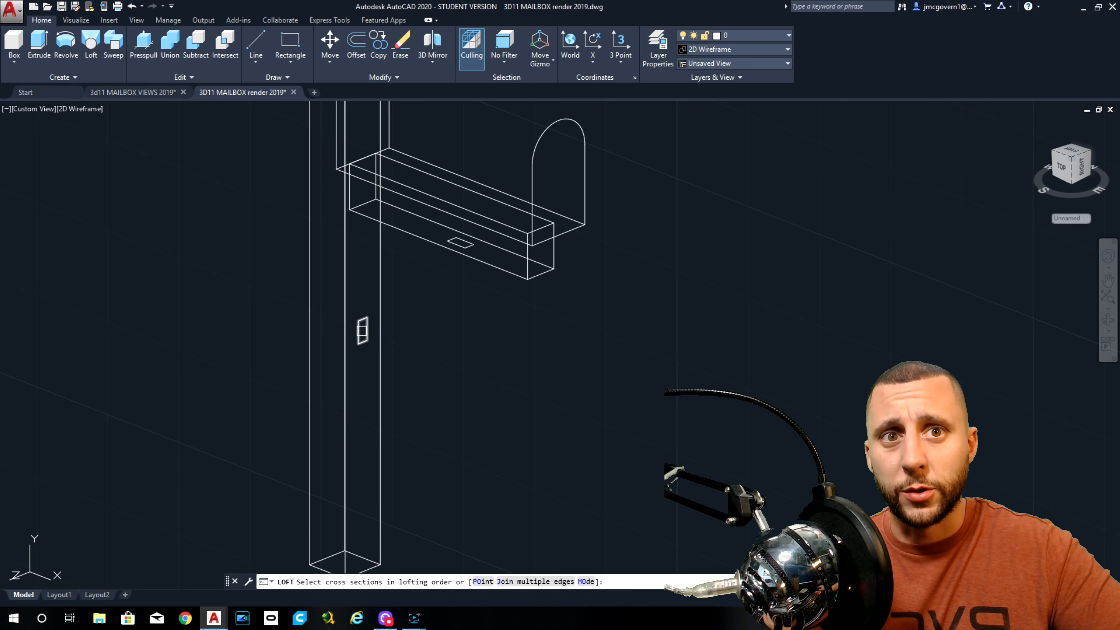
pyautogui.press('Escape')
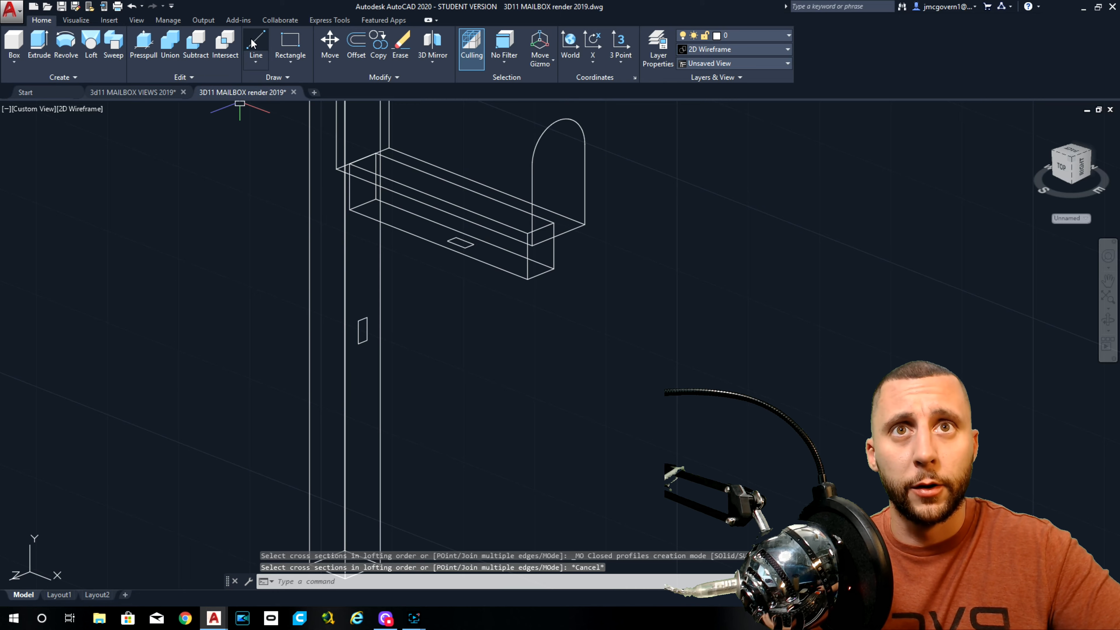
pyautogui.click(34, 110)
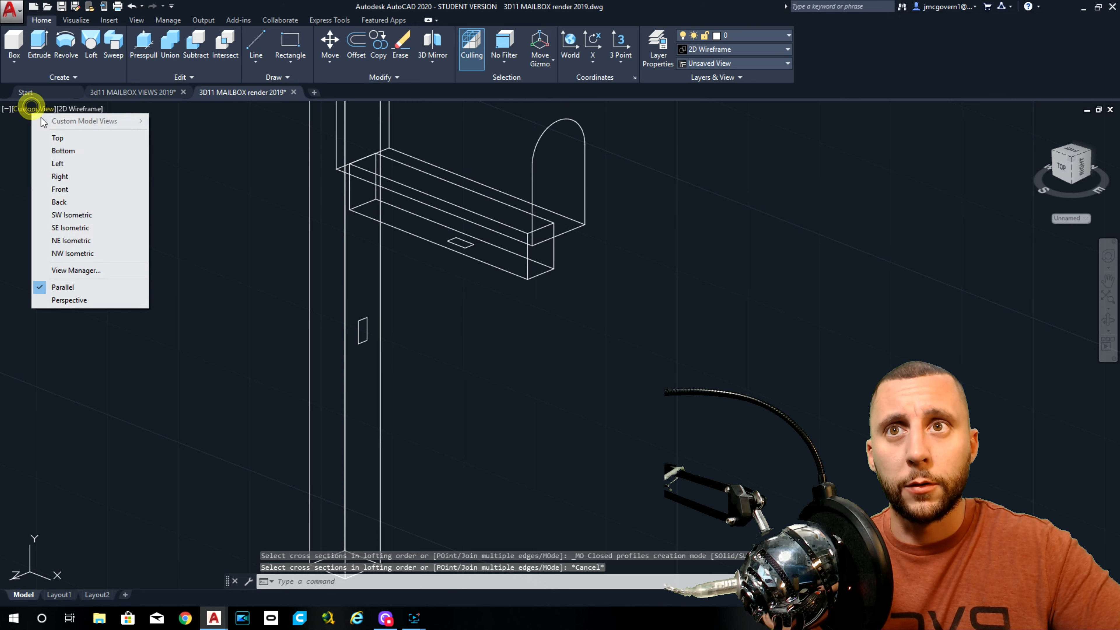
pyautogui.click(57, 190)
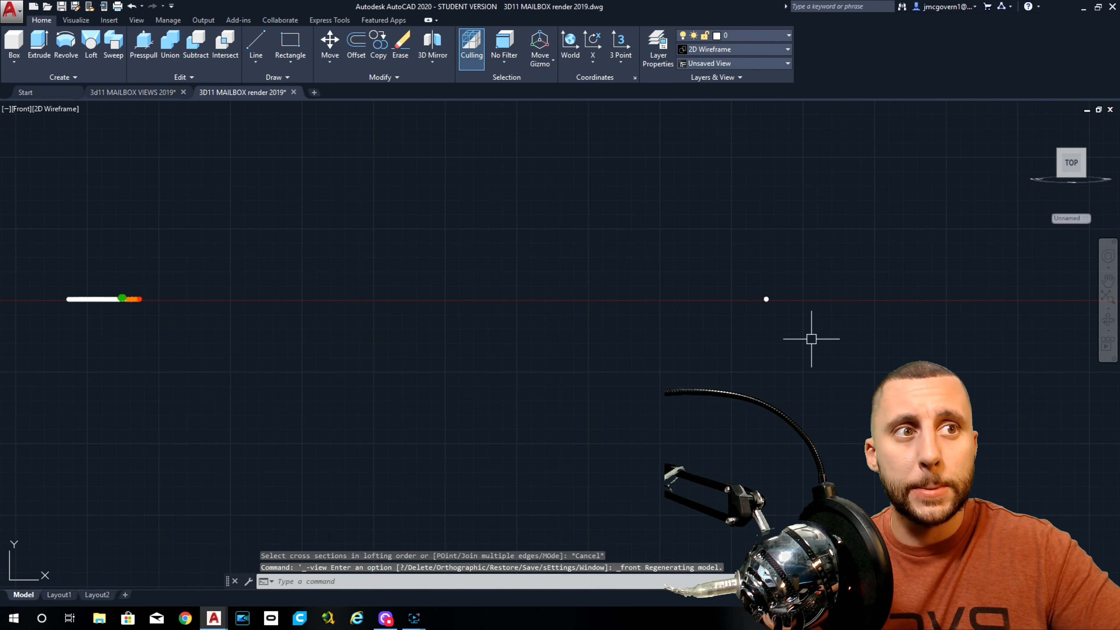
pyautogui.scroll(8, 523, 189)
pyautogui.scroll(7, 649, 391)
pyautogui.scroll(10, 720, 295)
pyautogui.moveTo(720, 295); pyautogui.dragTo(510, 324, button='middle')
pyautogui.scroll(-5, 370, 367)
pyautogui.click(256, 42)
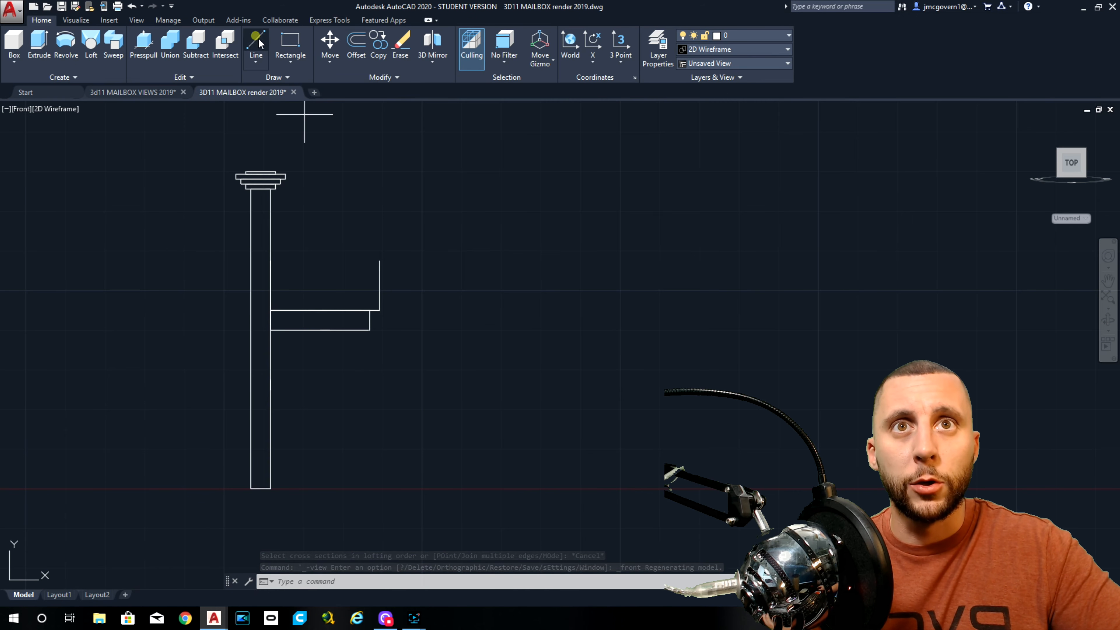
pyautogui.click(497, 239)
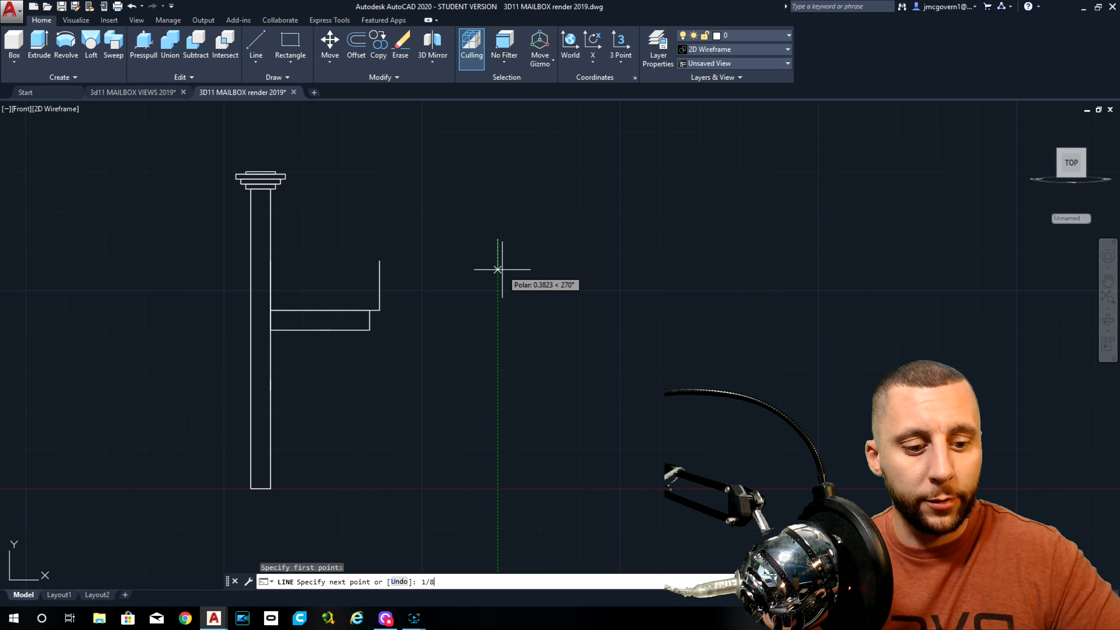
pyautogui.press('Return')
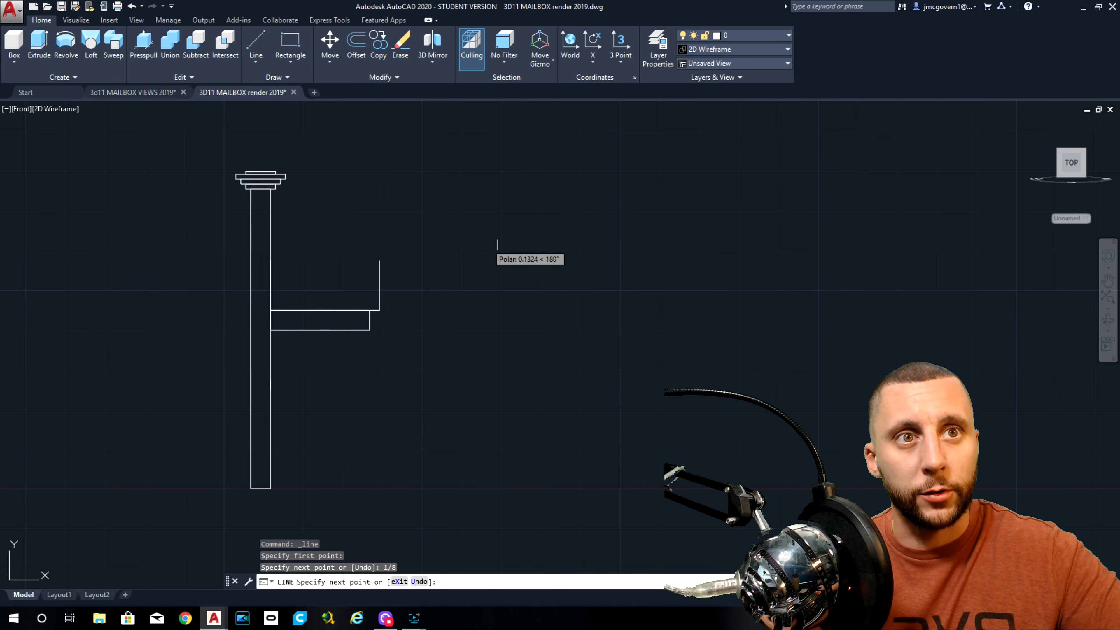
pyautogui.press('Escape')
pyautogui.click(514, 211)
pyautogui.click(486, 264)
pyautogui.press('Delete')
# Loft the diagonal brace from the outline under the support arm to the outline on the post, using cross sections only.
pyautogui.scroll(-2, 474, 280)
pyautogui.moveTo(454, 310)
pyautogui.keyDown('shift'); pyautogui.mouseDown(button='middle')
pyautogui.moveTo(339, 354)
pyautogui.moveTo(449, 301)
pyautogui.mouseUp(button='middle'); pyautogui.keyUp('shift')
pyautogui.scroll(6, 367, 333)
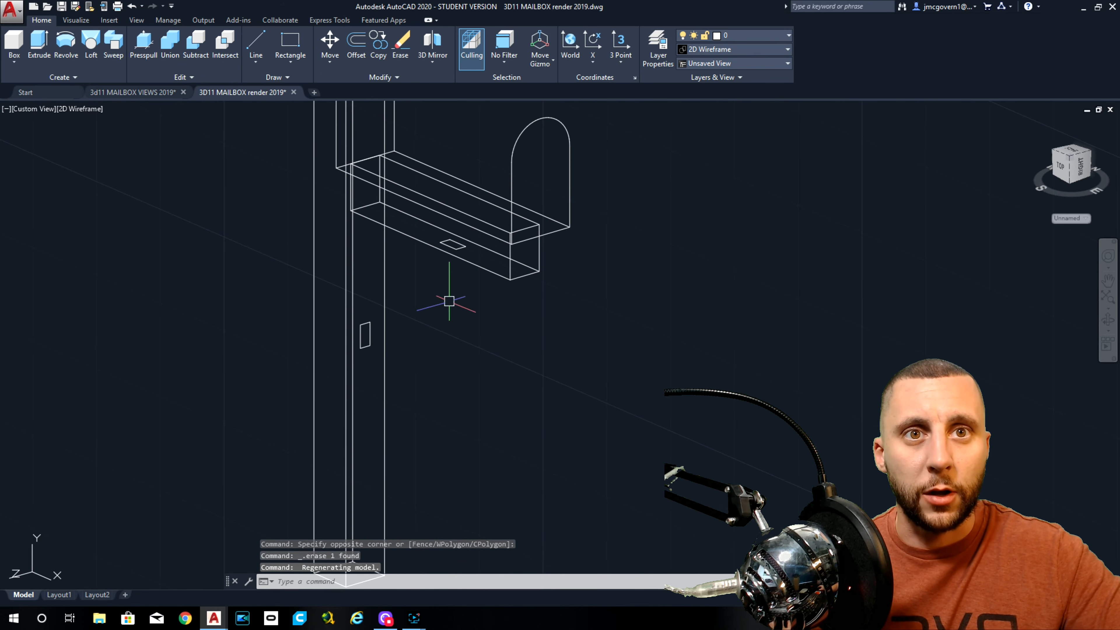
pyautogui.click(93, 61)
pyautogui.click(454, 244)
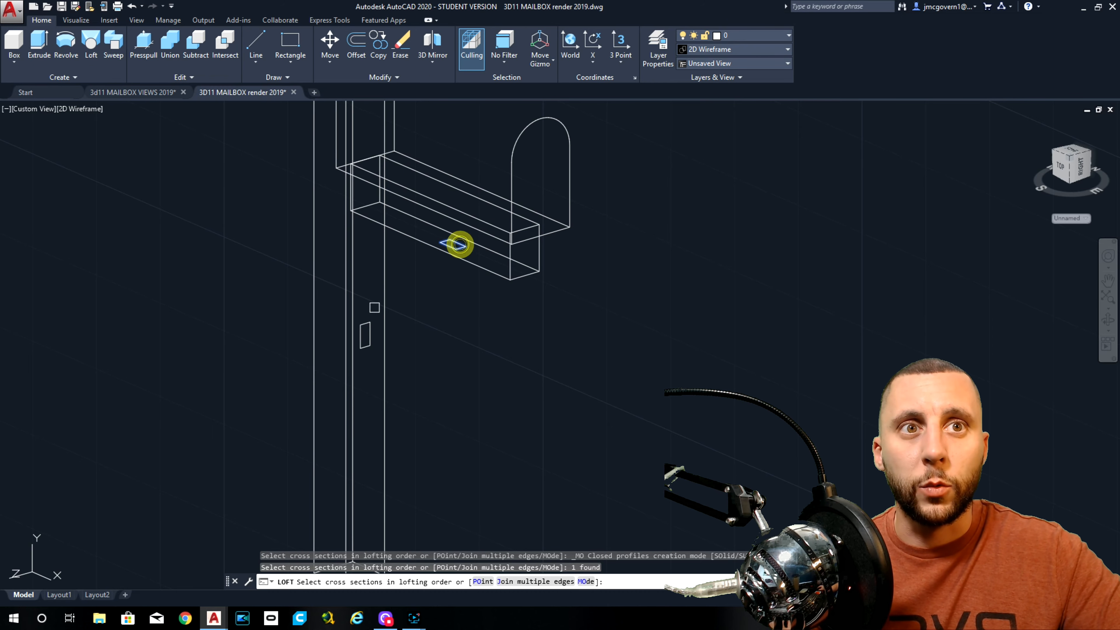
pyautogui.click(362, 321)
pyautogui.press('Return')
pyautogui.press('Return')
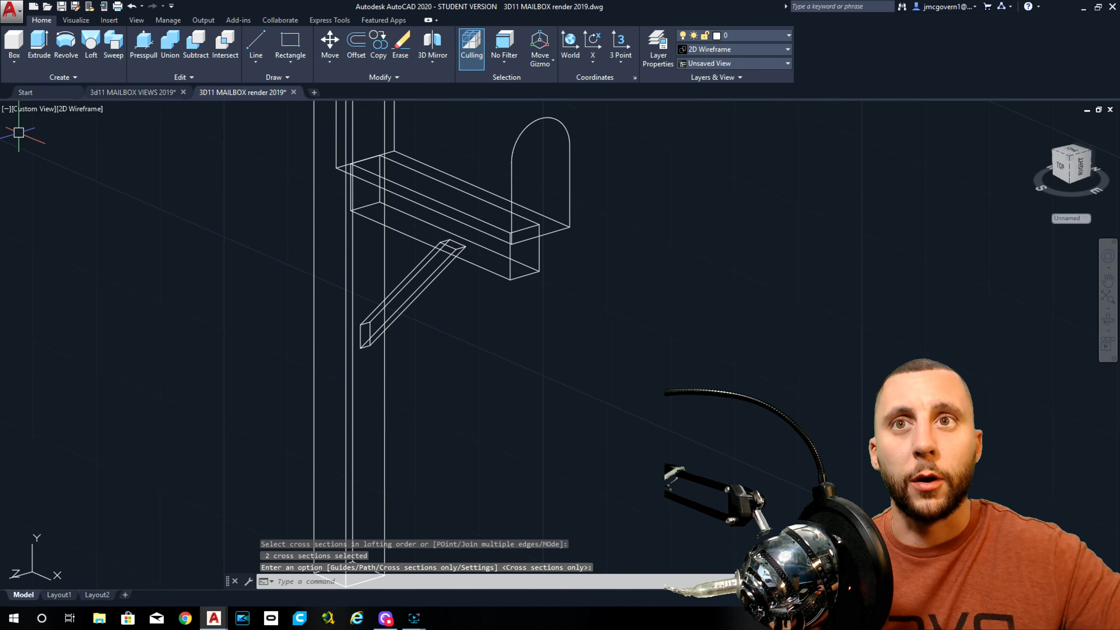
# Display the model in the Conceptual visual style and show the whole mailbox with its new brace.
pyautogui.click(90, 110)
pyautogui.click(110, 148)
pyautogui.scroll(-5, 317, 199)
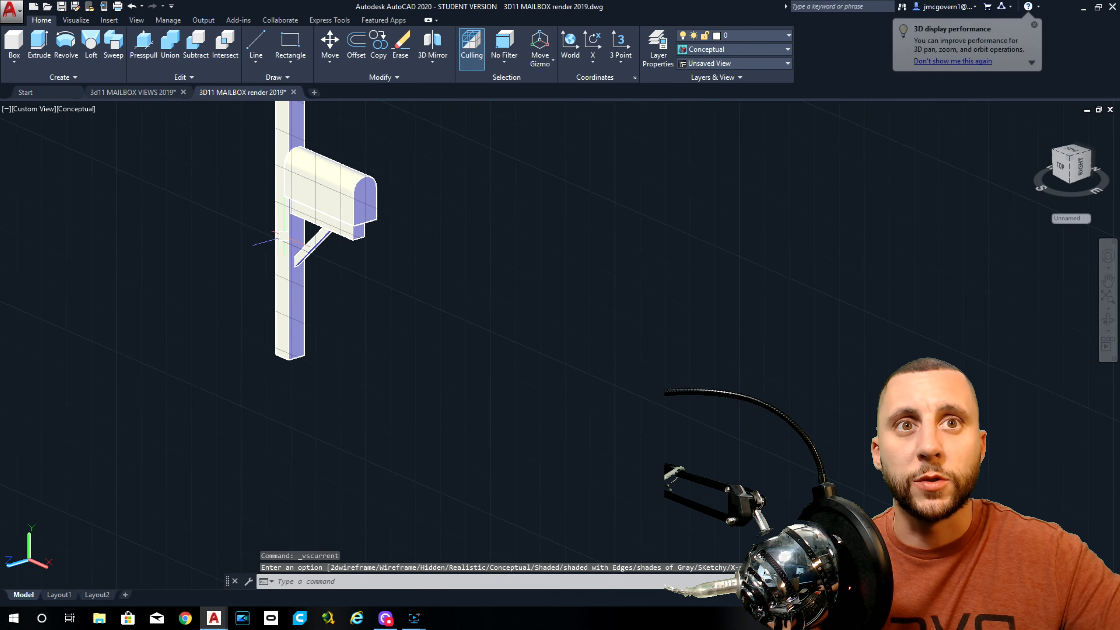
pyautogui.scroll(-5, 320, 261)
pyautogui.moveTo(315, 259); pyautogui.dragTo(317, 295, button='middle')
pyautogui.scroll(2, 317, 295)
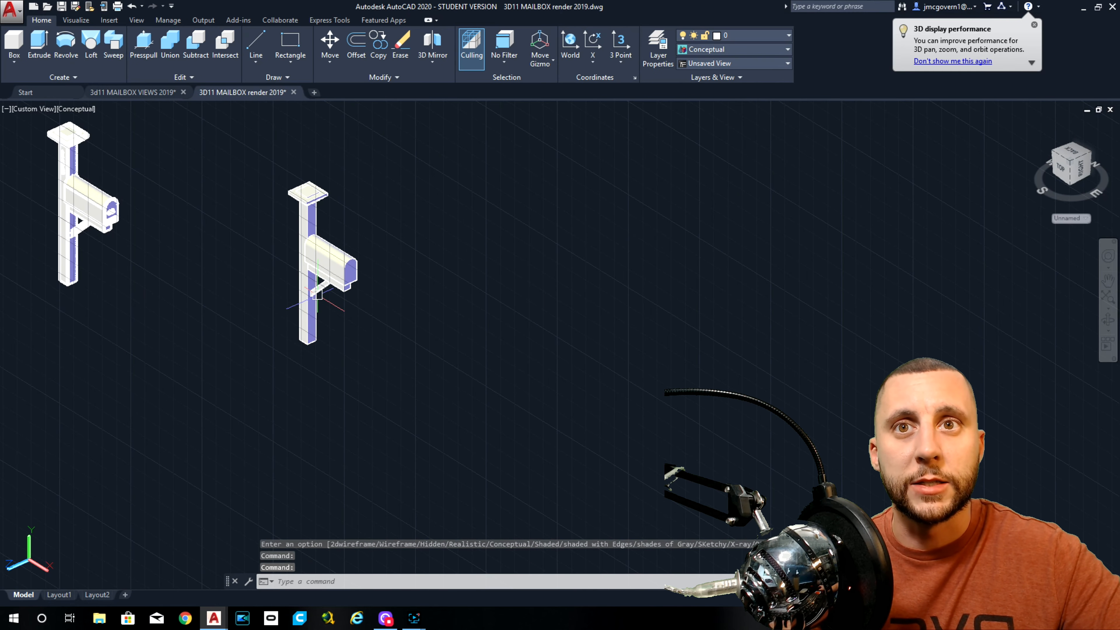
# Examine the raised lettering and post numbers on the finished example mailbox, then return to the mailbox being modelled.
pyautogui.scroll(8, 122, 214)
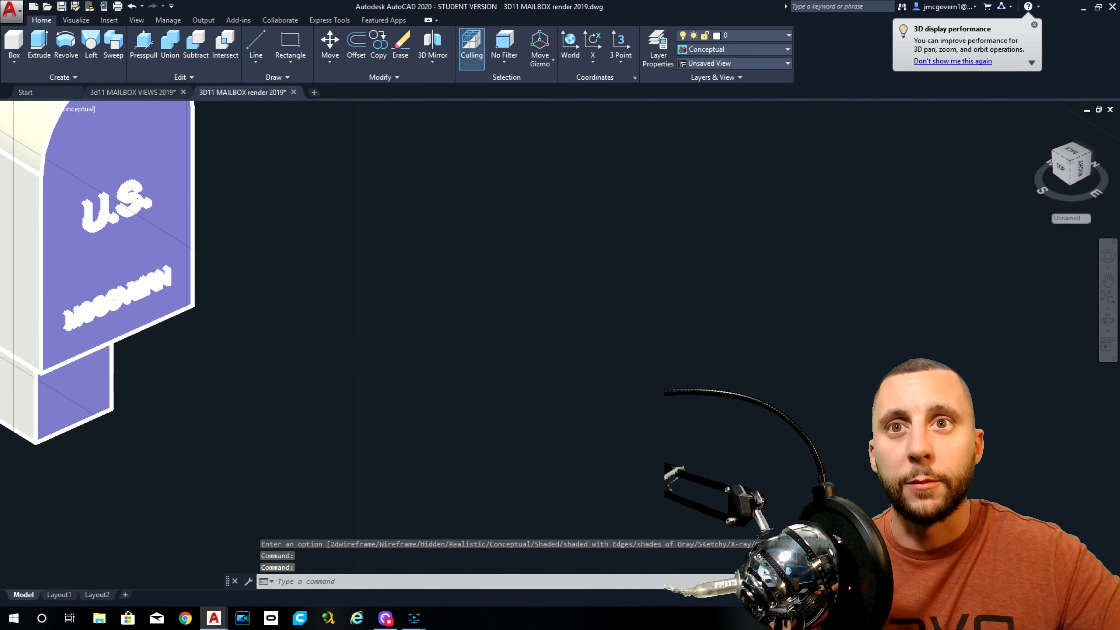
pyautogui.scroll(-1, 113, 222)
pyautogui.scroll(-4, 240, 233)
pyautogui.moveTo(126, 265); pyautogui.dragTo(447, 310, button='middle')
pyautogui.moveTo(344, 106); pyautogui.dragTo(345, 188, button='middle')
pyautogui.scroll(3, 341, 149)
pyautogui.scroll(-4, 341, 149)
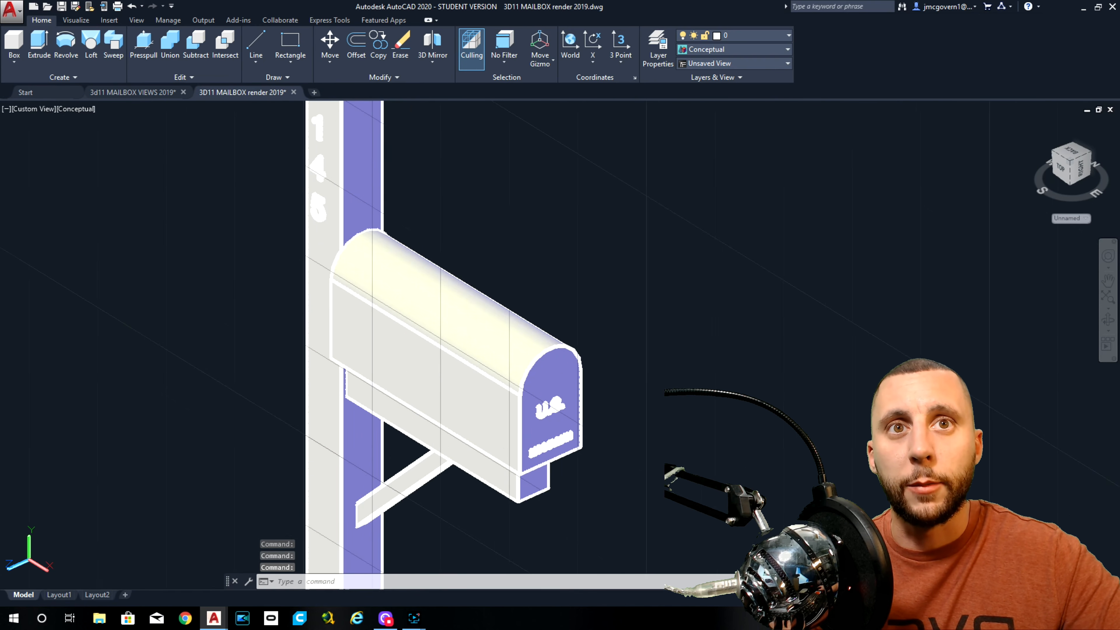
pyautogui.moveTo(622, 258); pyautogui.dragTo(255, 208, button='middle')
pyautogui.moveTo(495, 303); pyautogui.dragTo(258, 206, button='middle')
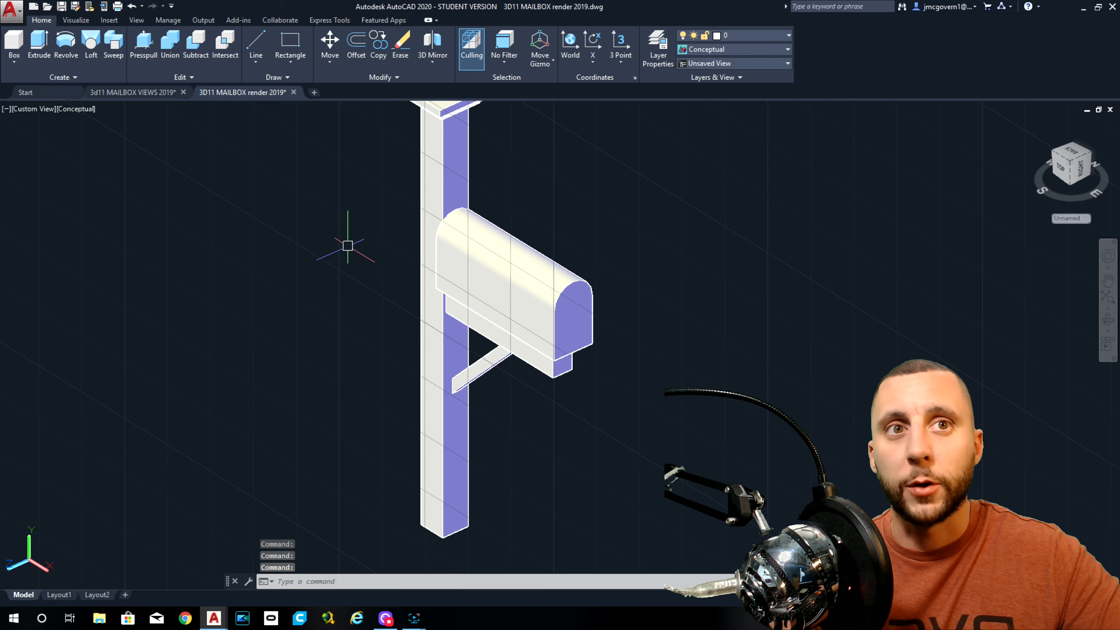
# Show the modelled mailbox straight on in the Front view.
pyautogui.click(29, 108)
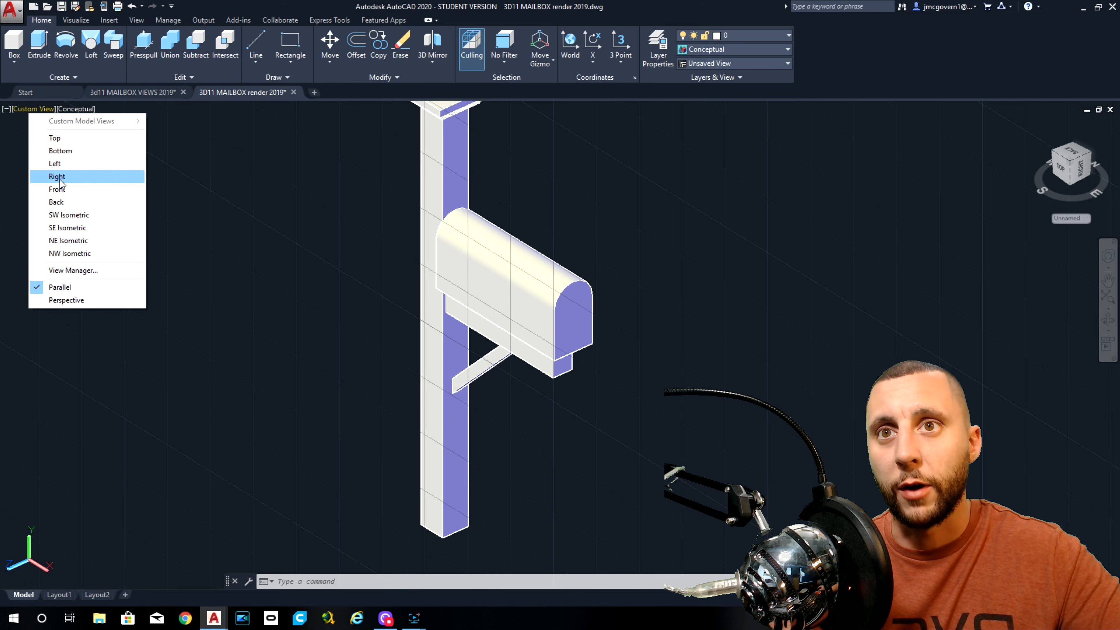
pyautogui.click(58, 190)
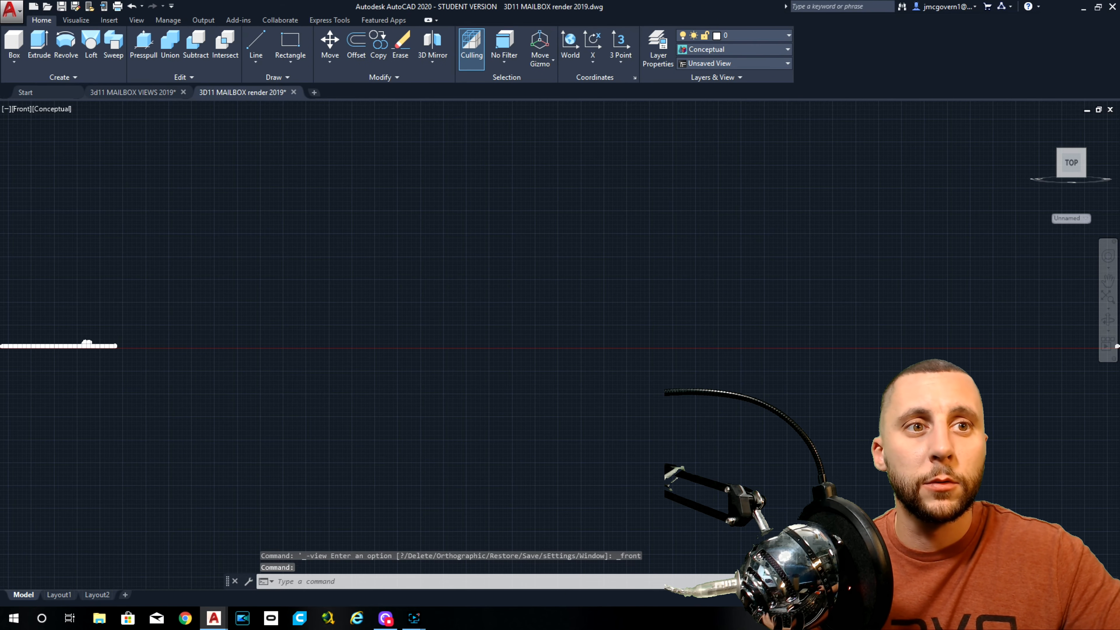
pyautogui.scroll(-3, 816, 364)
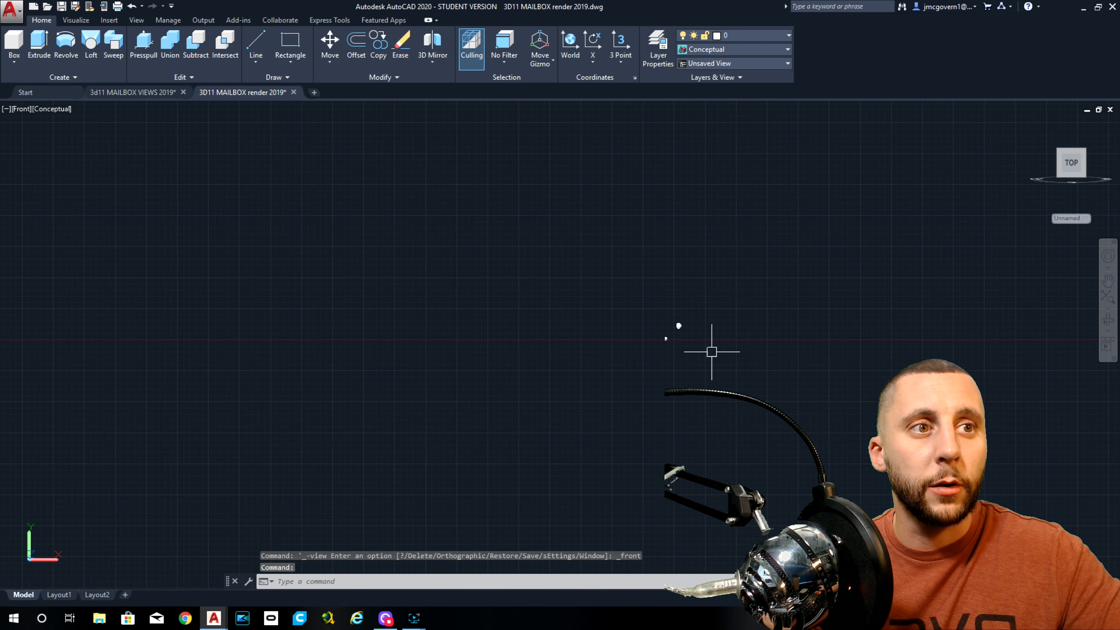
pyautogui.scroll(6, 615, 334)
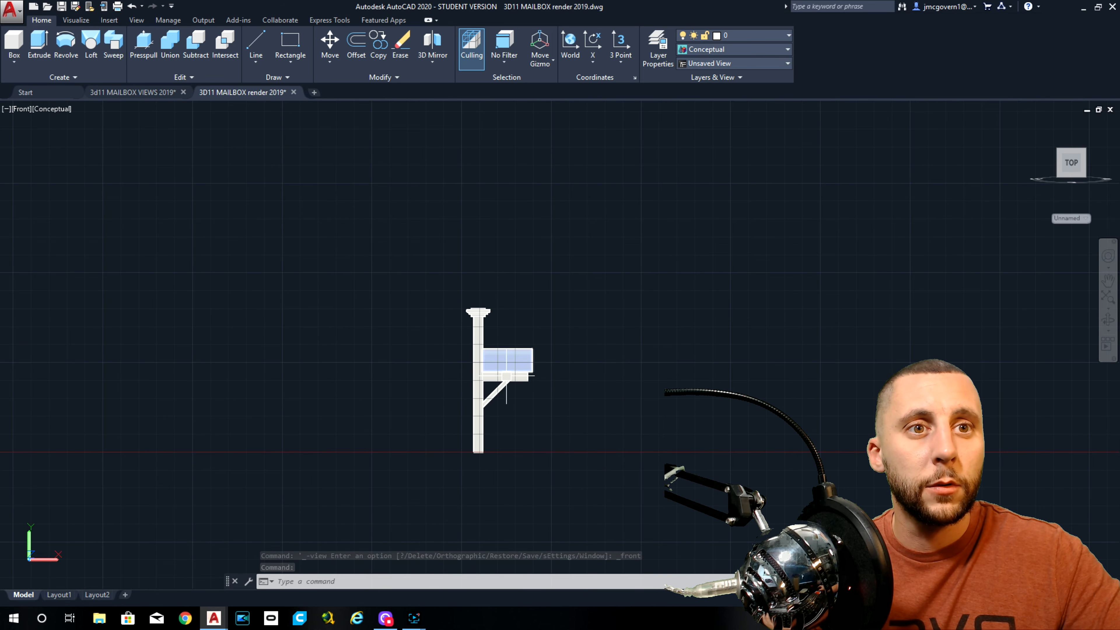
# View the model in SE Isometric and examine the finished example mailbox in the landscaped scene beside the road.
pyautogui.click(20, 109)
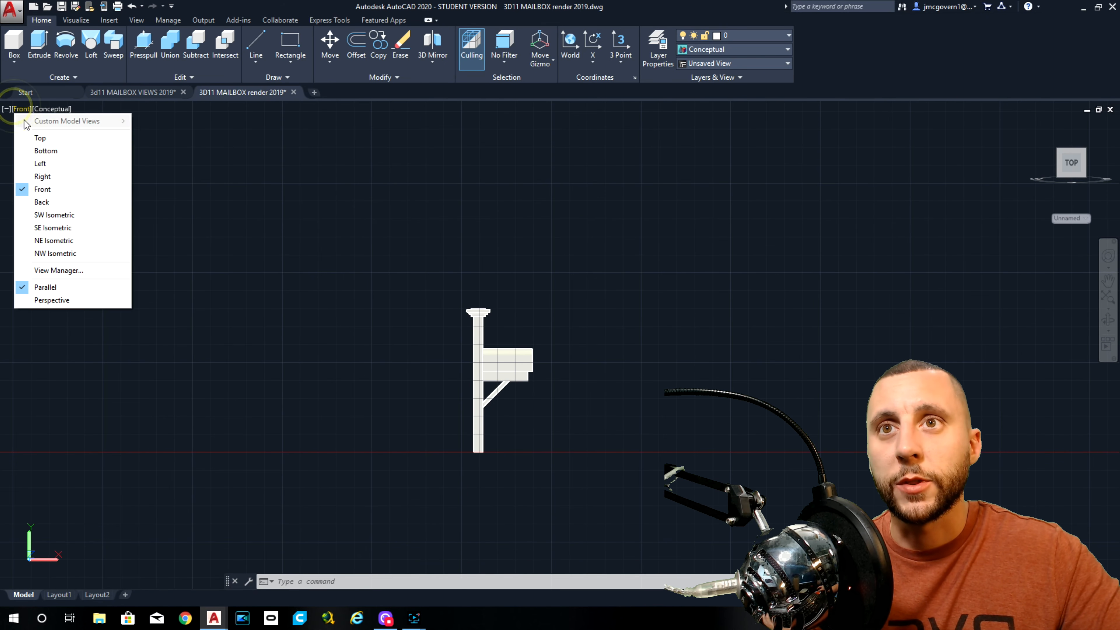
pyautogui.click(73, 149)
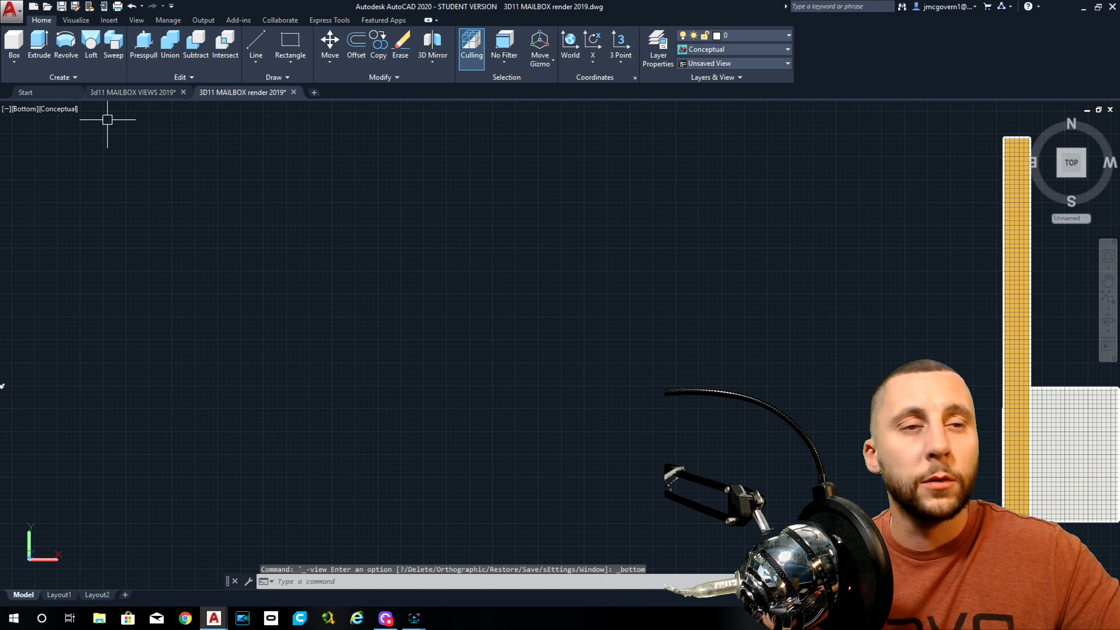
pyautogui.click(22, 108)
pyautogui.click(46, 138)
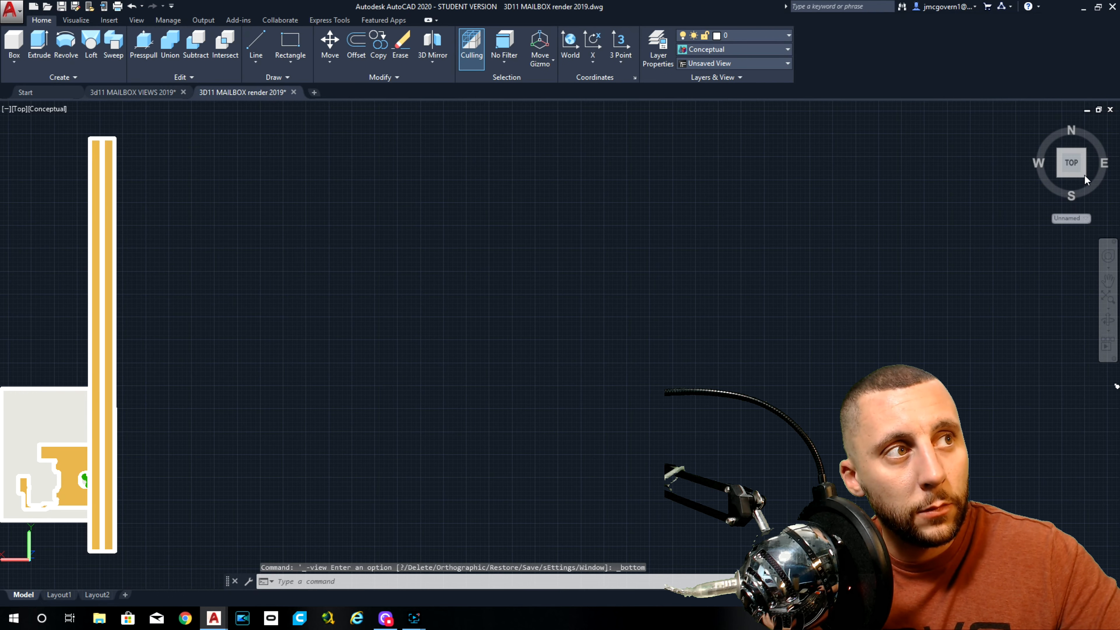
pyautogui.click(1085, 175)
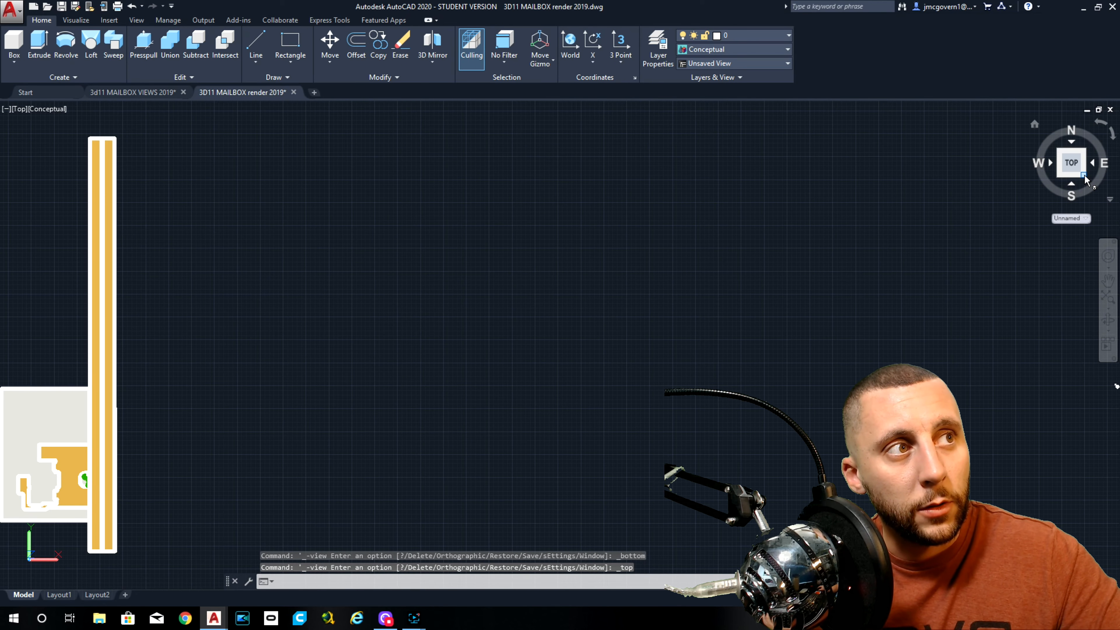
pyautogui.click(1085, 175)
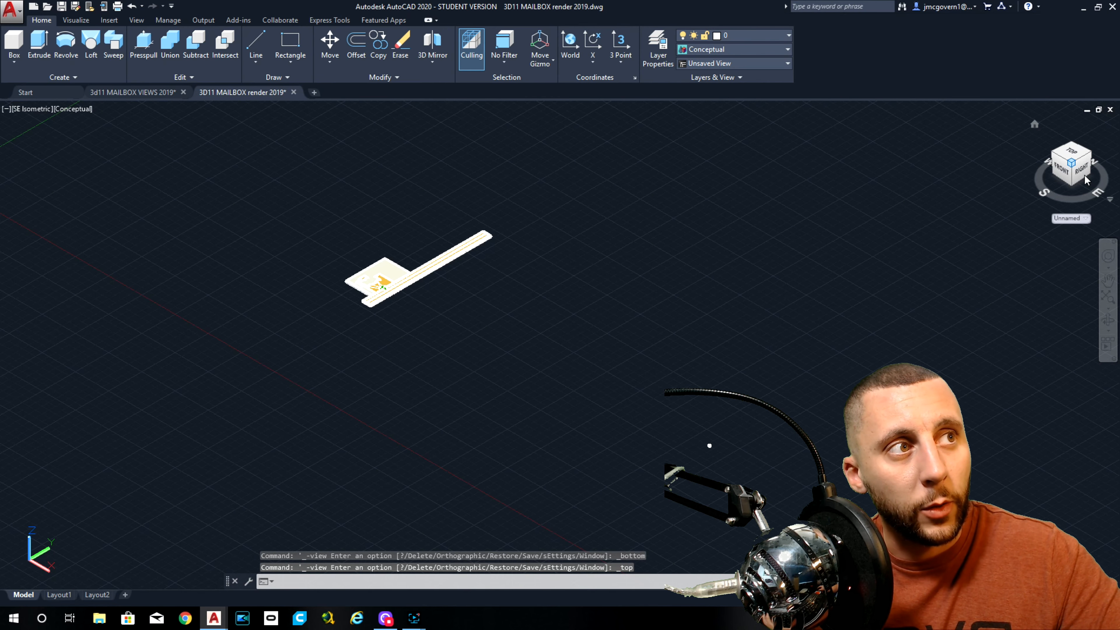
pyautogui.scroll(6, 386, 285)
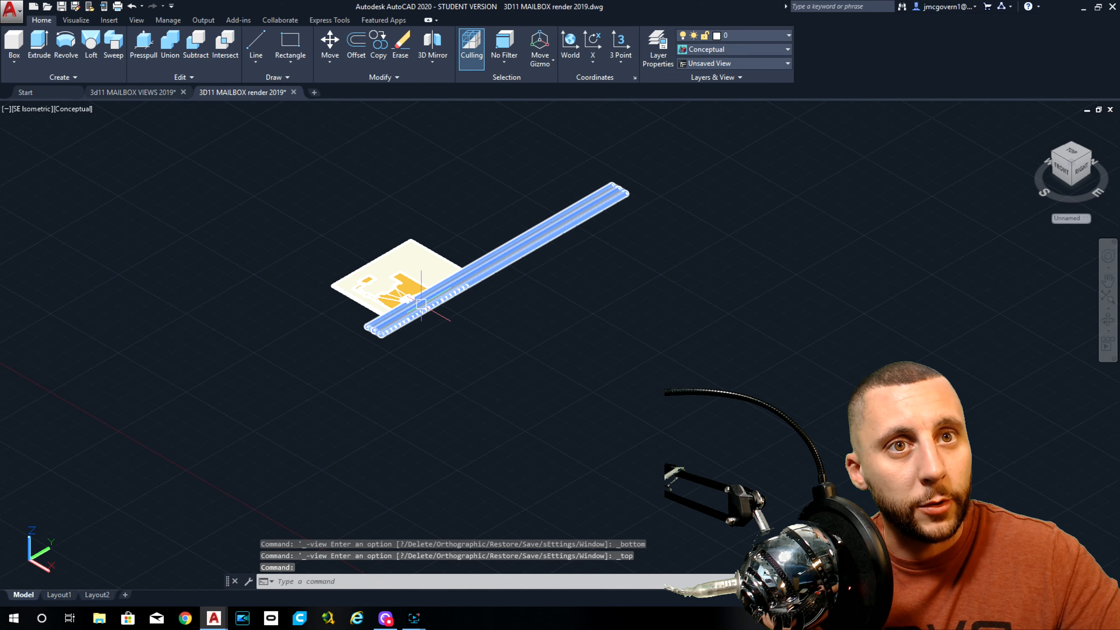
pyautogui.scroll(5, 386, 284)
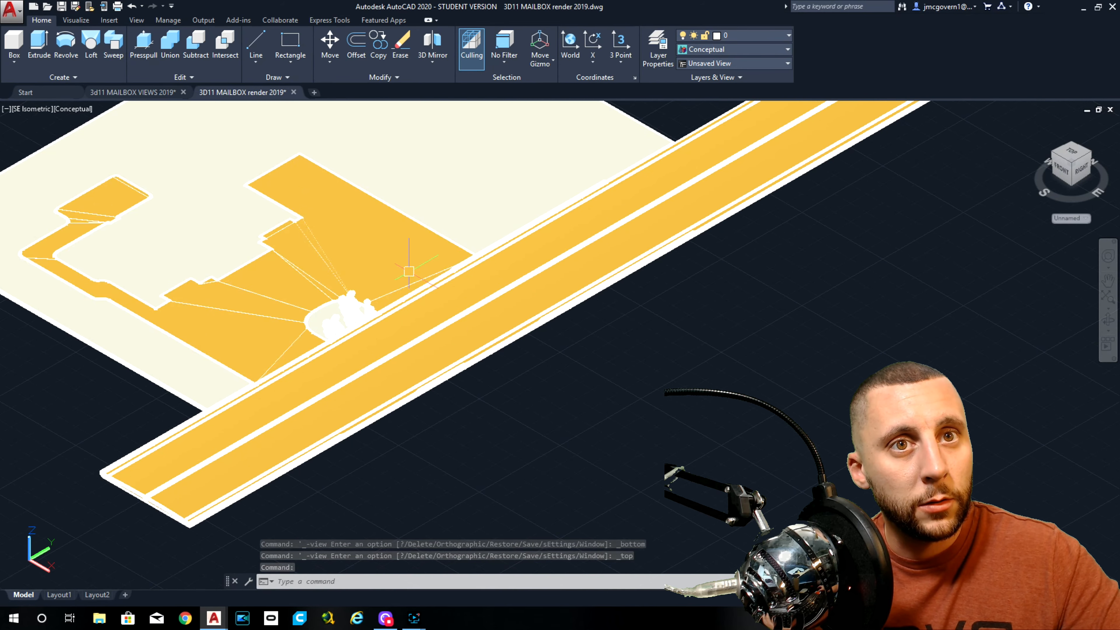
pyautogui.scroll(6, 320, 350)
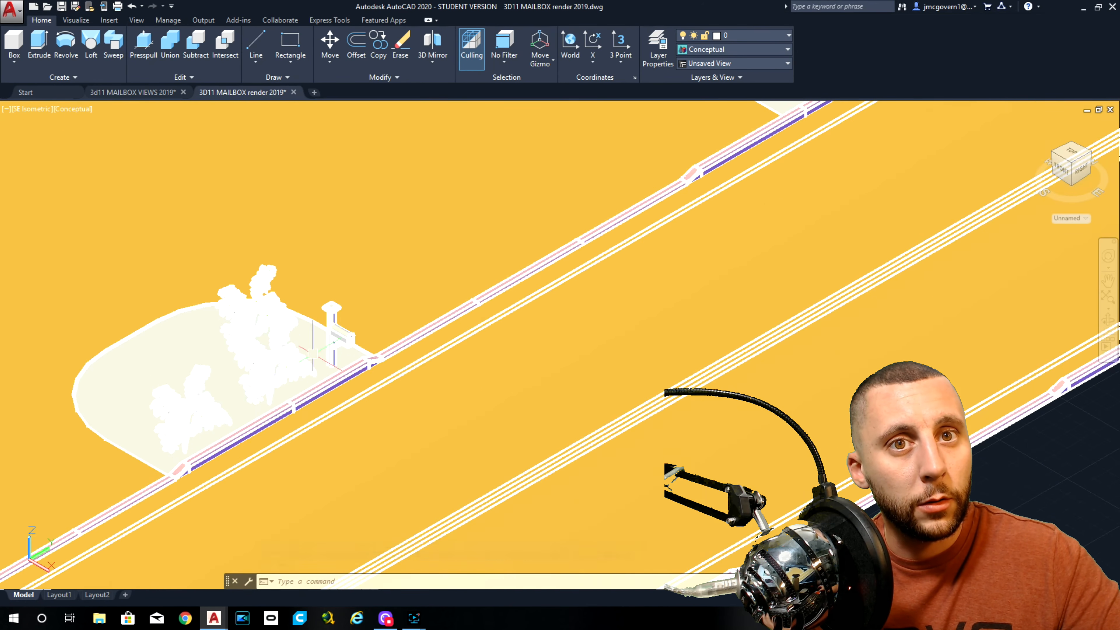
pyautogui.moveTo(320, 351); pyautogui.dragTo(506, 315, button='middle')
pyautogui.scroll(2, 435, 334)
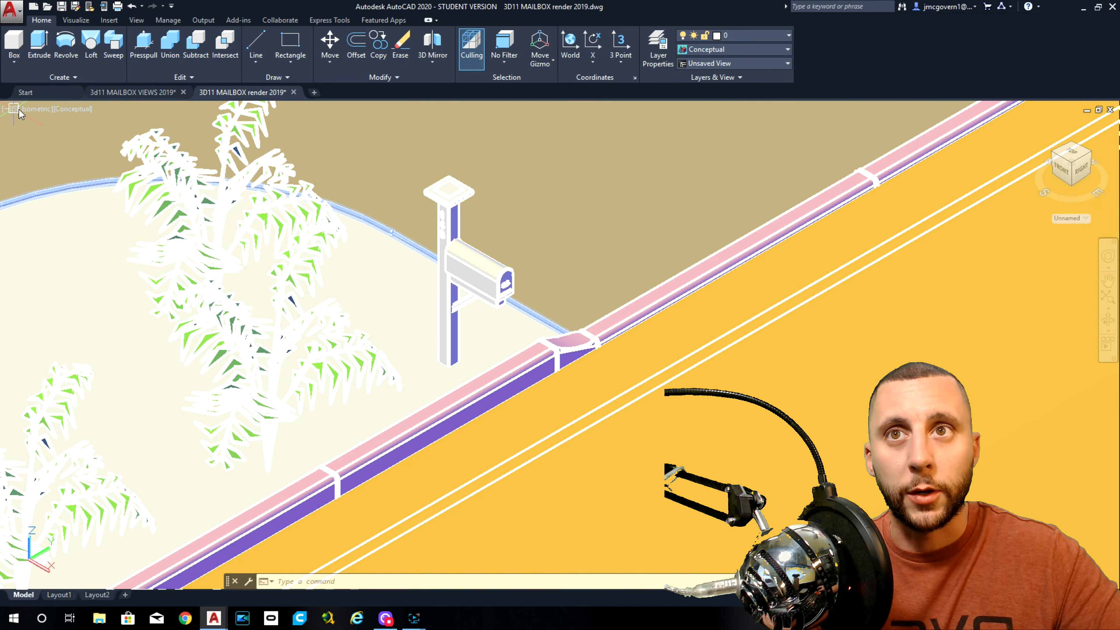
# Display the model in the Realistic visual style and show the landscaped scene with its materials.
pyautogui.click(65, 109)
pyautogui.click(98, 176)
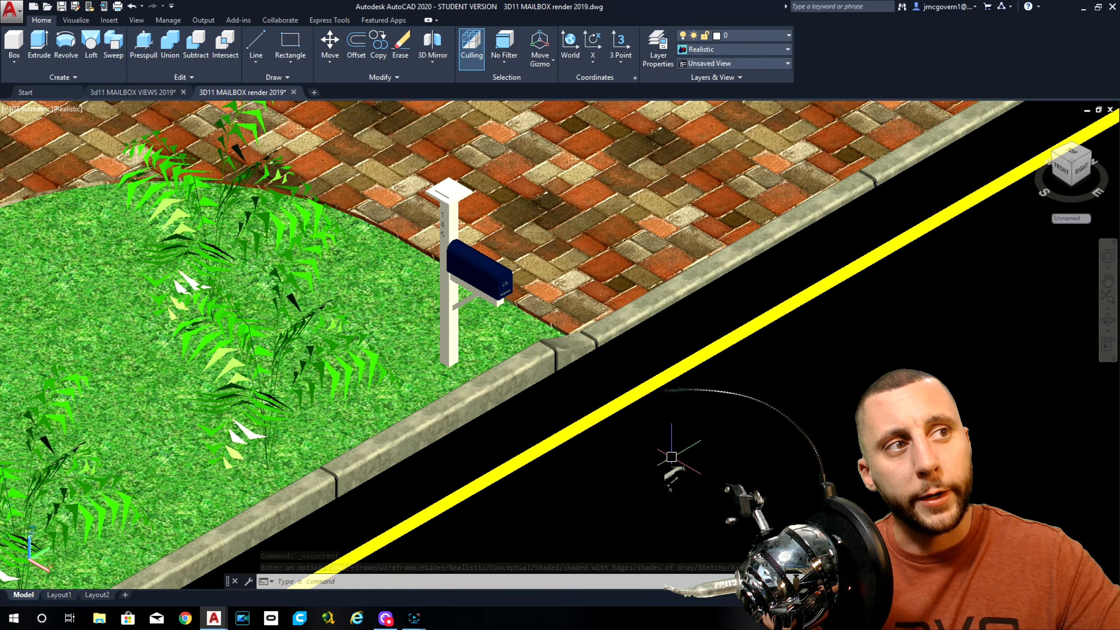
pyautogui.scroll(-5, 671, 457)
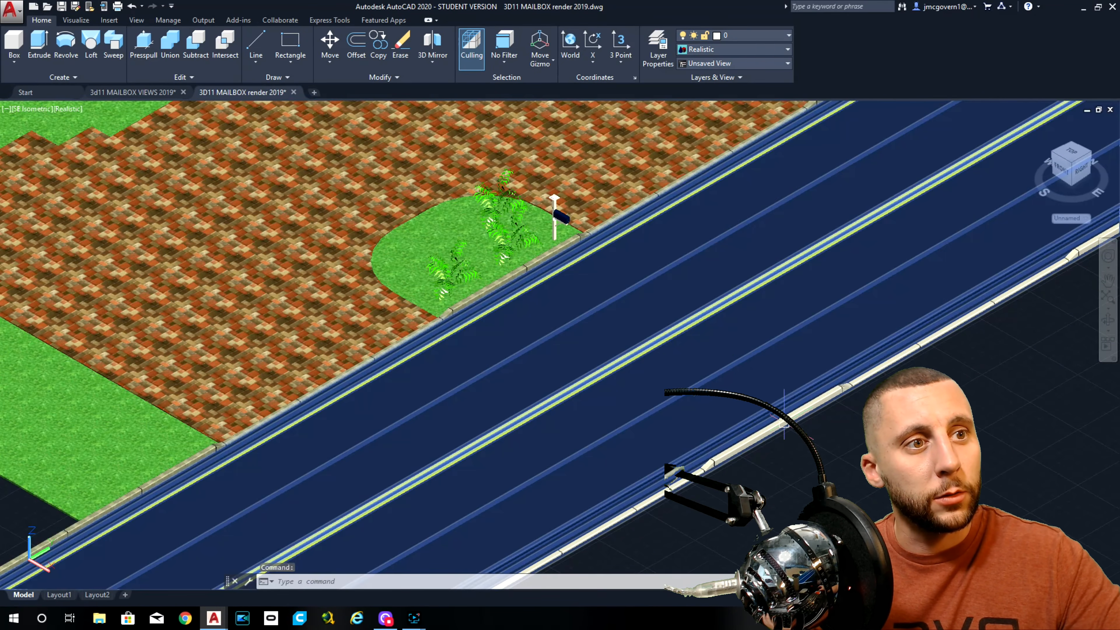
pyautogui.scroll(2, 755, 411)
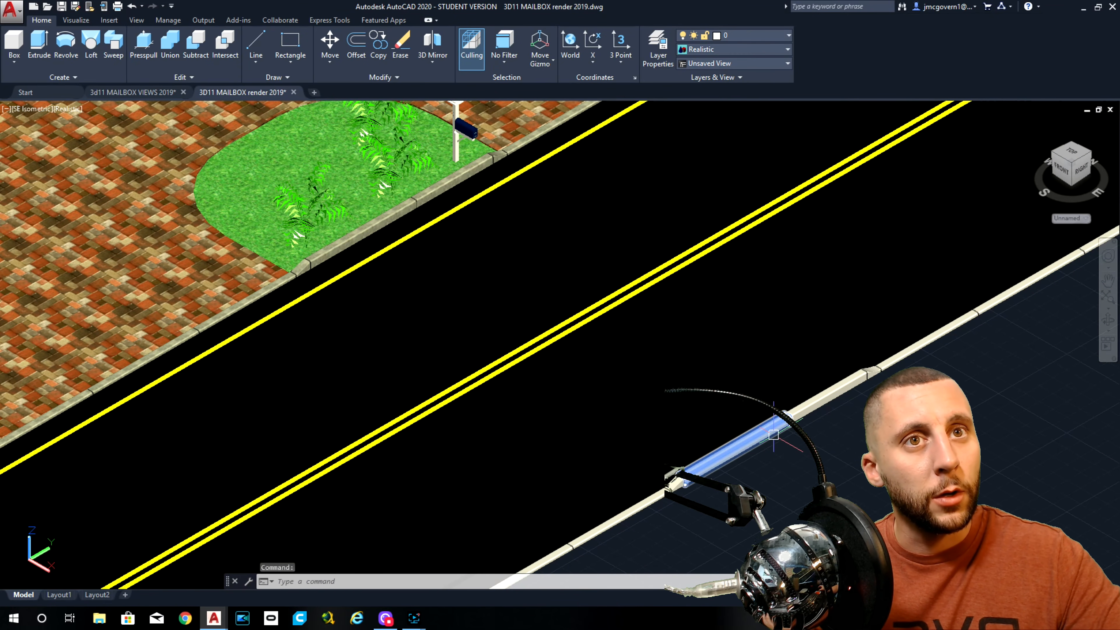
pyautogui.scroll(-6, 726, 407)
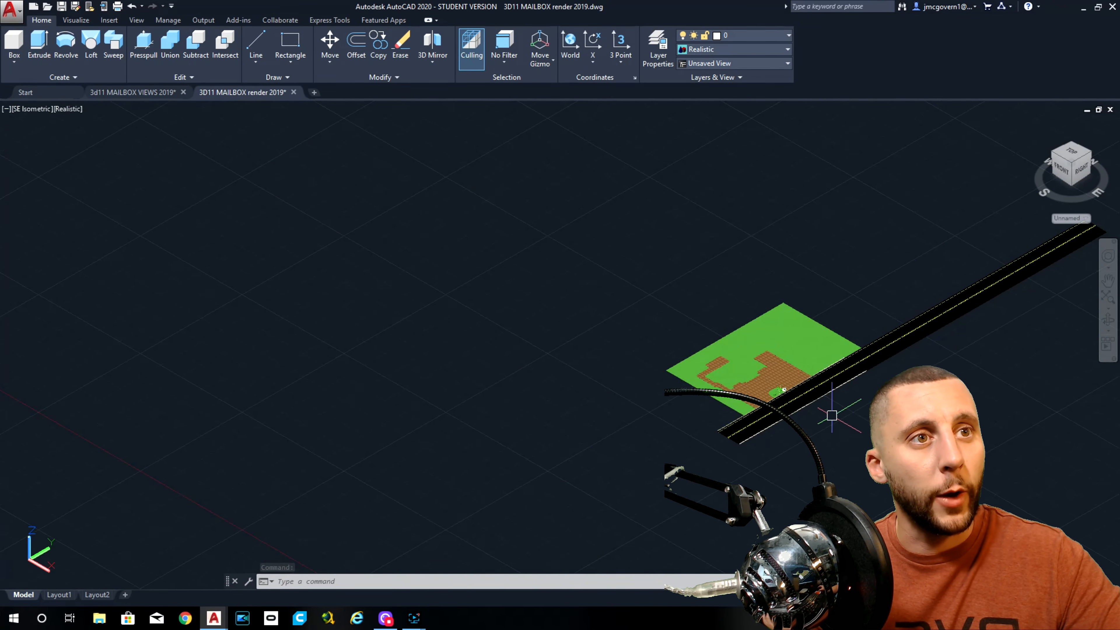
pyautogui.scroll(-2, 461, 364)
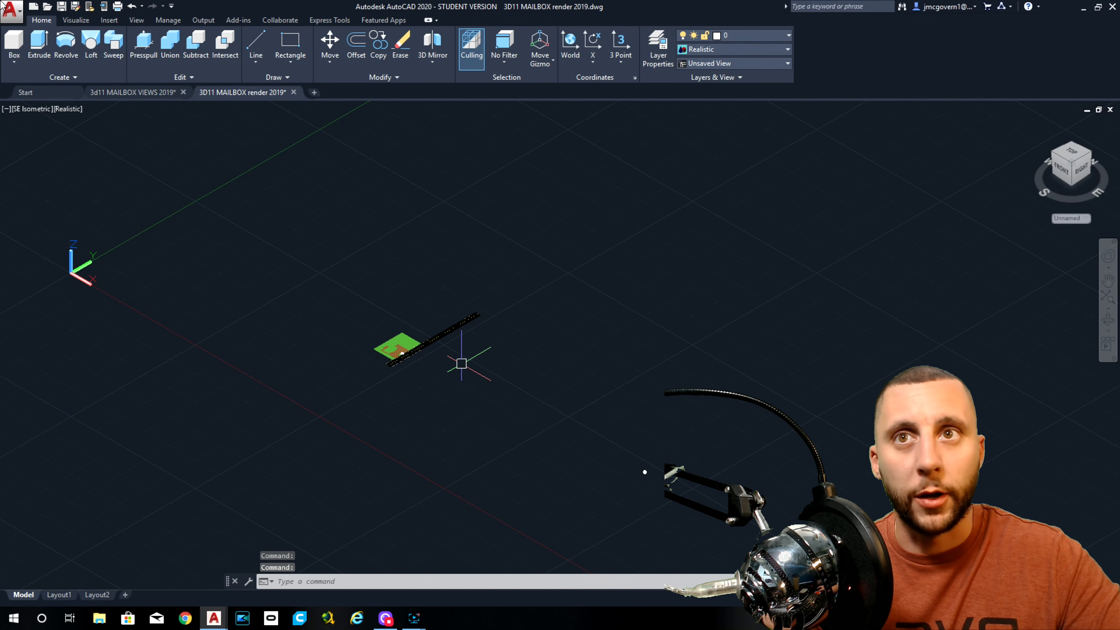
# Return to the Front view and erase the stray objects floating above and beside the mailbox being modelled.
pyautogui.click(31, 108)
pyautogui.click(58, 189)
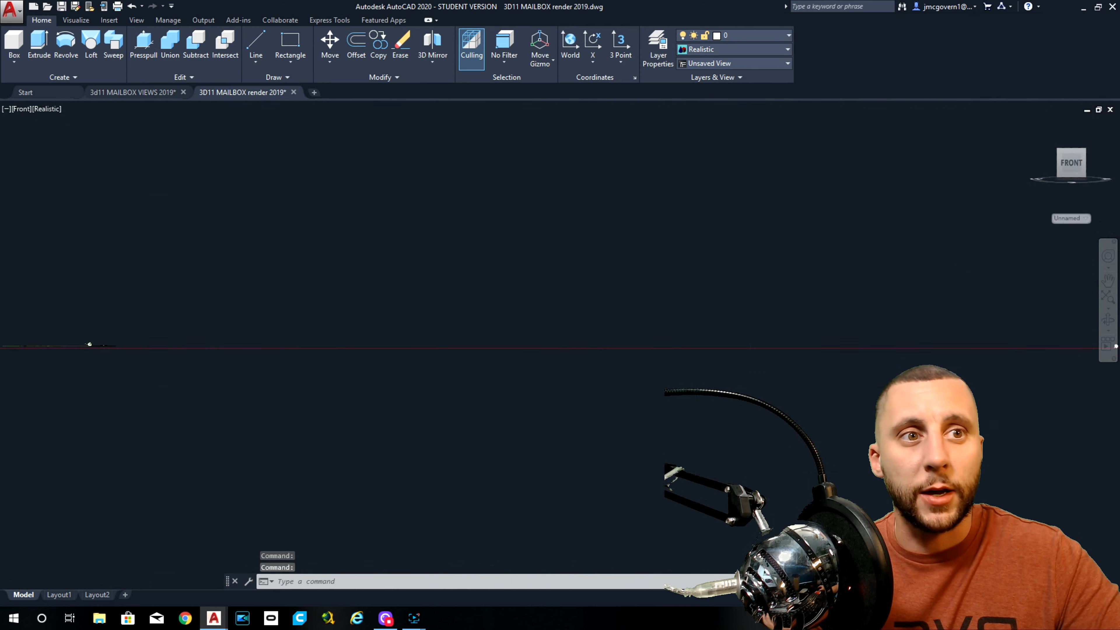
pyautogui.scroll(5, 593, 291)
pyautogui.click(605, 143)
pyautogui.click(655, 200)
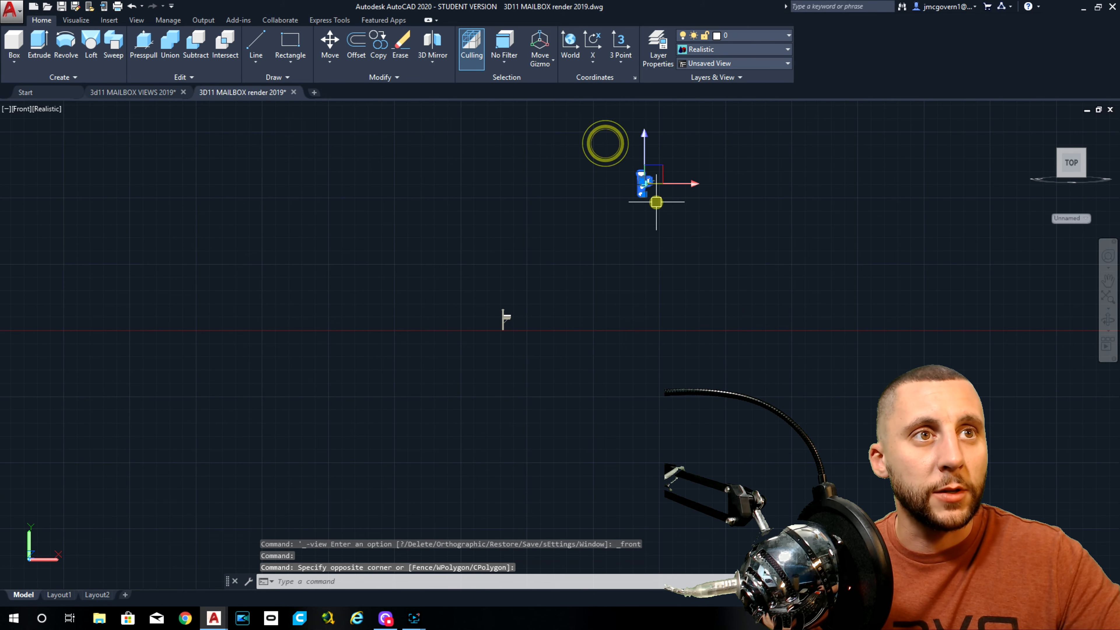
pyautogui.press('Delete')
pyautogui.scroll(3, 512, 323)
pyautogui.scroll(3, 512, 323)
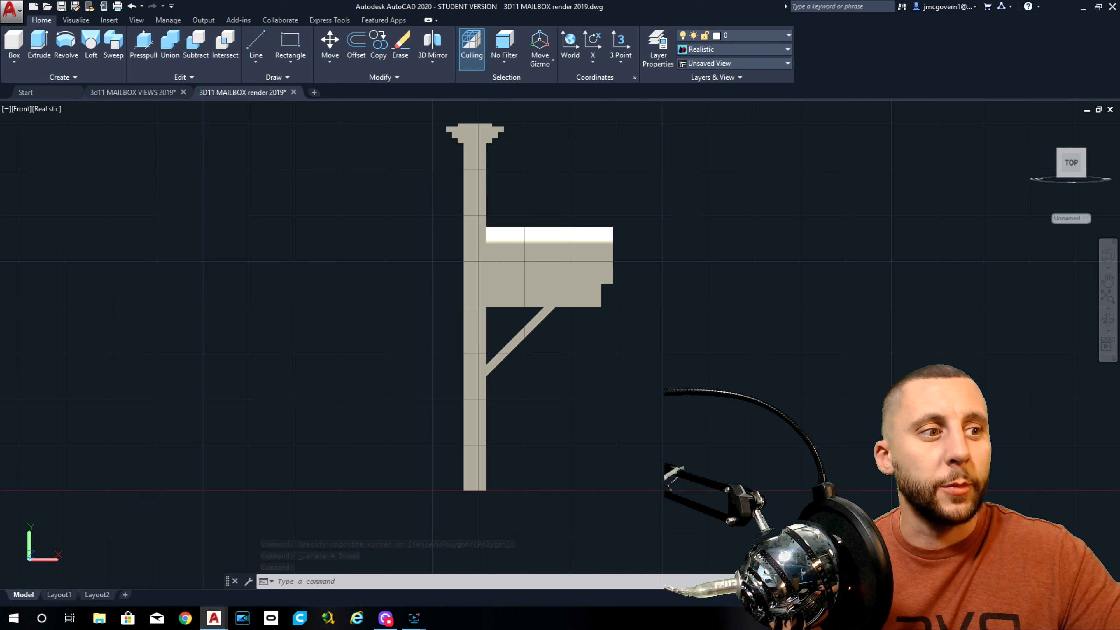
# Look through the modelling, editing and drawing tools of the 3D Basics workspace for a text command.
pyautogui.click(1035, 595)
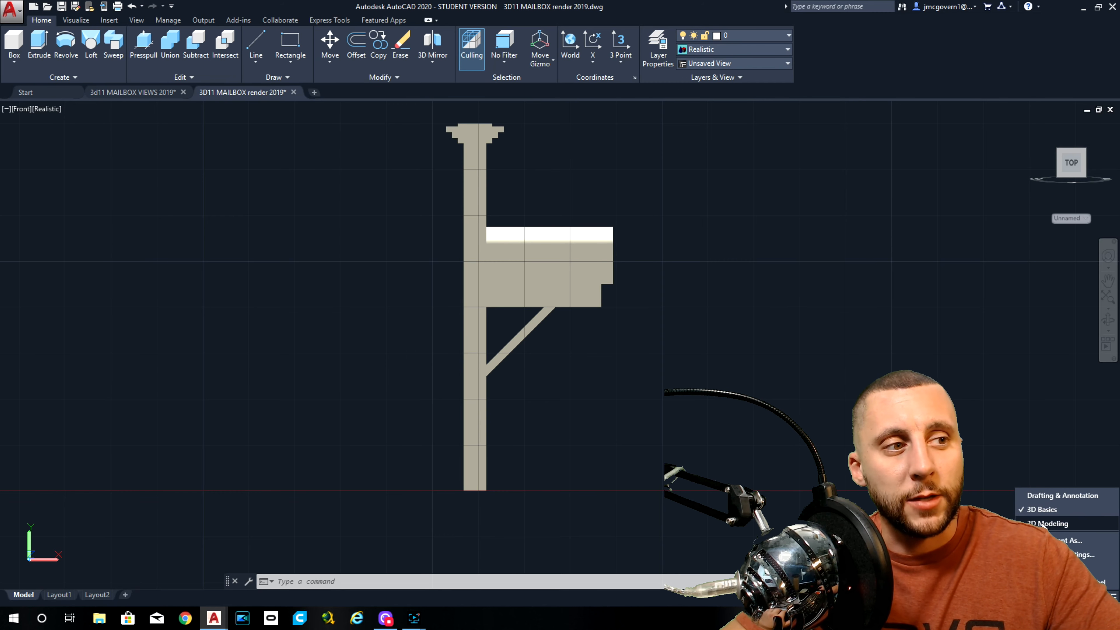
pyautogui.click(1041, 510)
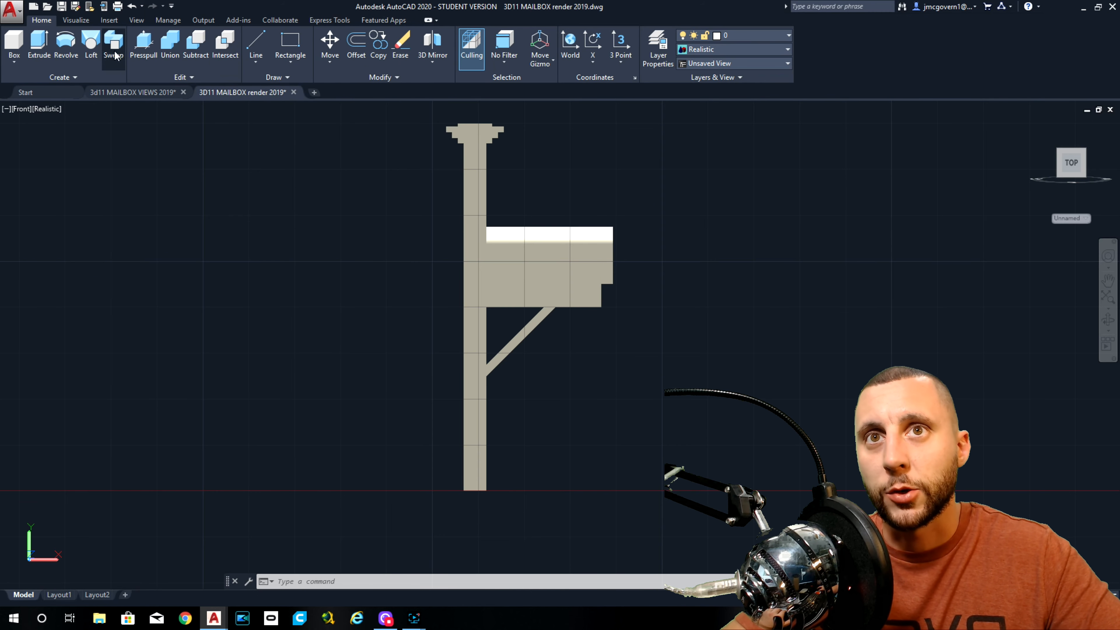
pyautogui.click(78, 75)
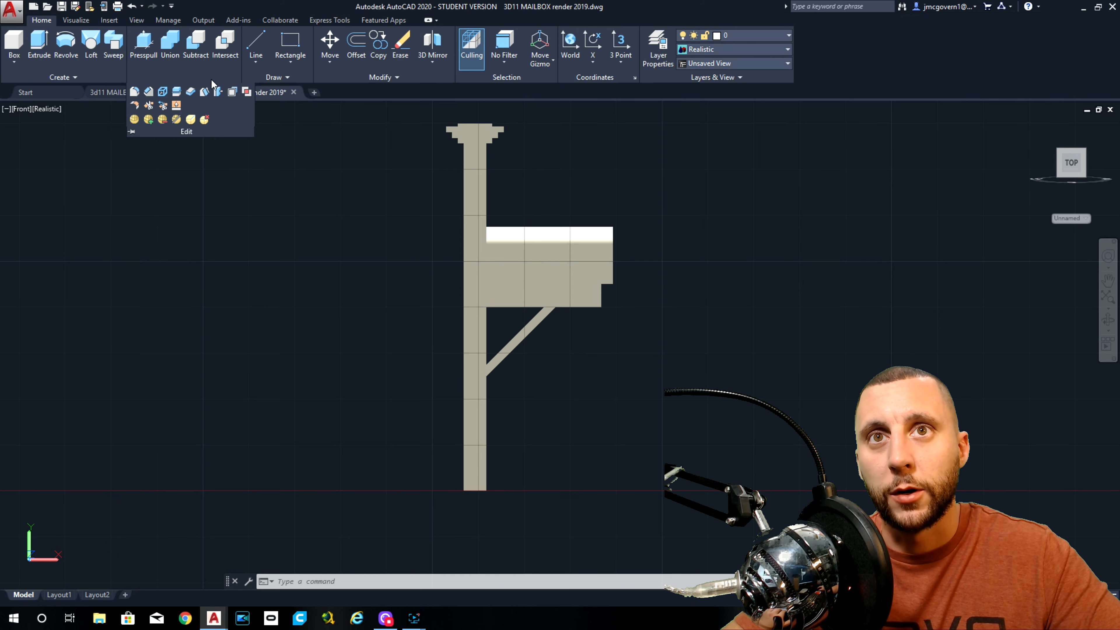
pyautogui.click(260, 80)
pyautogui.click(276, 168)
pyautogui.click(236, 195)
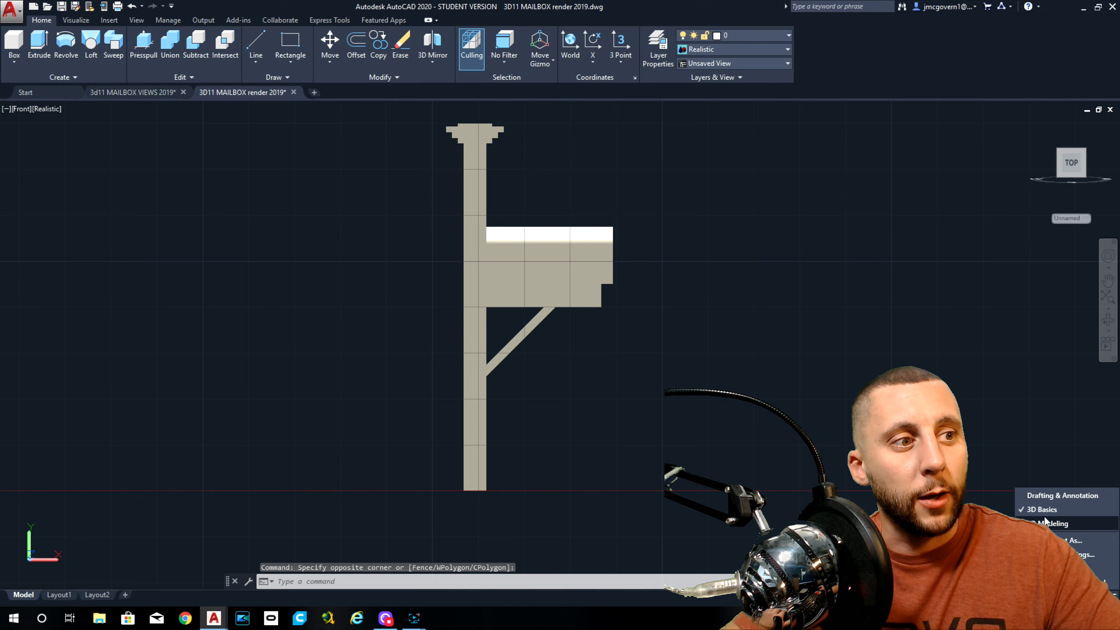
# Check the 3D Modeling workspace's tools for a text command and return to the 3D Basics workspace.
pyautogui.click(1048, 524)
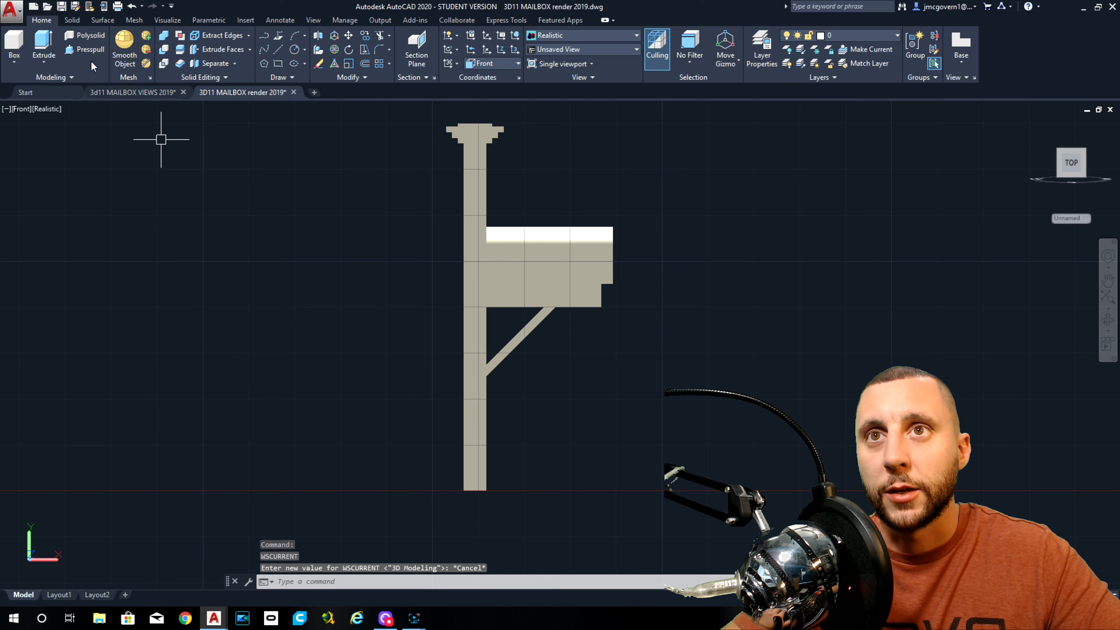
pyautogui.click(42, 62)
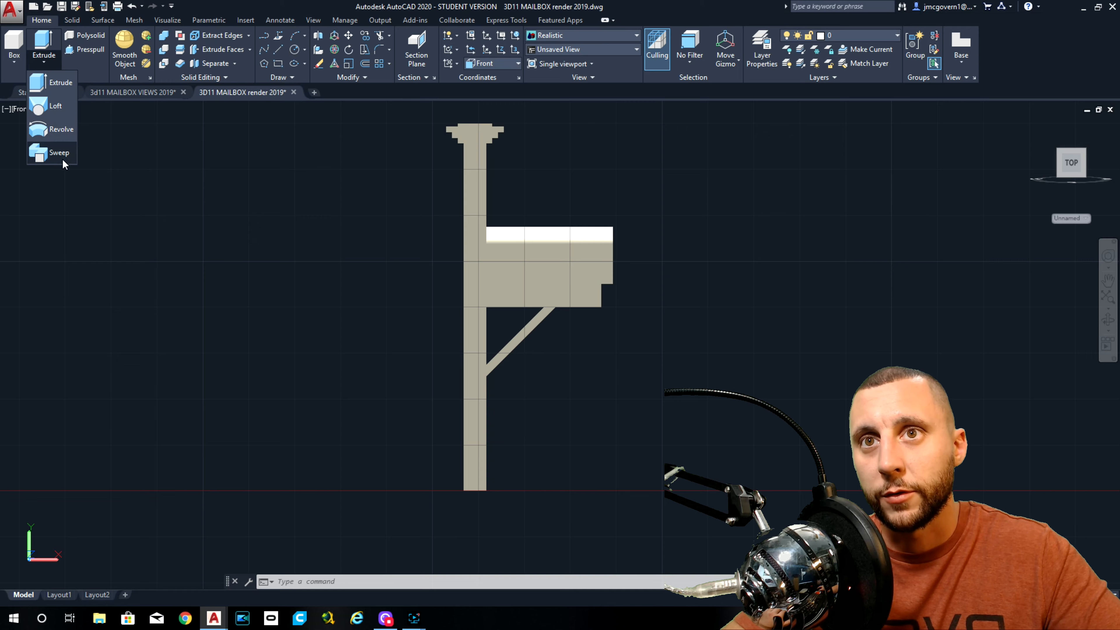
pyautogui.click(14, 61)
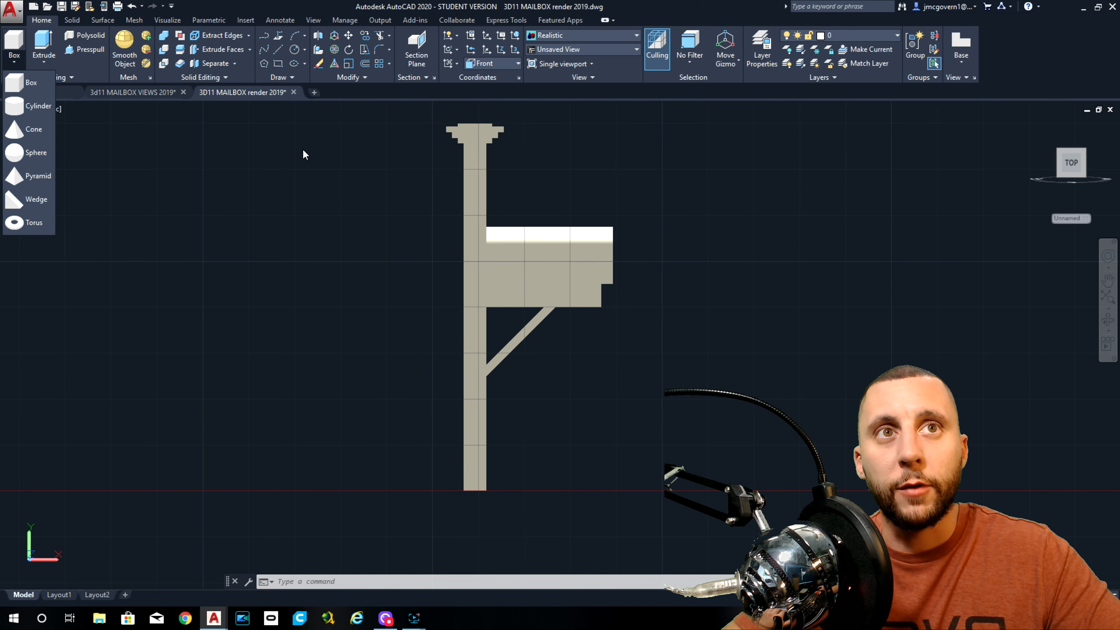
pyautogui.click(281, 182)
pyautogui.click(245, 208)
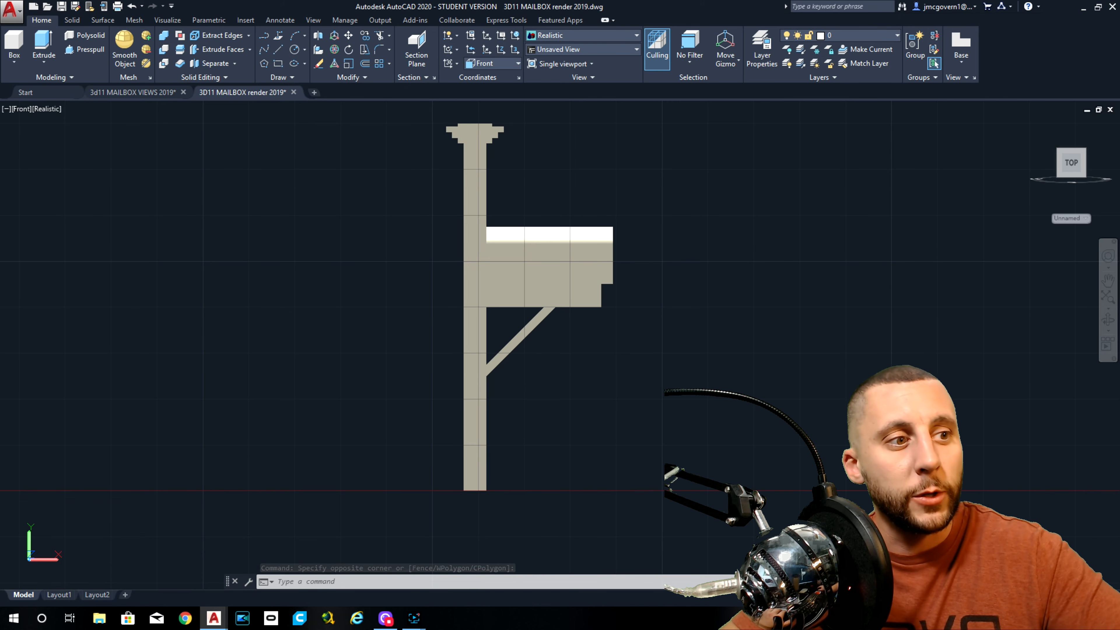
pyautogui.click(1076, 595)
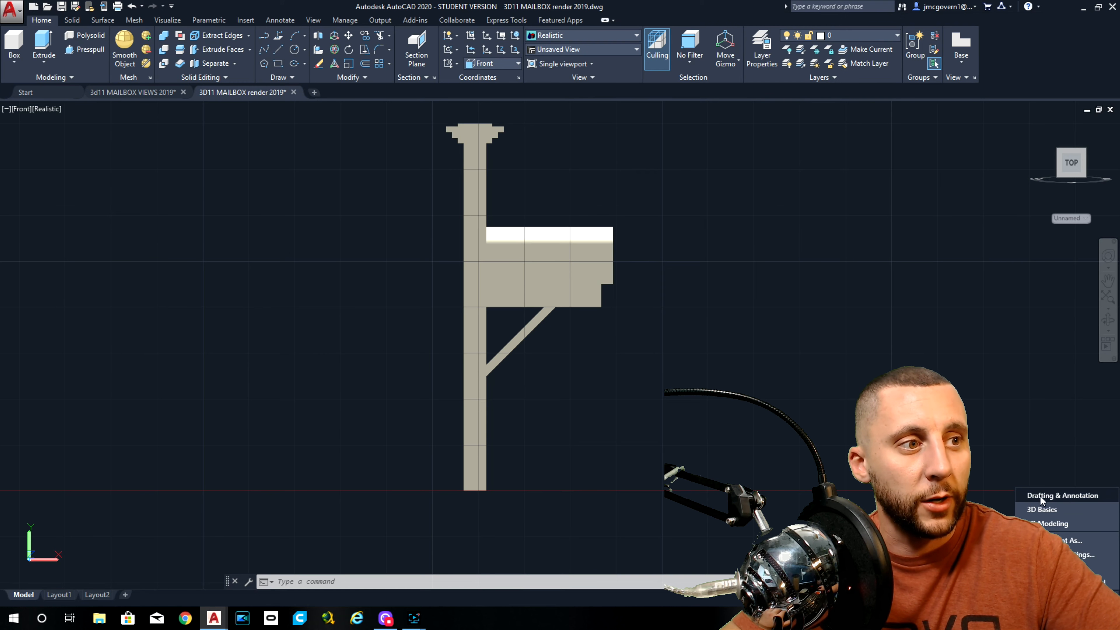
pyautogui.click(1043, 509)
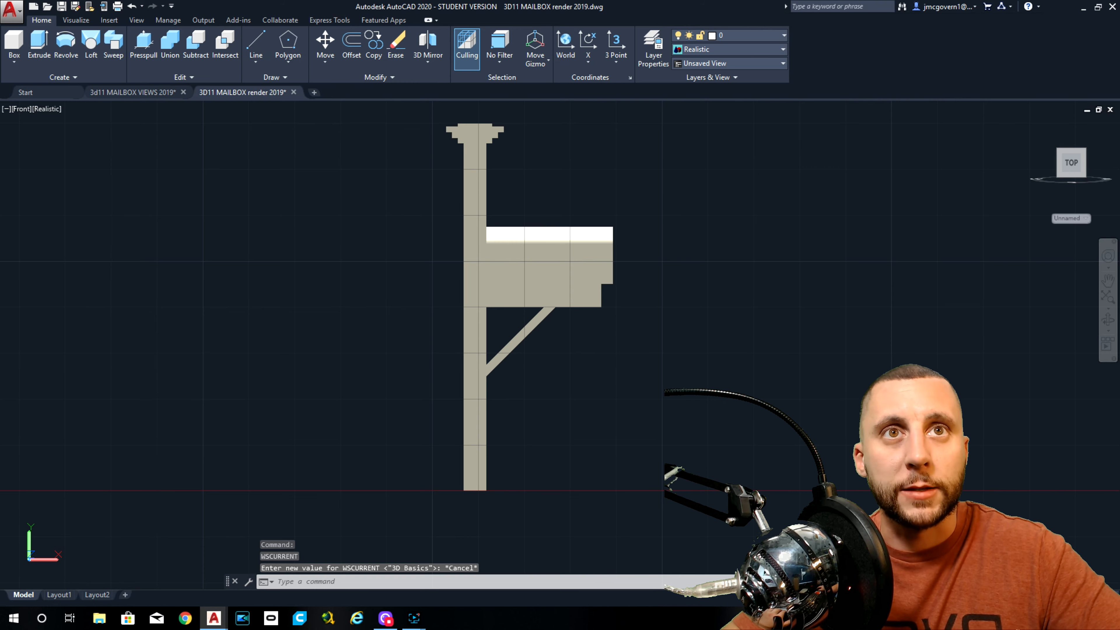
# Switch to the Drafting & Annotation workspace and place single-line texts 5, 3 and 1 beside the post, height 1/8, rotation 0.
pyautogui.click(1076, 595)
pyautogui.click(1043, 499)
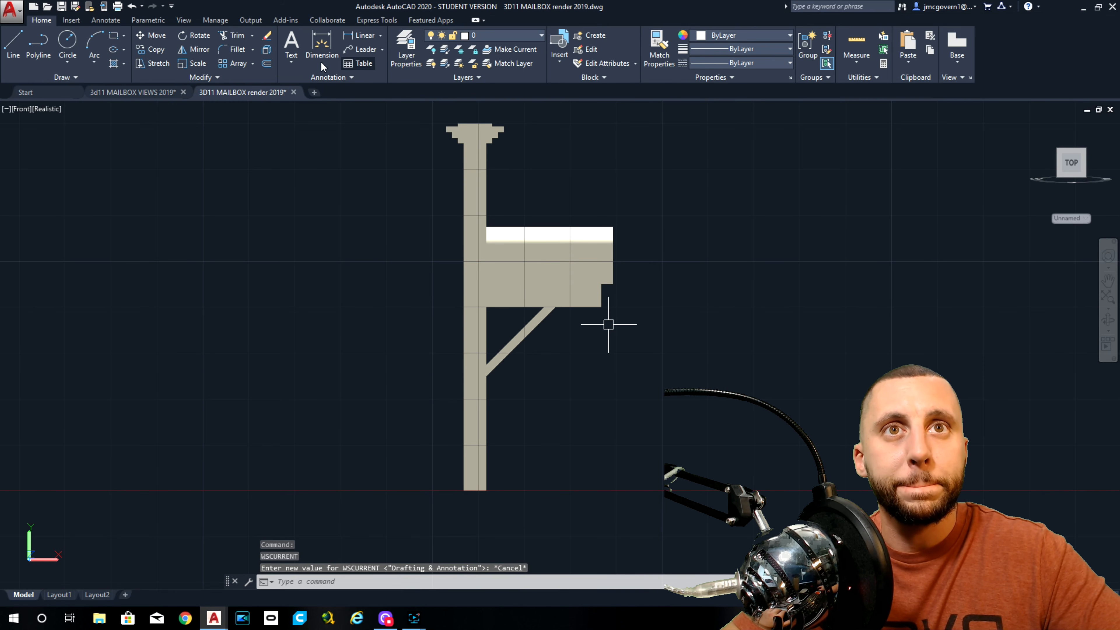
pyautogui.click(291, 62)
pyautogui.click(311, 105)
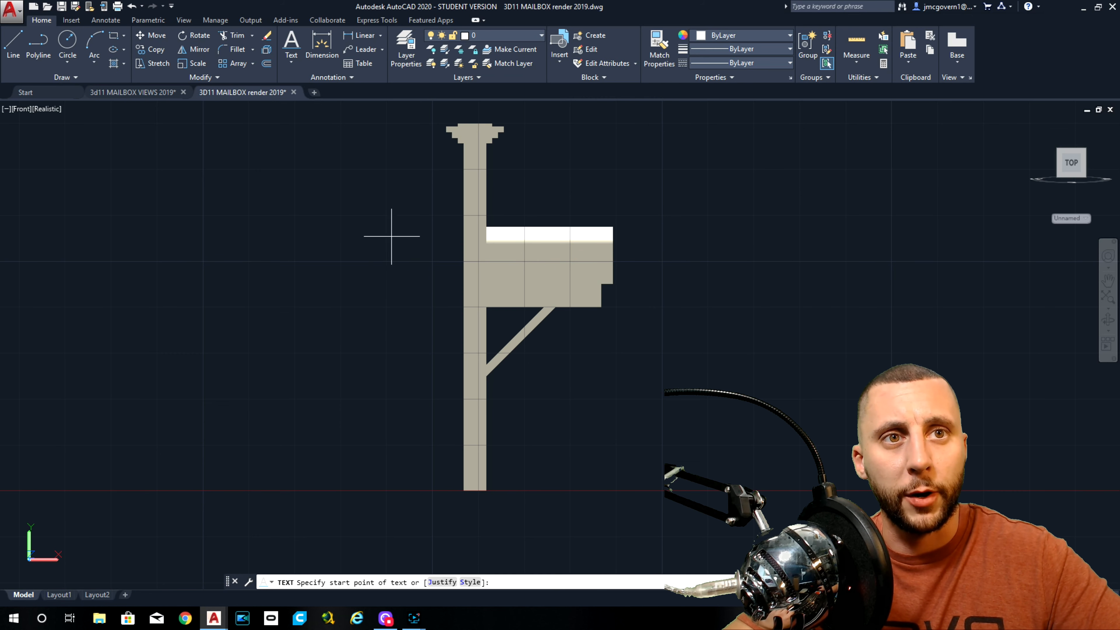
pyautogui.click(312, 207)
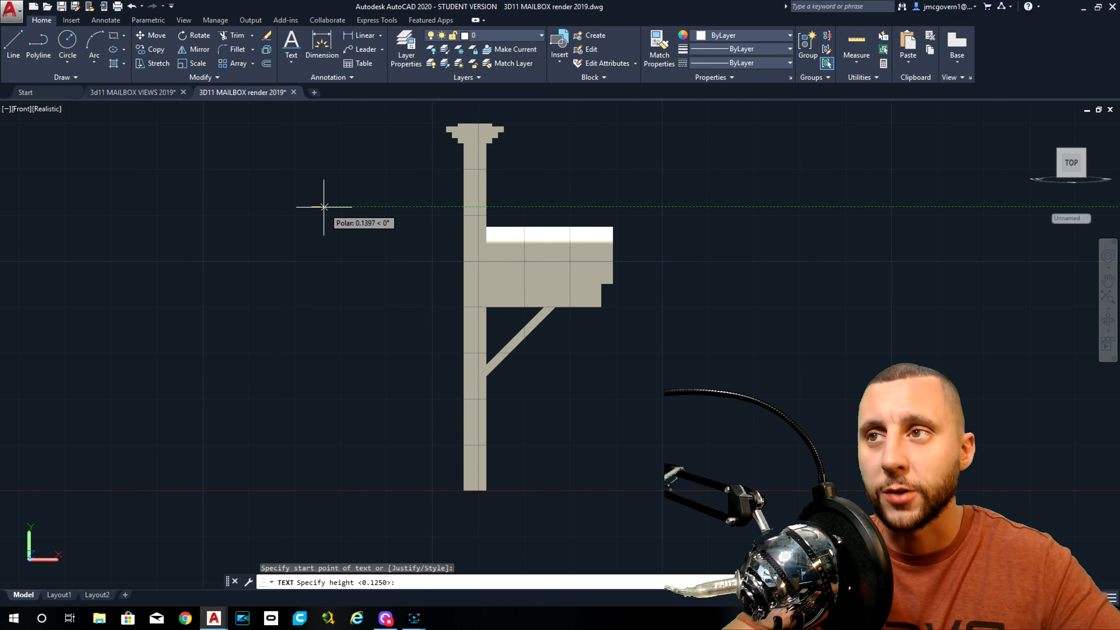
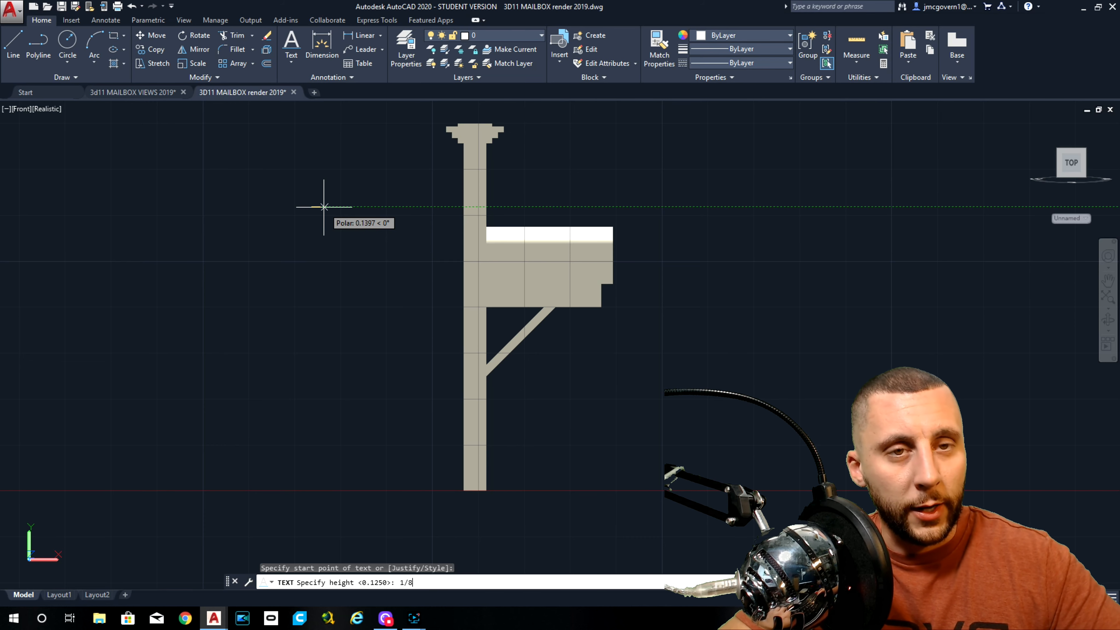
pyautogui.press('Return')
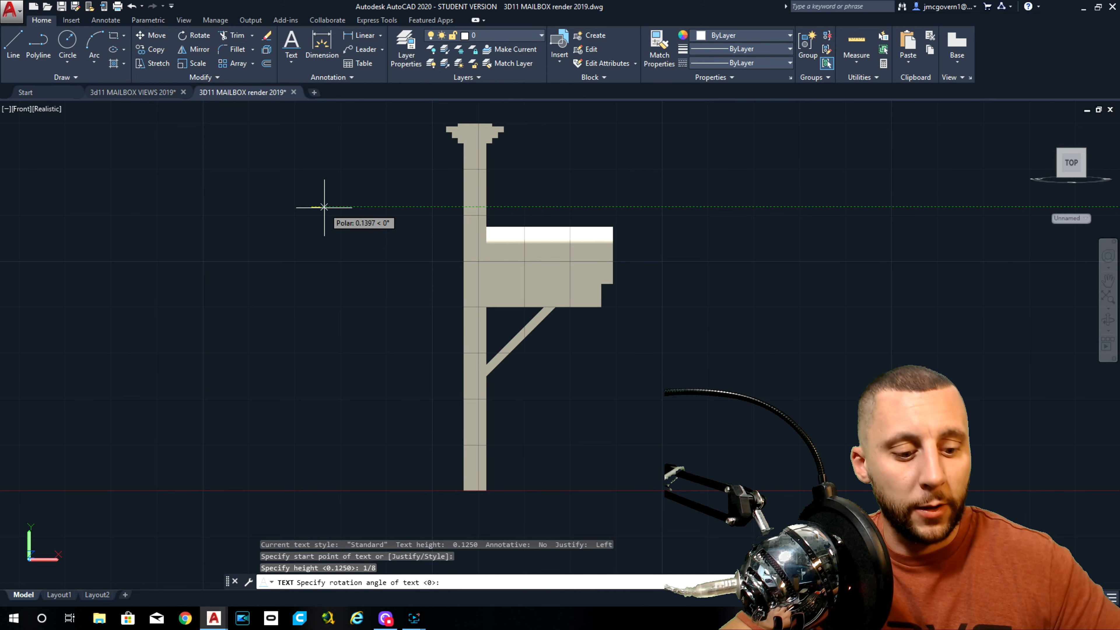
pyautogui.write('0')
pyautogui.press('Return')
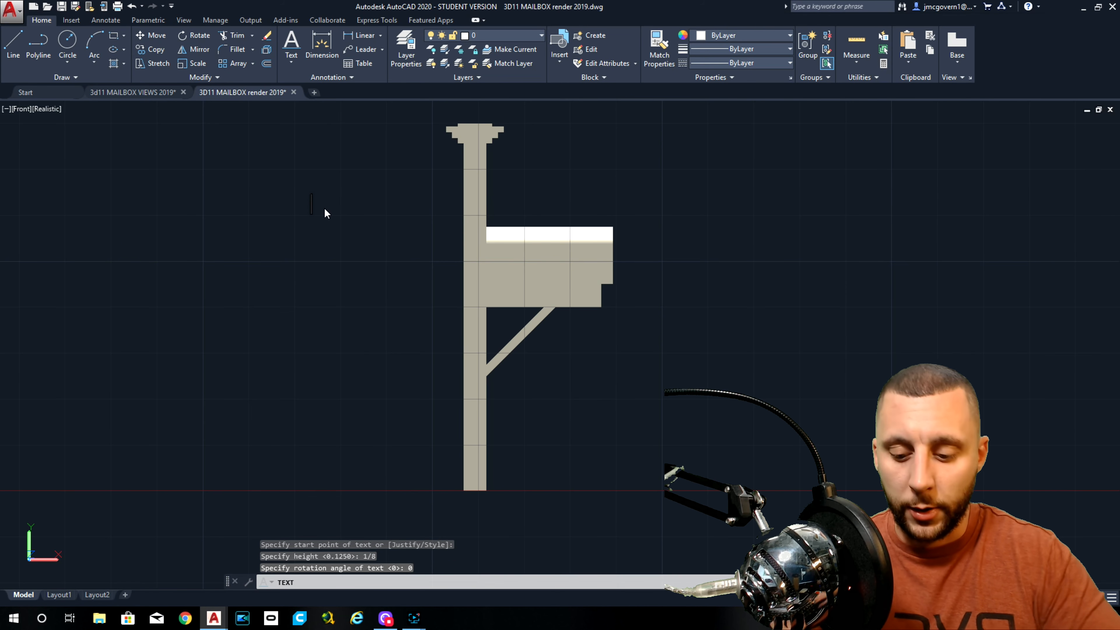
pyautogui.write('5')
pyautogui.click(354, 216)
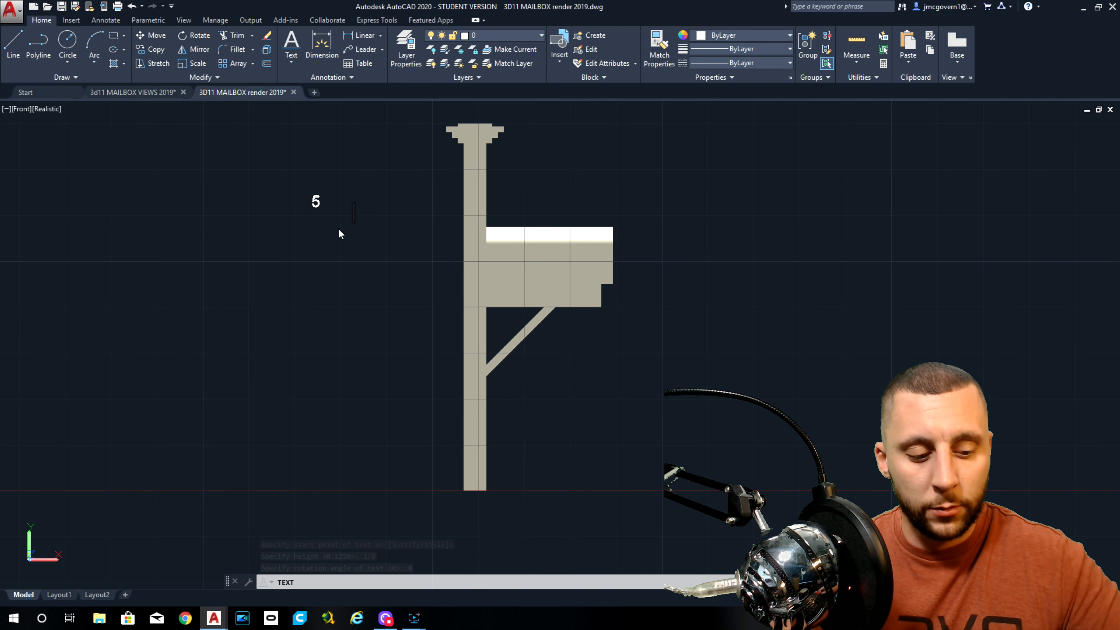
pyautogui.click(288, 148)
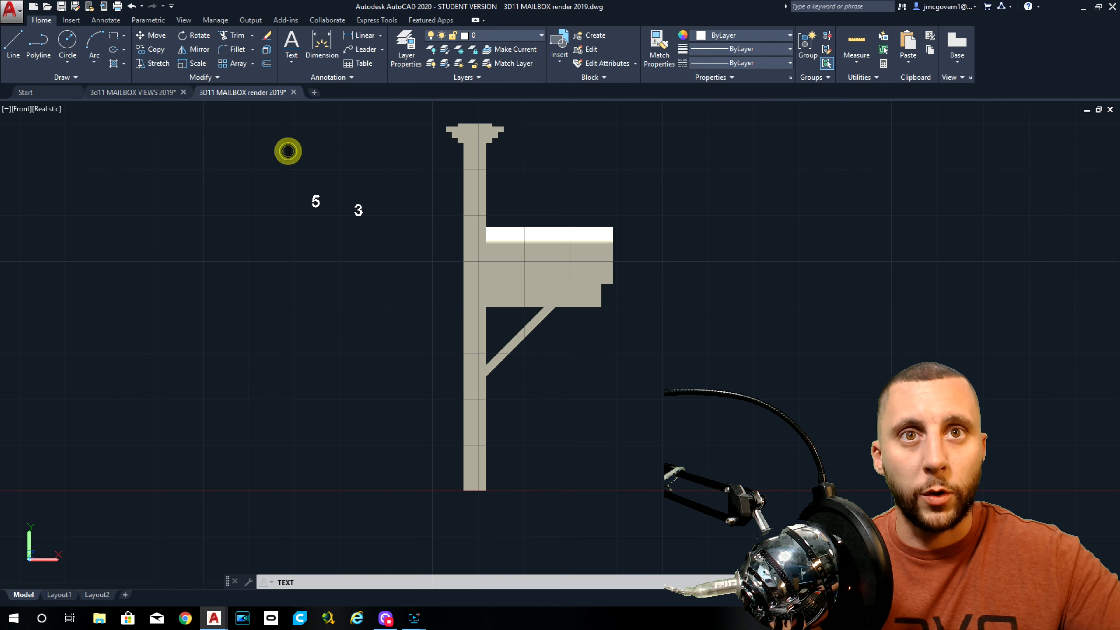
pyautogui.write('1')
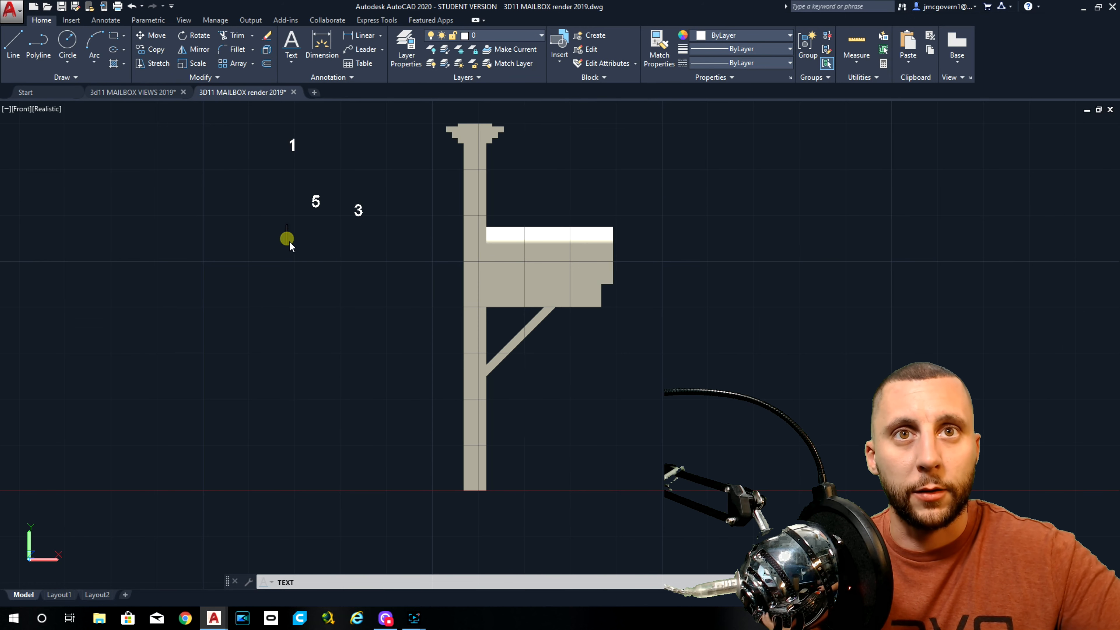
pyautogui.press('Escape')
# Move the numeral 1 closer to the 5 and 3.
pyautogui.click(294, 146)
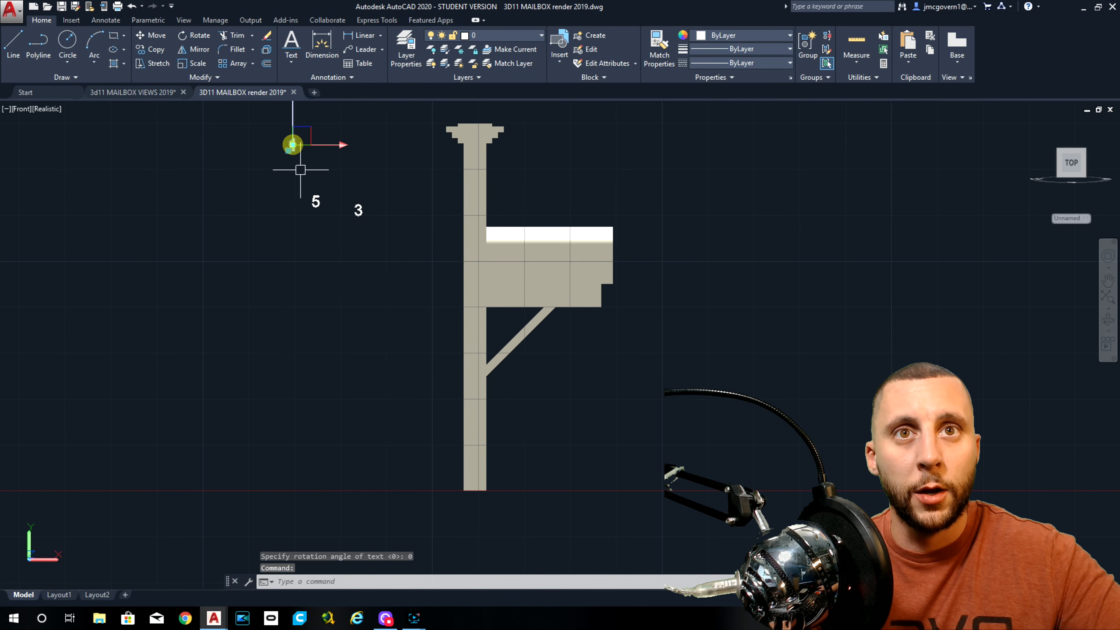
pyautogui.scroll(3, 292, 150)
pyautogui.click(276, 137)
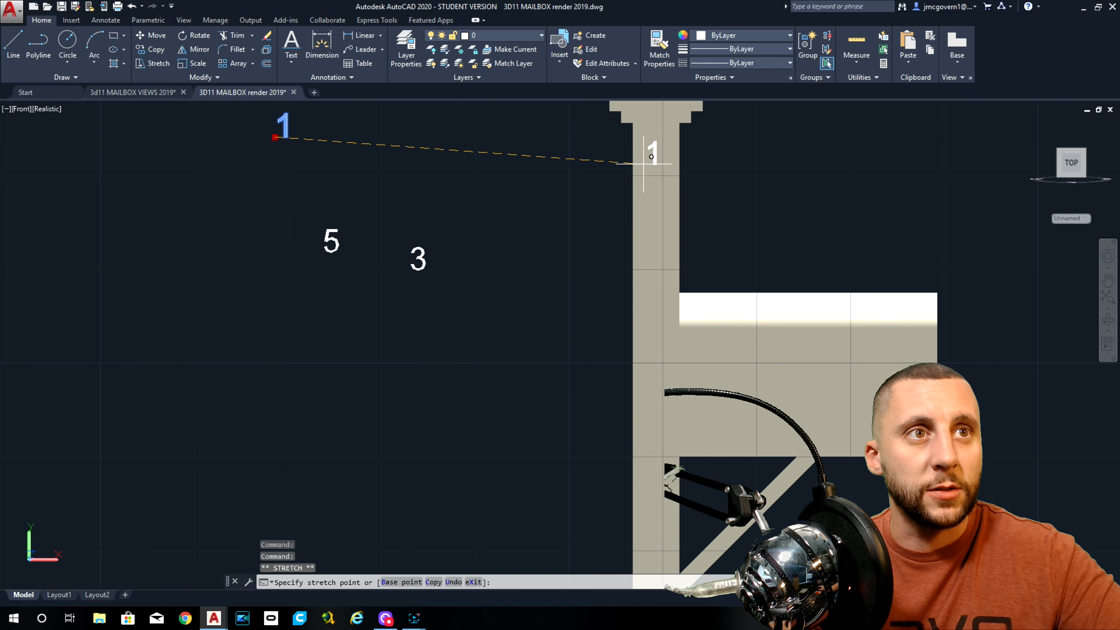
pyautogui.click(375, 197)
pyautogui.press('Escape')
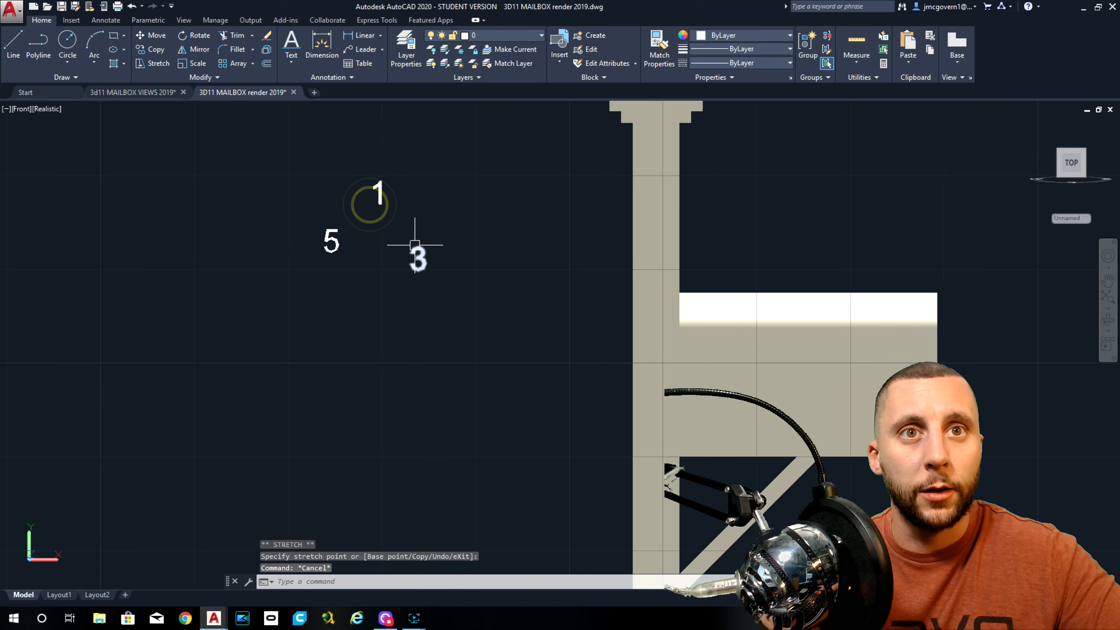
pyautogui.moveTo(428, 233); pyautogui.dragTo(401, 273, button='middle')
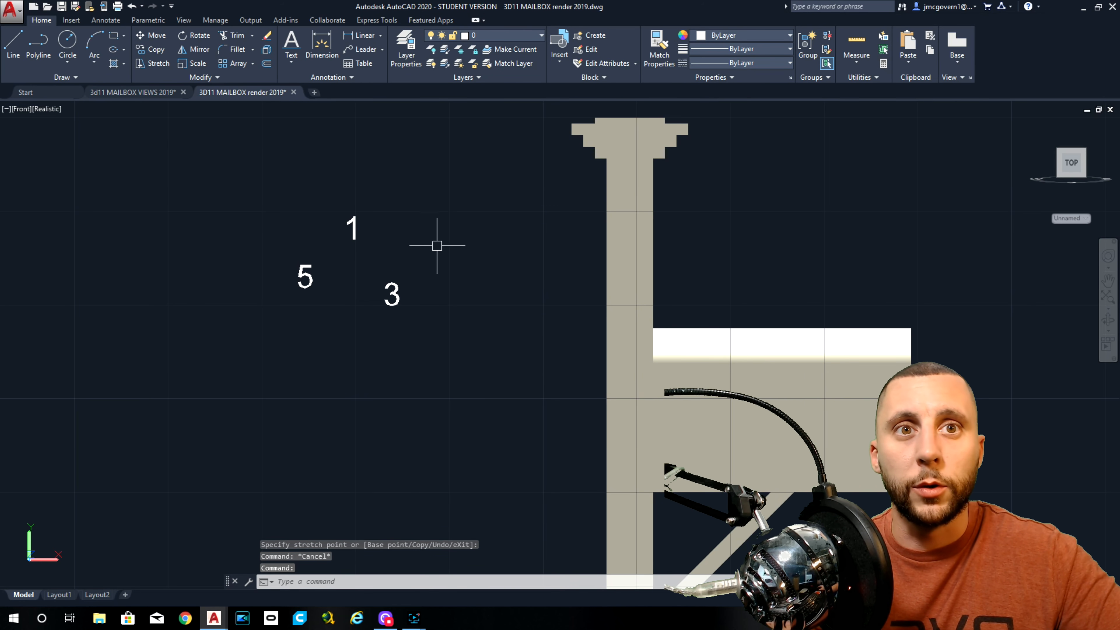
pyautogui.keyDown('shift'); pyautogui.moveTo(462, 254); pyautogui.dragTo(425, 283, button='middle'); pyautogui.keyUp('shift')
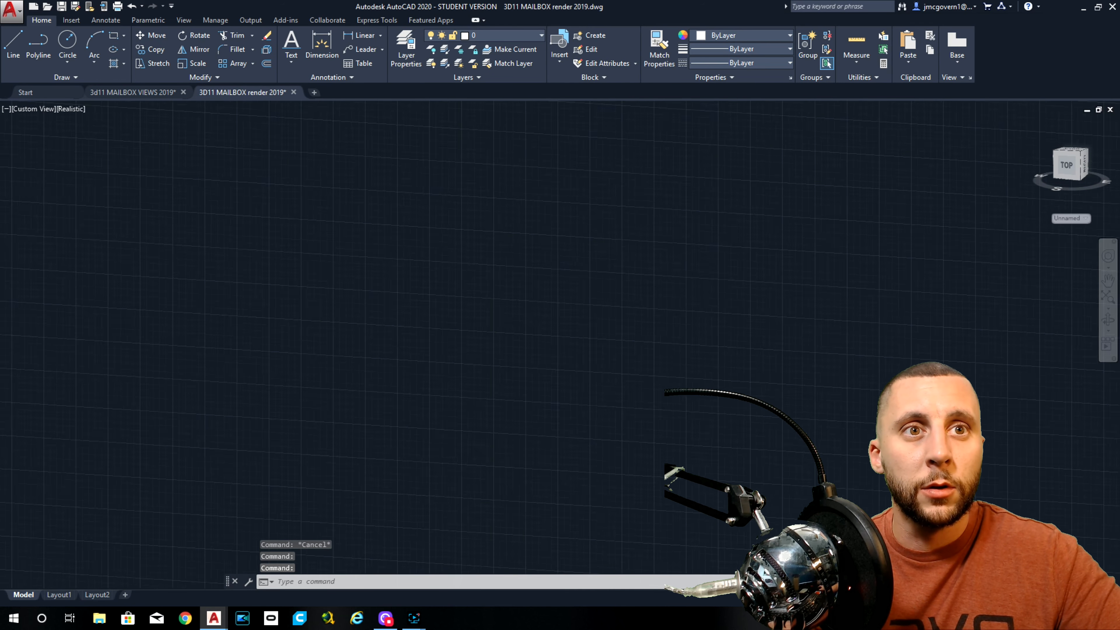
pyautogui.keyDown('shift'); pyautogui.moveTo(500, 307); pyautogui.dragTo(386, 362, button='middle'); pyautogui.keyUp('shift')
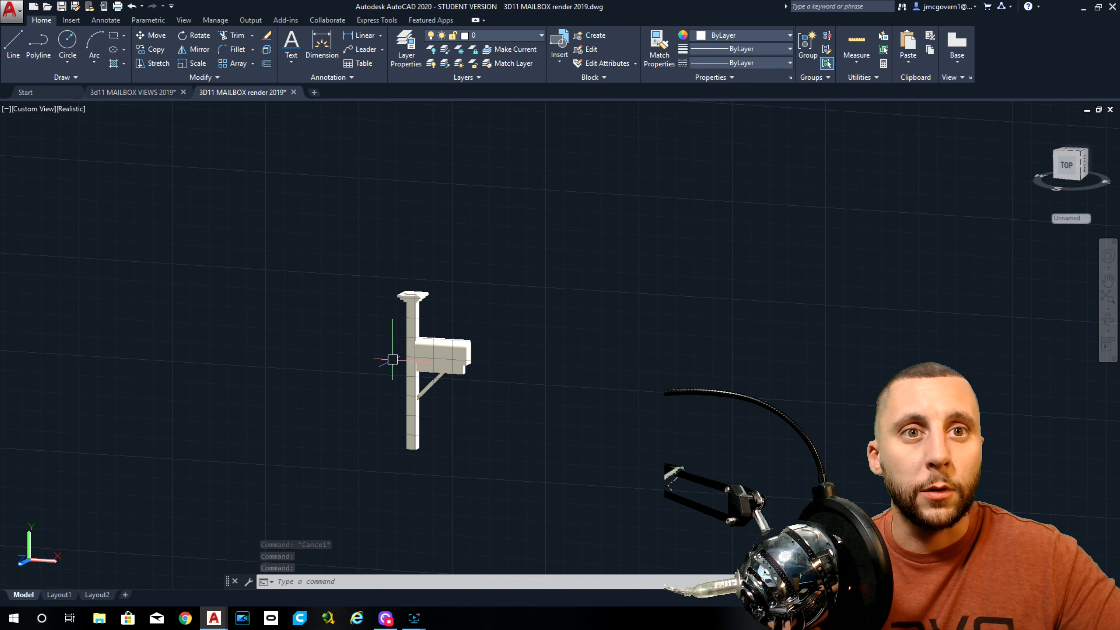
pyautogui.hotkey('ctrl', 'z')
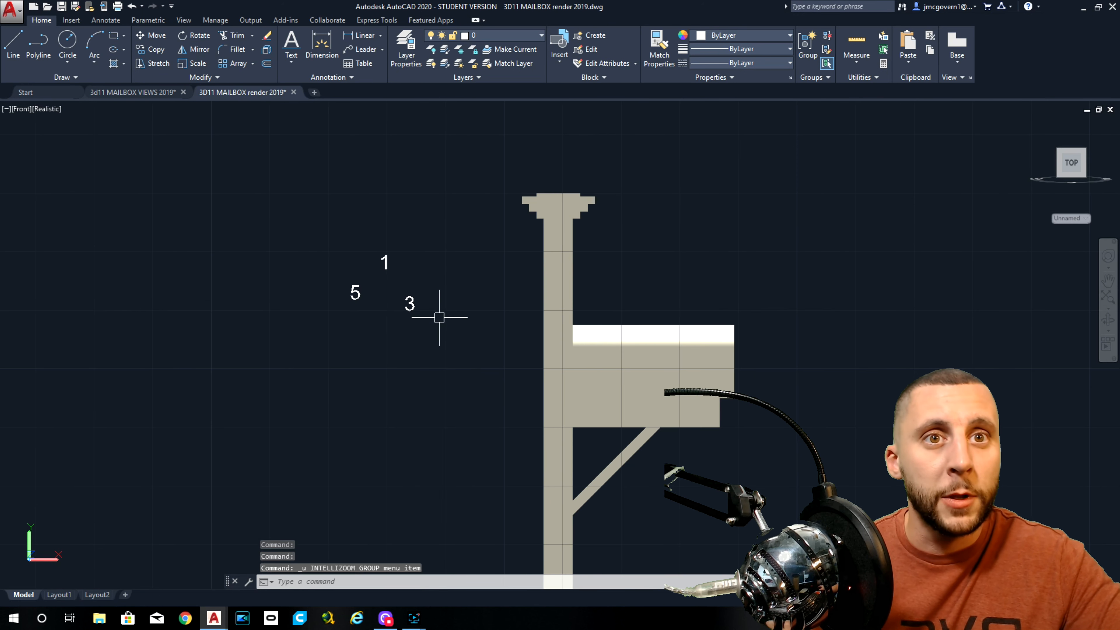
# Explode the three text numerals into line outlines with TXTEXP.
pyautogui.click(455, 185)
pyautogui.click(316, 347)
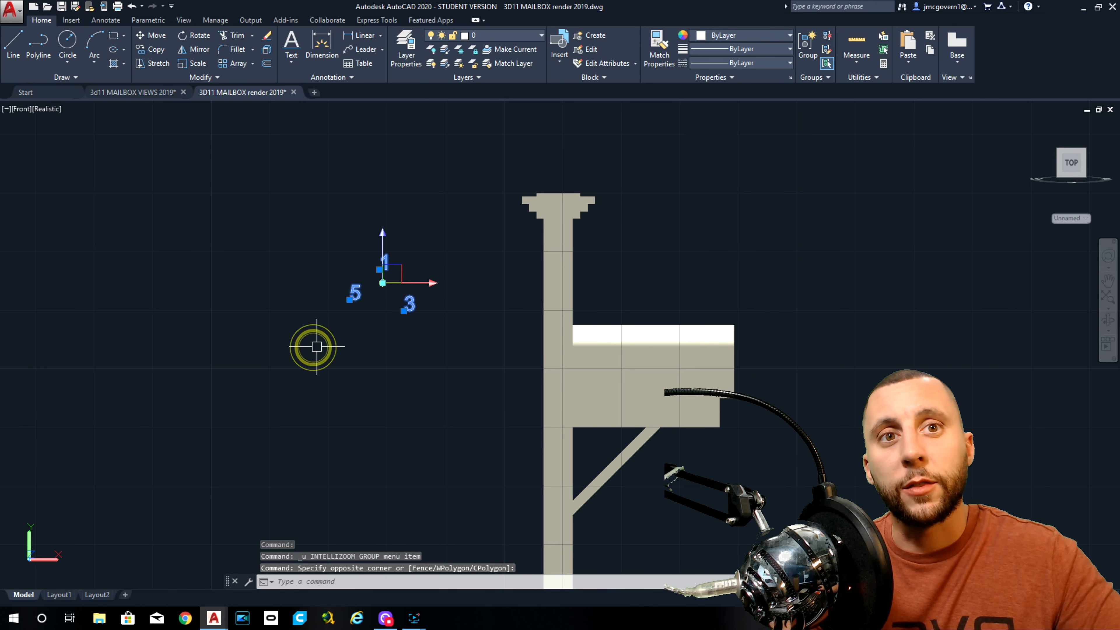
pyautogui.write('txt')
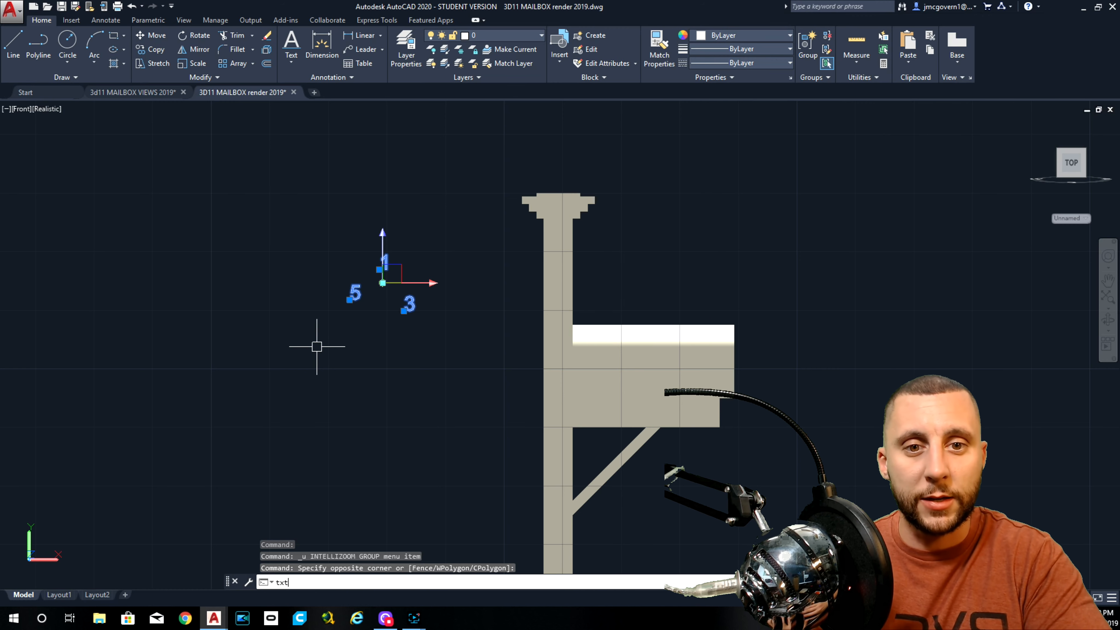
pyautogui.write('exp')
pyautogui.press('Return')
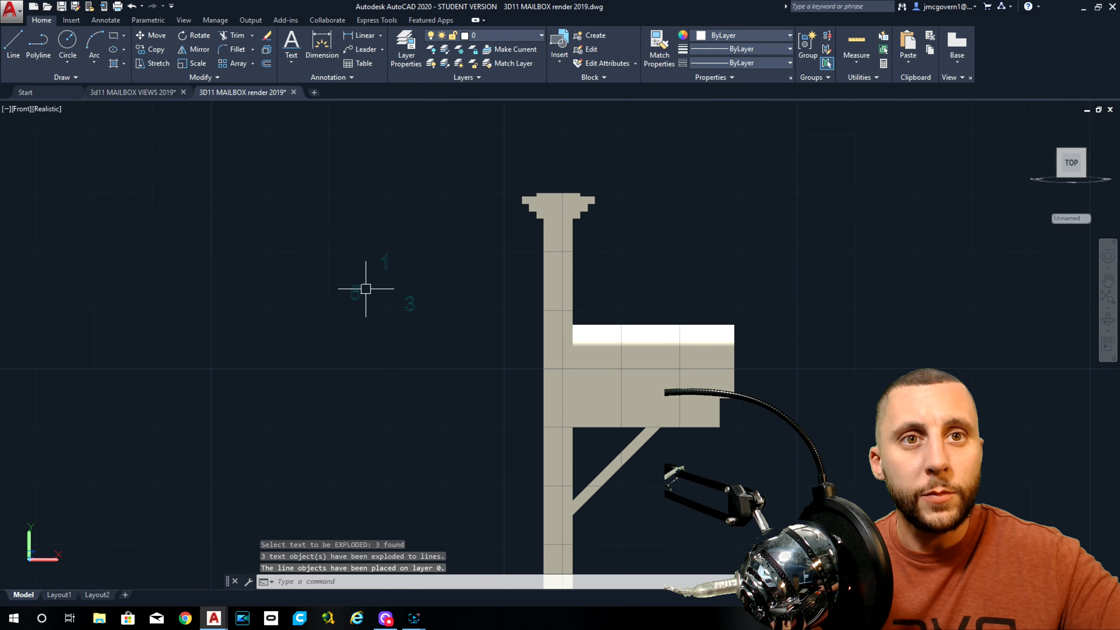
# Extrude the outlines of the numerals 1, 5 and 3 by 1/32.
pyautogui.scroll(3, 365, 289)
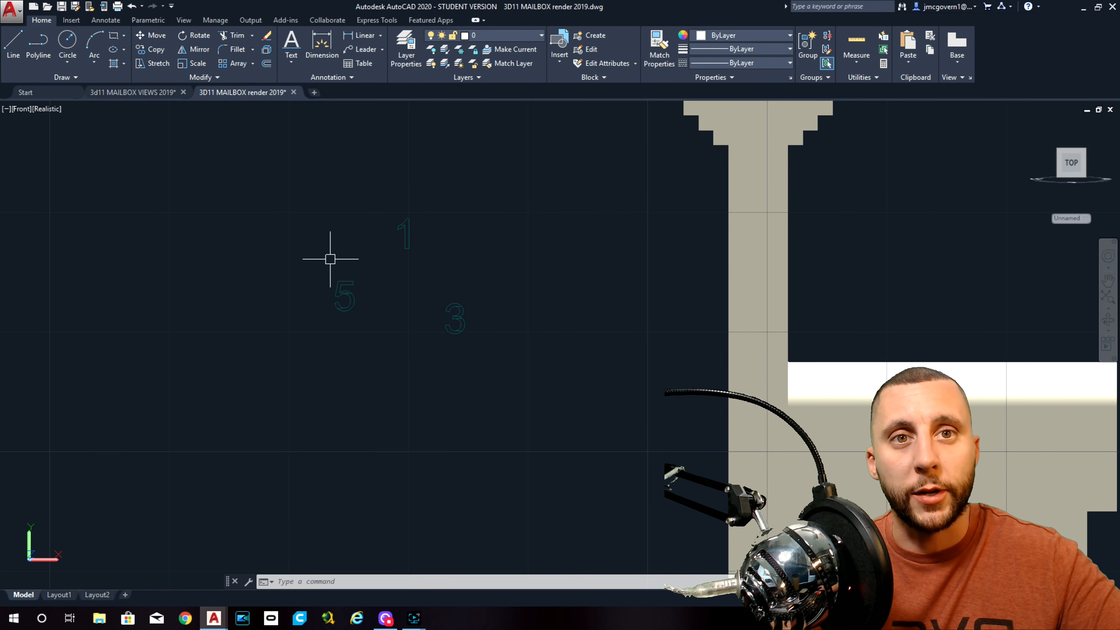
pyautogui.click(508, 173)
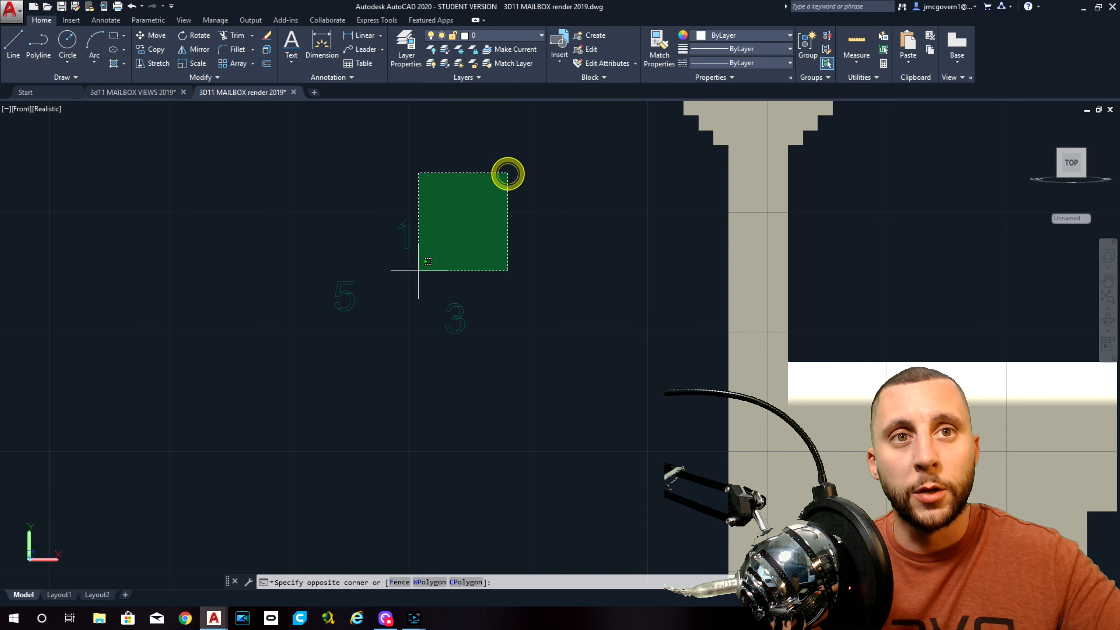
pyautogui.click(276, 364)
pyautogui.write('extrud')
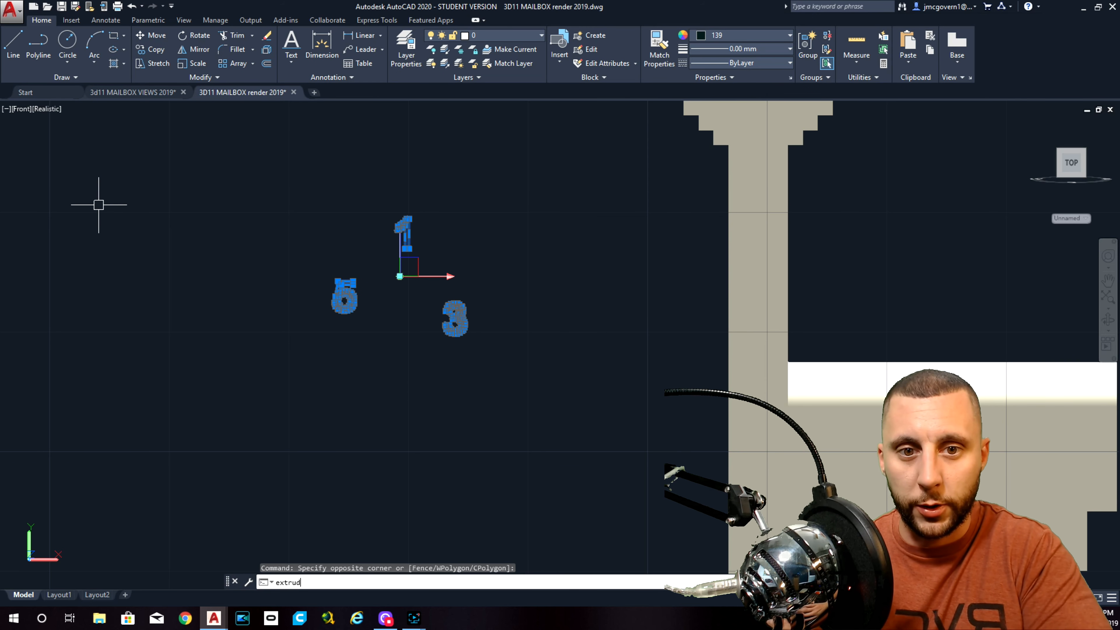
pyautogui.press('Return')
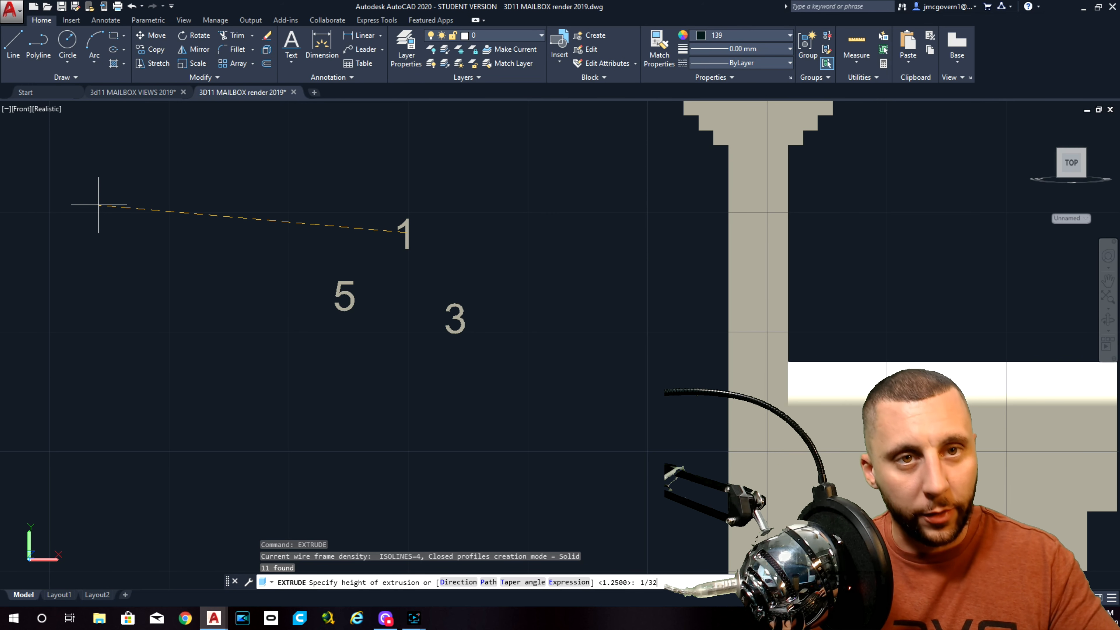
pyautogui.press('Return')
pyautogui.keyDown('shift'); pyautogui.moveTo(459, 301); pyautogui.dragTo(453, 311, button='middle'); pyautogui.keyUp('shift')
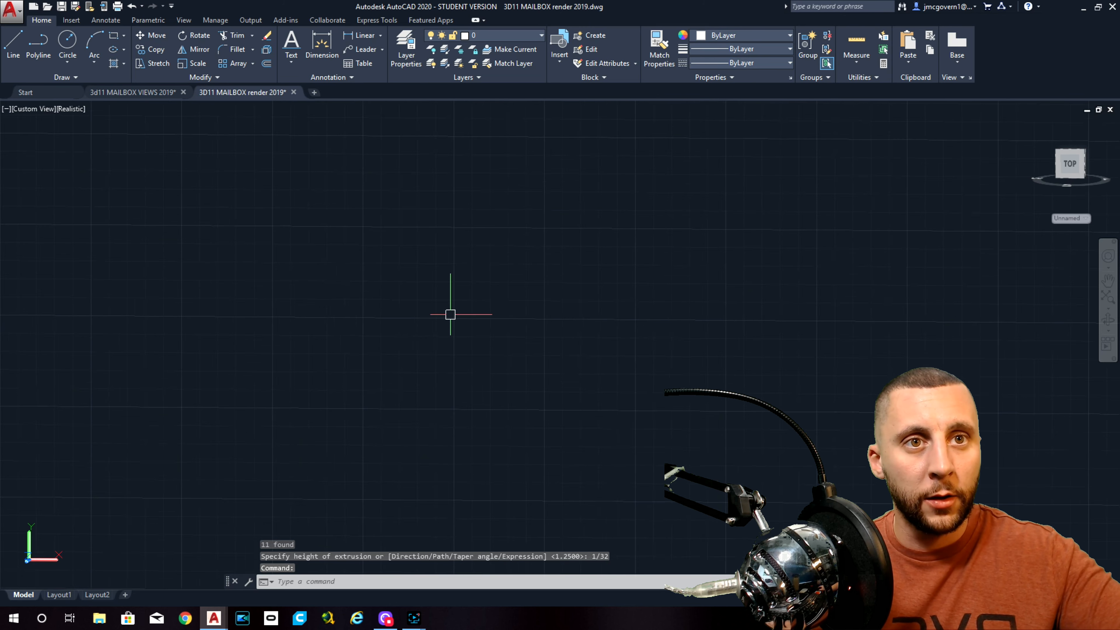
pyautogui.middleClick(474, 311)
pyautogui.middleClick(474, 311)
pyautogui.scroll(-4, 475, 322)
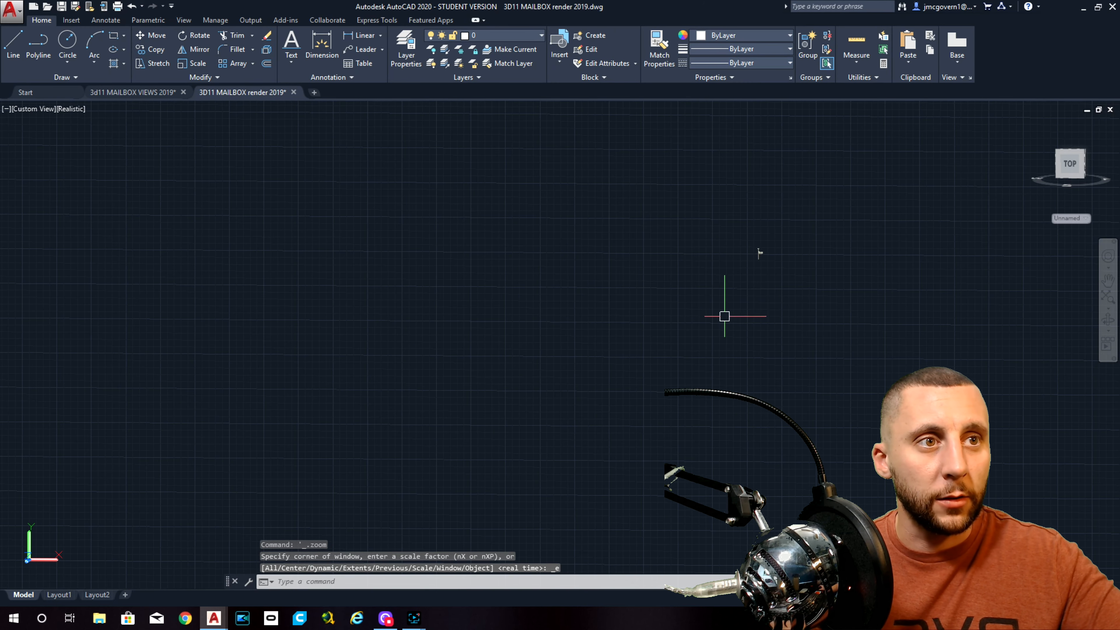
pyautogui.scroll(6, 706, 267)
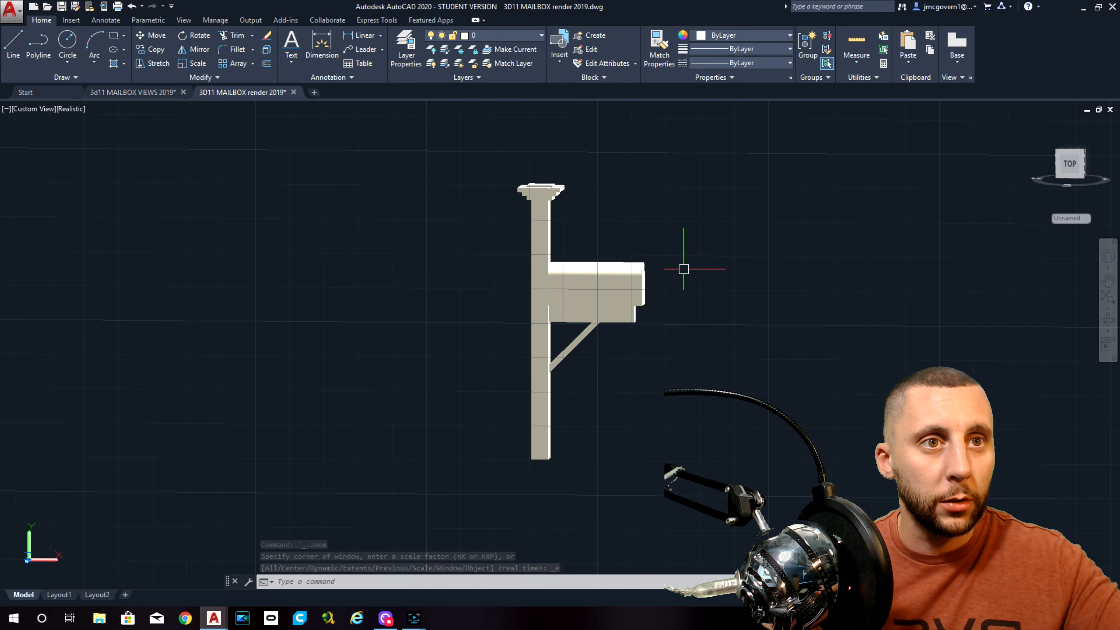
pyautogui.hotkey('ctrl', 'z')
pyautogui.hotkey('ctrl', 'z')
# Move all three extruded numerals together to a spot just beside the post's cap.
pyautogui.click(533, 200)
pyautogui.click(207, 328)
pyautogui.write('M')
pyautogui.press('Return')
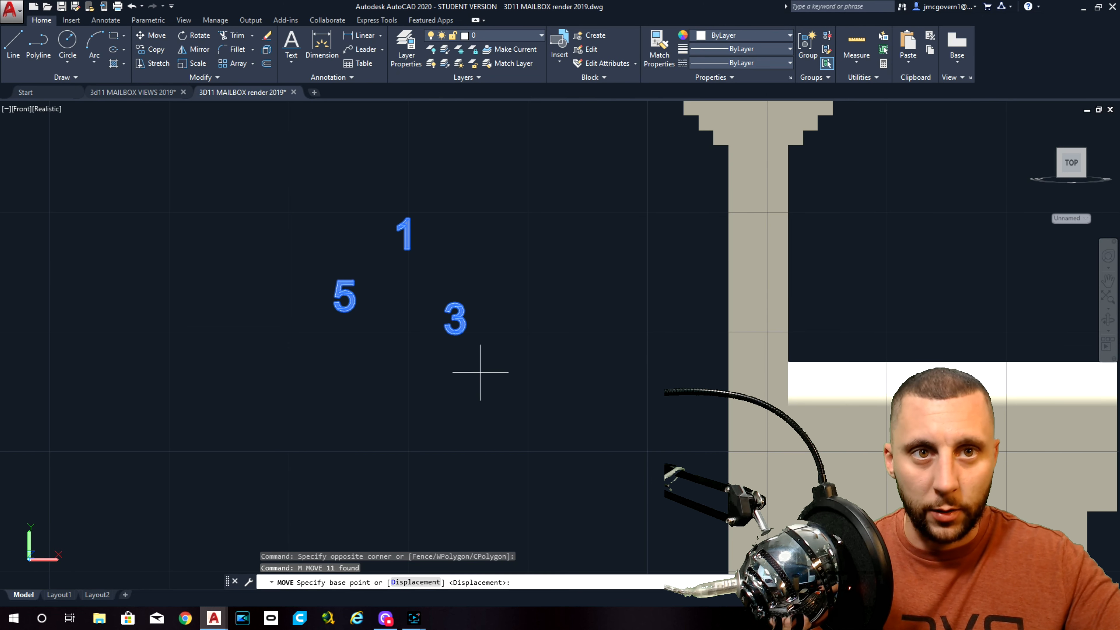
pyautogui.click(454, 309)
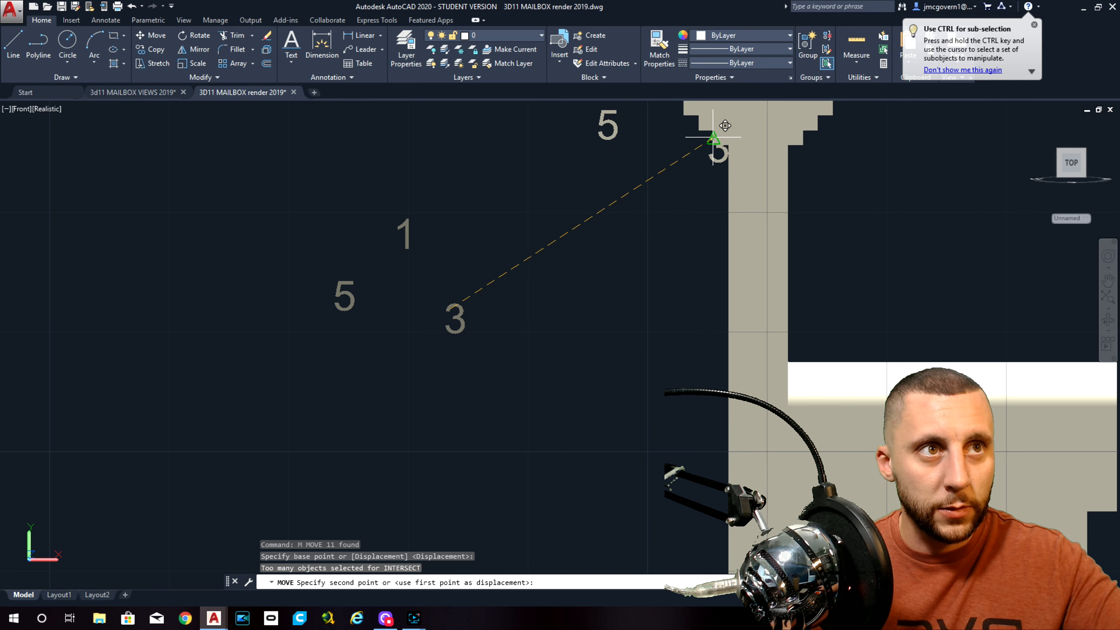
pyautogui.click(657, 143)
# In an orbited view, move the numeral 1 by its lower corner to the bottom corner of the post.
pyautogui.scroll(-3, 667, 196)
pyautogui.keyDown('shift'); pyautogui.moveTo(672, 200); pyautogui.dragTo(593, 259, button='middle'); pyautogui.keyUp('shift')
pyautogui.scroll(6, 677, 169)
pyautogui.scroll(3, 673, 173)
pyautogui.moveTo(672, 173); pyautogui.dragTo(539, 170, button='middle')
pyautogui.scroll(-4, 544, 209)
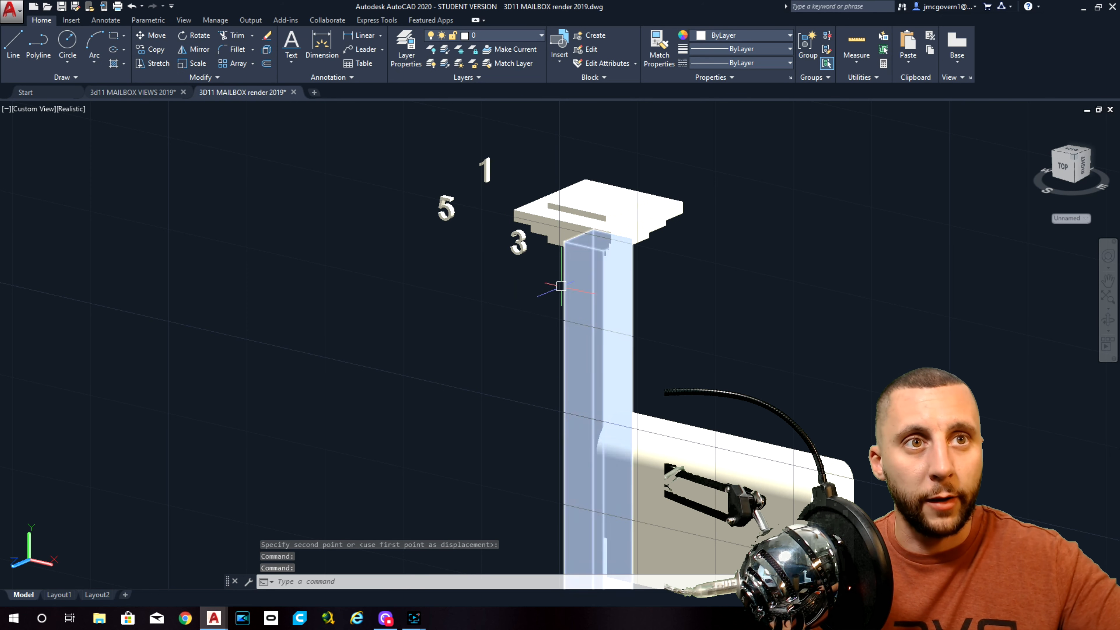
pyautogui.click(506, 160)
pyautogui.click(483, 171)
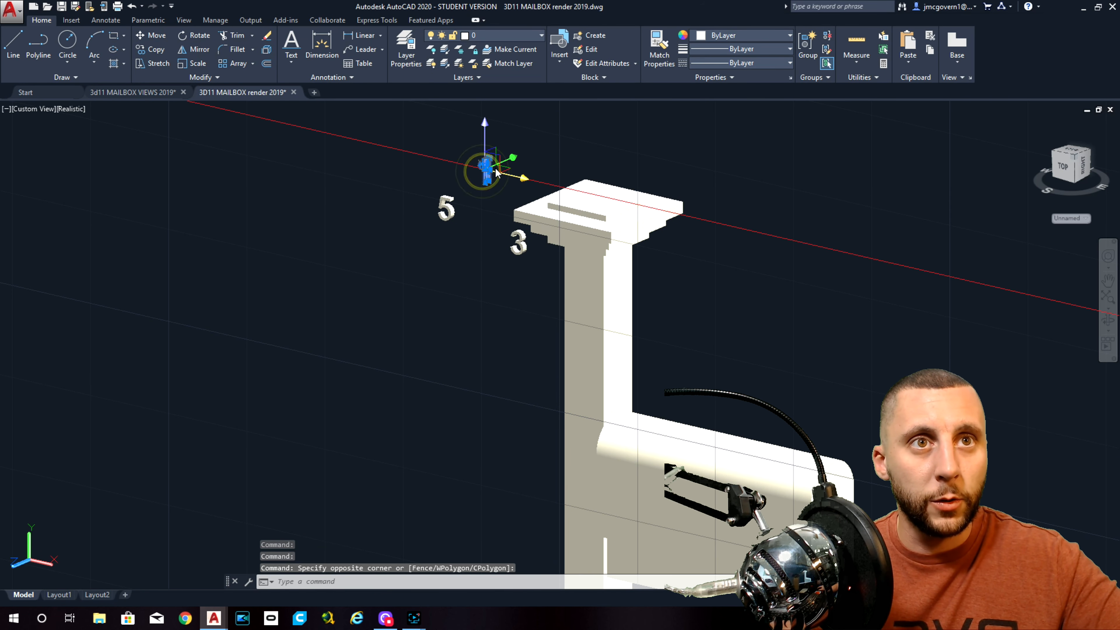
pyautogui.click(160, 40)
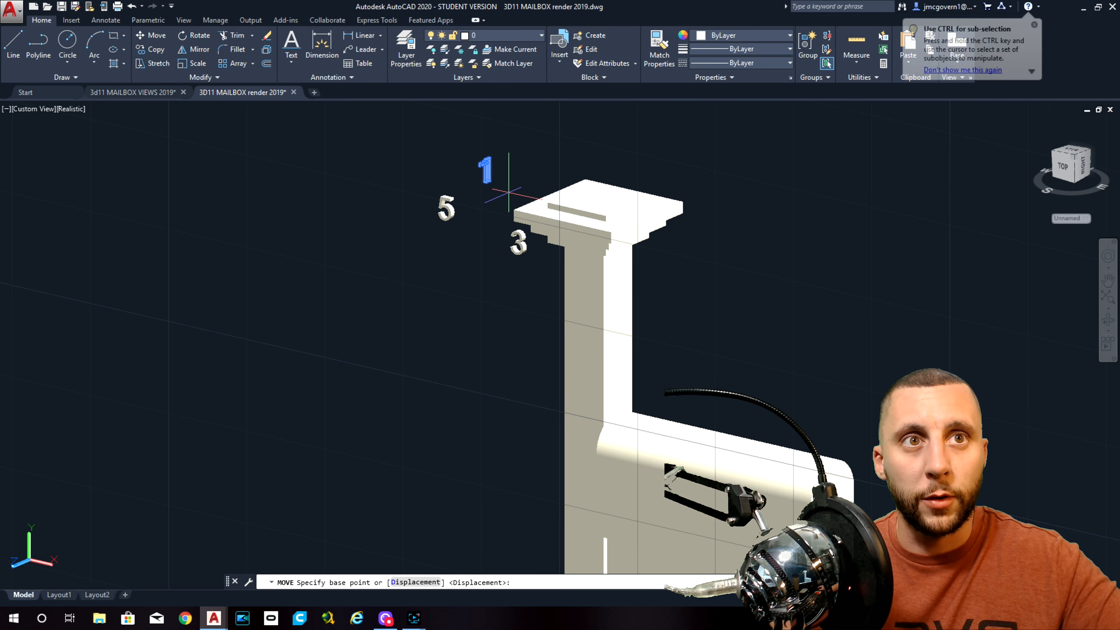
pyautogui.scroll(5, 490, 170)
pyautogui.click(439, 150)
pyautogui.scroll(-5, 439, 149)
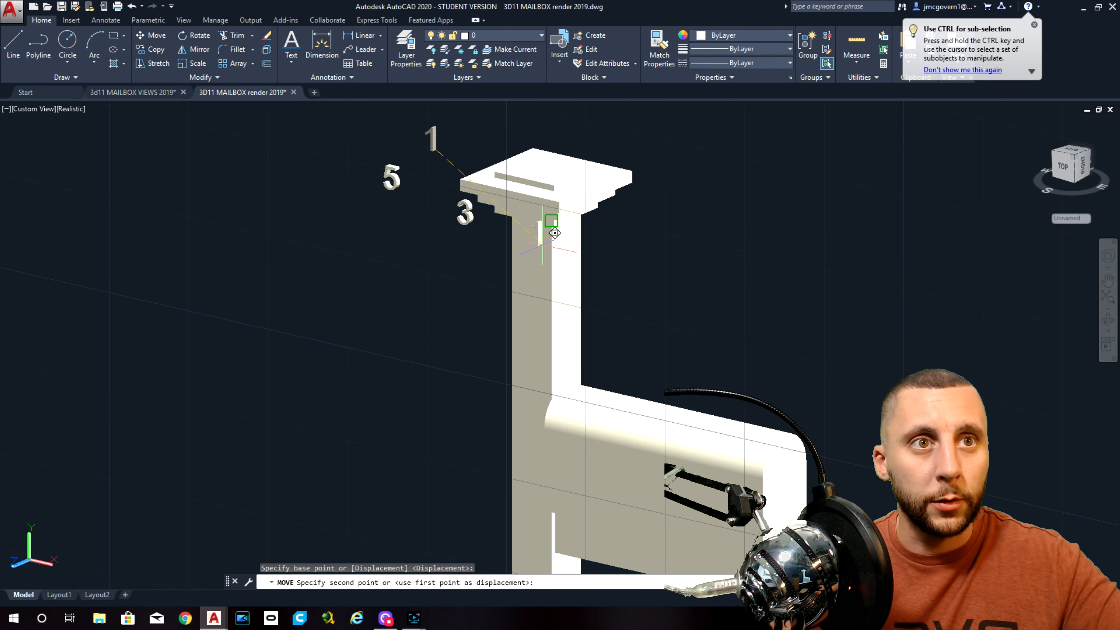
pyautogui.scroll(5, 538, 243)
pyautogui.scroll(-5, 551, 232)
pyautogui.scroll(5, 549, 278)
pyautogui.scroll(-5, 575, 327)
pyautogui.scroll(5, 635, 374)
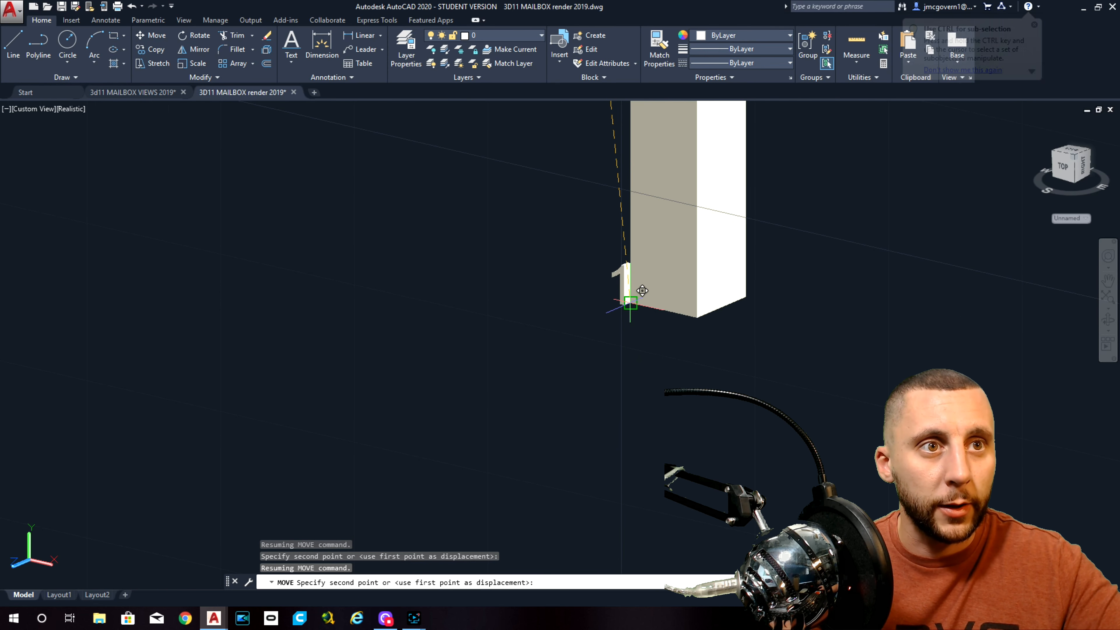
pyautogui.click(625, 316)
pyautogui.scroll(3, 625, 316)
pyautogui.click(609, 258)
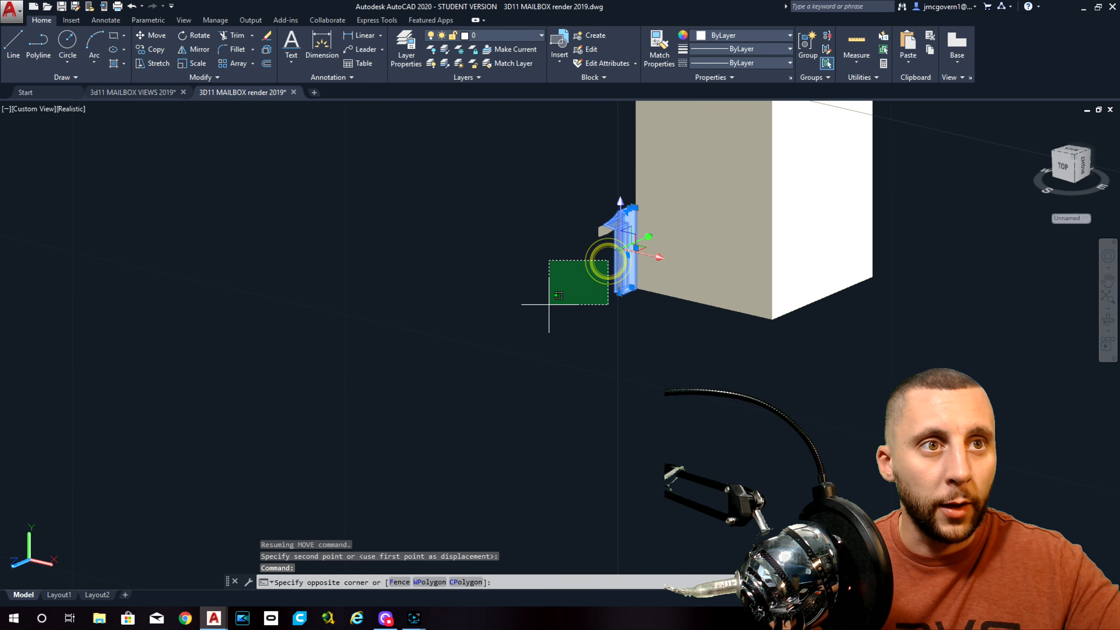
pyautogui.click(531, 312)
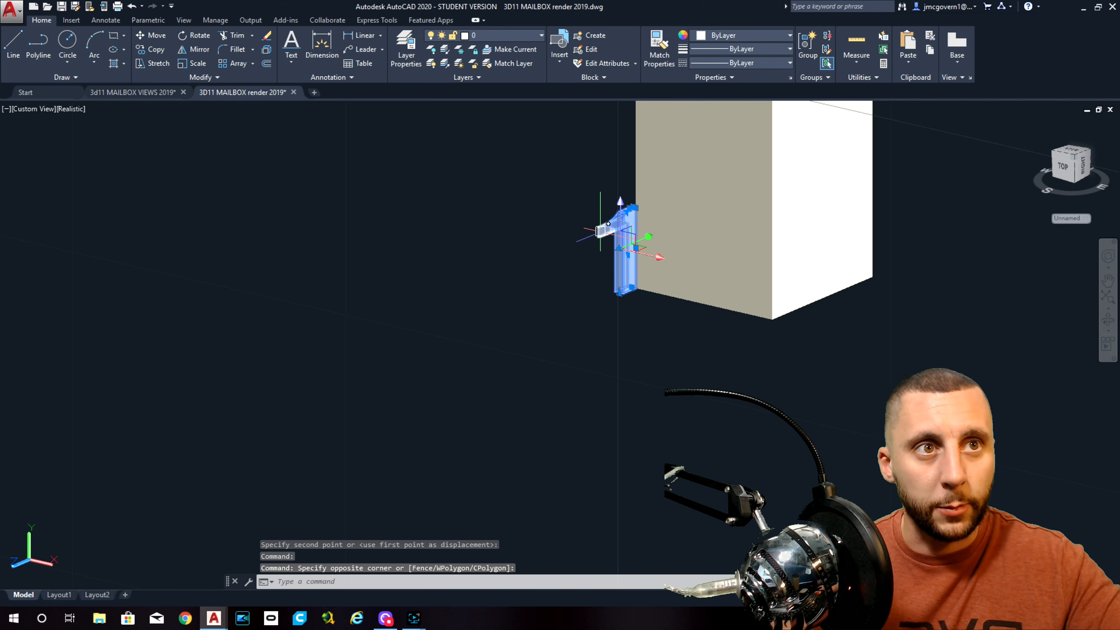
pyautogui.click(606, 206)
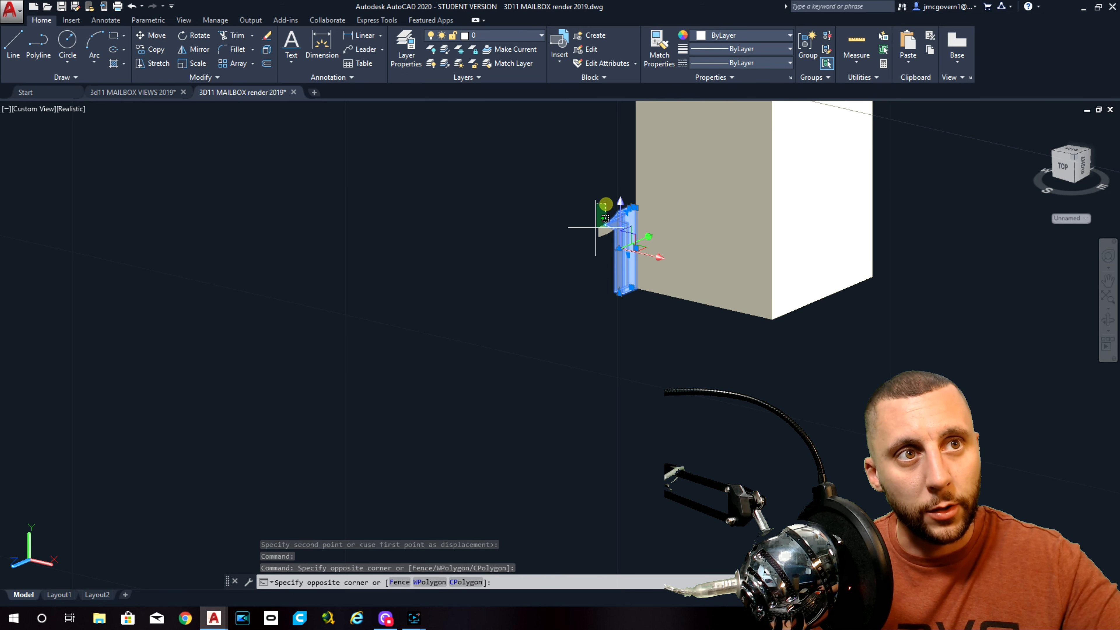
pyautogui.click(577, 250)
pyautogui.write('unio')
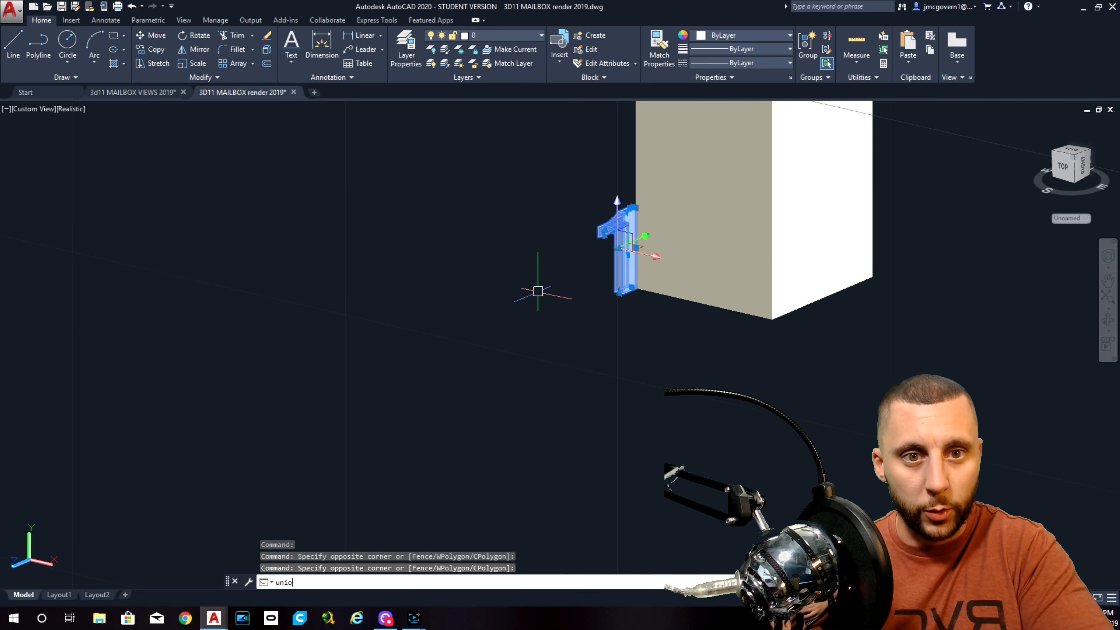
pyautogui.press('Escape')
pyautogui.press('Escape')
pyautogui.press('Escape')
# Union the separate extruded pieces of the numeral 1 at the post's base into one solid.
pyautogui.write('union')
pyautogui.press('Return')
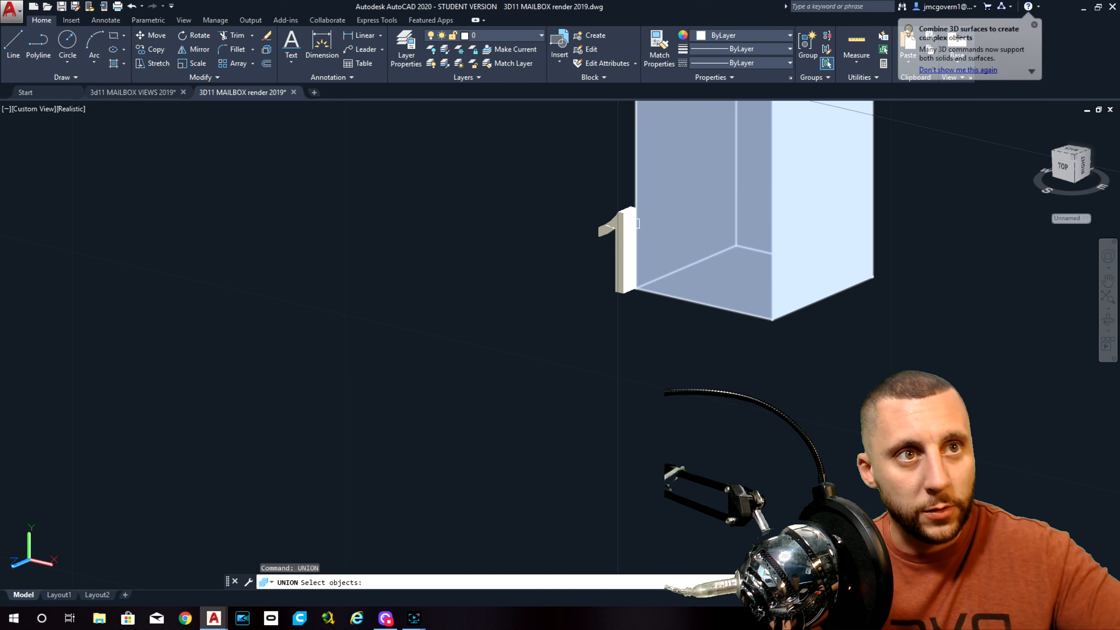
pyautogui.click(623, 188)
pyautogui.click(578, 239)
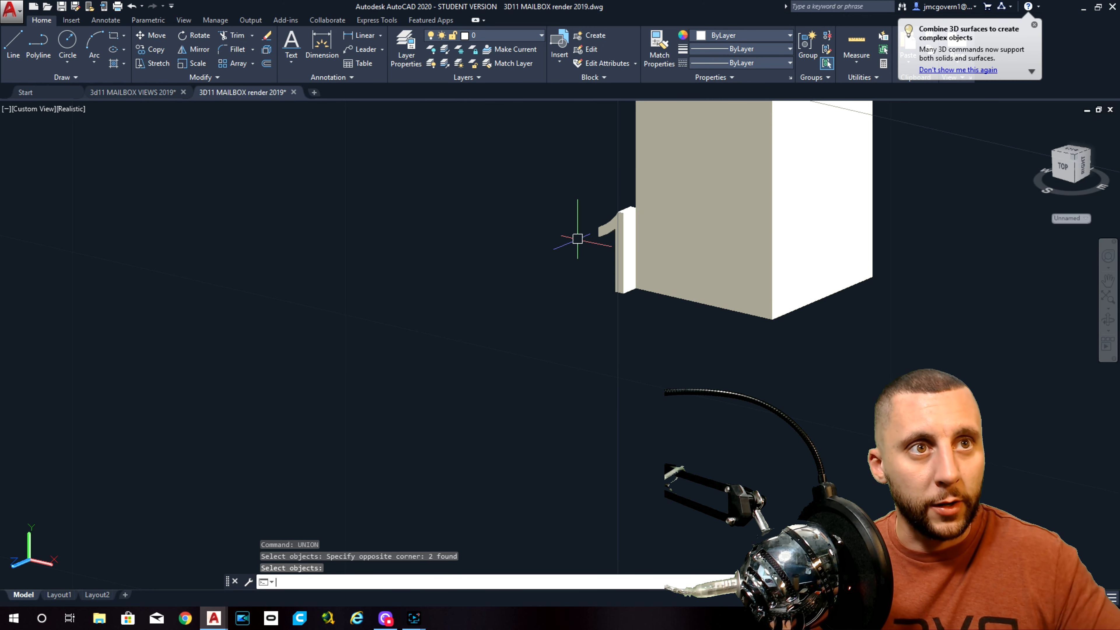
pyautogui.scroll(-2, 579, 239)
pyautogui.scroll(5, 579, 239)
pyautogui.press('Return')
# Union all the extruded pieces of the numeral 3 beside the post's cap into one solid.
pyautogui.scroll(-3, 551, 343)
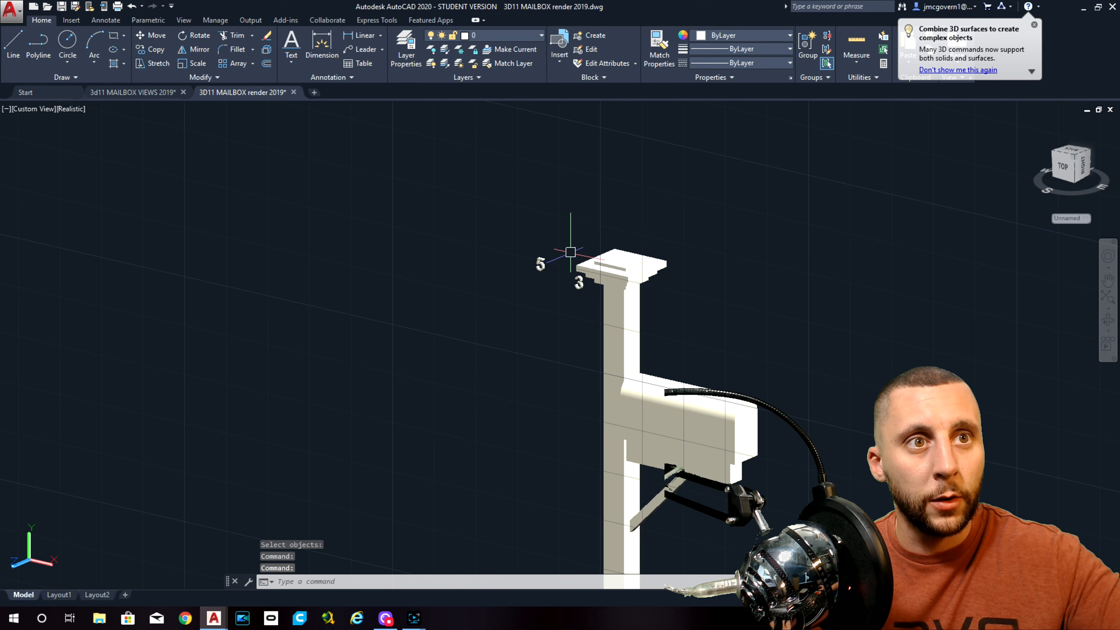
pyautogui.scroll(10, 571, 252)
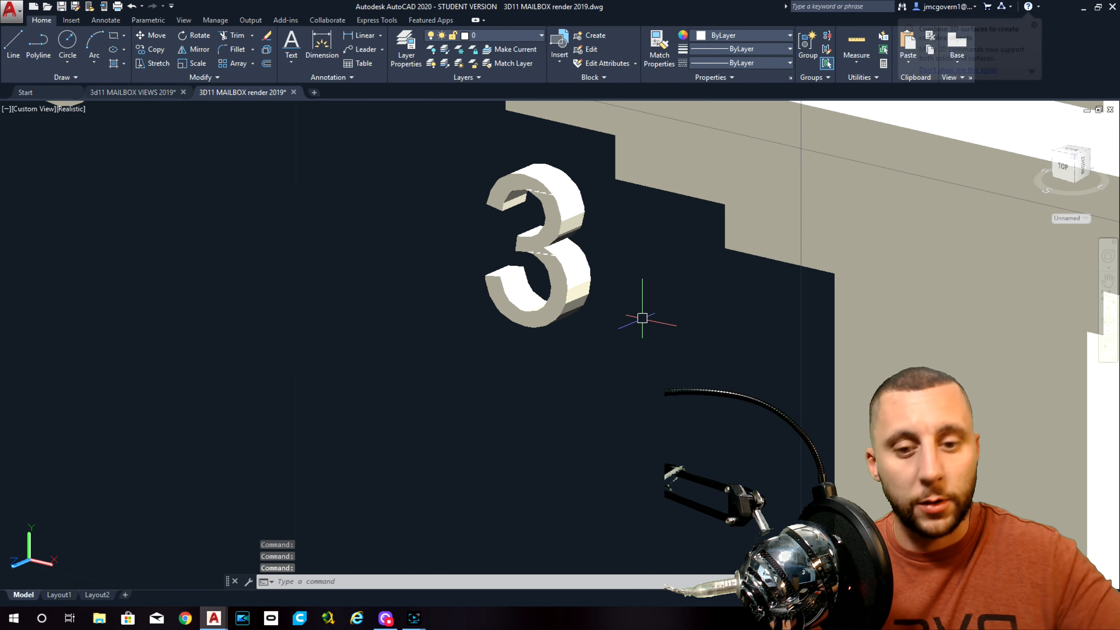
pyautogui.write('union')
pyautogui.press('Return')
pyautogui.click(593, 340)
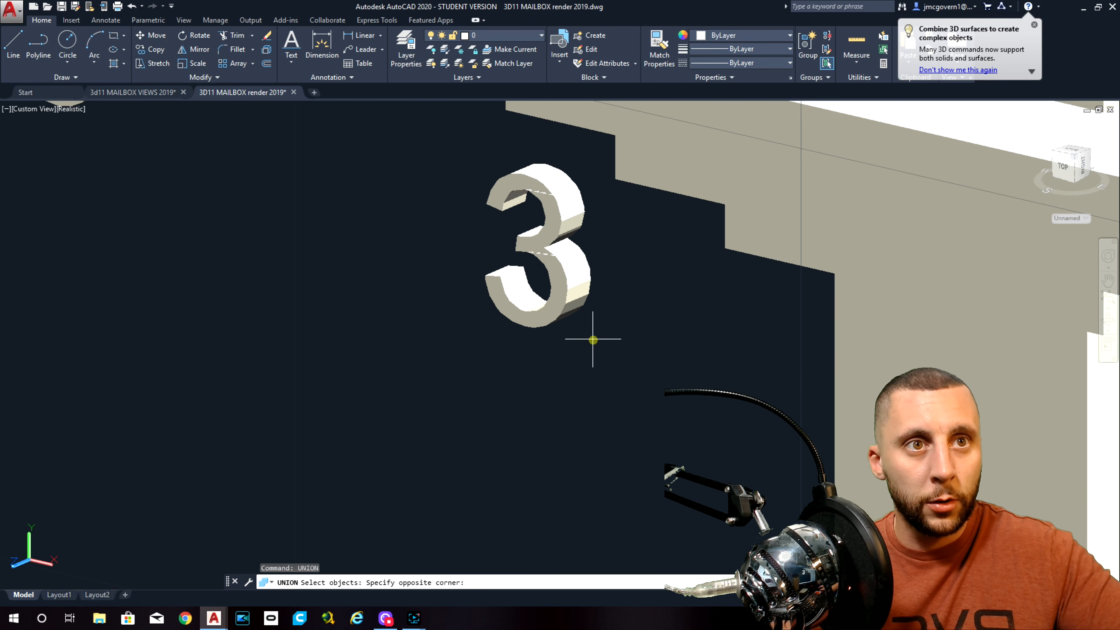
pyautogui.click(500, 169)
pyautogui.scroll(-5, 489, 198)
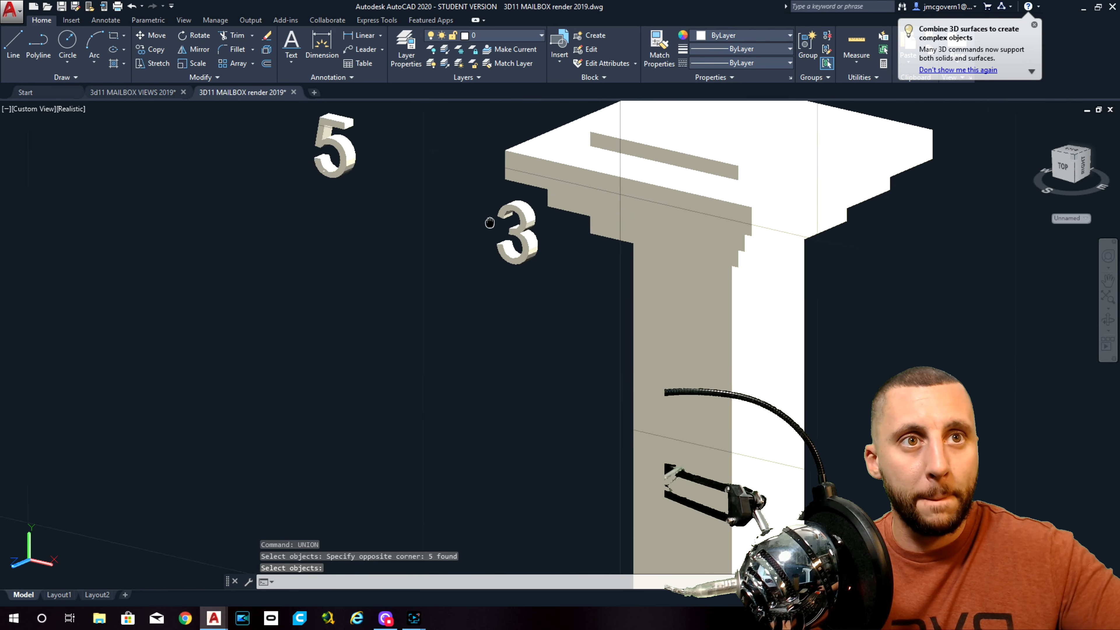
# Union all the extruded pieces of the numeral 5 into one solid.
pyautogui.moveTo(490, 222); pyautogui.dragTo(667, 422, button='middle')
pyautogui.press('Return')
pyautogui.scroll(5, 485, 328)
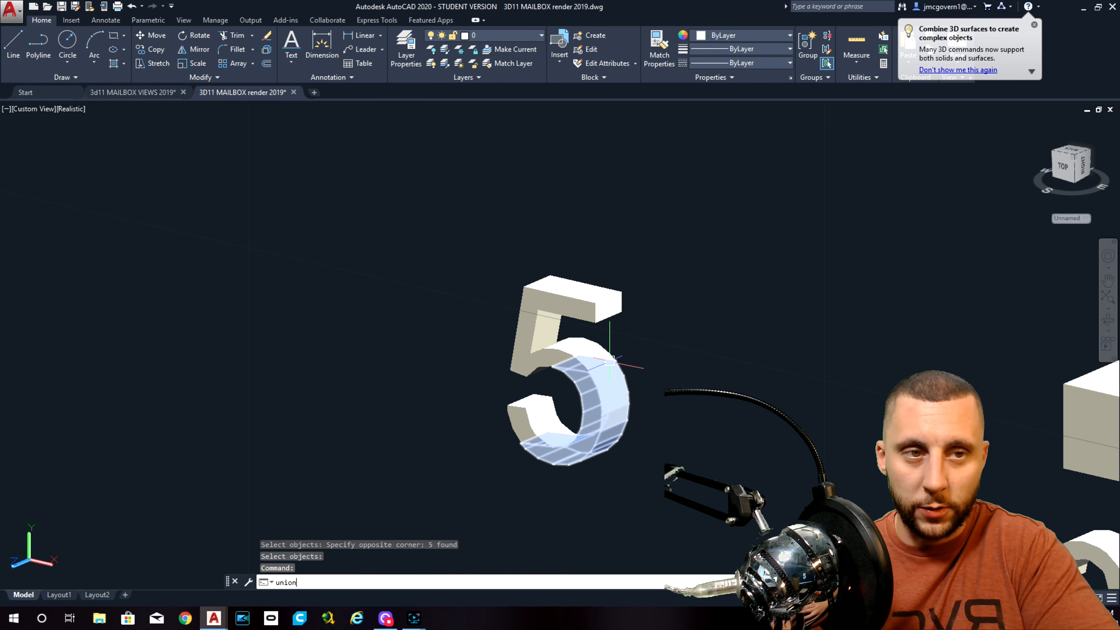
pyautogui.press('Return')
pyautogui.click(654, 270)
pyautogui.press('Return')
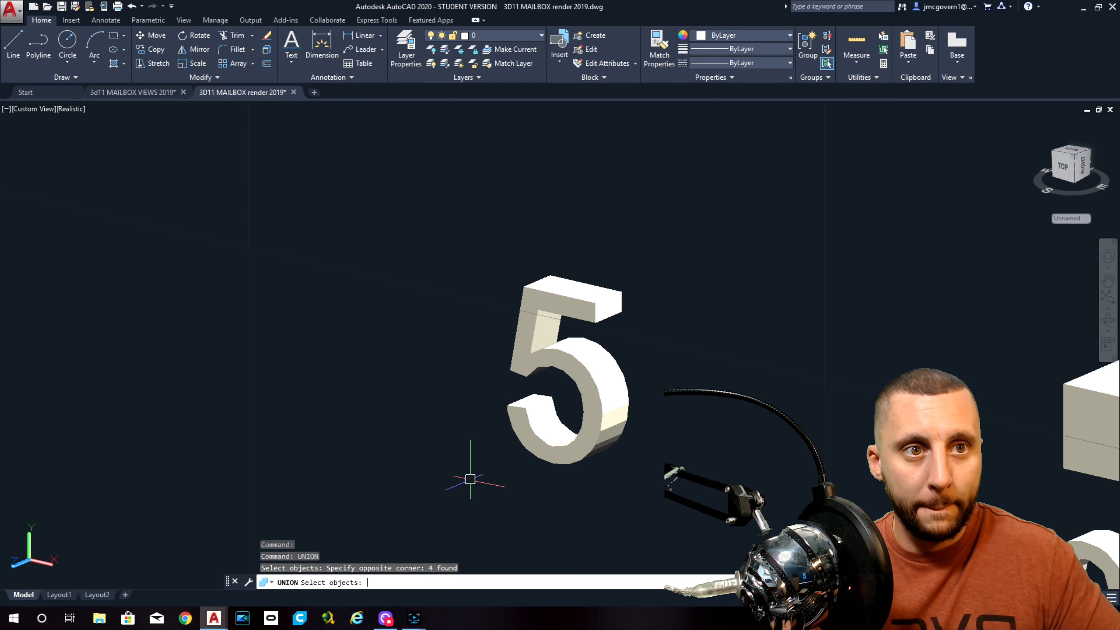
pyautogui.scroll(-10, 563, 447)
# Move the numeral 1 about 0.12 along the X direction, from the post's bottom corner onto its front face.
pyautogui.moveTo(599, 480); pyautogui.dragTo(507, 245, button='middle')
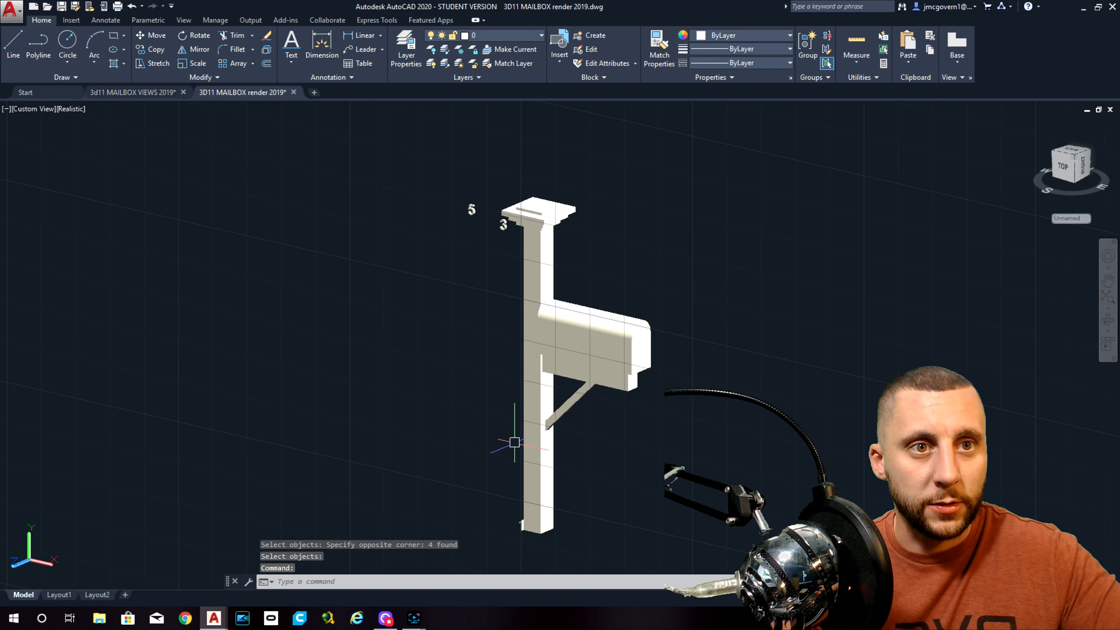
pyautogui.scroll(-2, 516, 442)
pyautogui.scroll(8, 512, 478)
pyautogui.click(447, 458)
pyautogui.scroll(-3, 401, 389)
pyautogui.write('m')
pyautogui.press('Return')
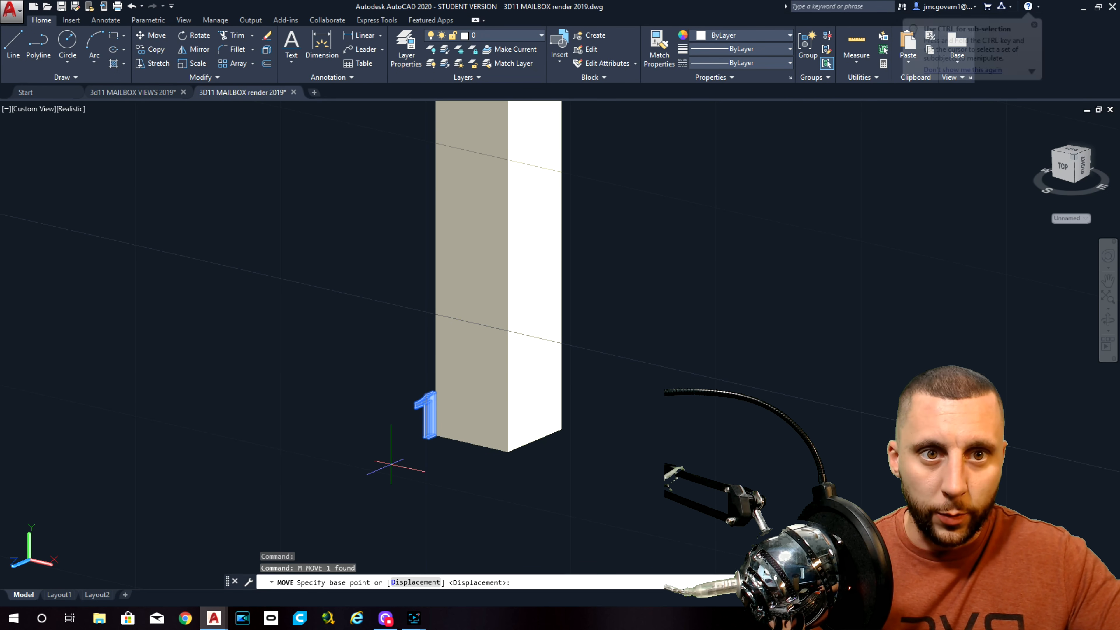
pyautogui.click(391, 465)
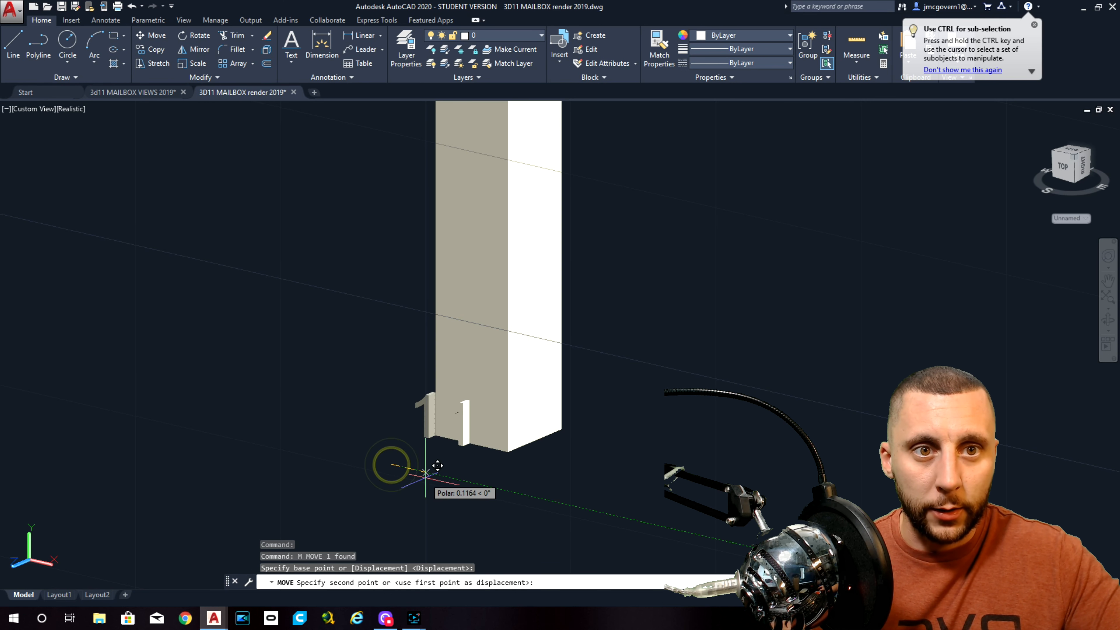
pyautogui.click(424, 476)
# In a more frontal view, shift the numeral 1 a further 0.02 or so along the X direction, closer to the post's centreline.
pyautogui.keyDown('shift'); pyautogui.moveTo(457, 464); pyautogui.dragTo(548, 464, button='middle'); pyautogui.keyUp('shift')
pyautogui.click(460, 407)
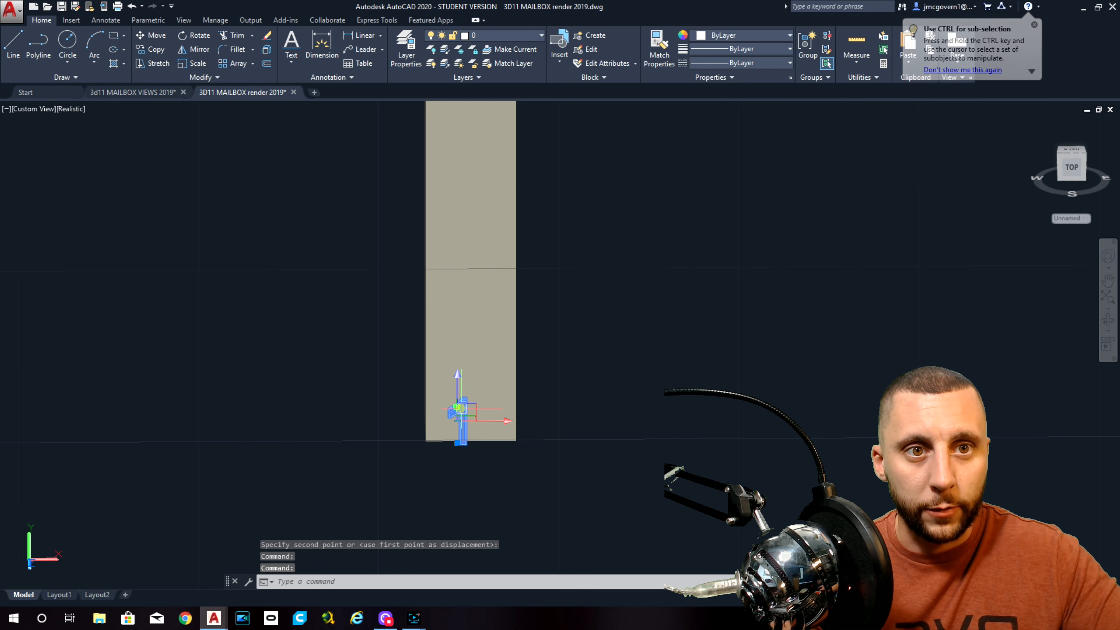
pyautogui.write('m')
pyautogui.press('Return')
pyautogui.click(461, 476)
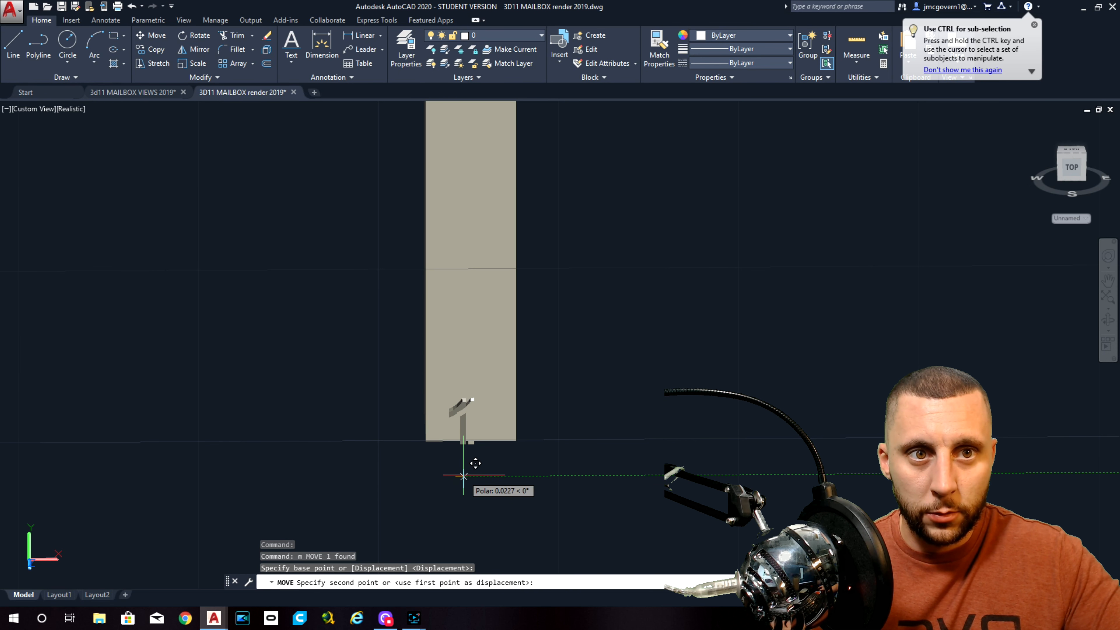
pyautogui.click(464, 476)
# Move the numeral 1 straight up the post's front face to just below the cap.
pyautogui.click(471, 442)
pyautogui.scroll(-5, 483, 459)
pyautogui.keyDown('shift'); pyautogui.moveTo(512, 461); pyautogui.dragTo(525, 472, button='middle'); pyautogui.keyUp('shift')
pyautogui.write('m')
pyautogui.press('Return')
pyautogui.click(562, 461)
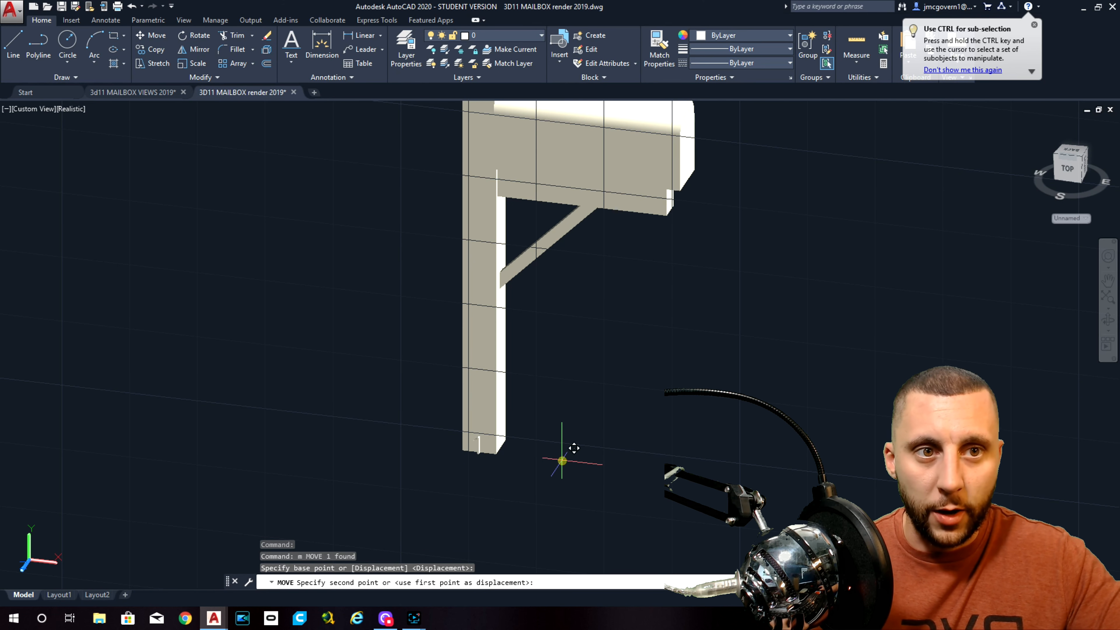
pyautogui.moveTo(573, 247); pyautogui.dragTo(547, 431, button='middle')
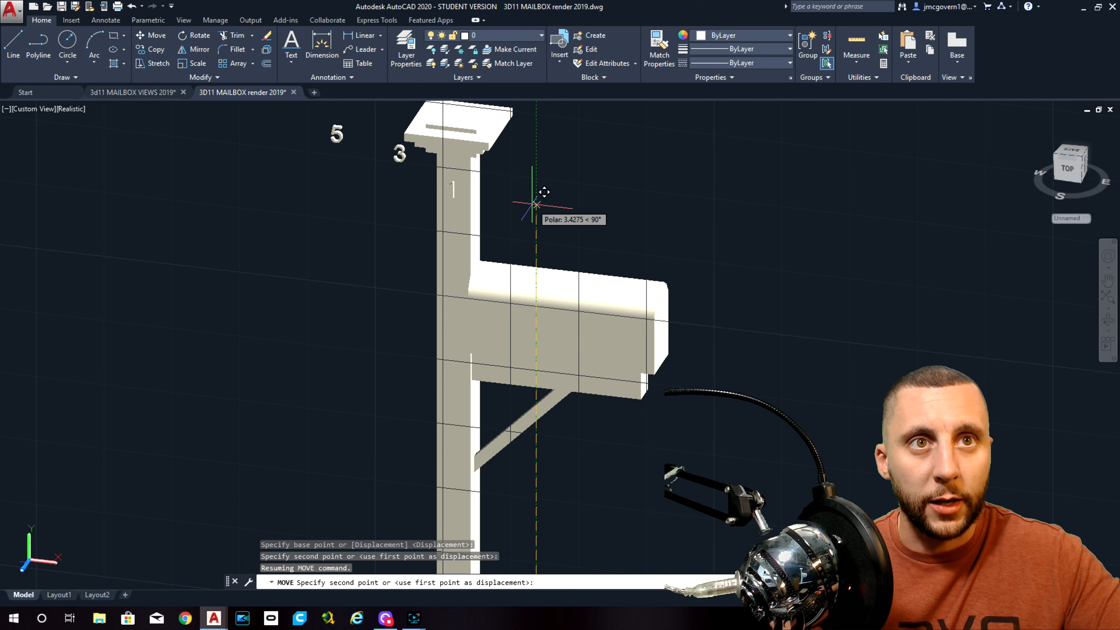
pyautogui.press('Escape')
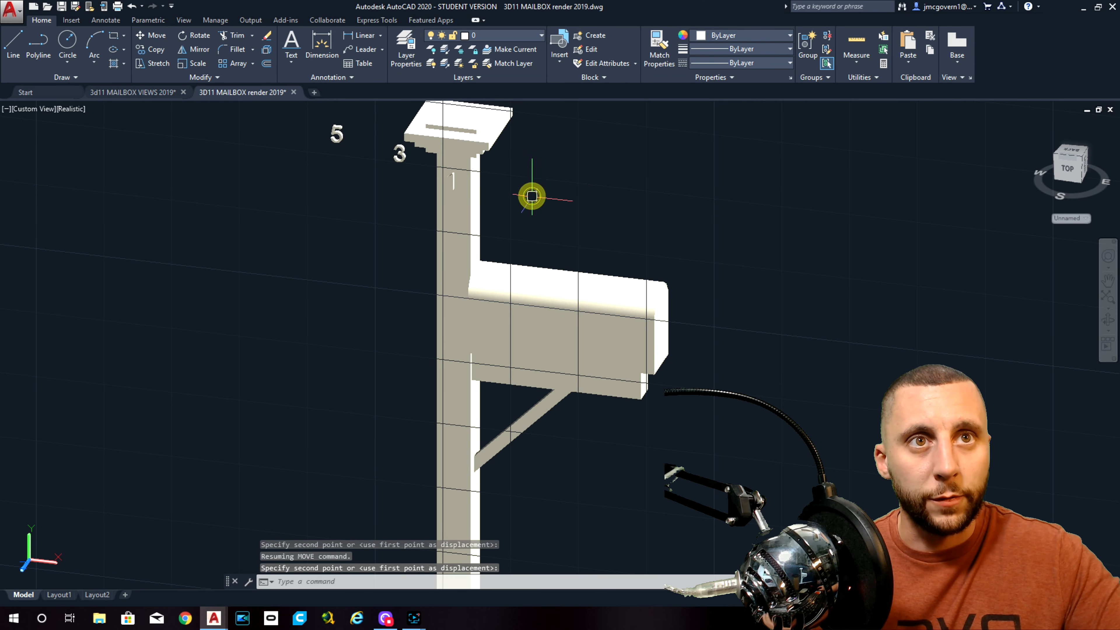
# Highlight the mailbox body, and separately the post, support arm, brace and cap, to check which parts belong together.
pyautogui.click(697, 250)
pyautogui.click(629, 308)
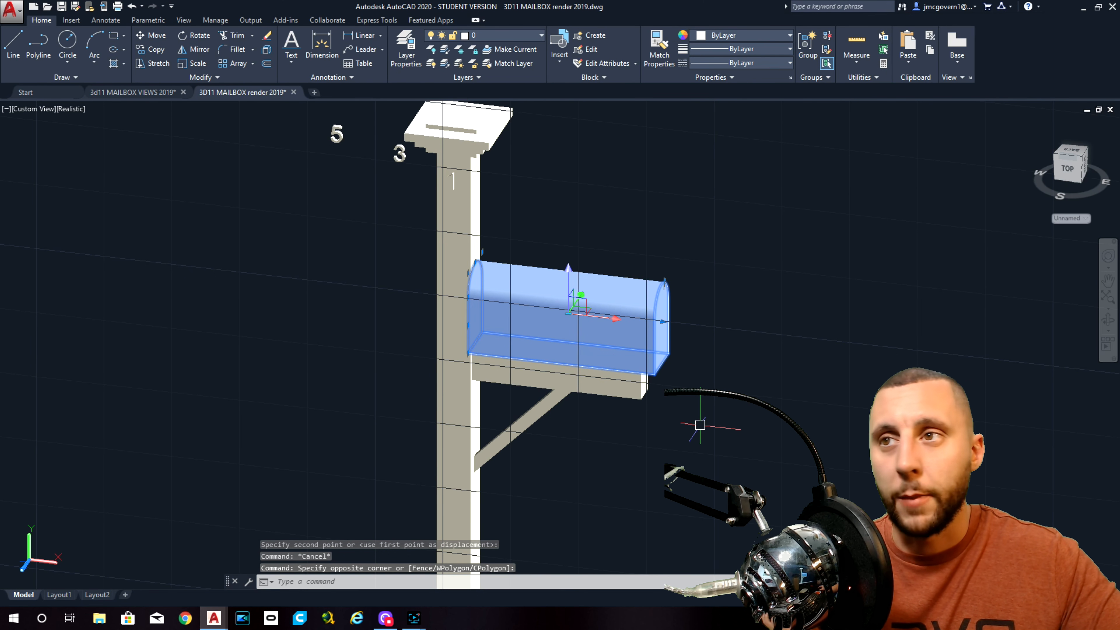
pyautogui.press('Escape')
pyautogui.click(573, 382)
pyautogui.click(550, 404)
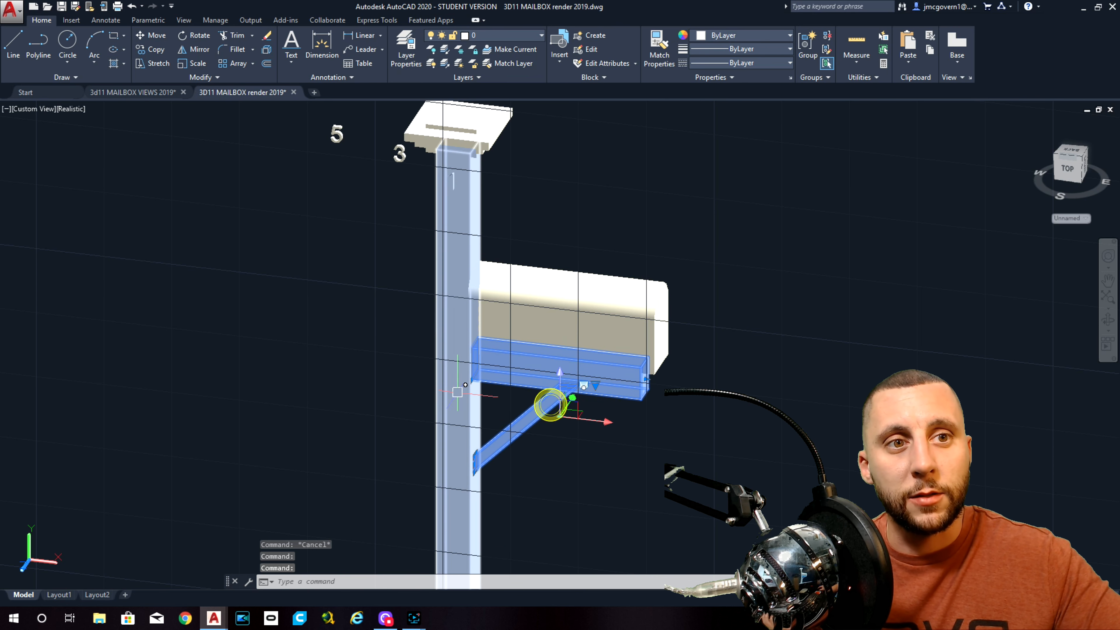
pyautogui.click(451, 393)
pyautogui.click(510, 157)
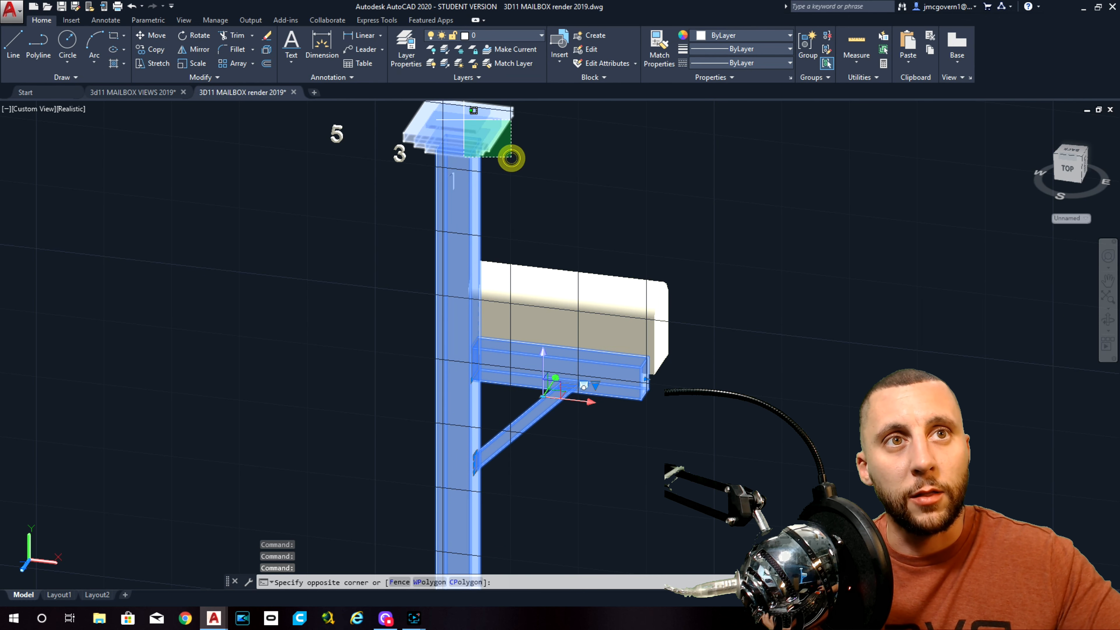
pyautogui.click(459, 115)
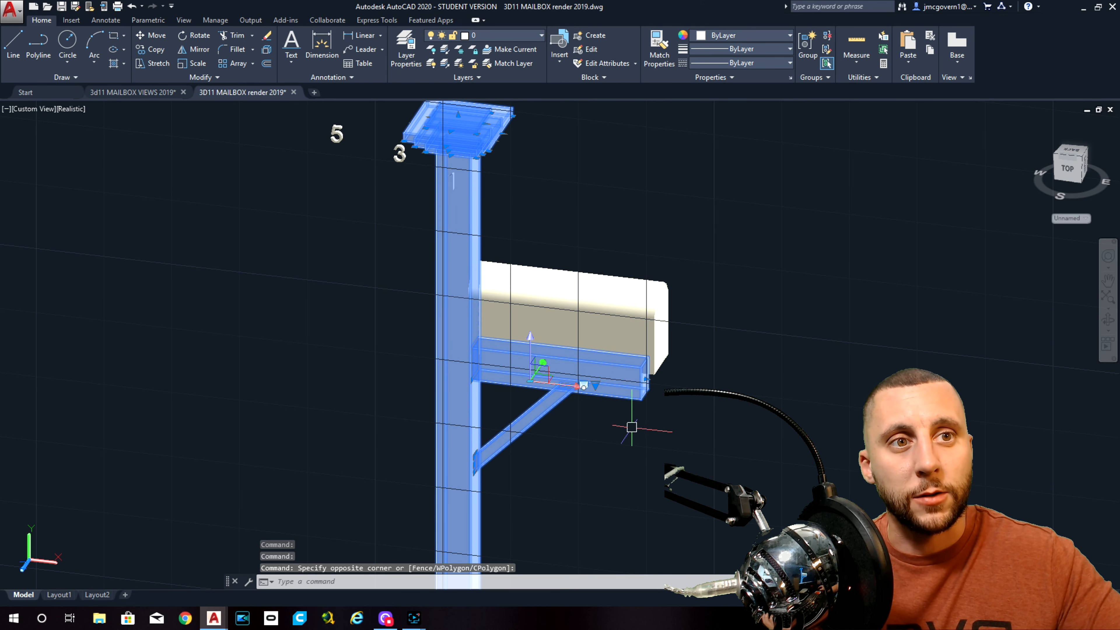
pyautogui.press('Escape')
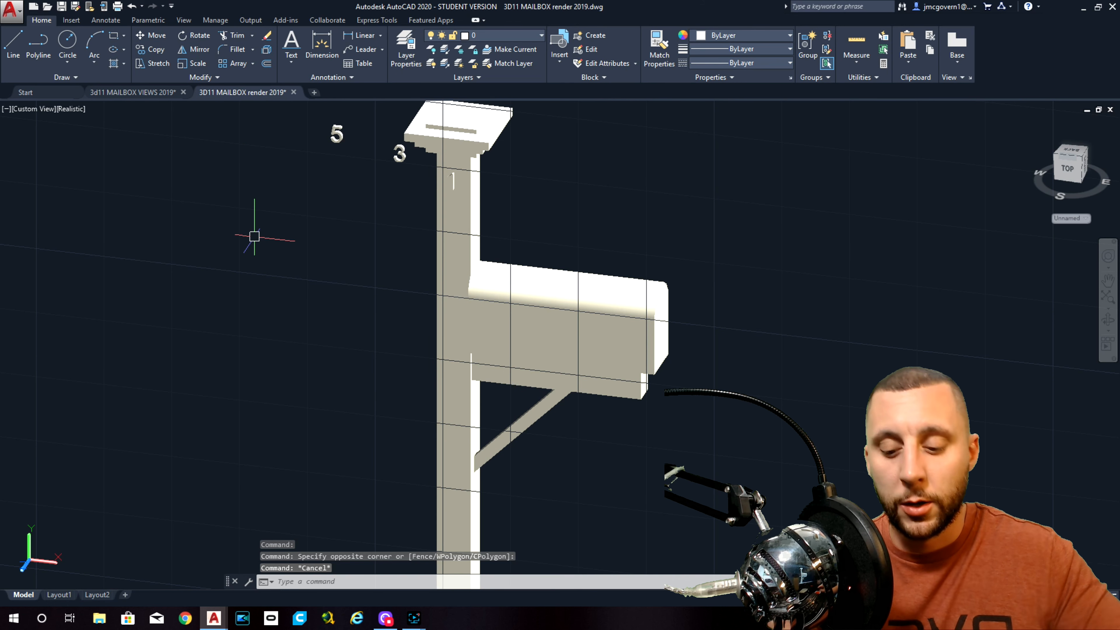
# Union the post, support arm, diagonal brace and cap into one solid, leaving out the mailbox body.
pyautogui.write('union')
pyautogui.press('Return')
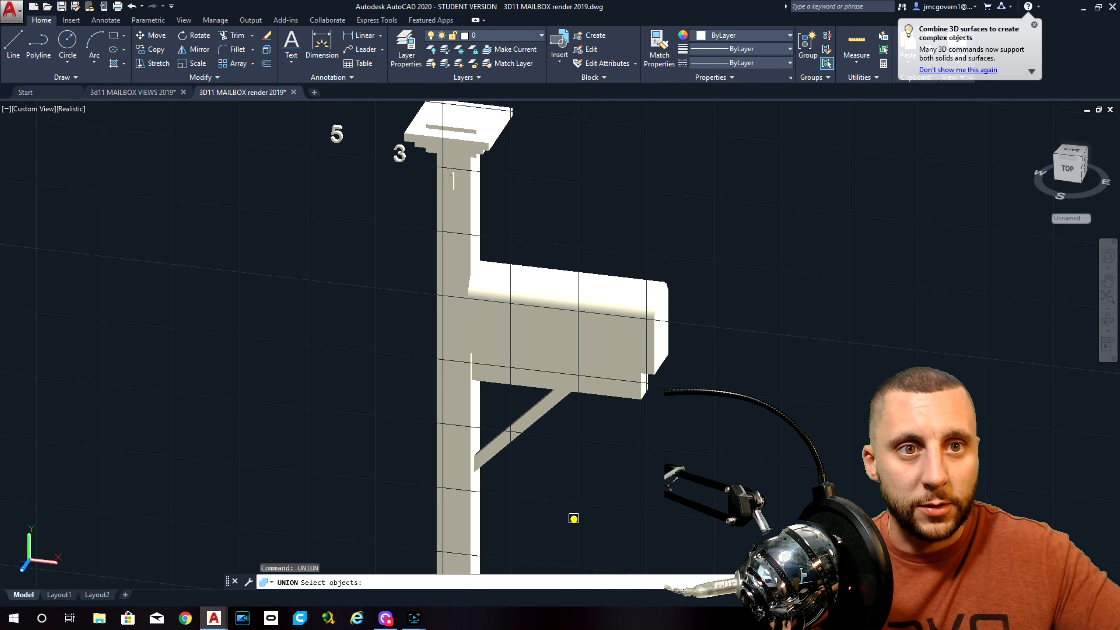
pyautogui.click(568, 530)
pyautogui.click(428, 387)
pyautogui.click(536, 108)
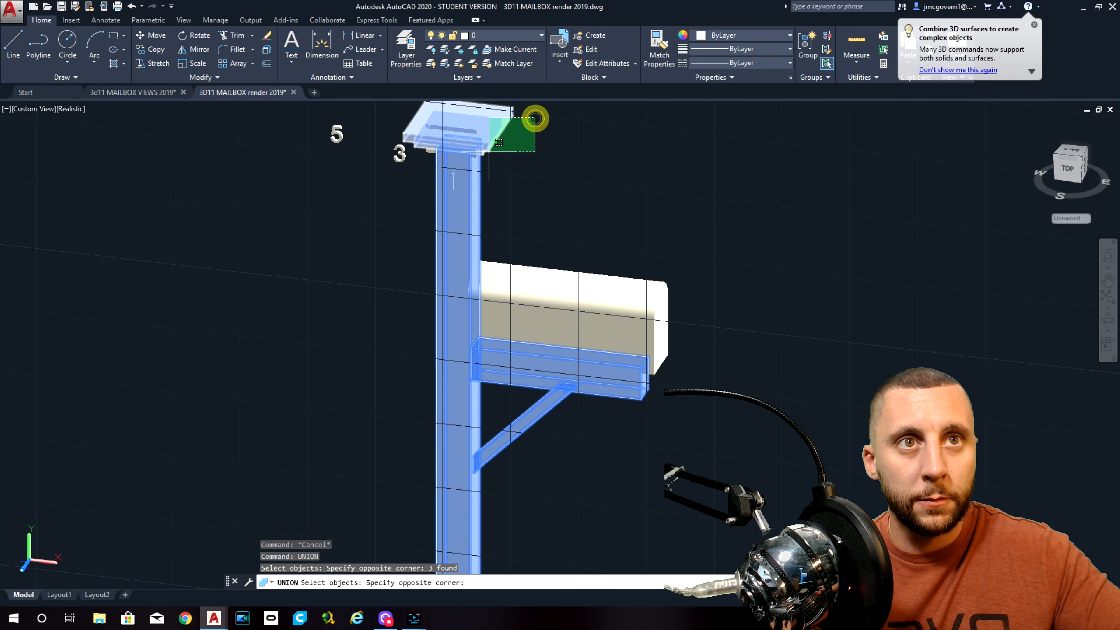
pyautogui.click(465, 165)
pyautogui.press('Return')
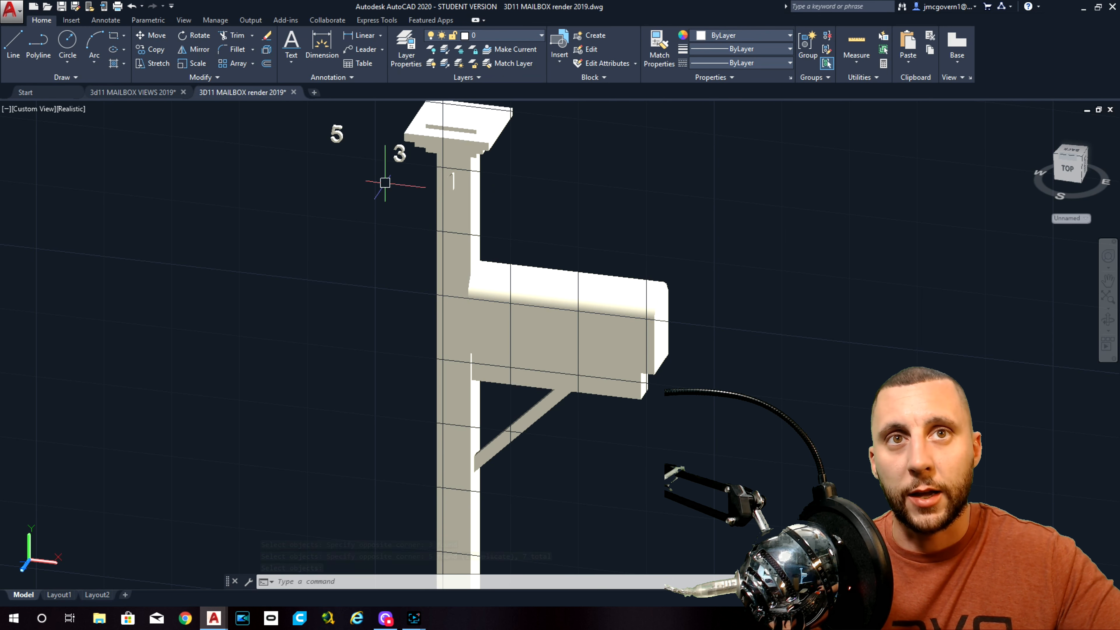
# Try to union the numerals 1, 3 and 5 into a single object.
pyautogui.write('union')
pyautogui.press('Return')
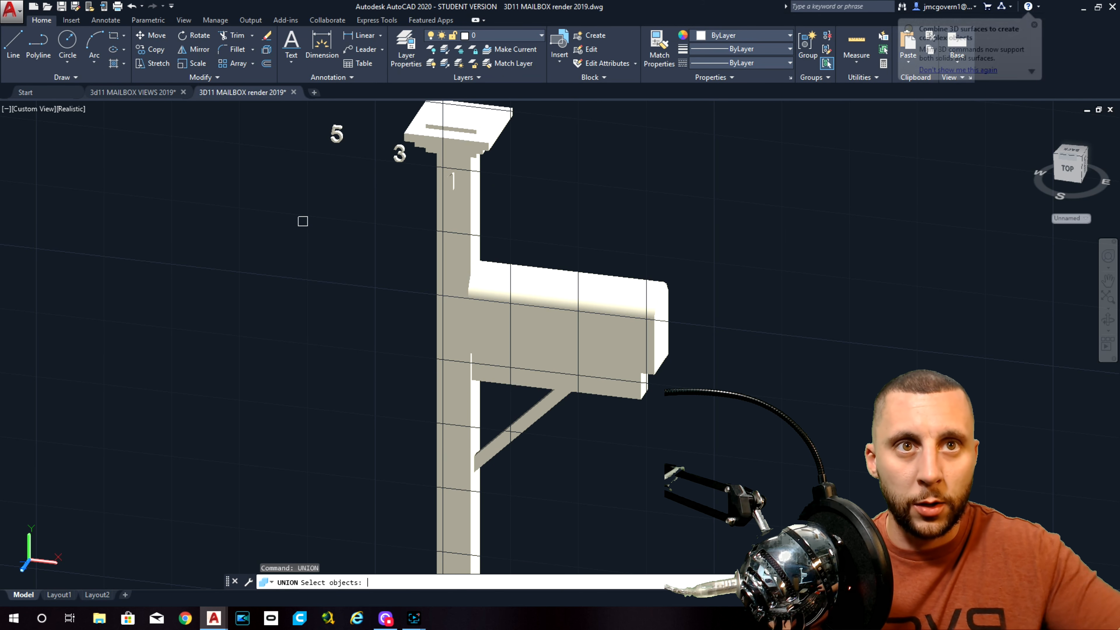
pyautogui.click(452, 183)
pyautogui.click(399, 153)
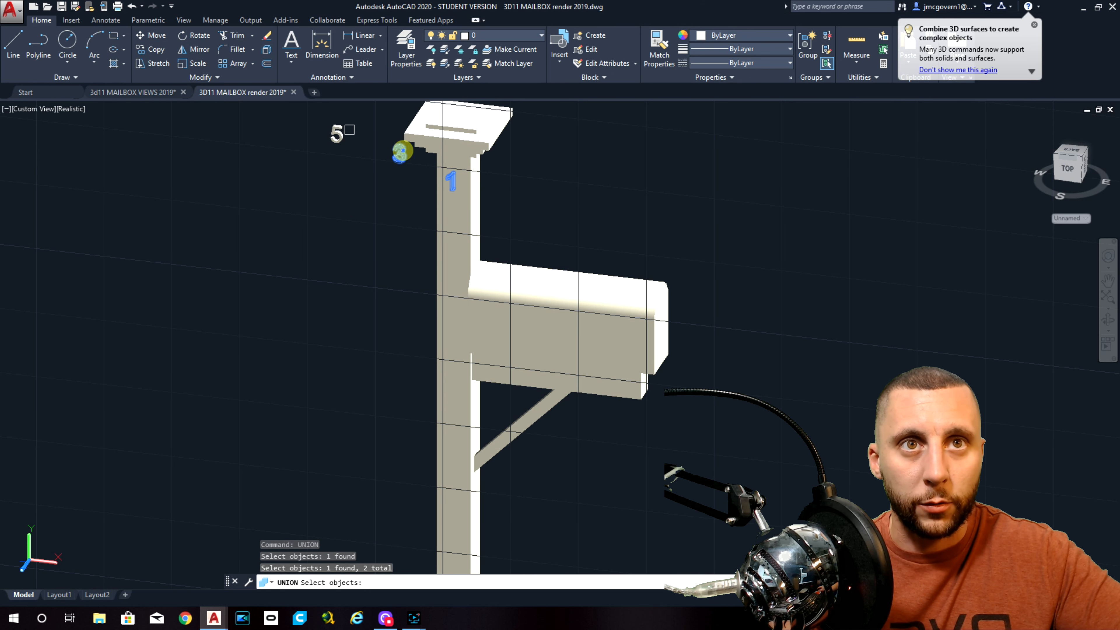
pyautogui.click(337, 132)
pyautogui.press('Return')
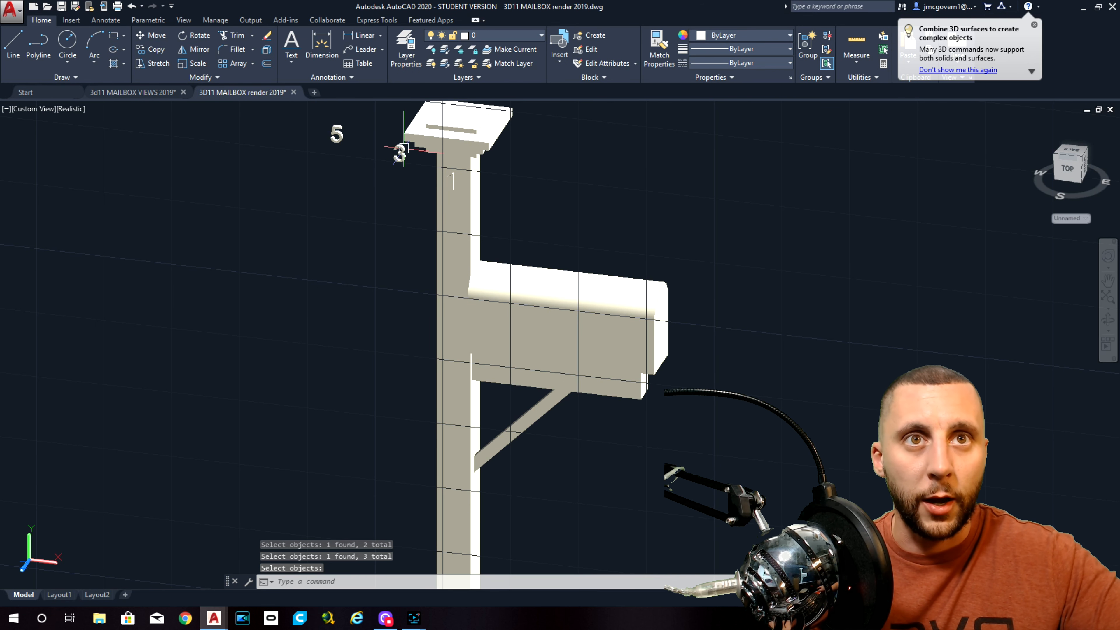
pyautogui.click(409, 180)
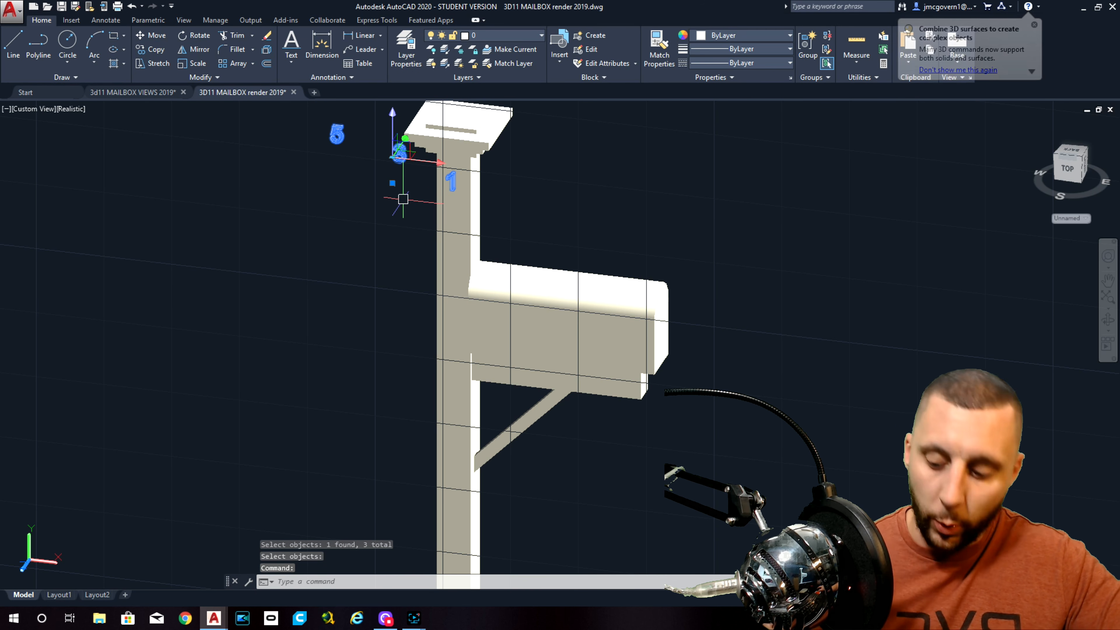
pyautogui.hotkey('ctrl', 'z')
# Move the numeral 3 from beside the post onto its front face, next to the base of the numeral 1.
pyautogui.click(401, 162)
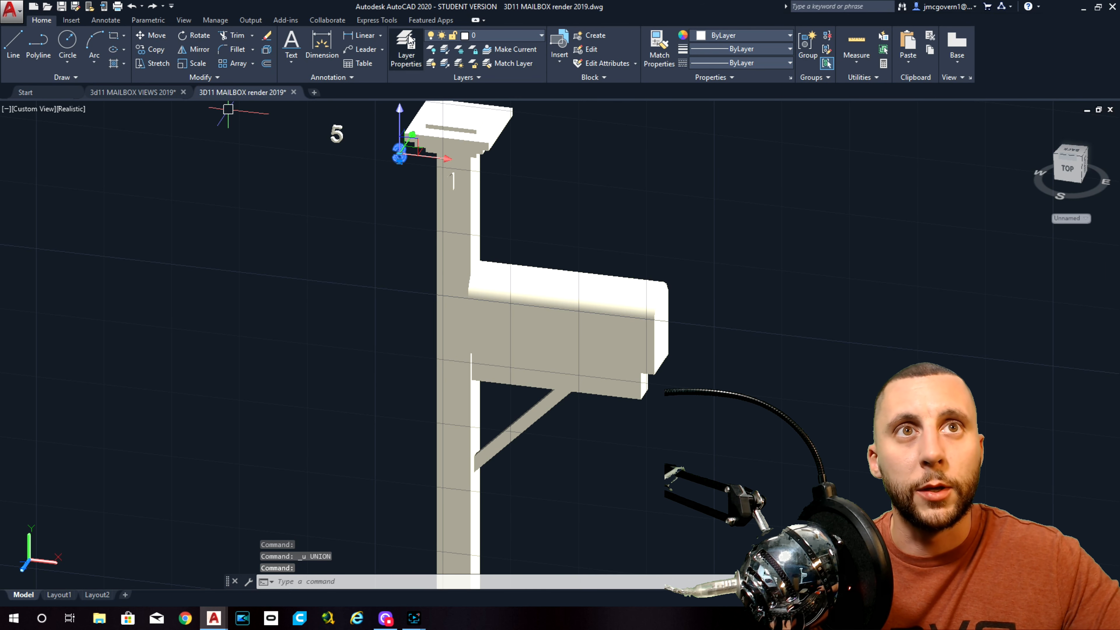
pyautogui.click(150, 35)
pyautogui.scroll(6, 384, 173)
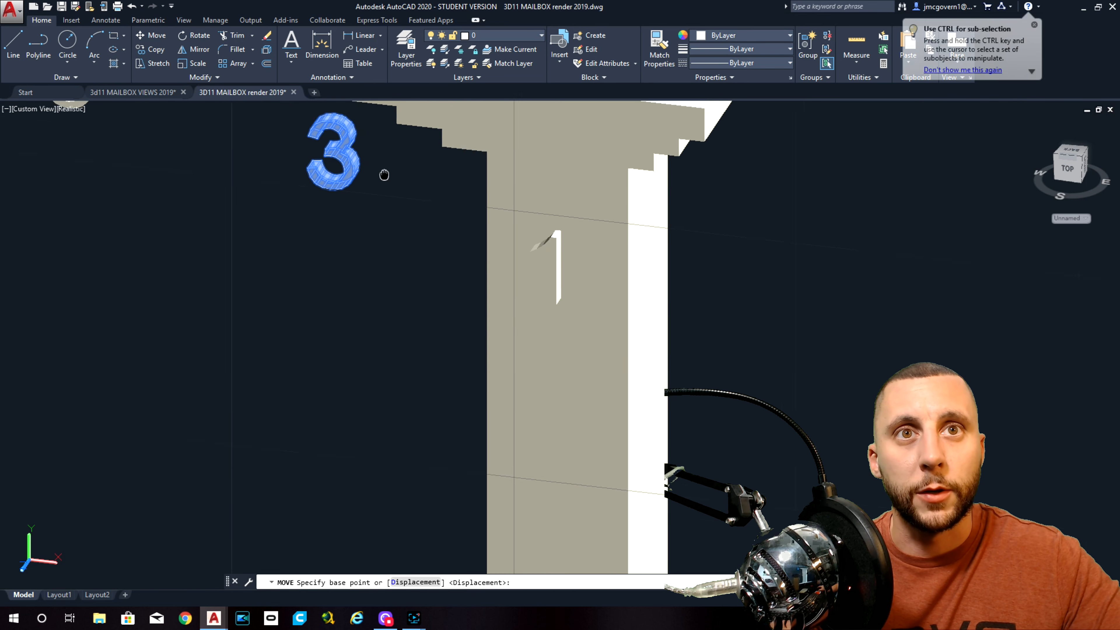
pyautogui.click(298, 179)
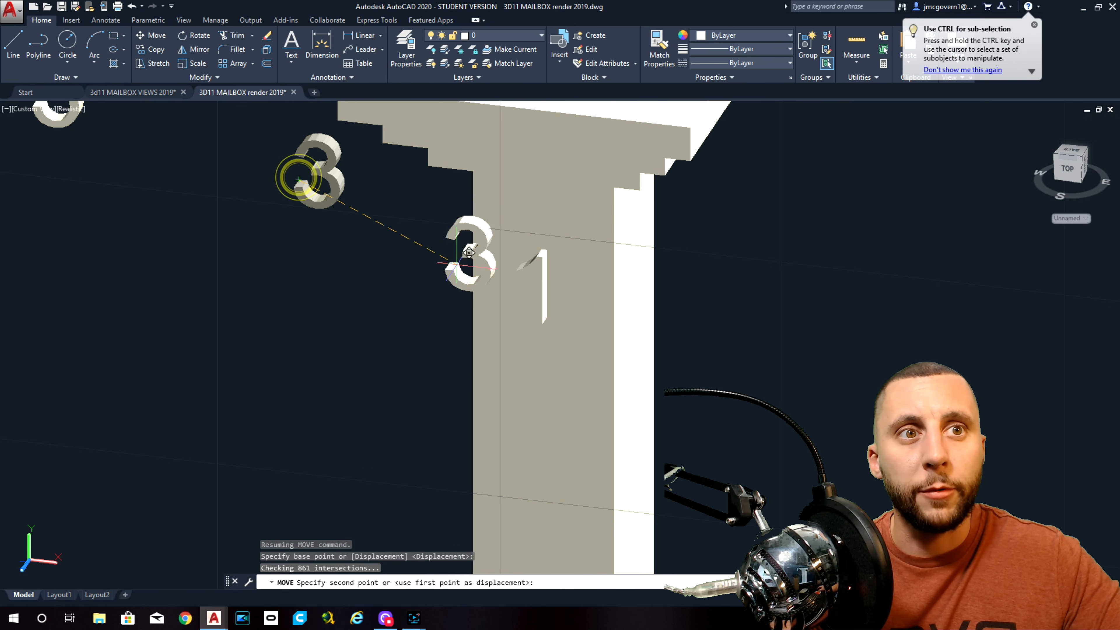
pyautogui.scroll(5, 547, 317)
pyautogui.click(562, 293)
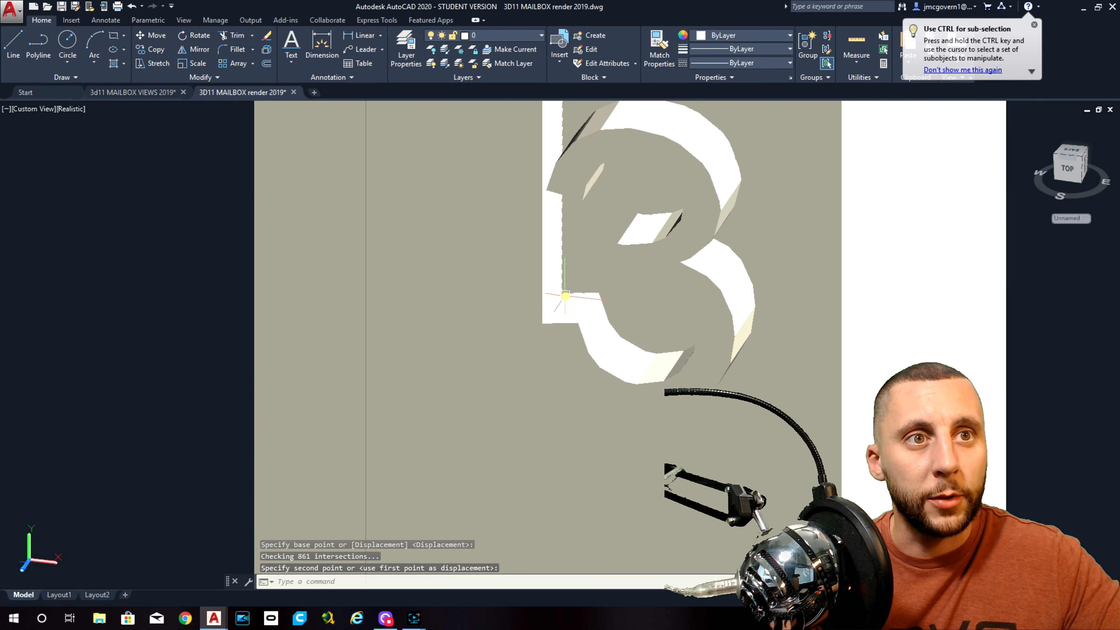
# Move the numeral 3 straight down the post's front face to sit below the numeral 1.
pyautogui.scroll(-6, 568, 300)
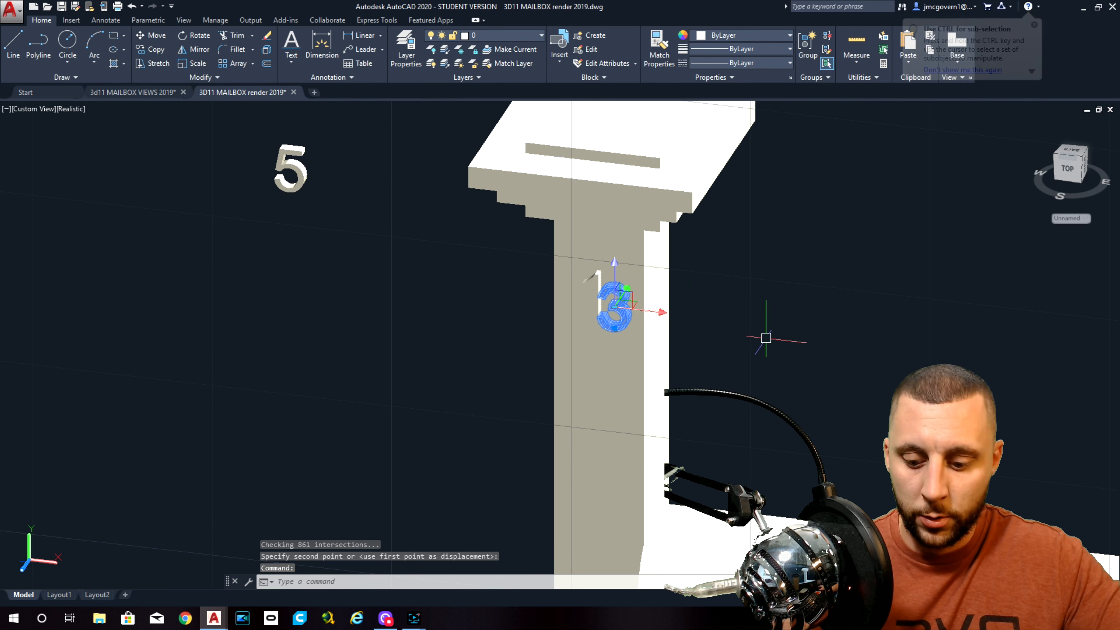
pyautogui.write('m')
pyautogui.press('Return')
pyautogui.click(799, 301)
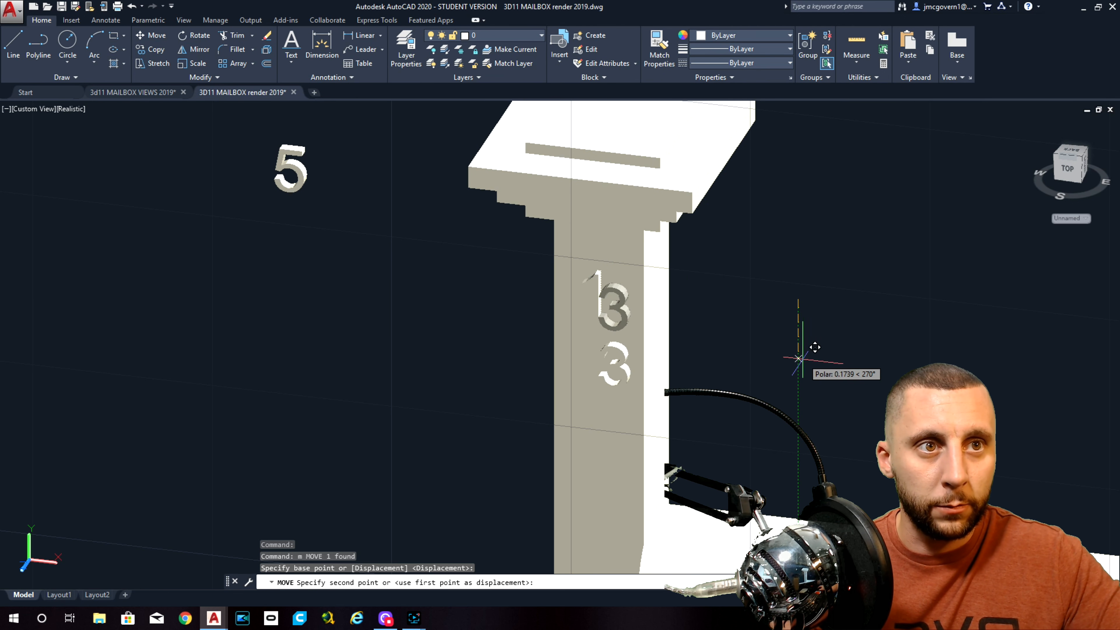
pyautogui.click(799, 363)
# Move the numeral 5 onto the post's front face, just below the numeral 3.
pyautogui.click(293, 174)
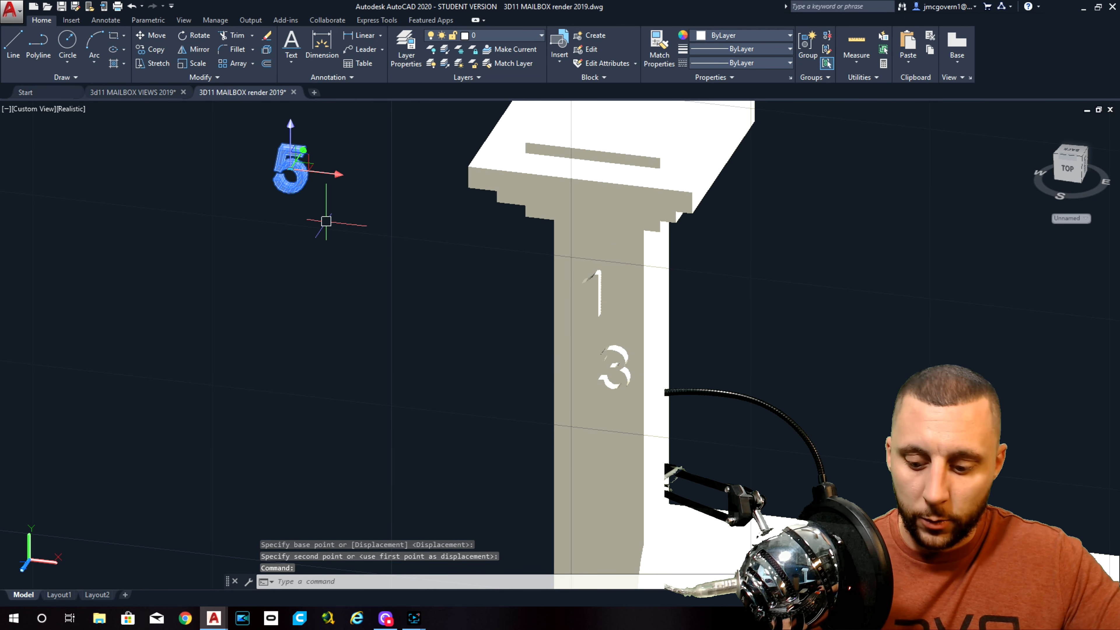
pyautogui.write('m')
pyautogui.press('Return')
pyautogui.scroll(3, 293, 192)
pyautogui.click(265, 156)
pyautogui.scroll(-3, 265, 156)
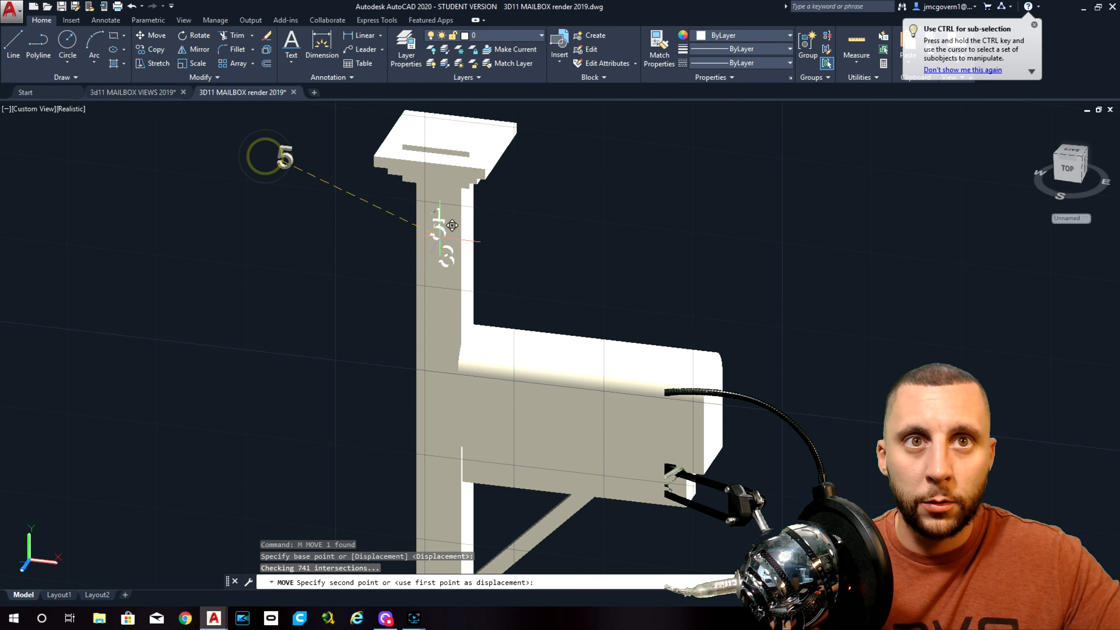
pyautogui.scroll(6, 415, 207)
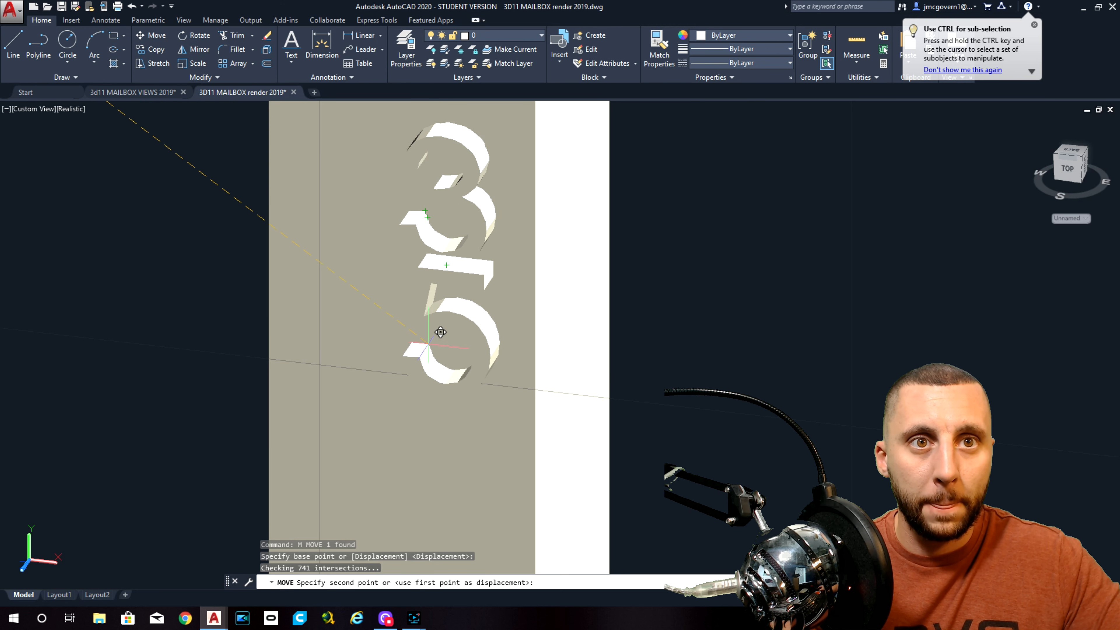
pyautogui.click(424, 361)
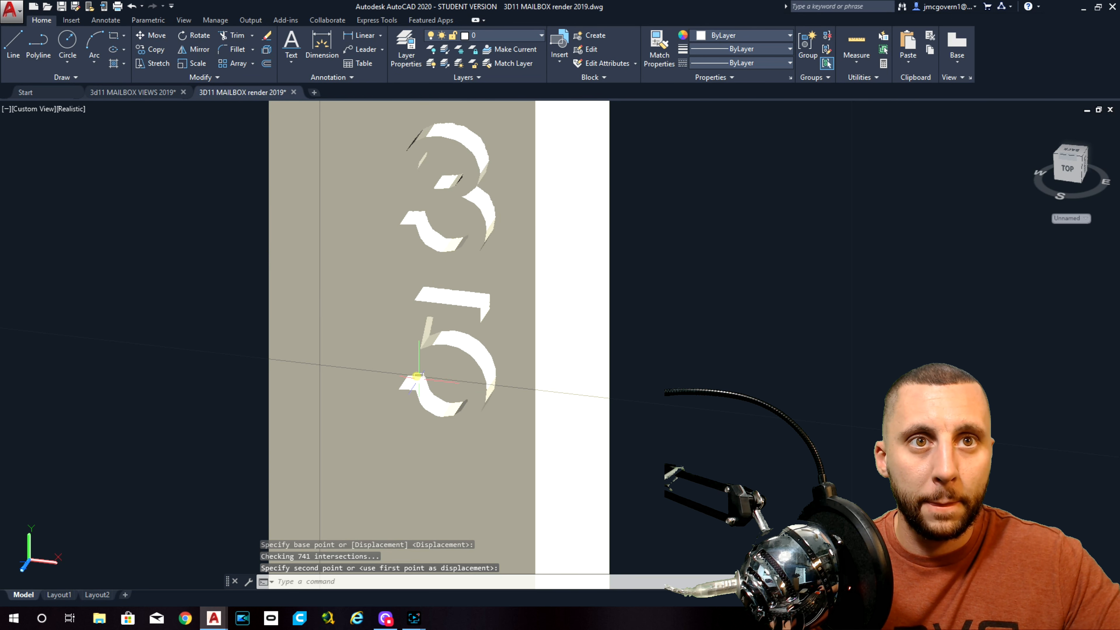
# Switch to the Front view and frame the numbered section of the post.
pyautogui.scroll(-4, 480, 301)
pyautogui.keyDown('shift'); pyautogui.moveTo(480, 340); pyautogui.dragTo(503, 348, button='middle'); pyautogui.keyUp('shift')
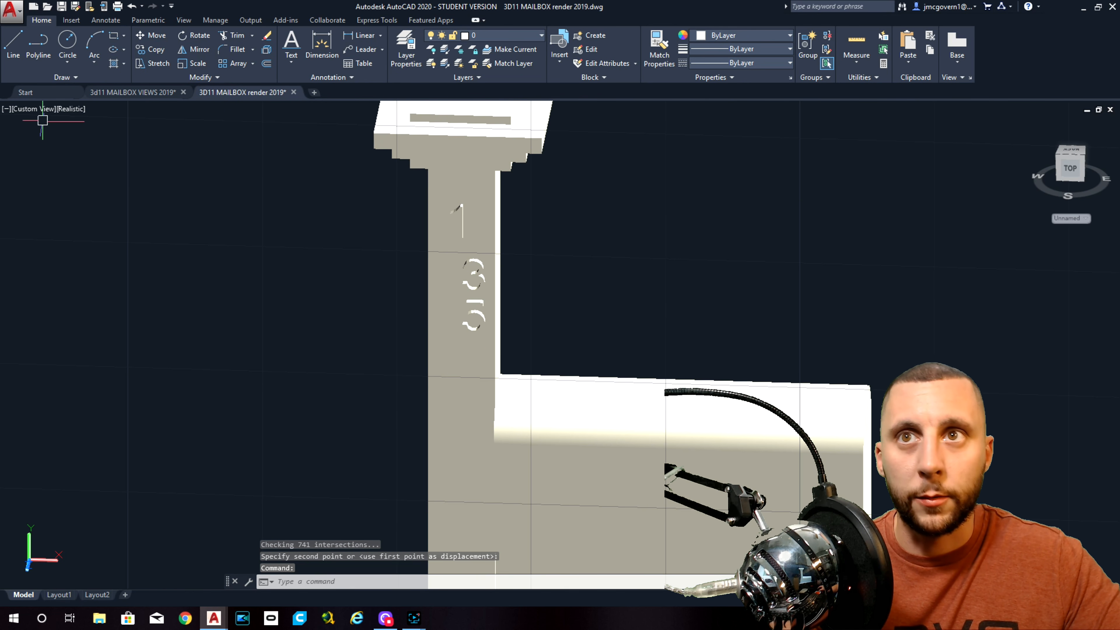
pyautogui.click(21, 110)
pyautogui.click(54, 189)
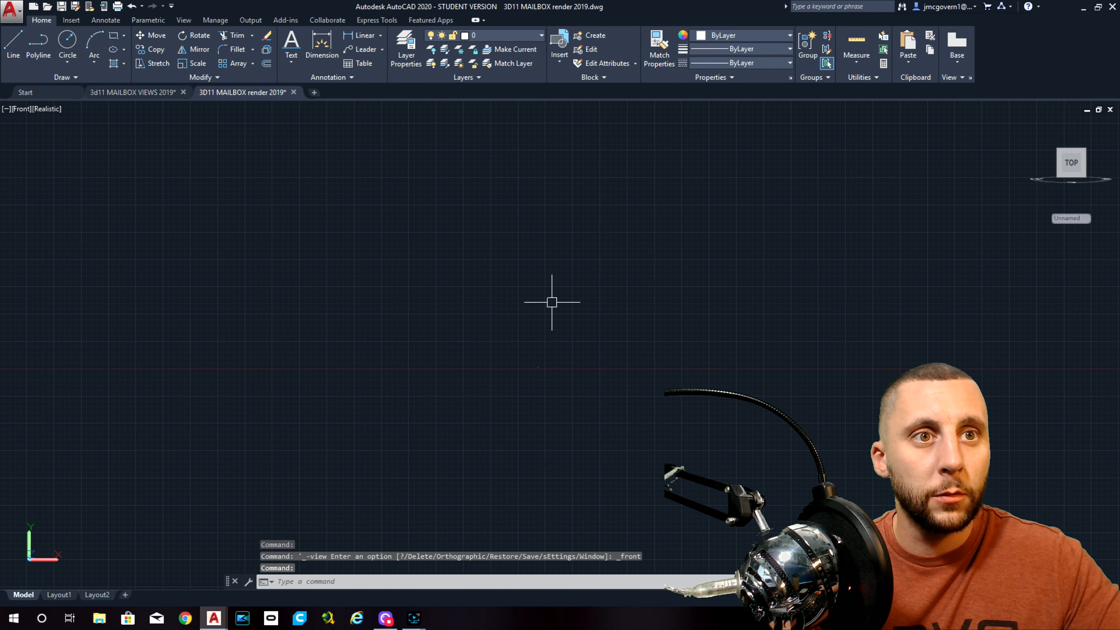
pyautogui.scroll(6, 537, 375)
pyautogui.scroll(-2, 528, 332)
pyautogui.scroll(3, 526, 332)
pyautogui.scroll(-2, 527, 333)
# Highlight the numerals and inspect from the side how they sit on the post's front face, then restore the Front view.
pyautogui.keyDown('shift'); pyautogui.moveTo(584, 355); pyautogui.dragTo(536, 365, button='middle'); pyautogui.keyUp('shift')
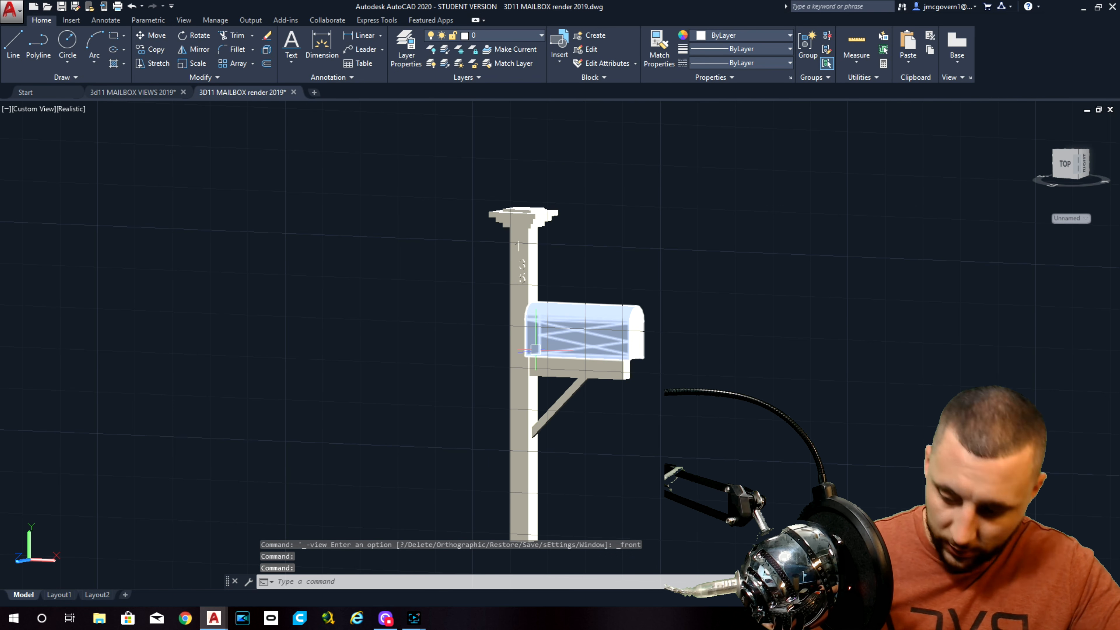
pyautogui.hotkey('ctrl', 'z')
pyautogui.scroll(2, 425, 180)
pyautogui.click(425, 151)
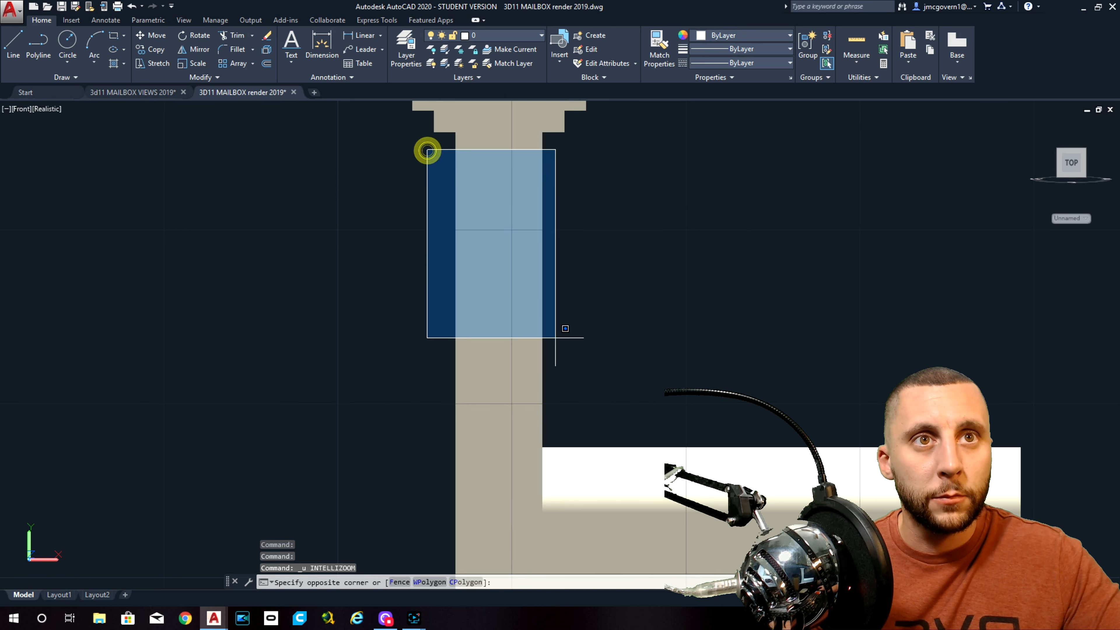
pyautogui.click(617, 417)
pyautogui.scroll(-3, 592, 364)
pyautogui.moveTo(593, 364)
pyautogui.keyDown('shift'); pyautogui.mouseDown(button='middle')
pyautogui.moveTo(518, 367)
pyautogui.moveTo(596, 383)
pyautogui.moveTo(584, 378)
pyautogui.mouseUp(button='middle'); pyautogui.keyUp('shift')
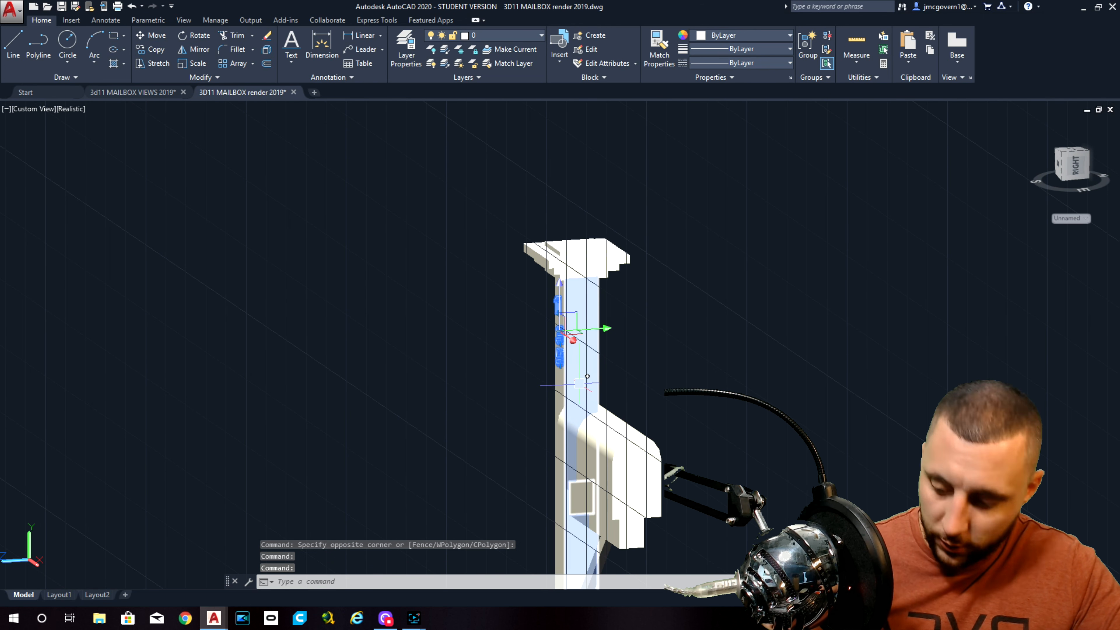
pyautogui.hotkey('ctrl', 'z')
pyautogui.hotkey('ctrl', 'z')
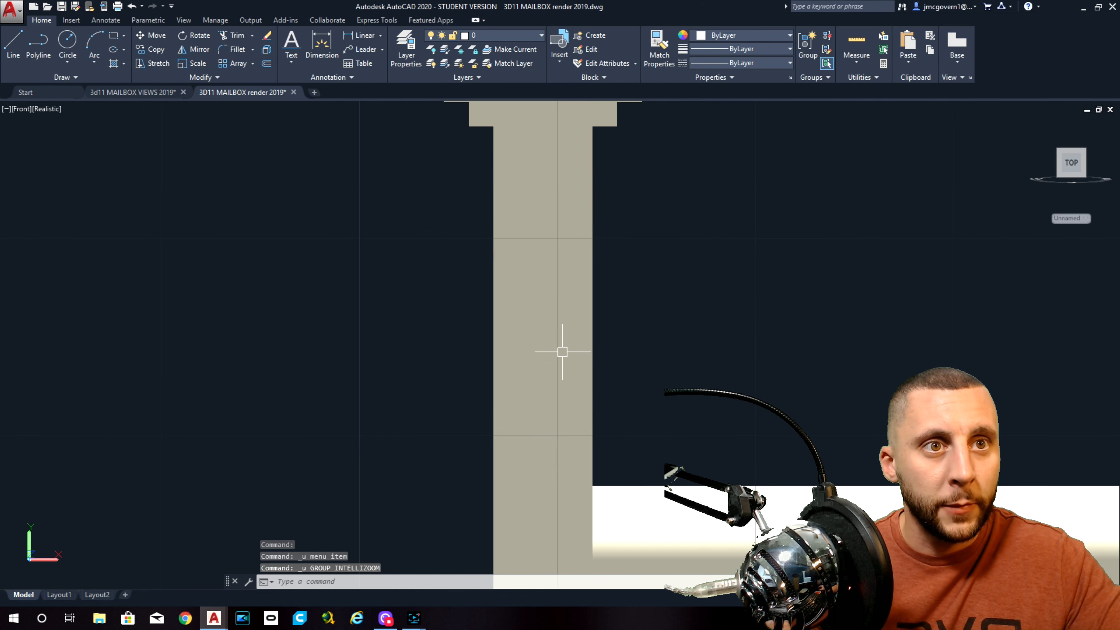
# Move the numeral 3 horizontally to the left to line up under the numeral 1.
pyautogui.click(556, 322)
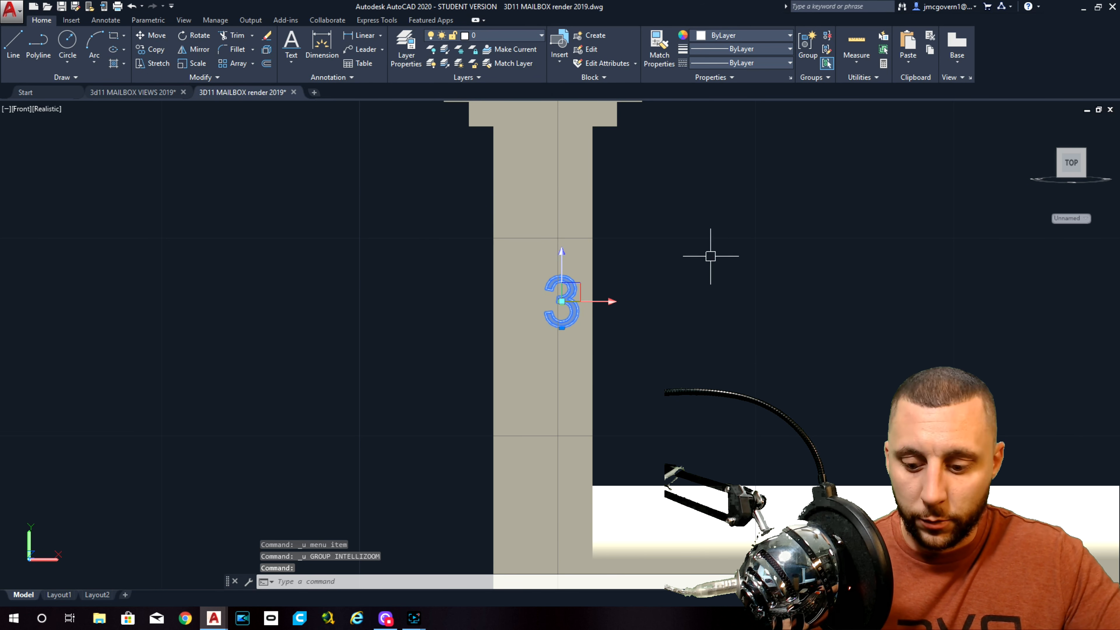
pyautogui.write('m')
pyautogui.press('Return')
pyautogui.click(727, 271)
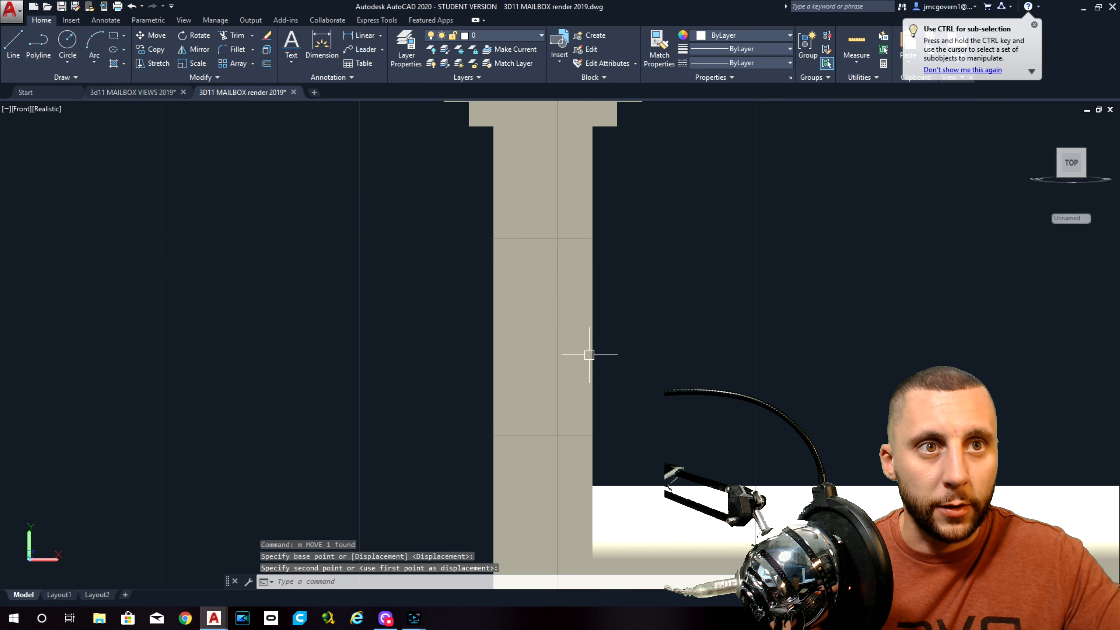
# Move the numeral 5 horizontally to the left to line up under the numeral 3.
pyautogui.click(562, 367)
pyautogui.write('m')
pyautogui.press('Return')
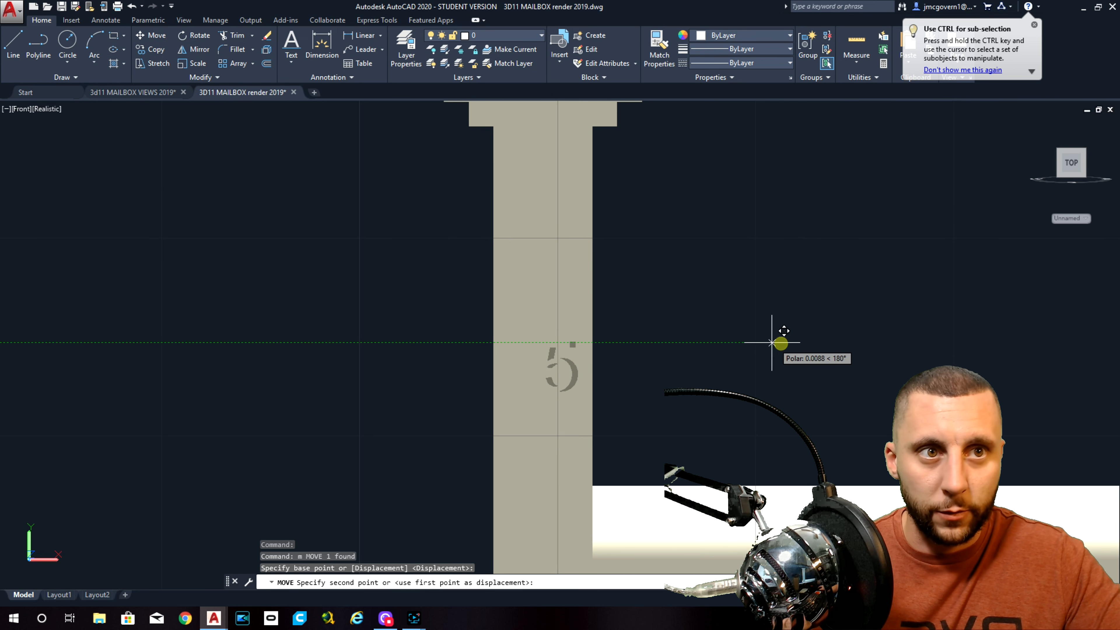
pyautogui.click(757, 344)
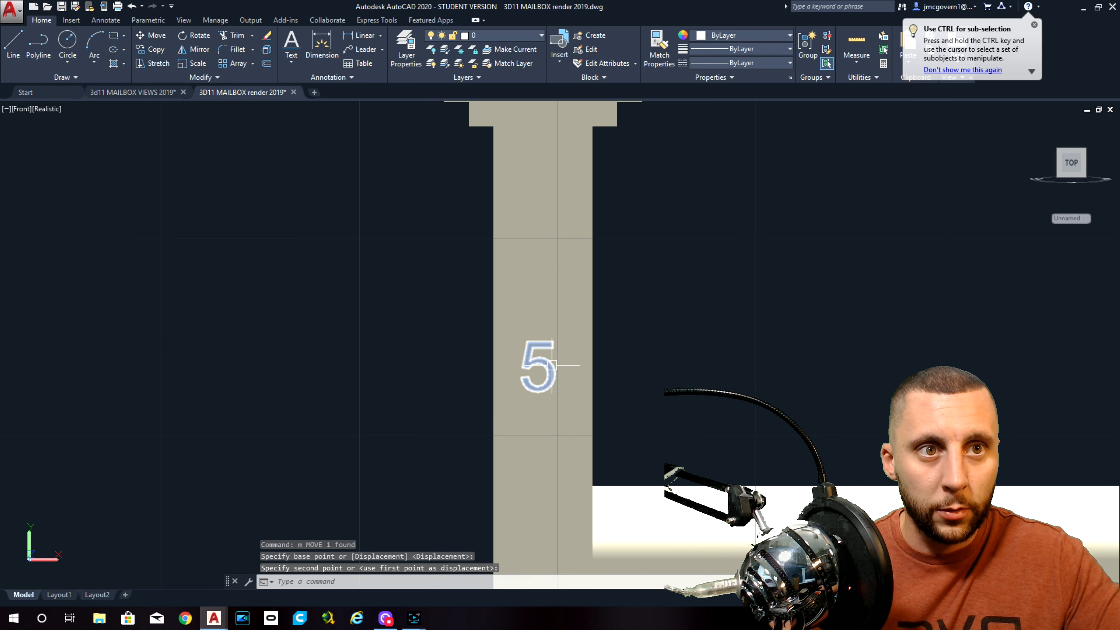
# Highlight the numerals 5, 3 and 1 together to check their vertical alignment on the post.
pyautogui.click(542, 366)
pyautogui.click(547, 301)
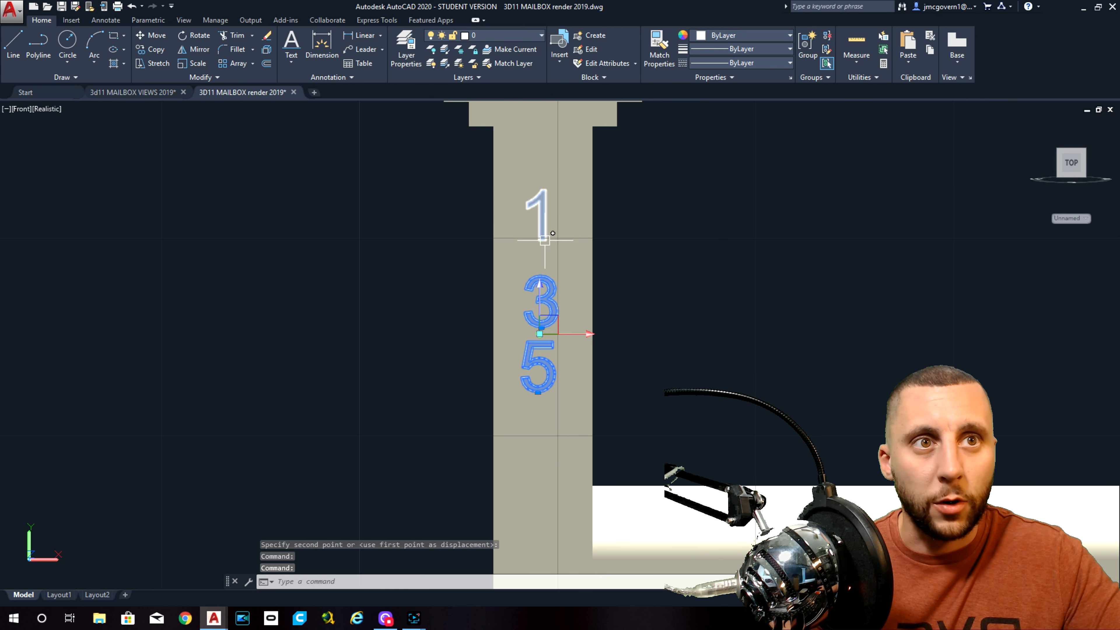
pyautogui.click(544, 235)
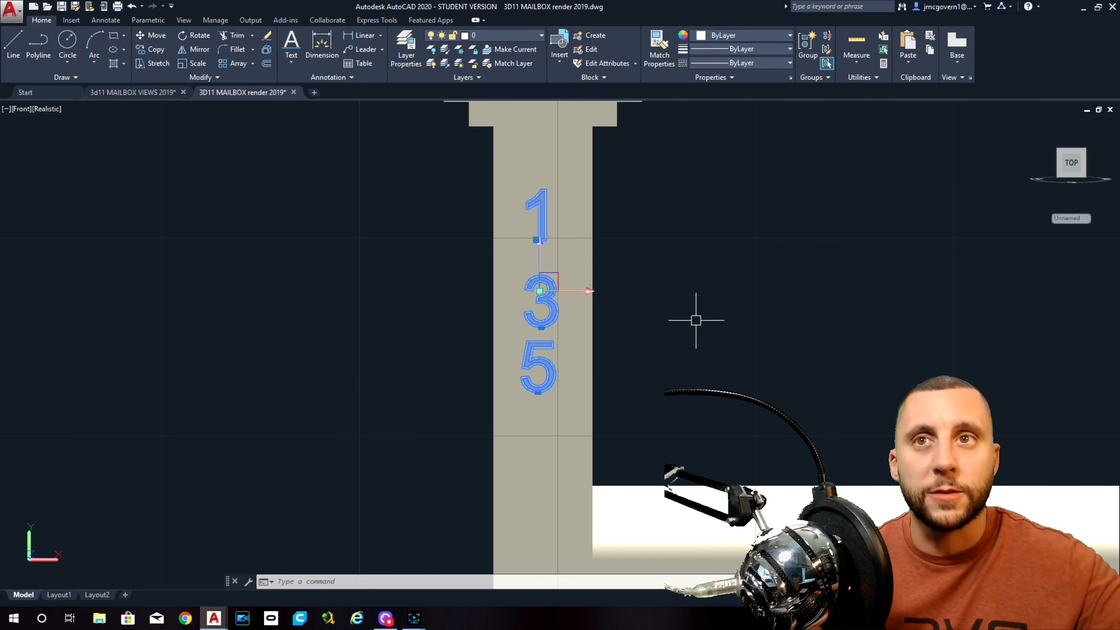
# Switch to the Top view, then to the southeast isometric view showing the whole site.
pyautogui.click(22, 111)
pyautogui.click(40, 133)
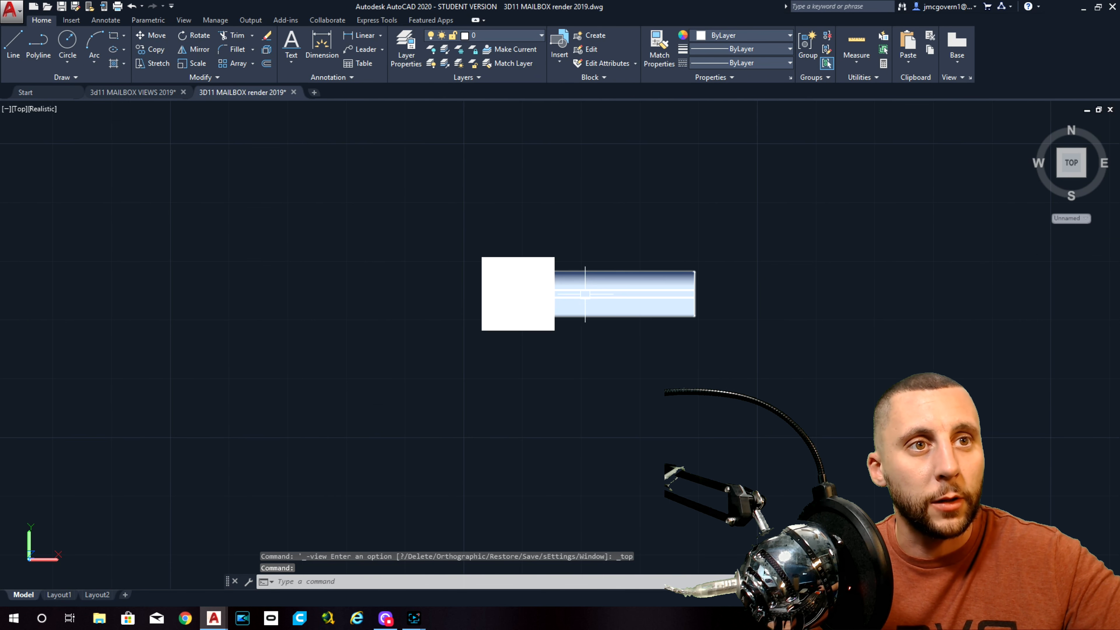
pyautogui.click(1085, 178)
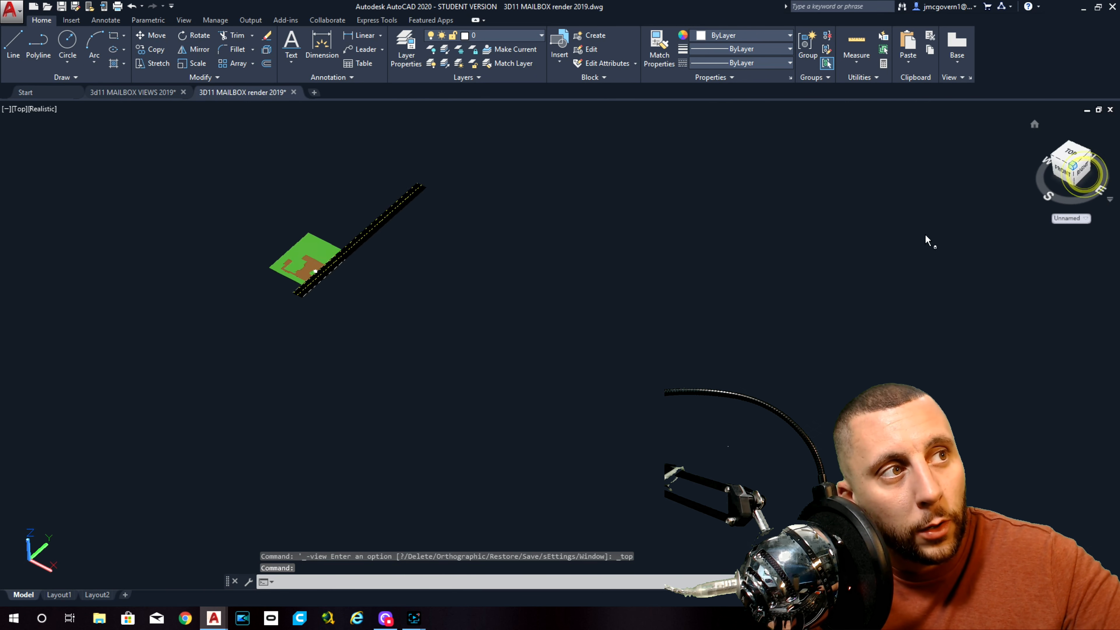